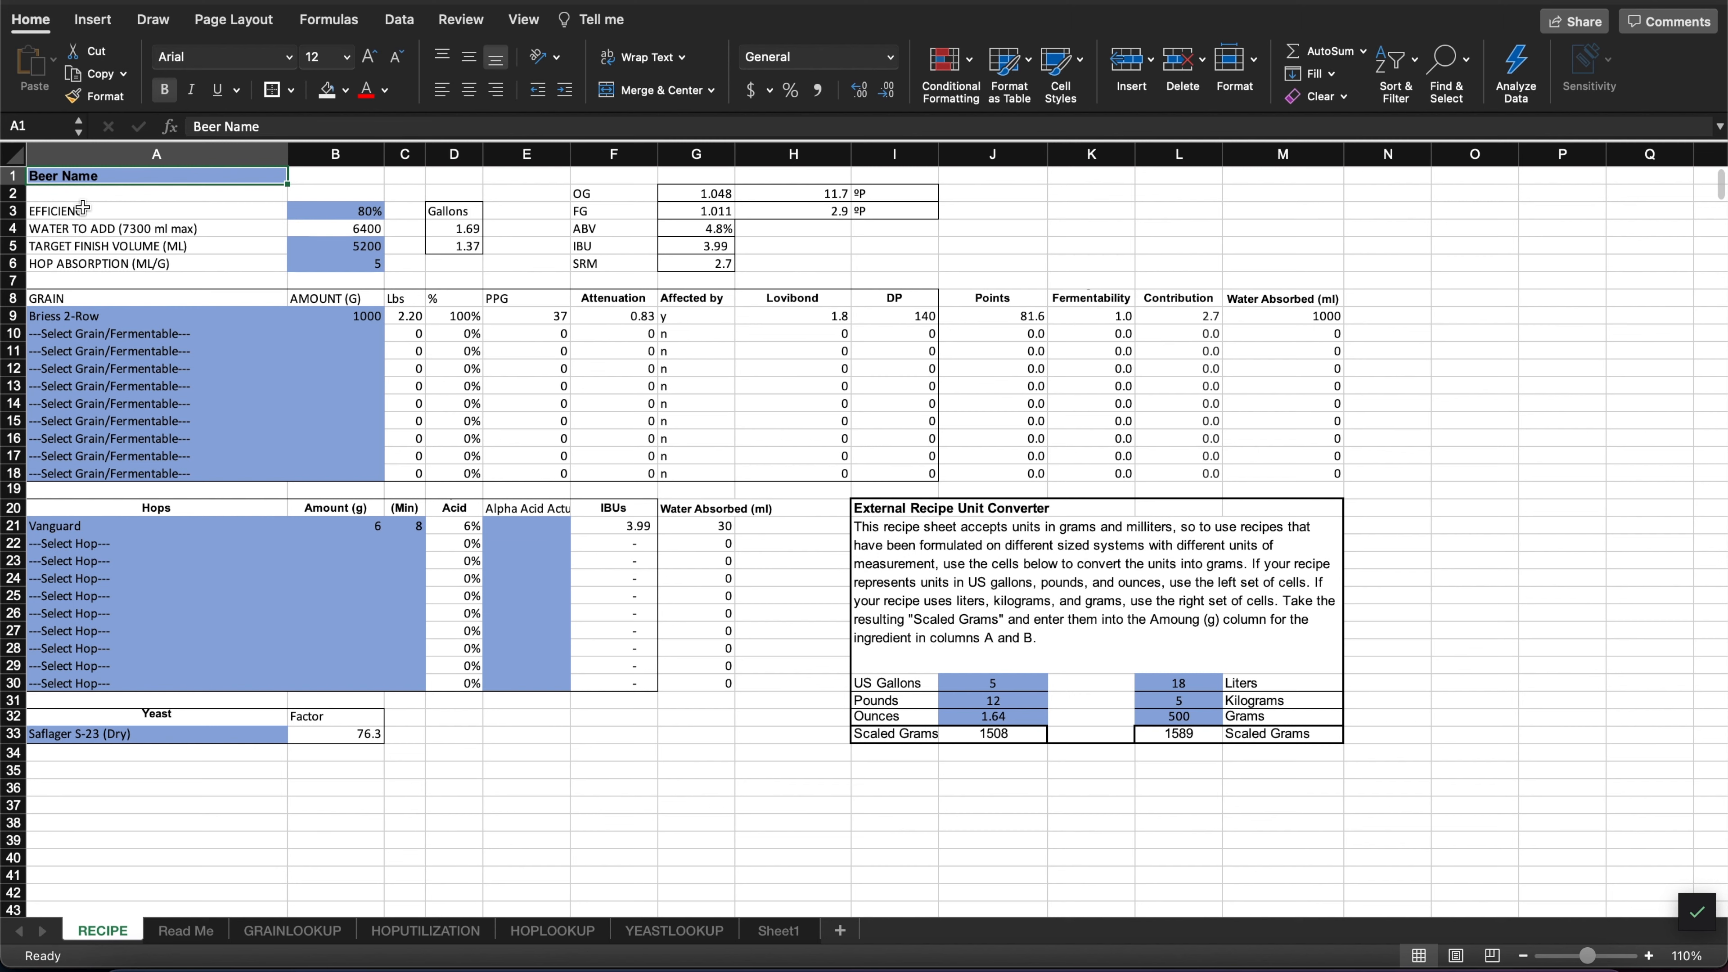
- Examine the recipe's OG, FG, Plato, ABV, IBU and SRM cells, the water to add, and the beer name cell
{"action": "left_click", "coordinate": [690, 197]}
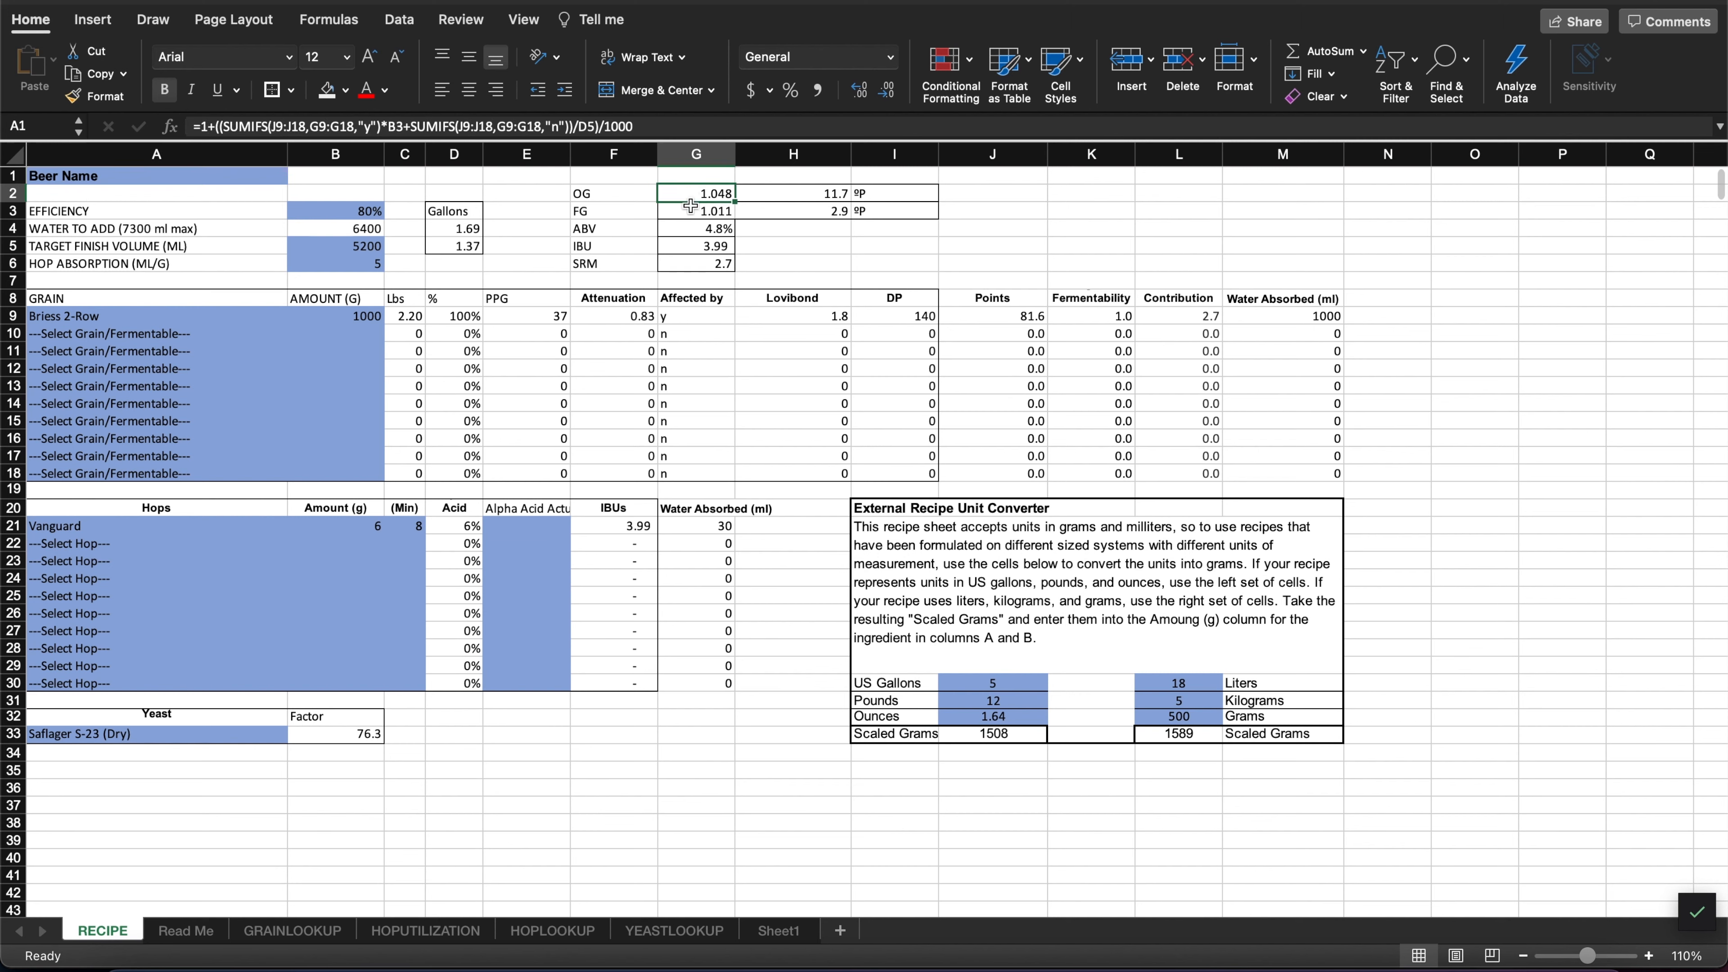
{"action": "left_click_drag", "start_coordinate": [690, 197], "coordinate": [690, 205]}
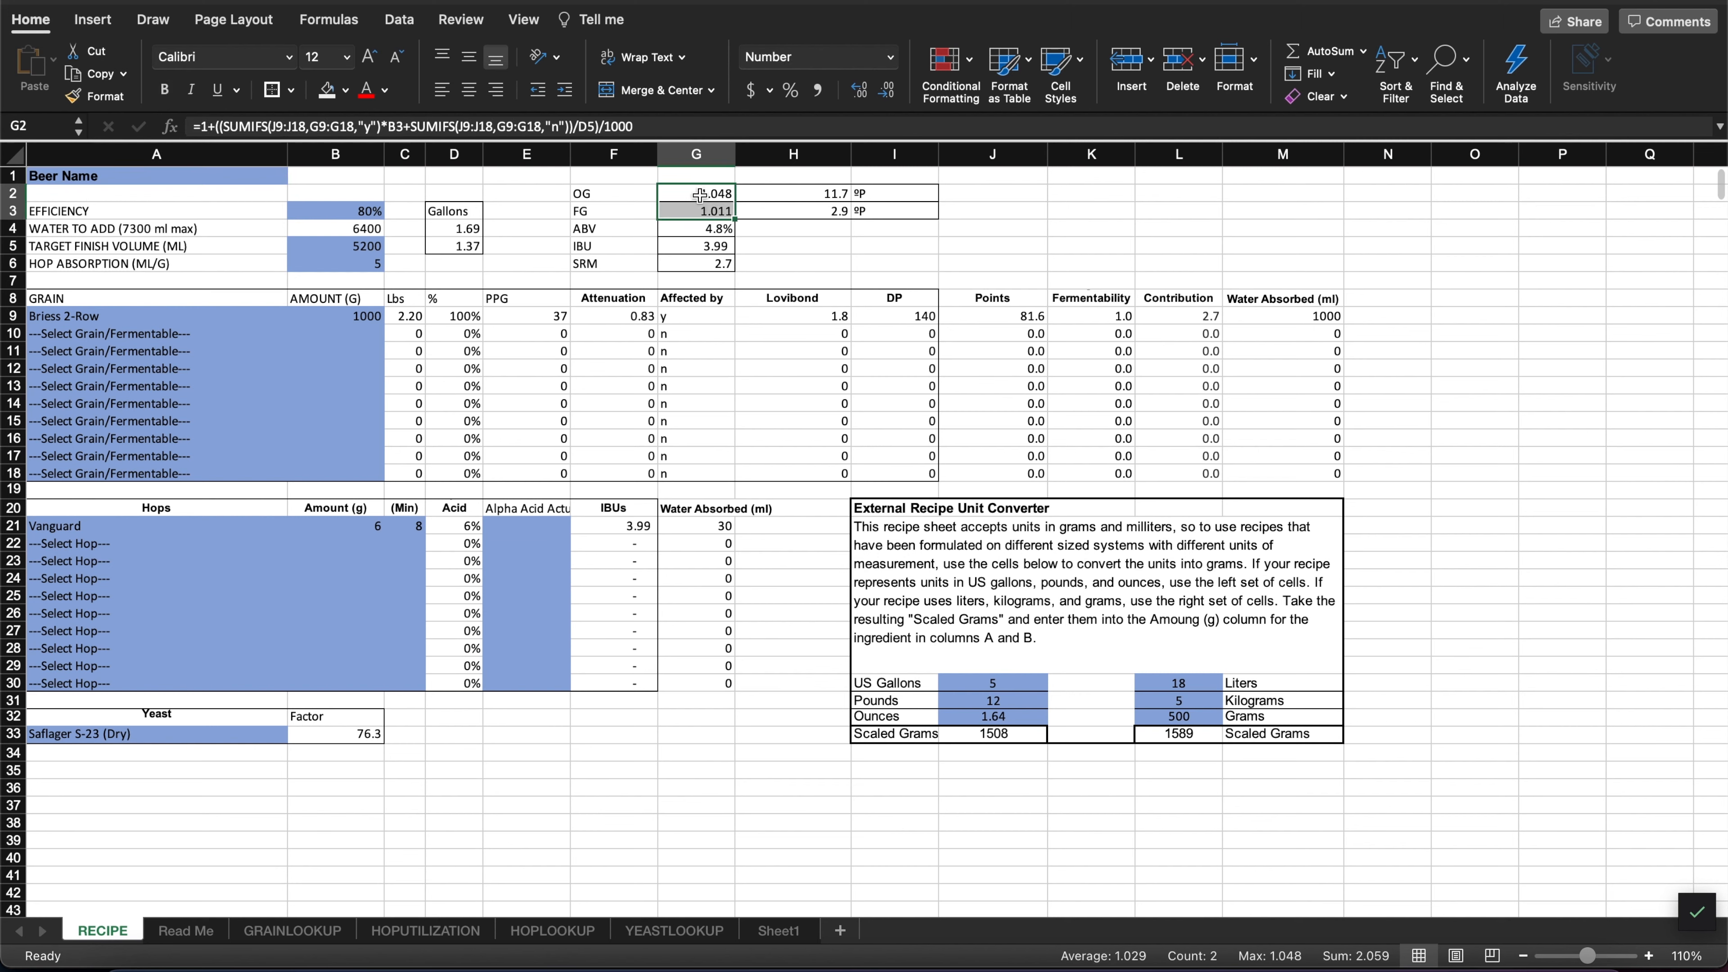
{"action": "left_click_drag", "start_coordinate": [782, 195], "coordinate": [779, 209]}
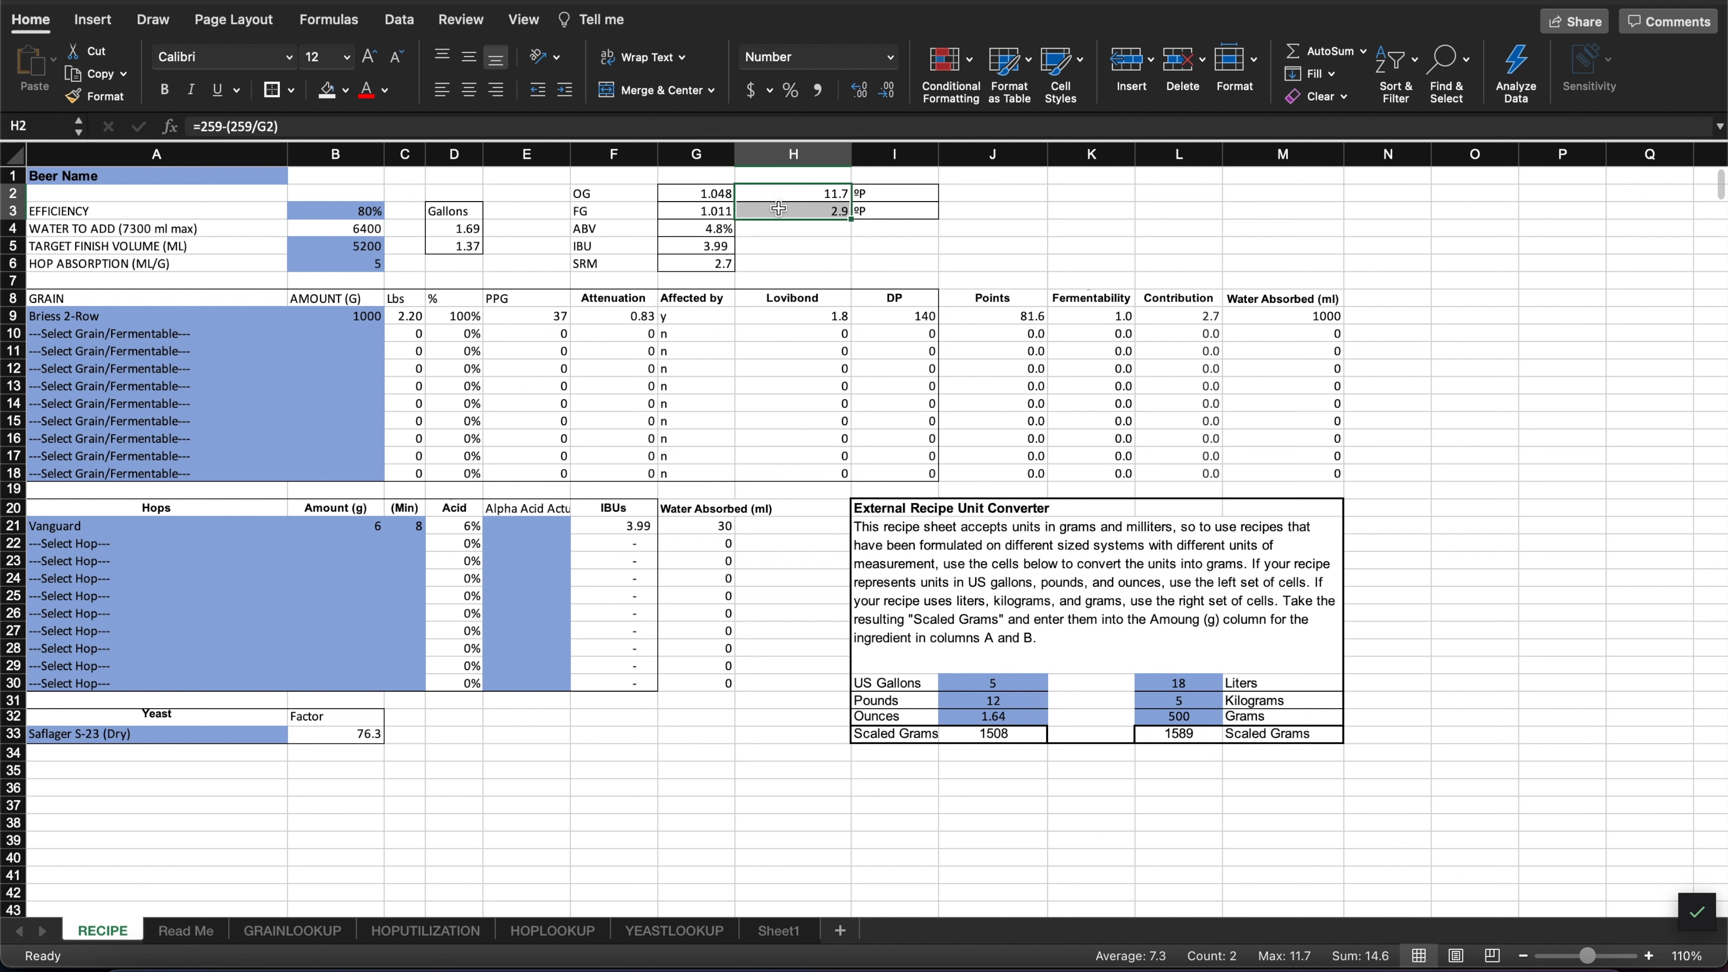
{"action": "left_click", "coordinate": [683, 232]}
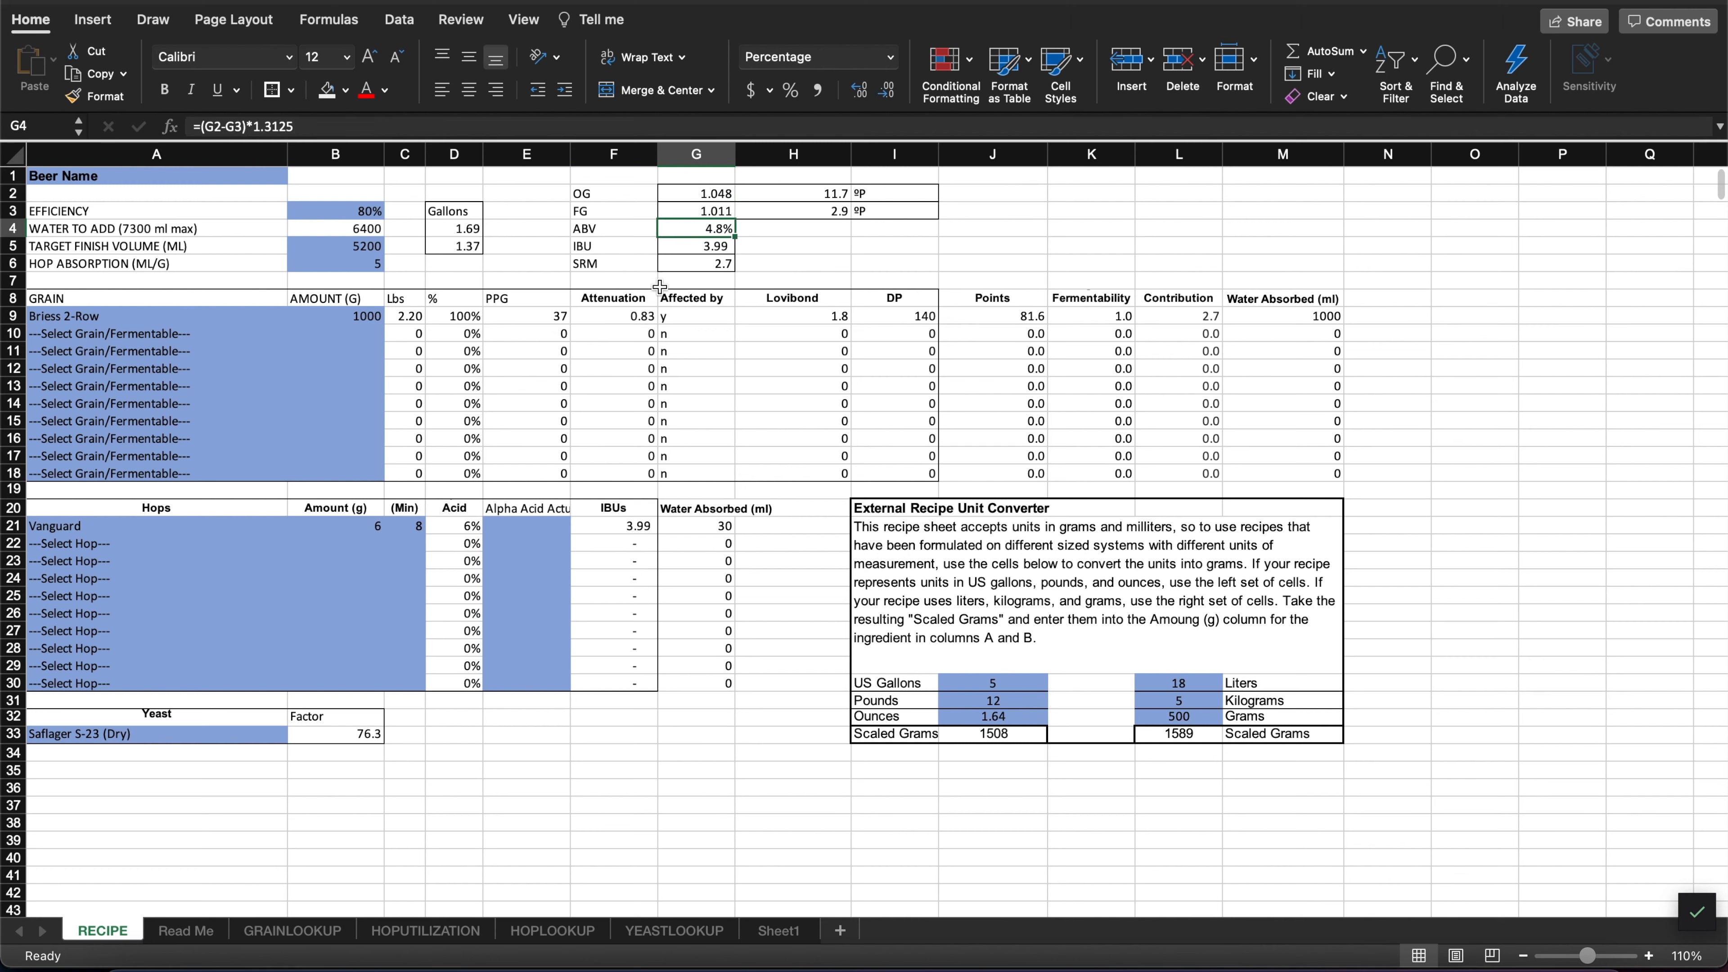
{"action": "key", "text": "Down"}
{"action": "key", "text": "Down"}
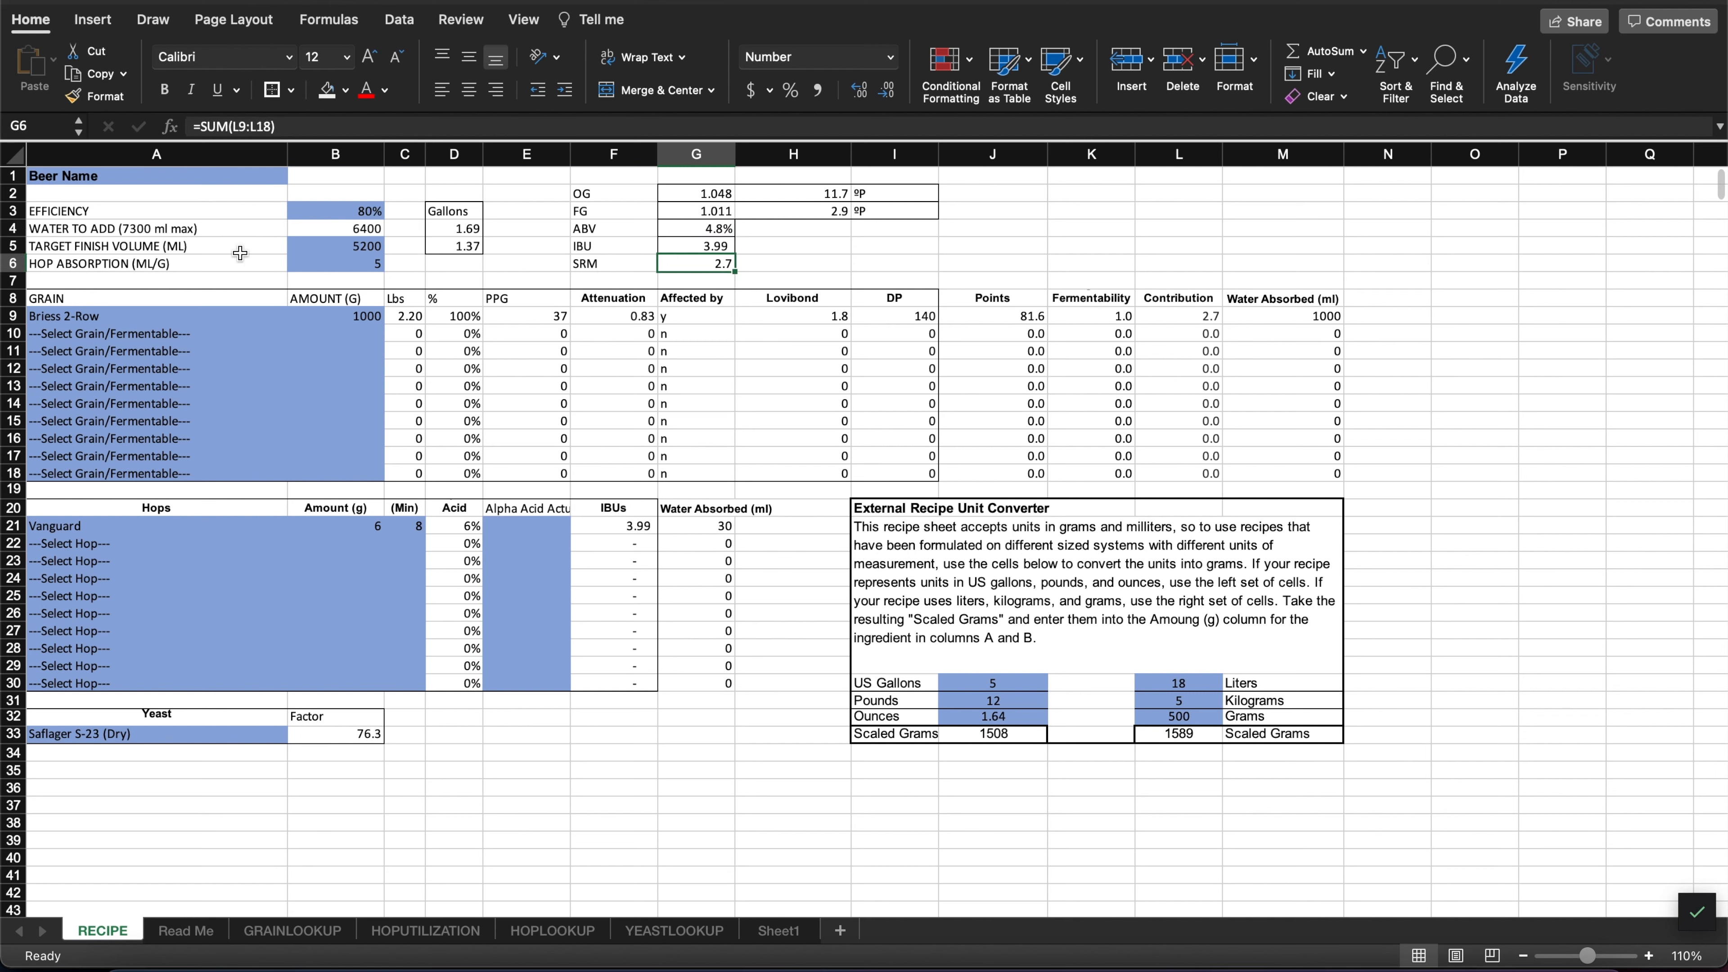
{"action": "left_click", "coordinate": [327, 232]}
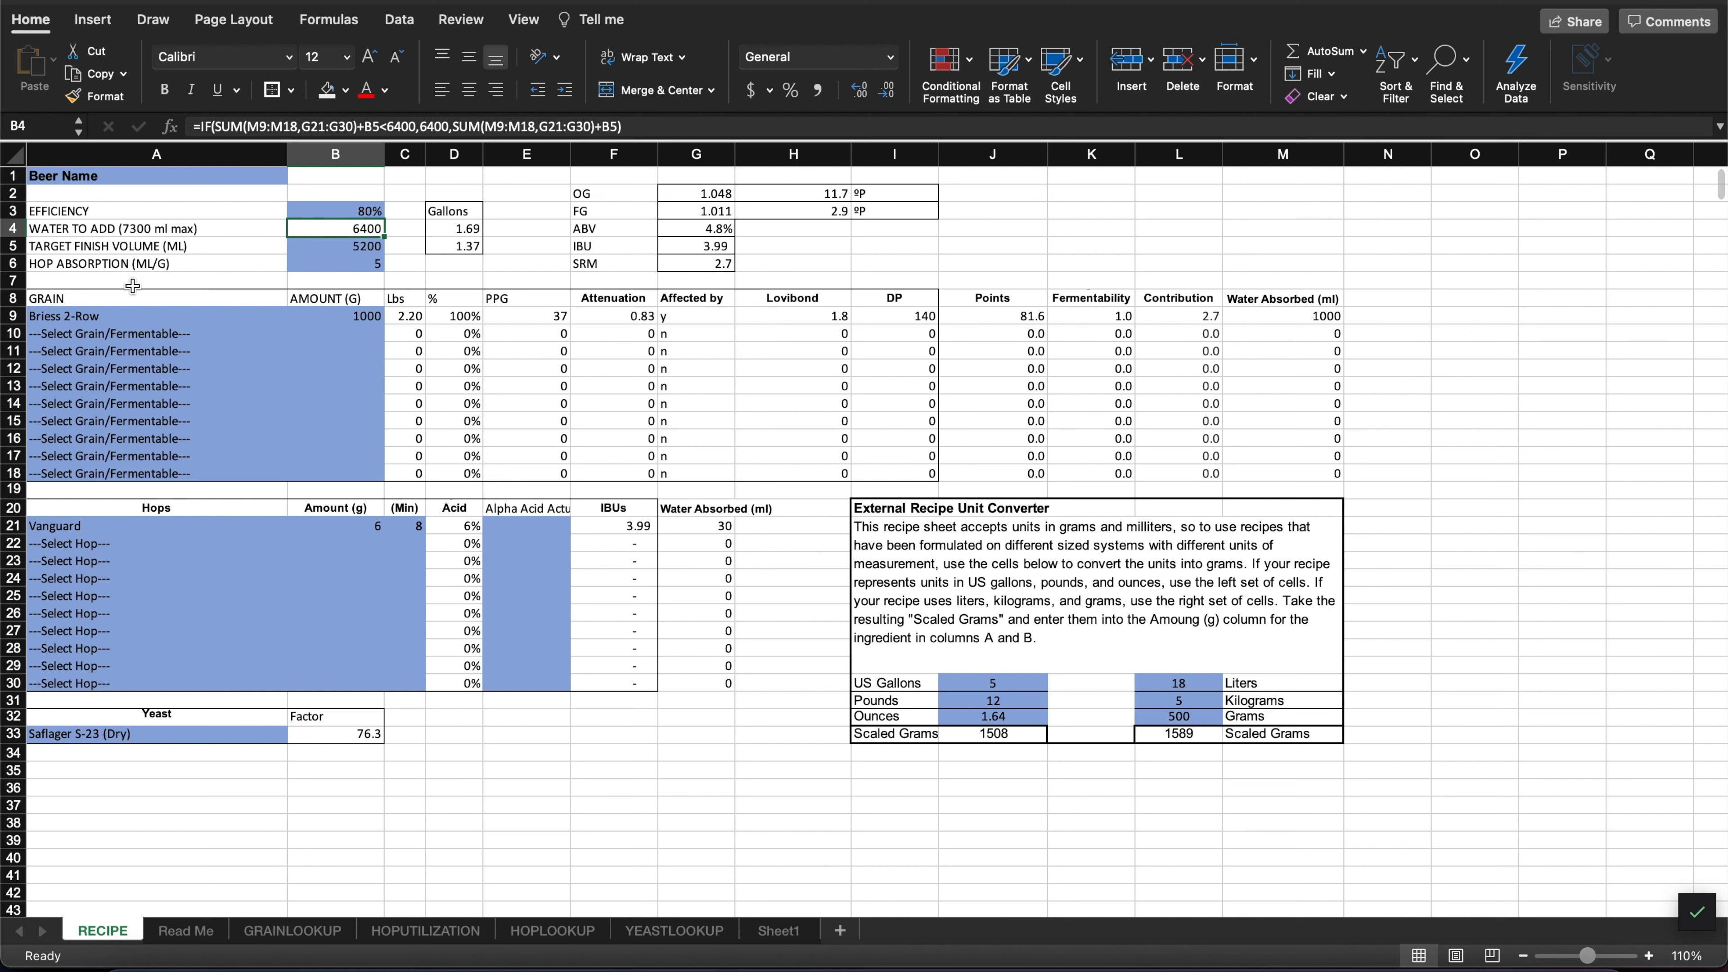
{"action": "left_click", "coordinate": [161, 176]}
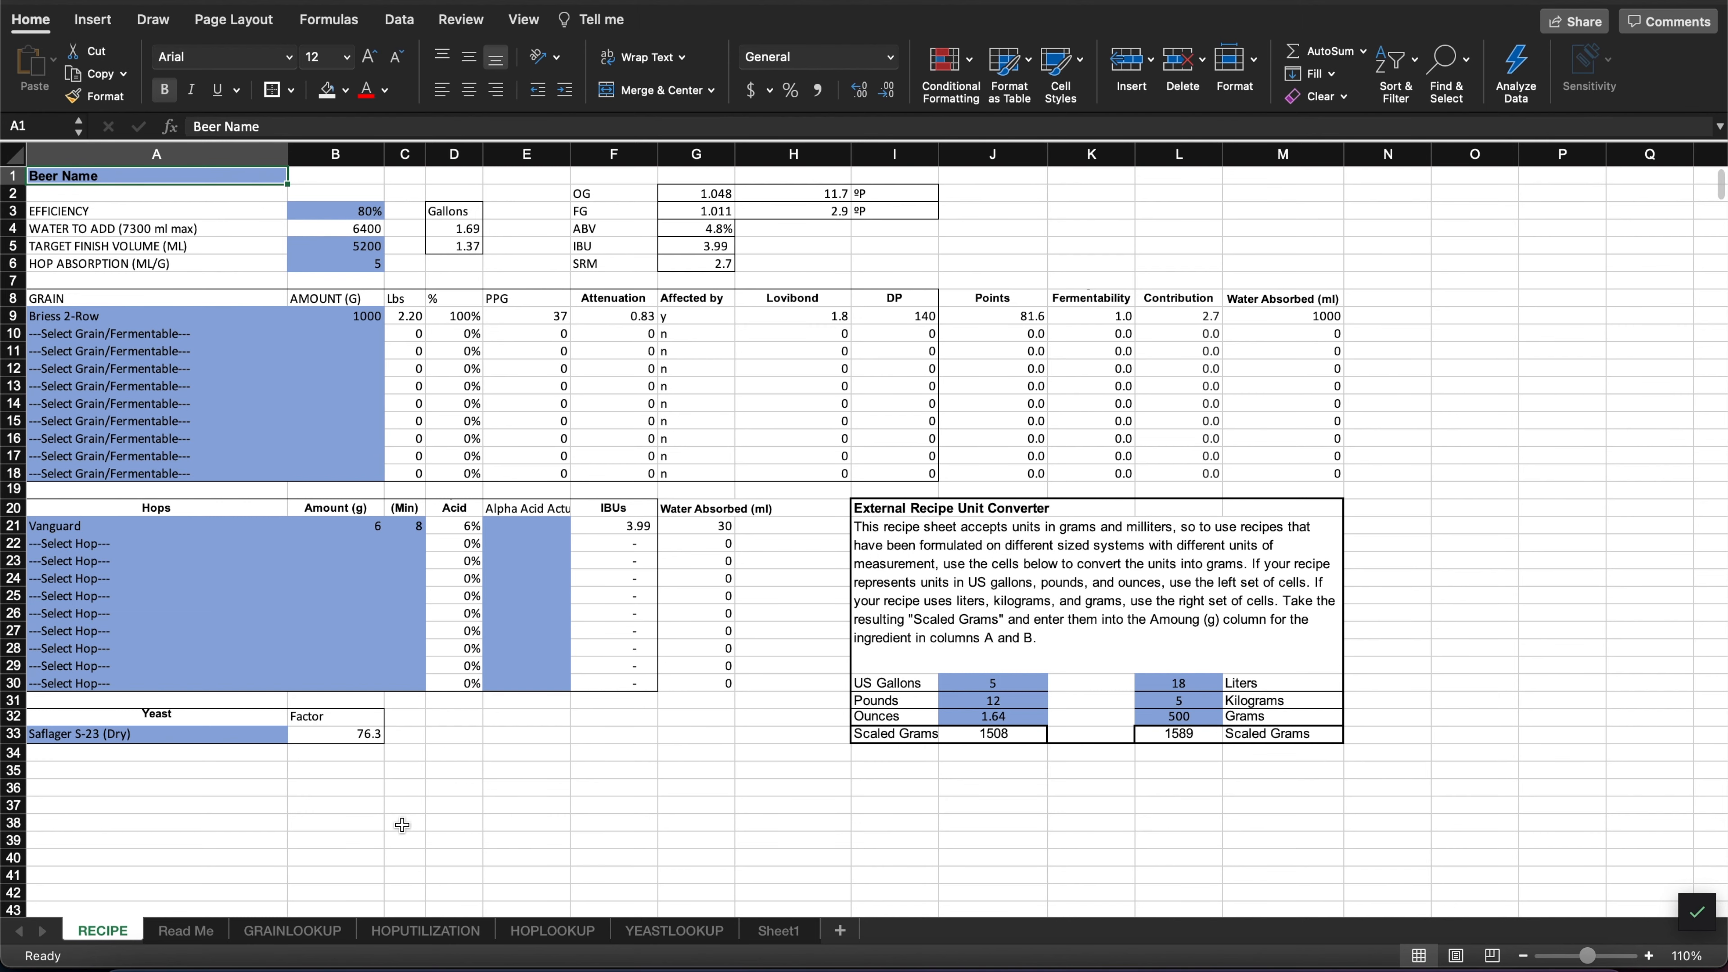
- Switch to Google Chrome, review the ingredient details and home brew recipe on the Avery IPA page, and return to Excel
{"action": "key", "text": "super+Tab"}
{"action": "key", "text": "super+Tab"}
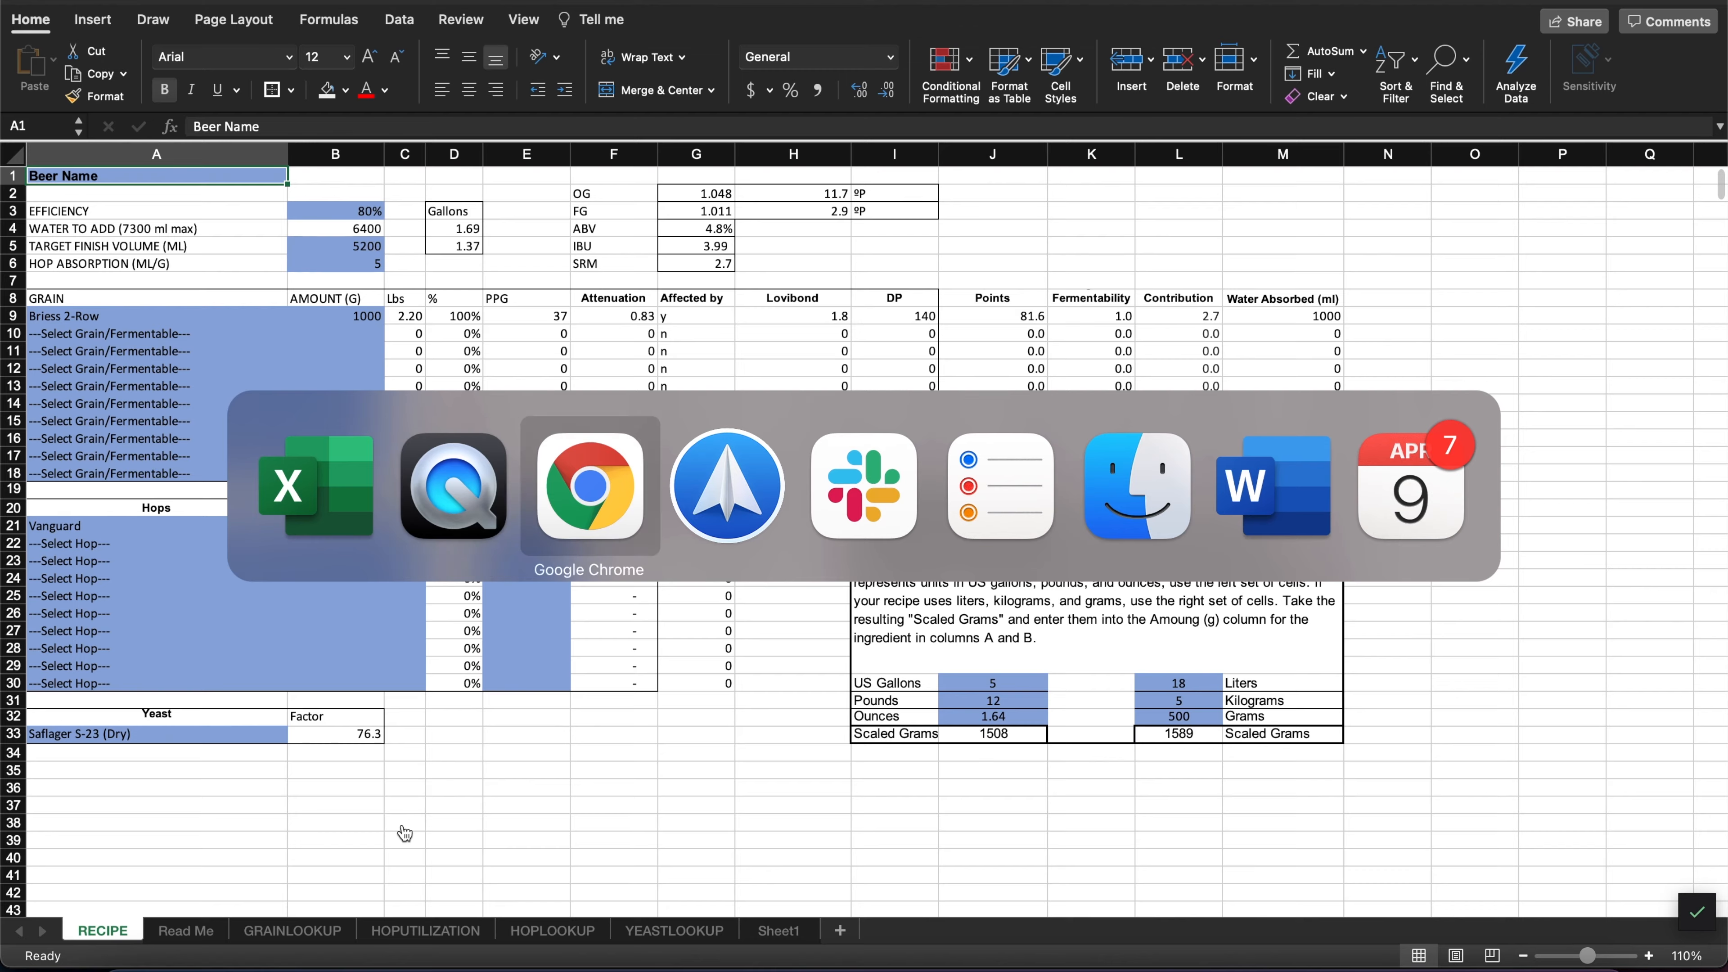
{"action": "scroll", "coordinate": [416, 674], "scroll_direction": "down", "scroll_amount": 9}
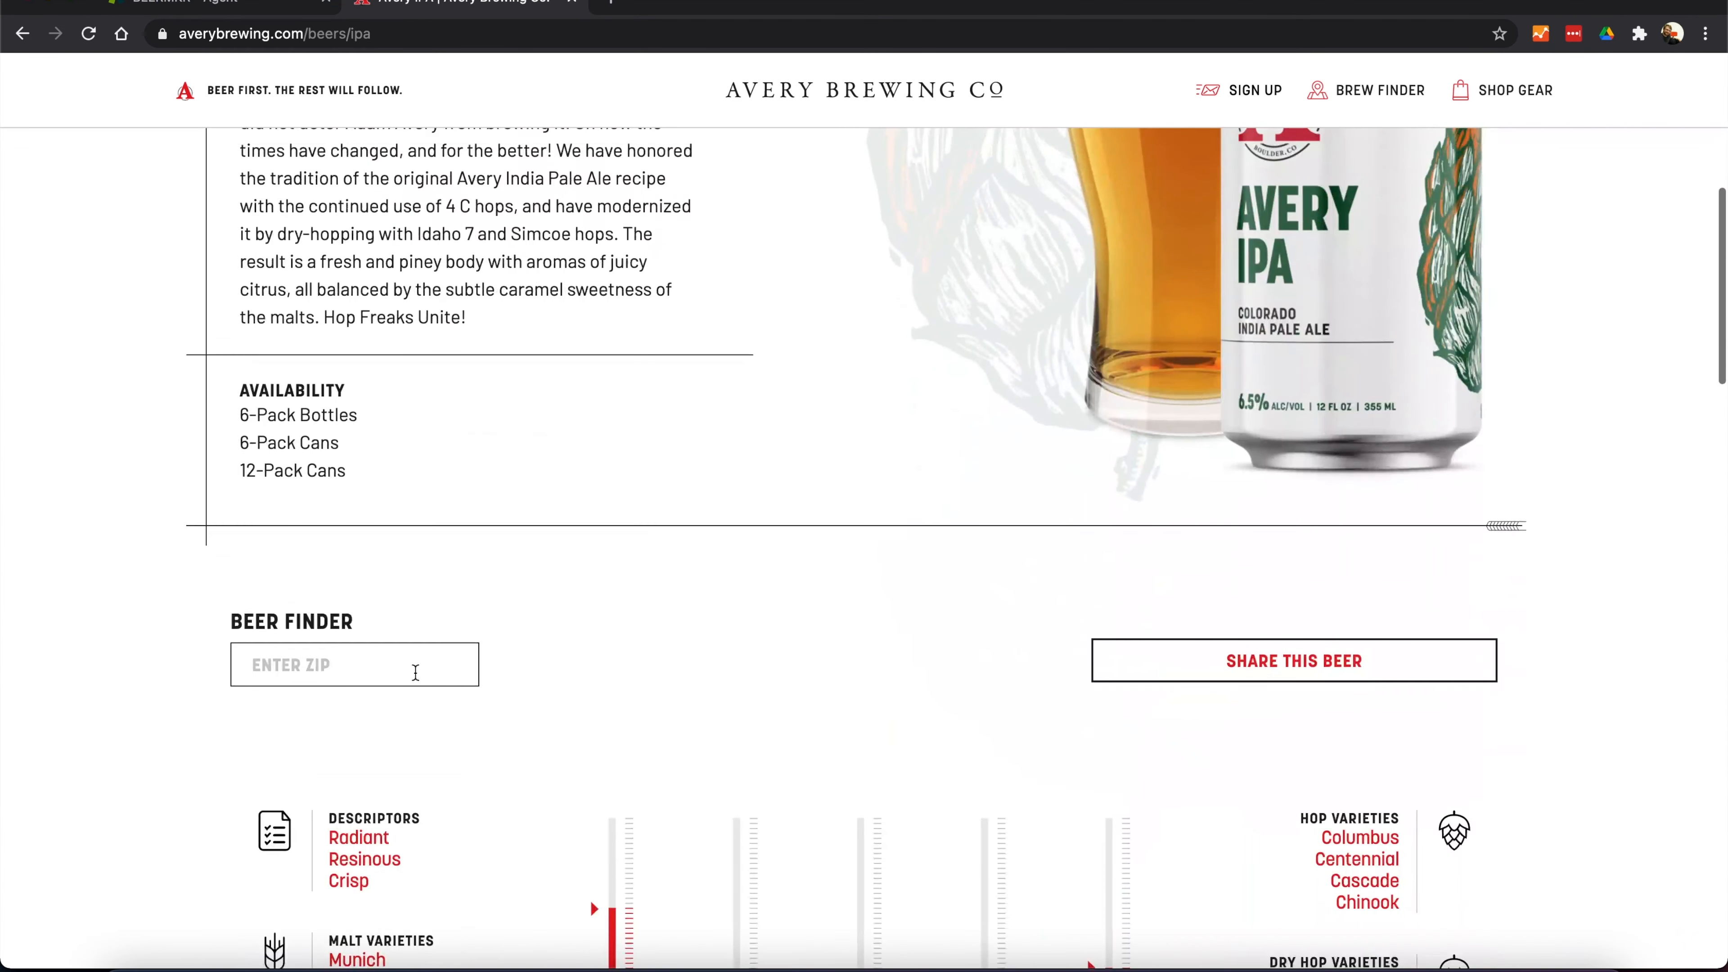
{"action": "scroll", "coordinate": [557, 691], "scroll_direction": "down", "scroll_amount": 10}
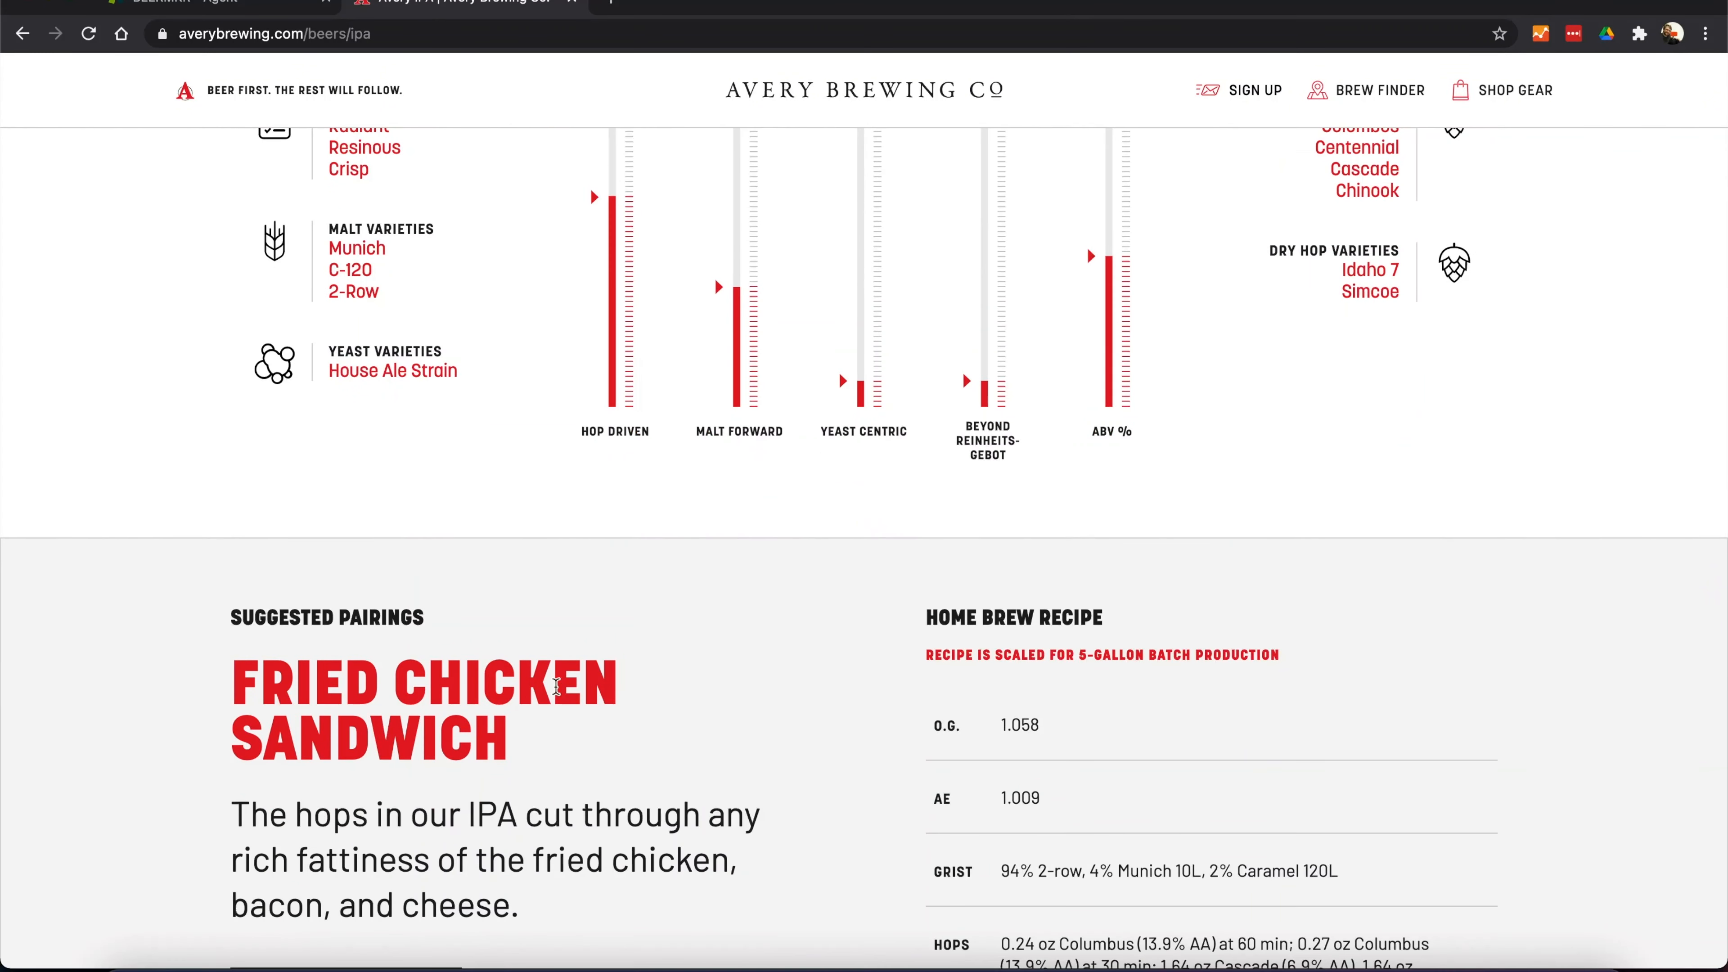
{"action": "scroll", "coordinate": [556, 688], "scroll_direction": "up", "scroll_amount": 3}
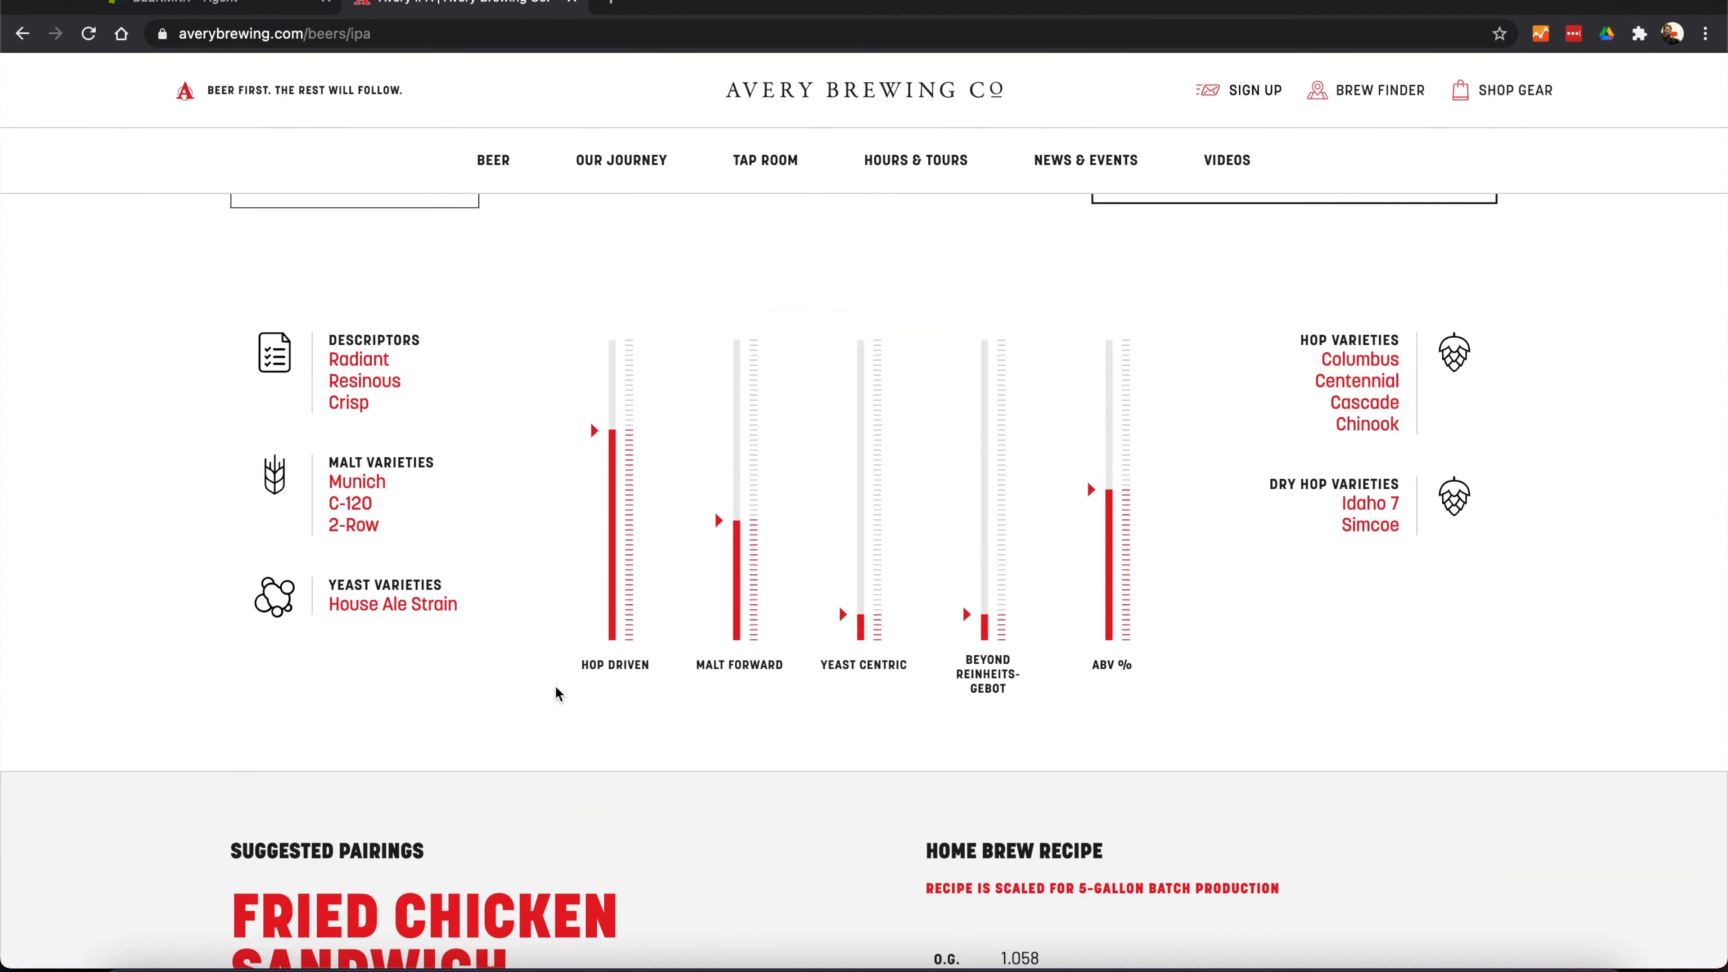
{"action": "scroll", "coordinate": [756, 821], "scroll_direction": "down", "scroll_amount": 6}
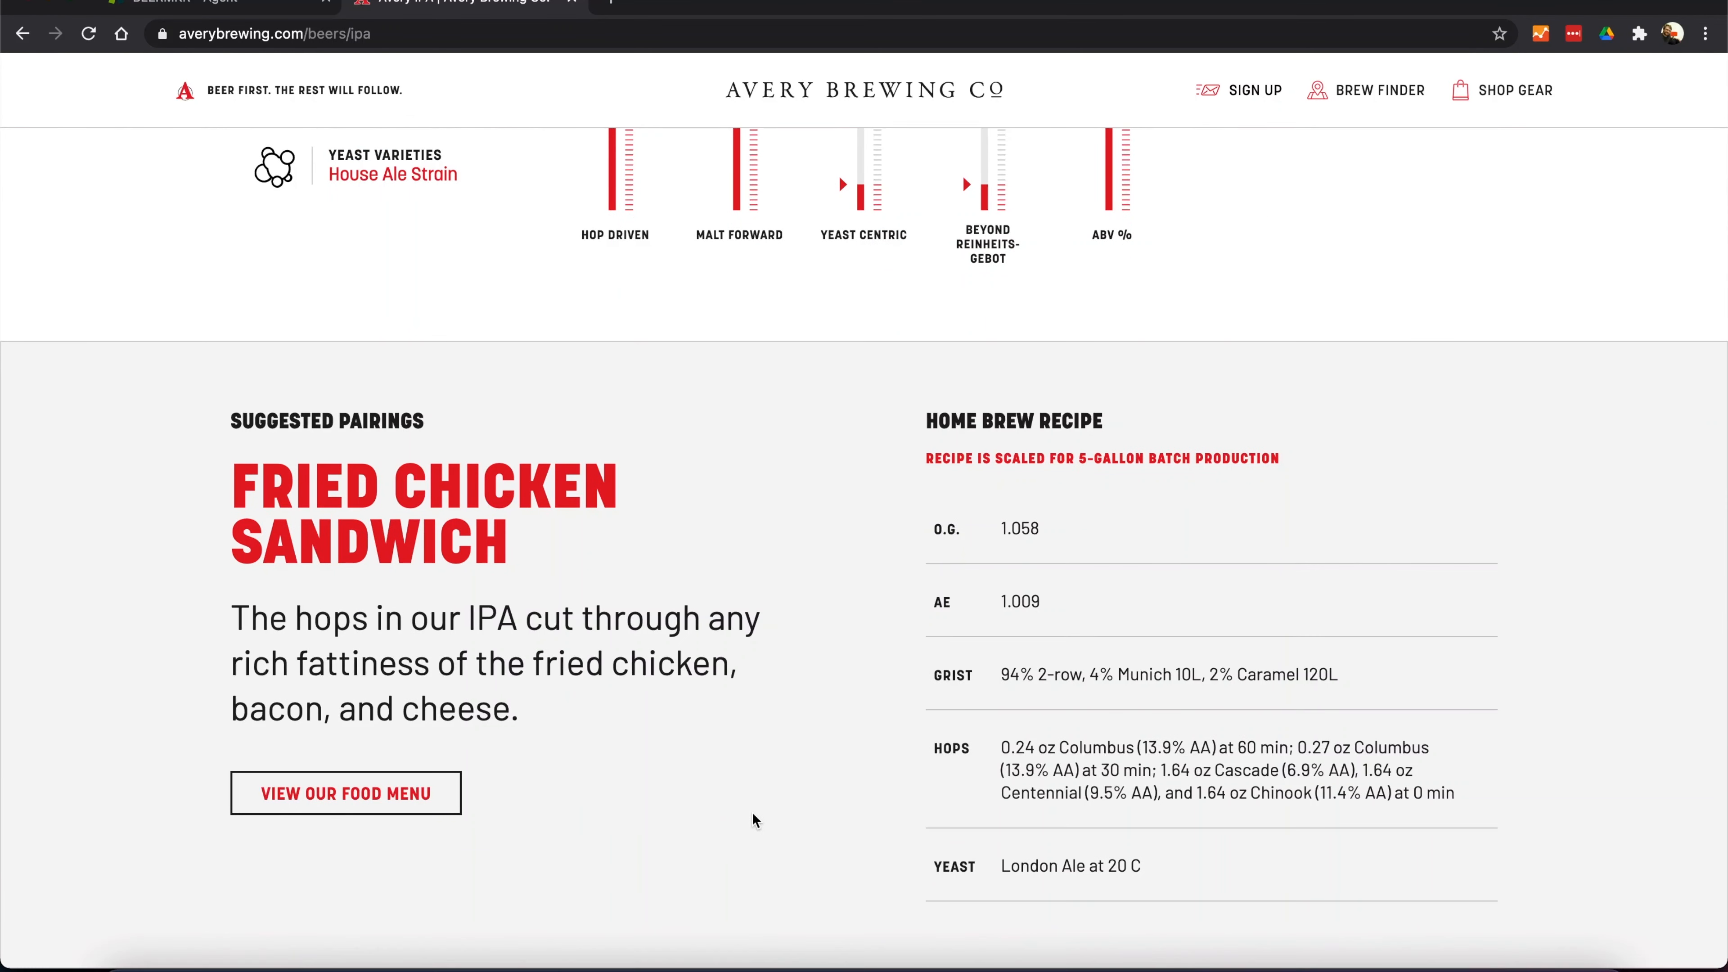
{"action": "scroll", "coordinate": [752, 812], "scroll_direction": "down", "scroll_amount": 1}
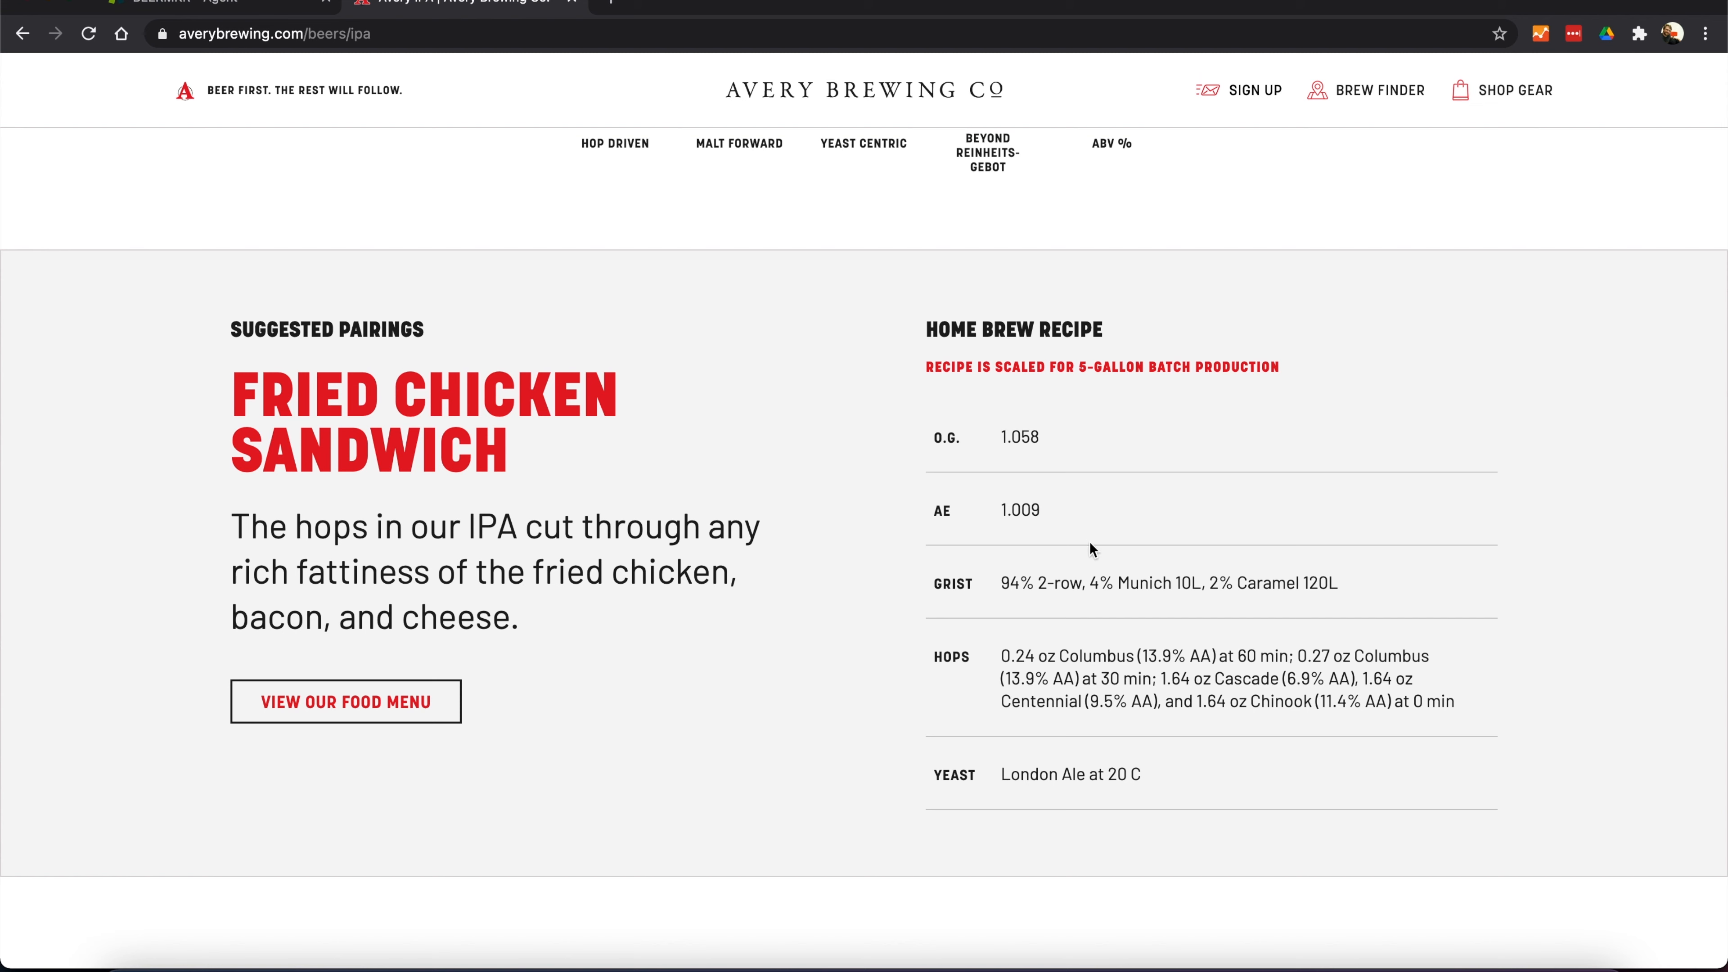
{"action": "key", "text": "super+Tab"}
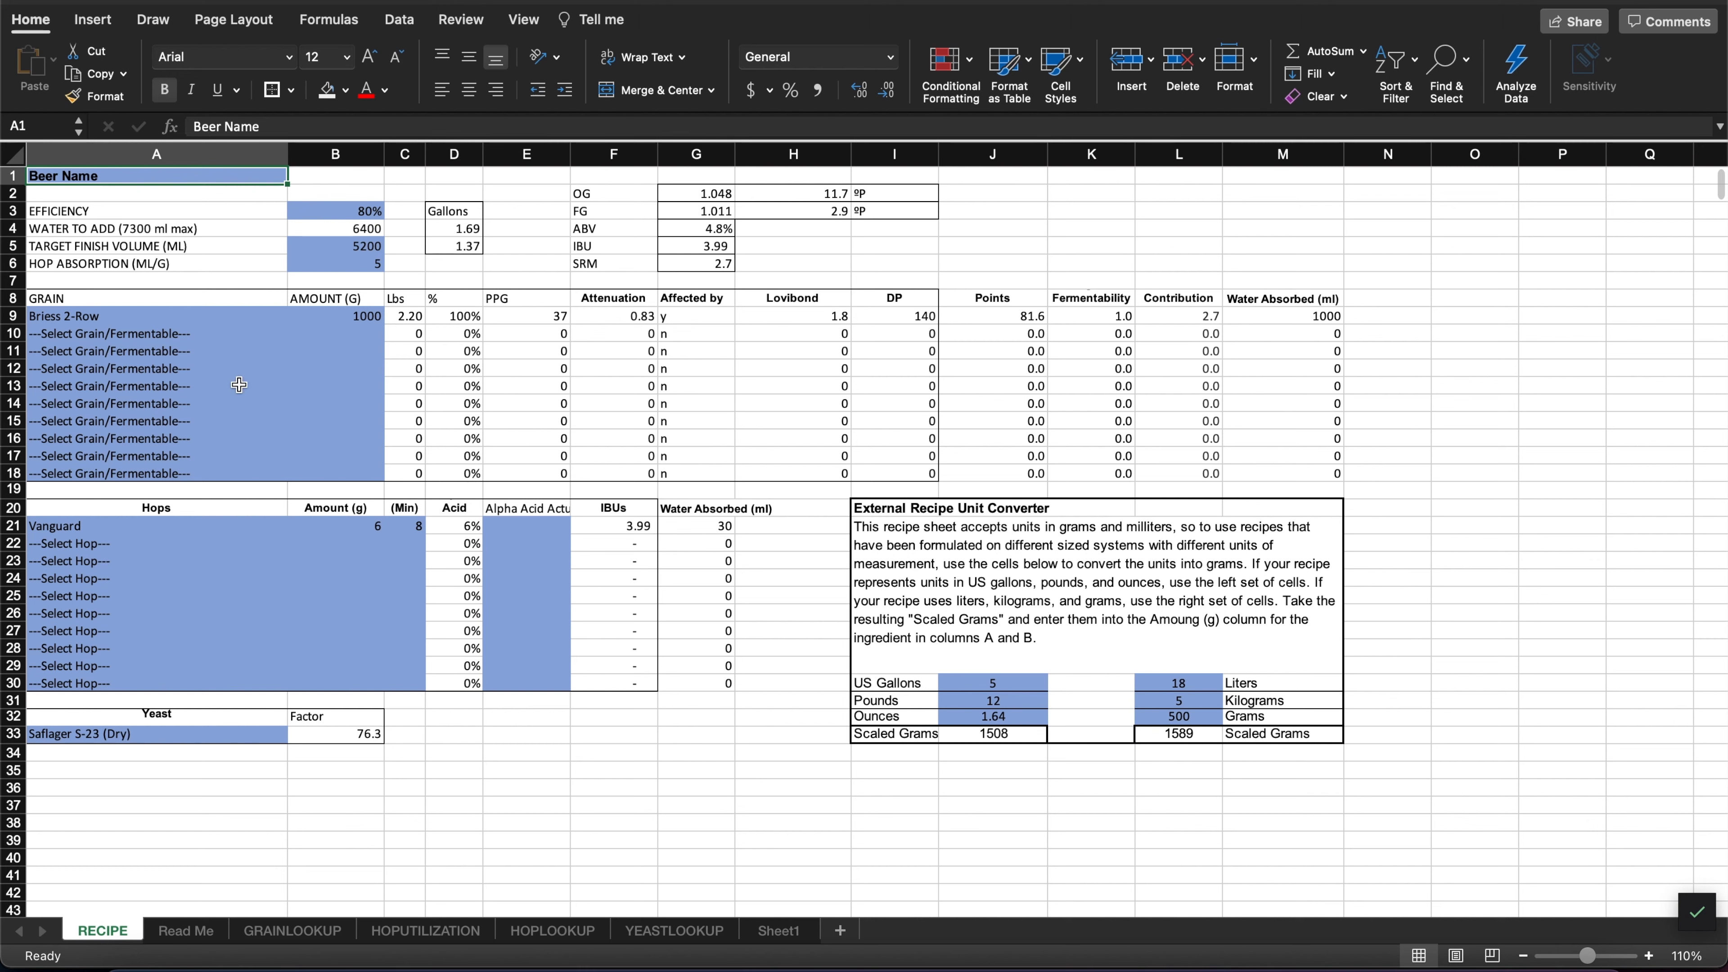
- Try recipe efficiencies of 75% and 70%, and set the efficiency back to 80%
{"action": "left_click", "coordinate": [305, 212]}
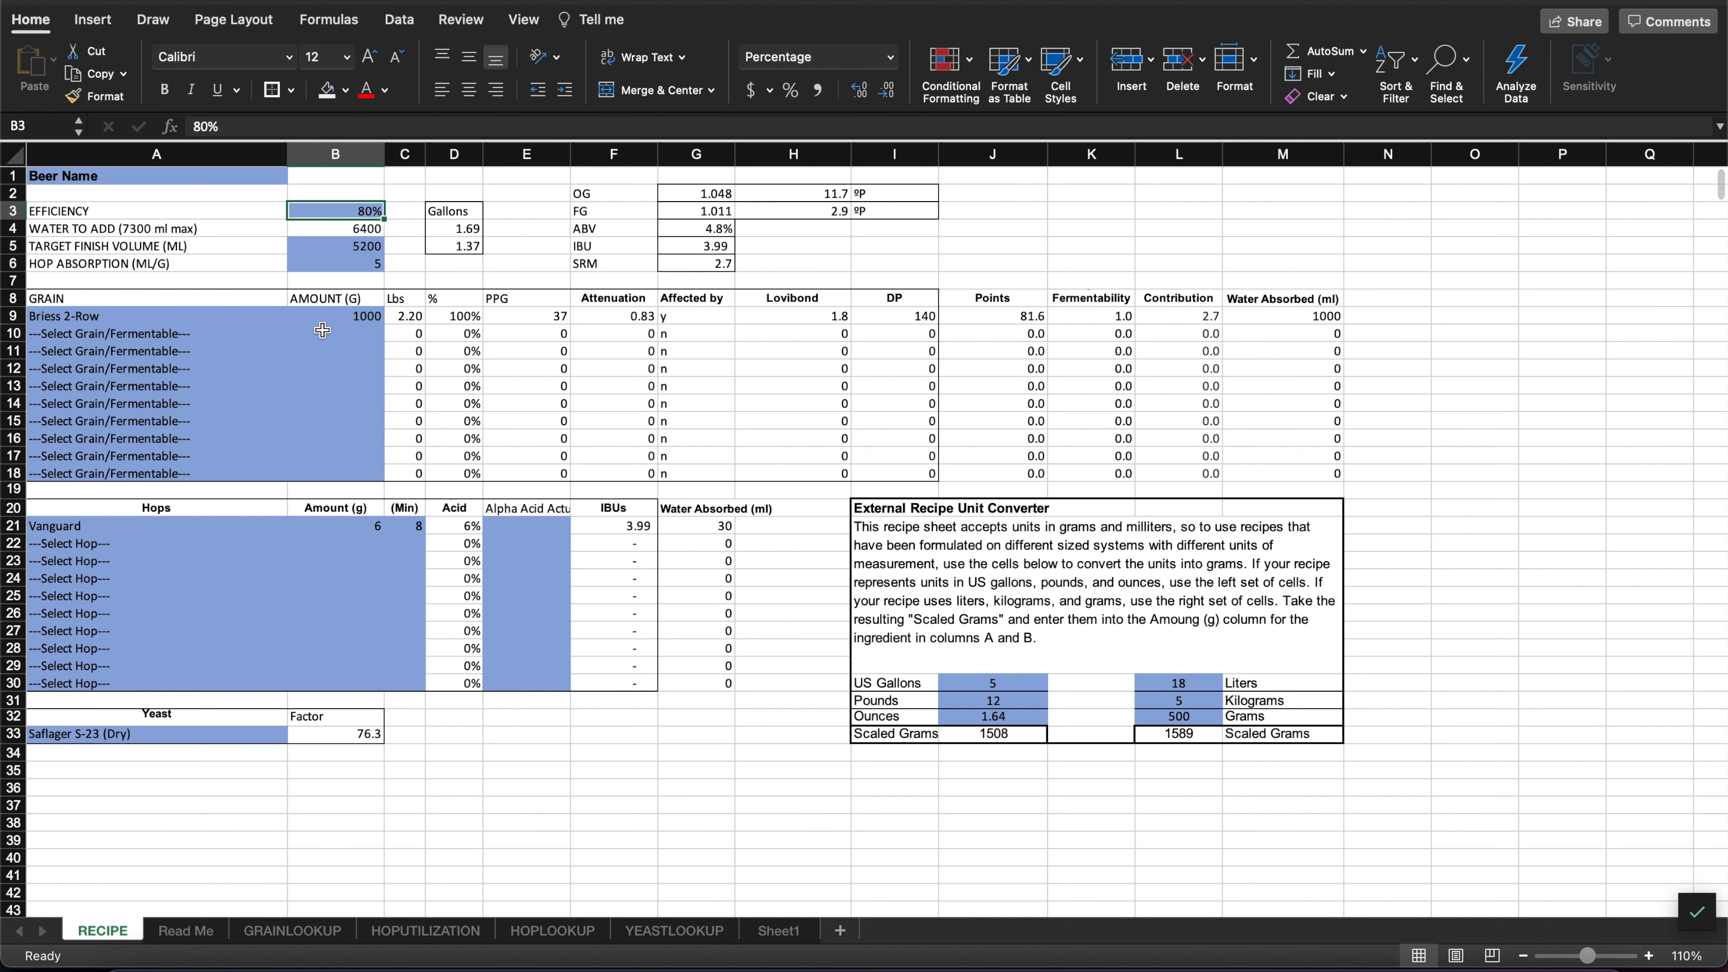
{"action": "type", "text": "75"}
{"action": "key", "text": "Return"}
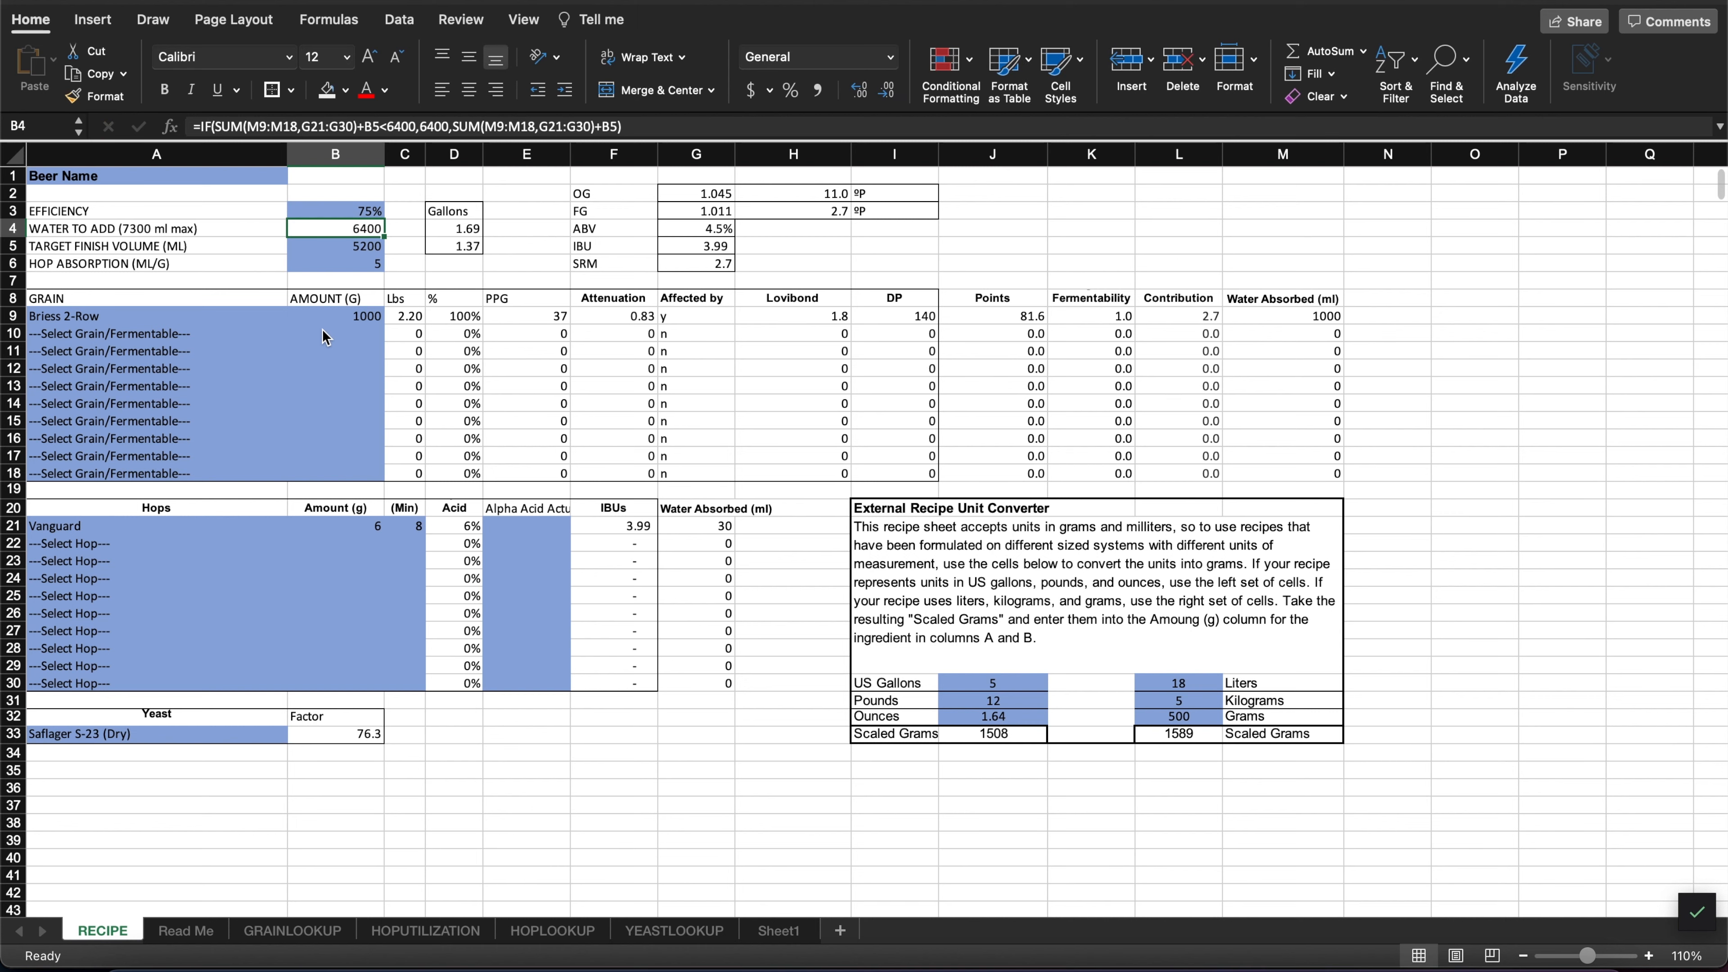
{"action": "key", "text": "Up"}
{"action": "type", "text": "70"}
{"action": "key", "text": "Return"}
{"action": "key", "text": "Up"}
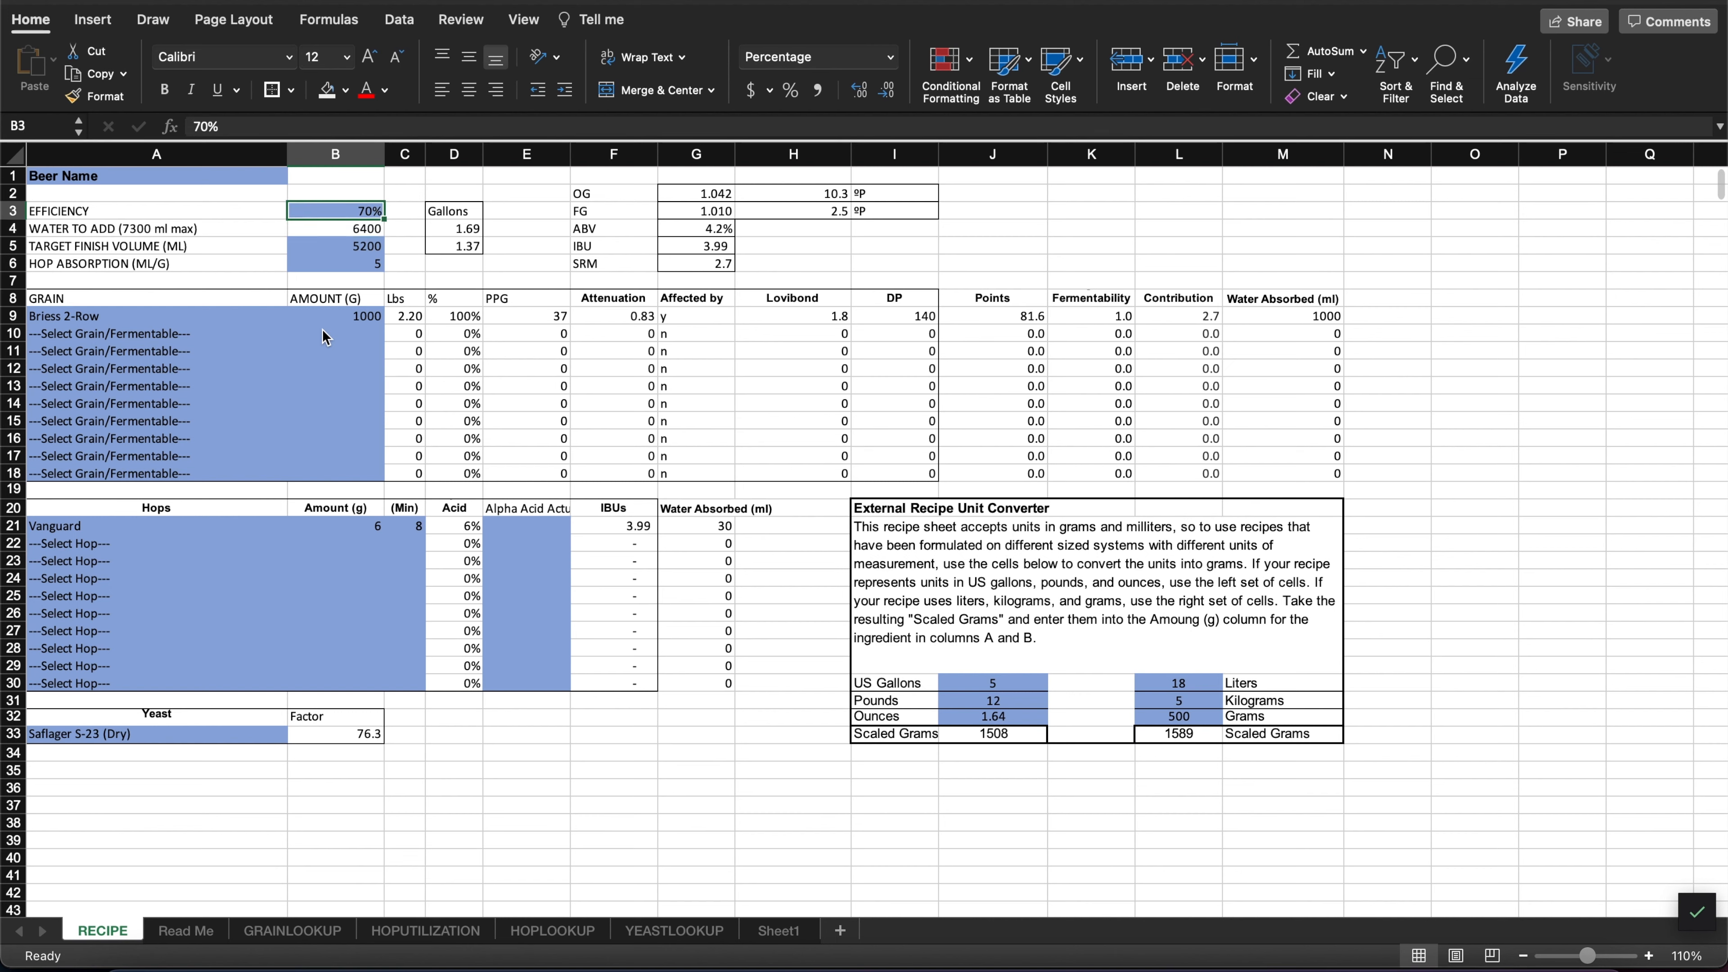
{"action": "type", "text": "80"}
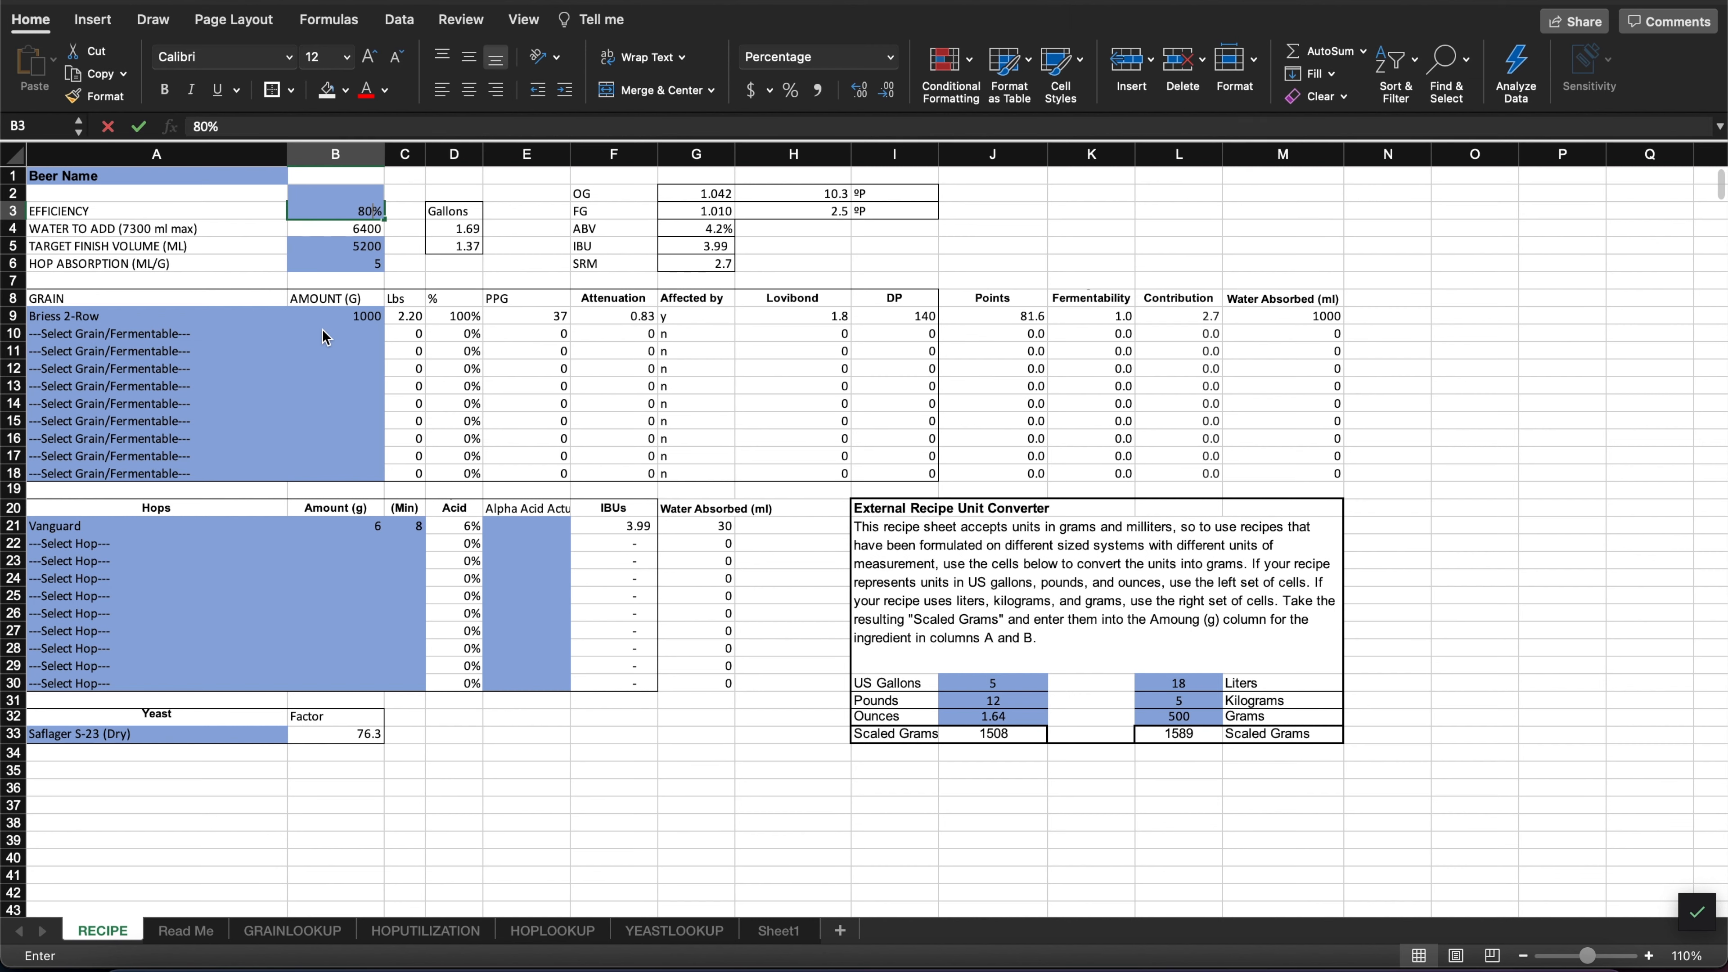
{"action": "key", "text": "Return"}
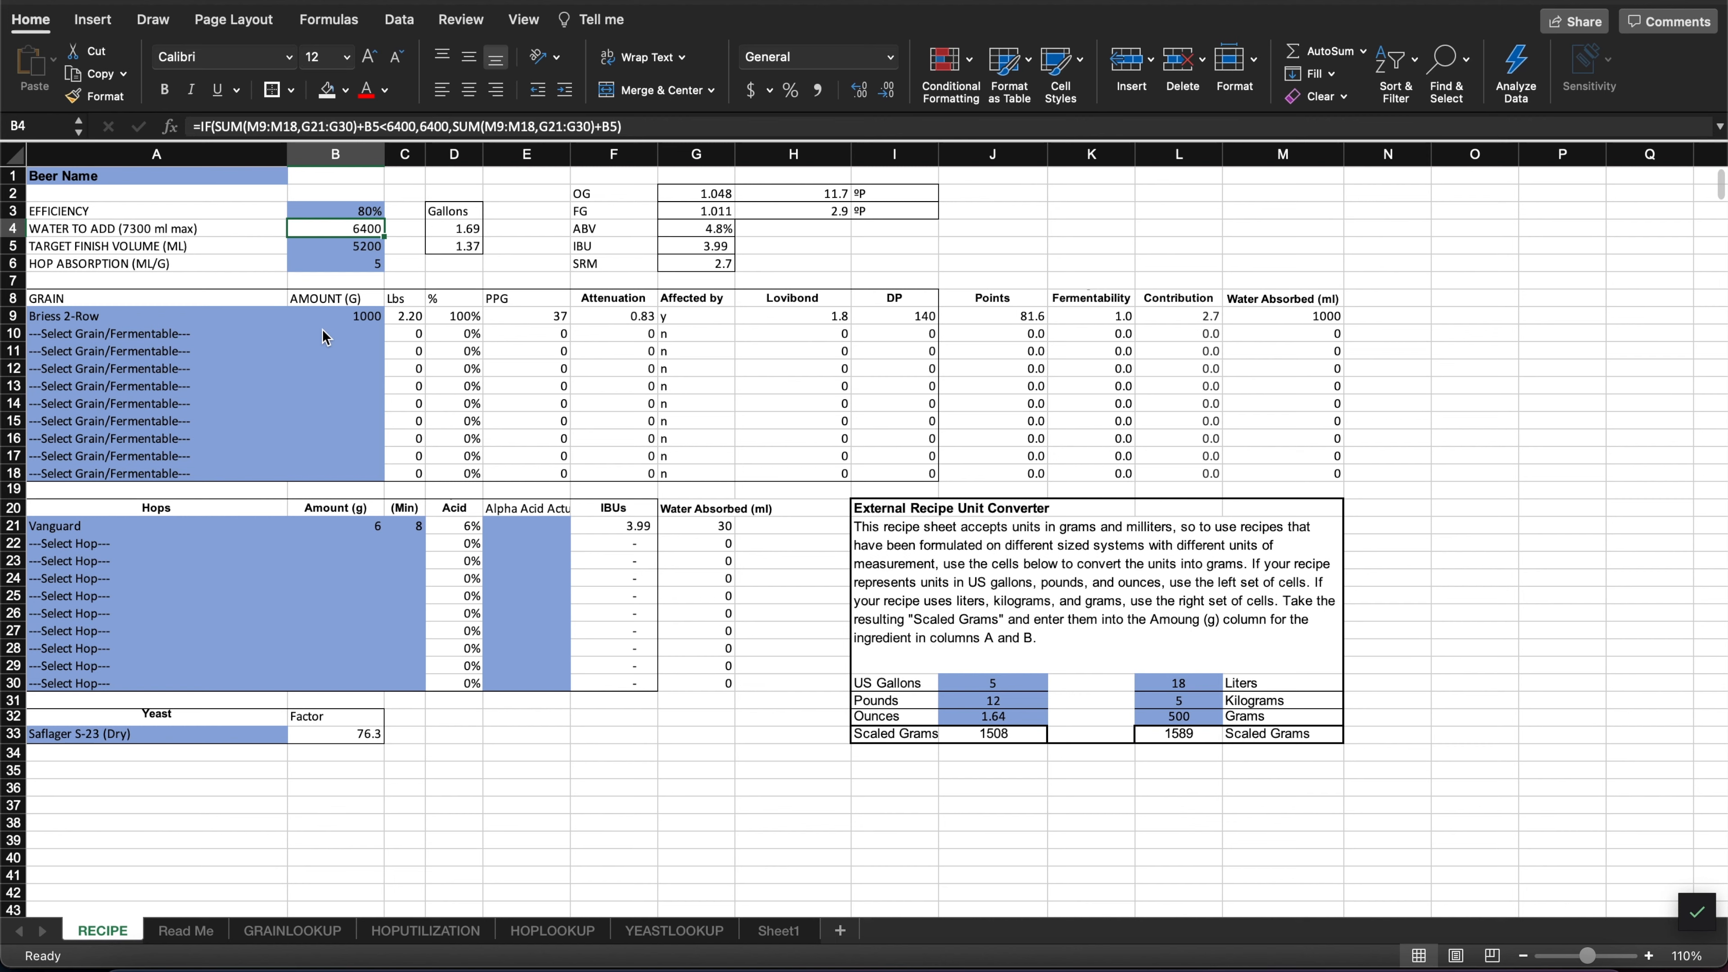
- Inspect the water to add, target finish volume and hop absorption cells of the recipe
{"action": "key", "text": "Down"}
{"action": "key", "text": "Down"}
{"action": "key", "text": "Up"}
{"action": "key", "text": "Up"}
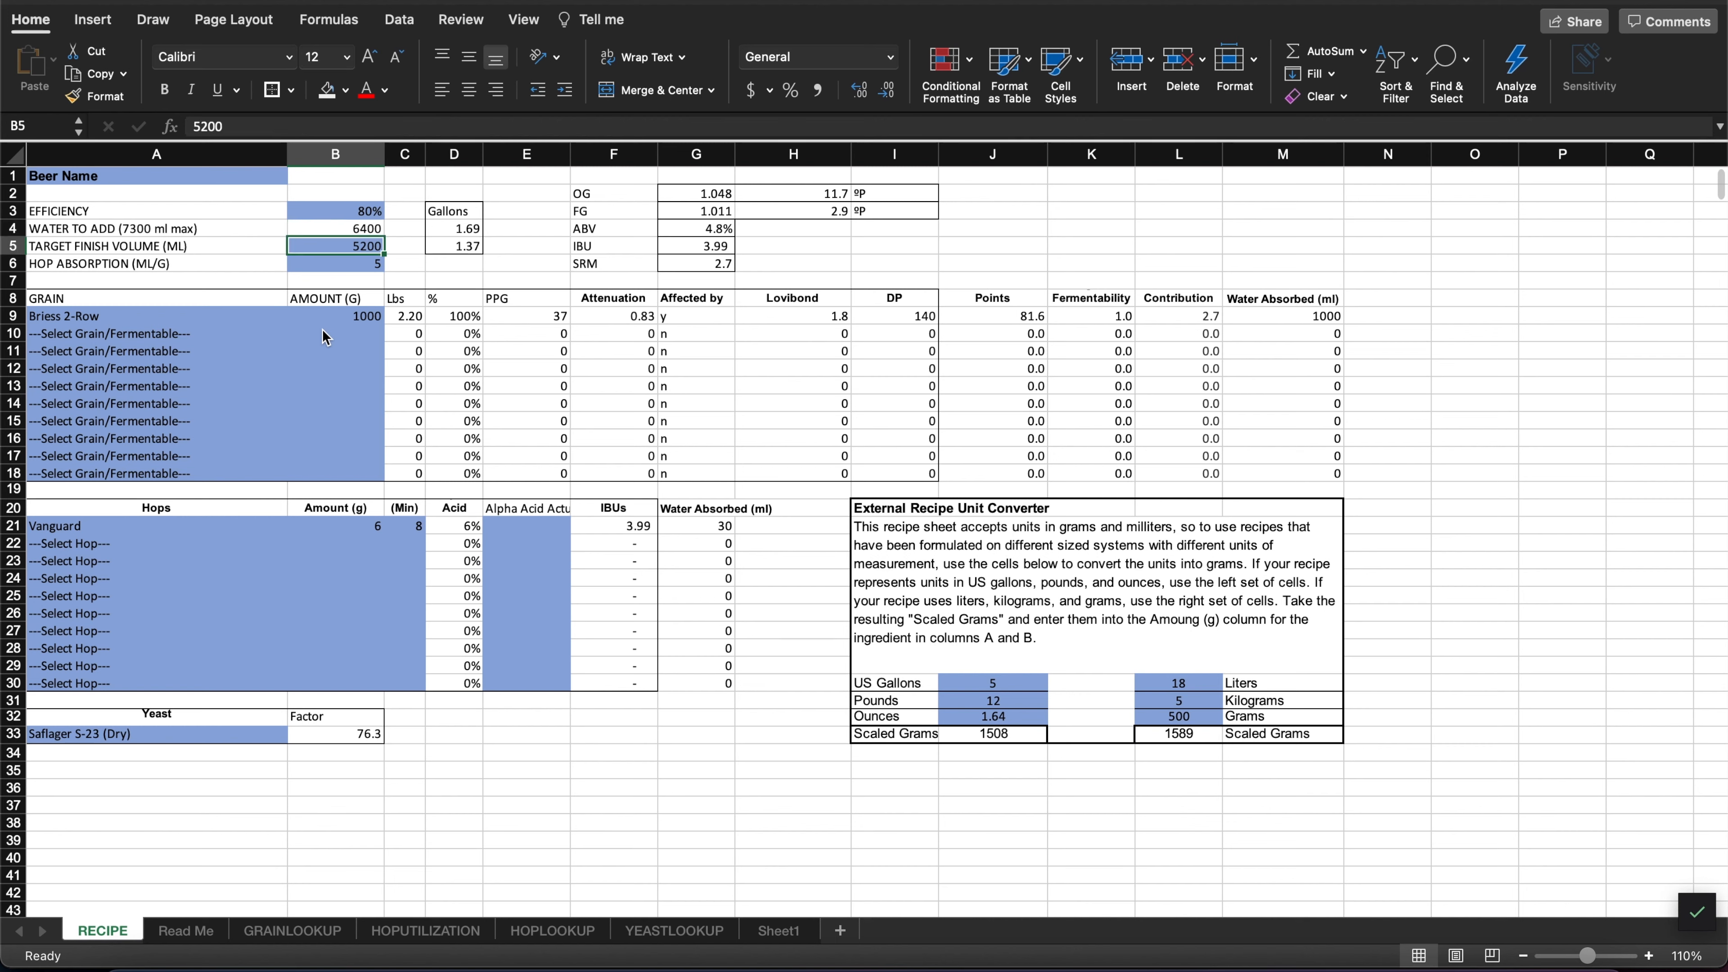
{"action": "key", "text": "Down"}
{"action": "key", "text": "Down"}
{"action": "key", "text": "Up"}
{"action": "left_click", "coordinate": [334, 263]}
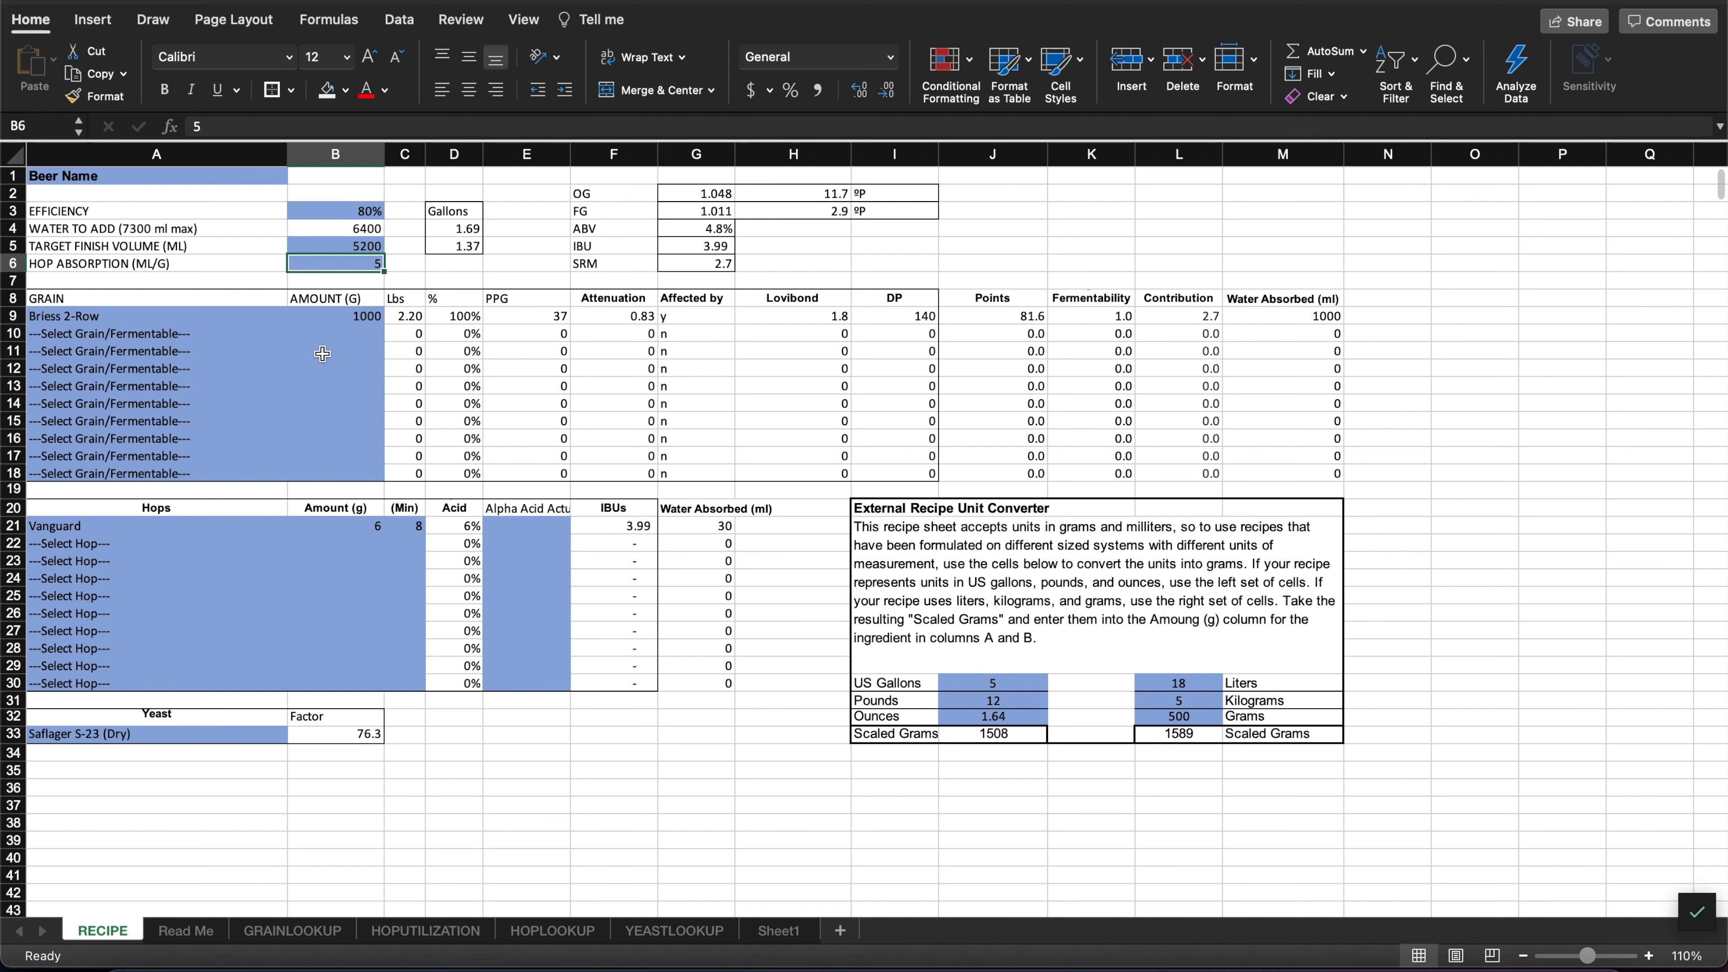
- Inspect the Briess 2-Row entry's name, amount, pounds, percentage and Lovibond cells, and the recipe's SRM formula
{"action": "left_click", "coordinate": [204, 317]}
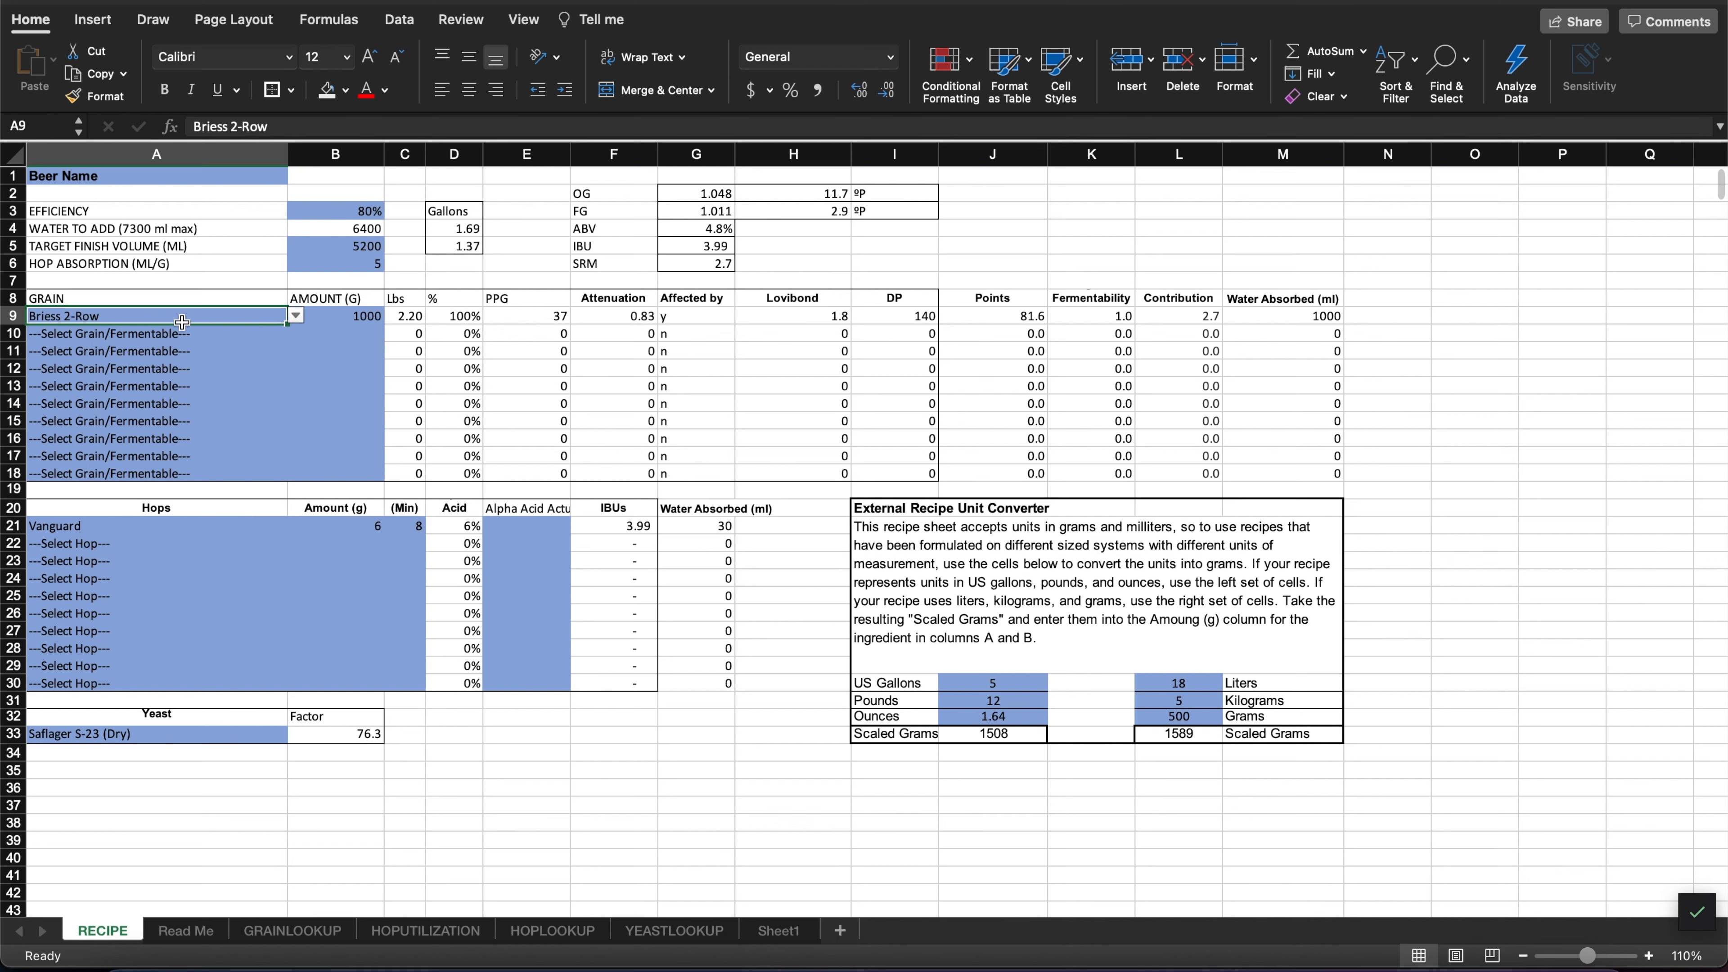
{"action": "left_click", "coordinate": [336, 318]}
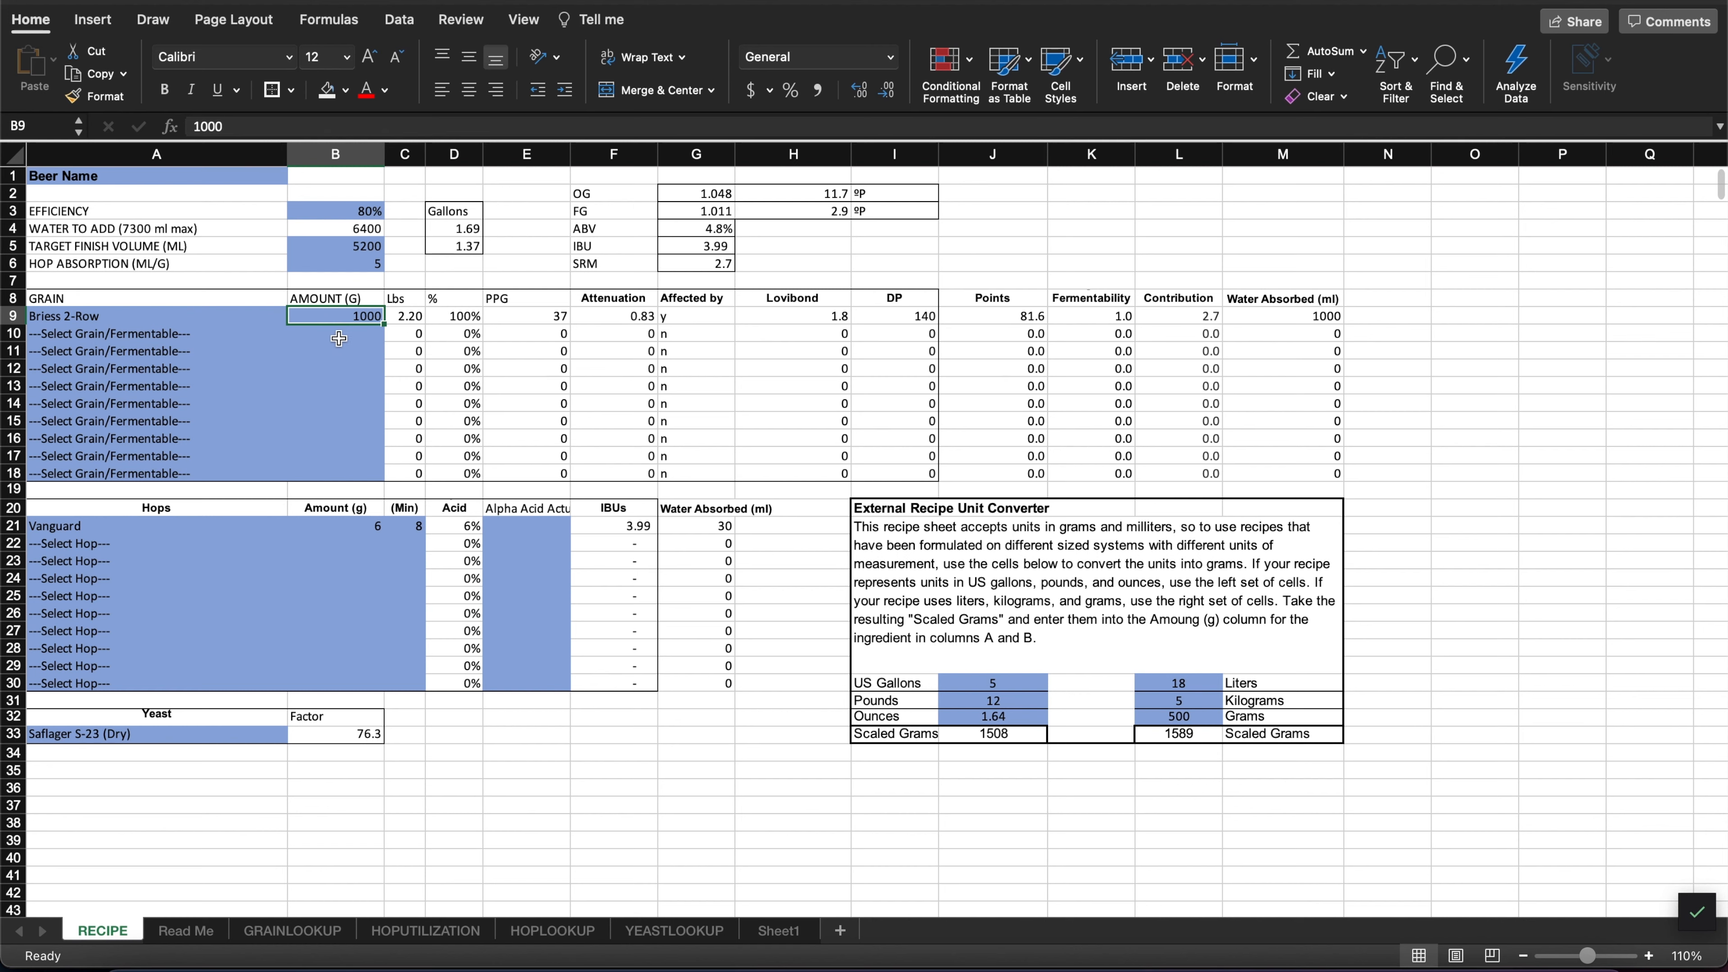
{"action": "left_click", "coordinate": [402, 322]}
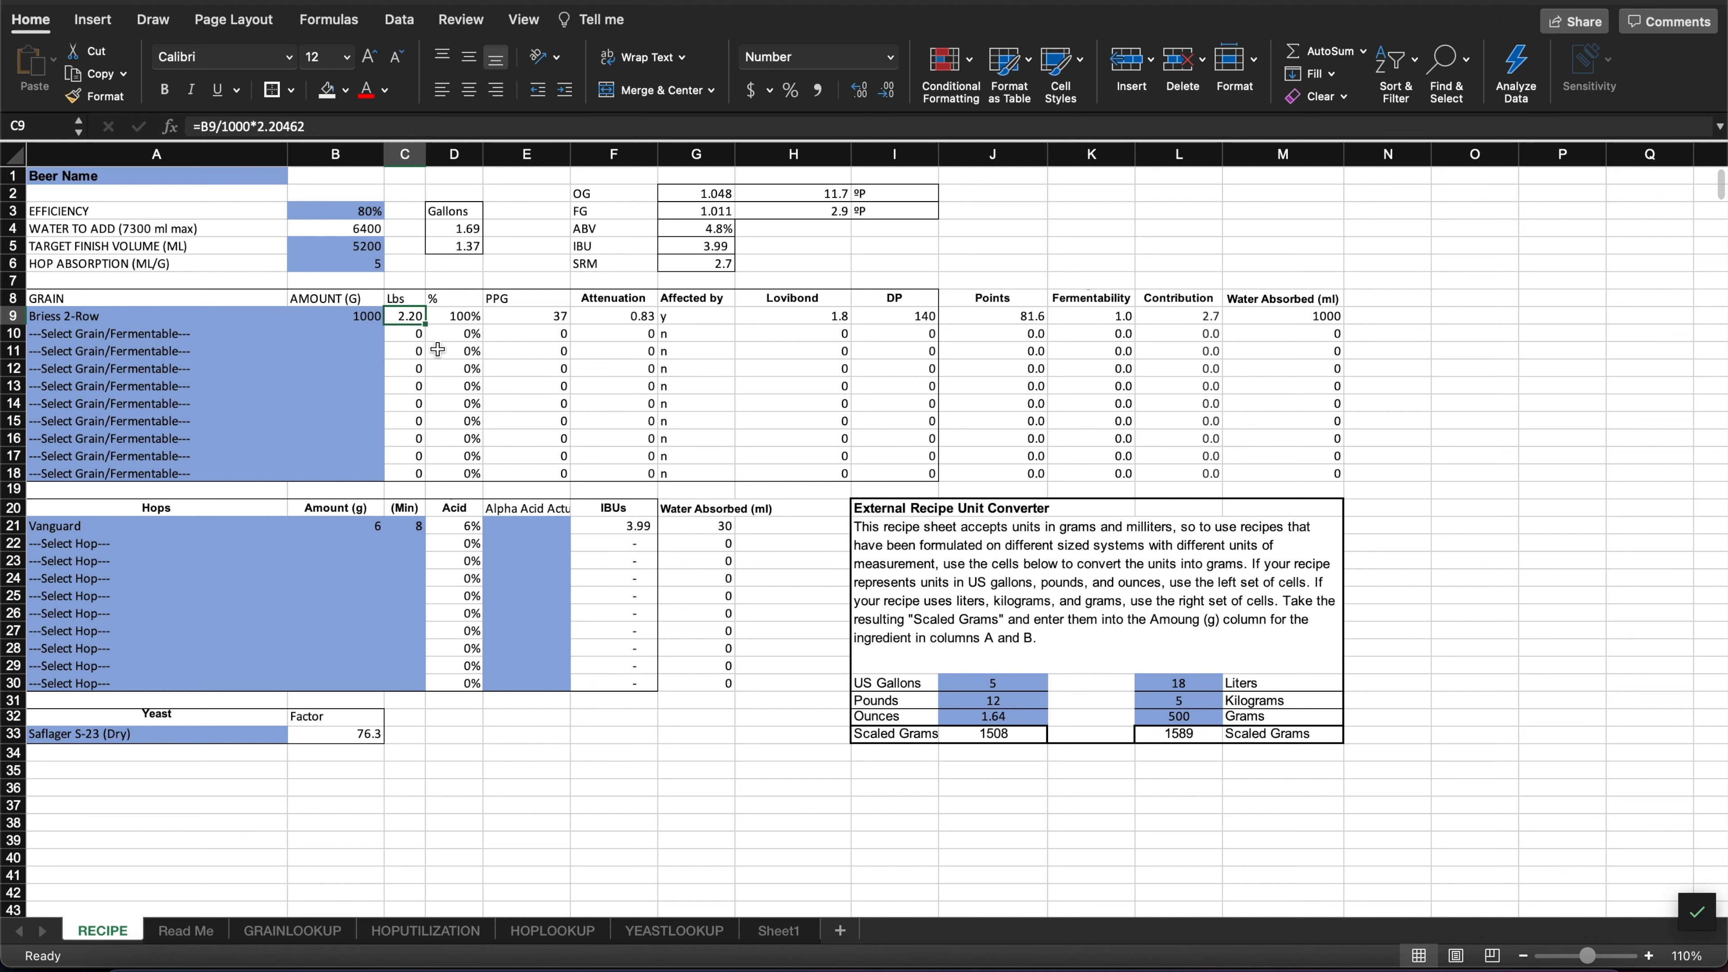
{"action": "left_click", "coordinate": [441, 318]}
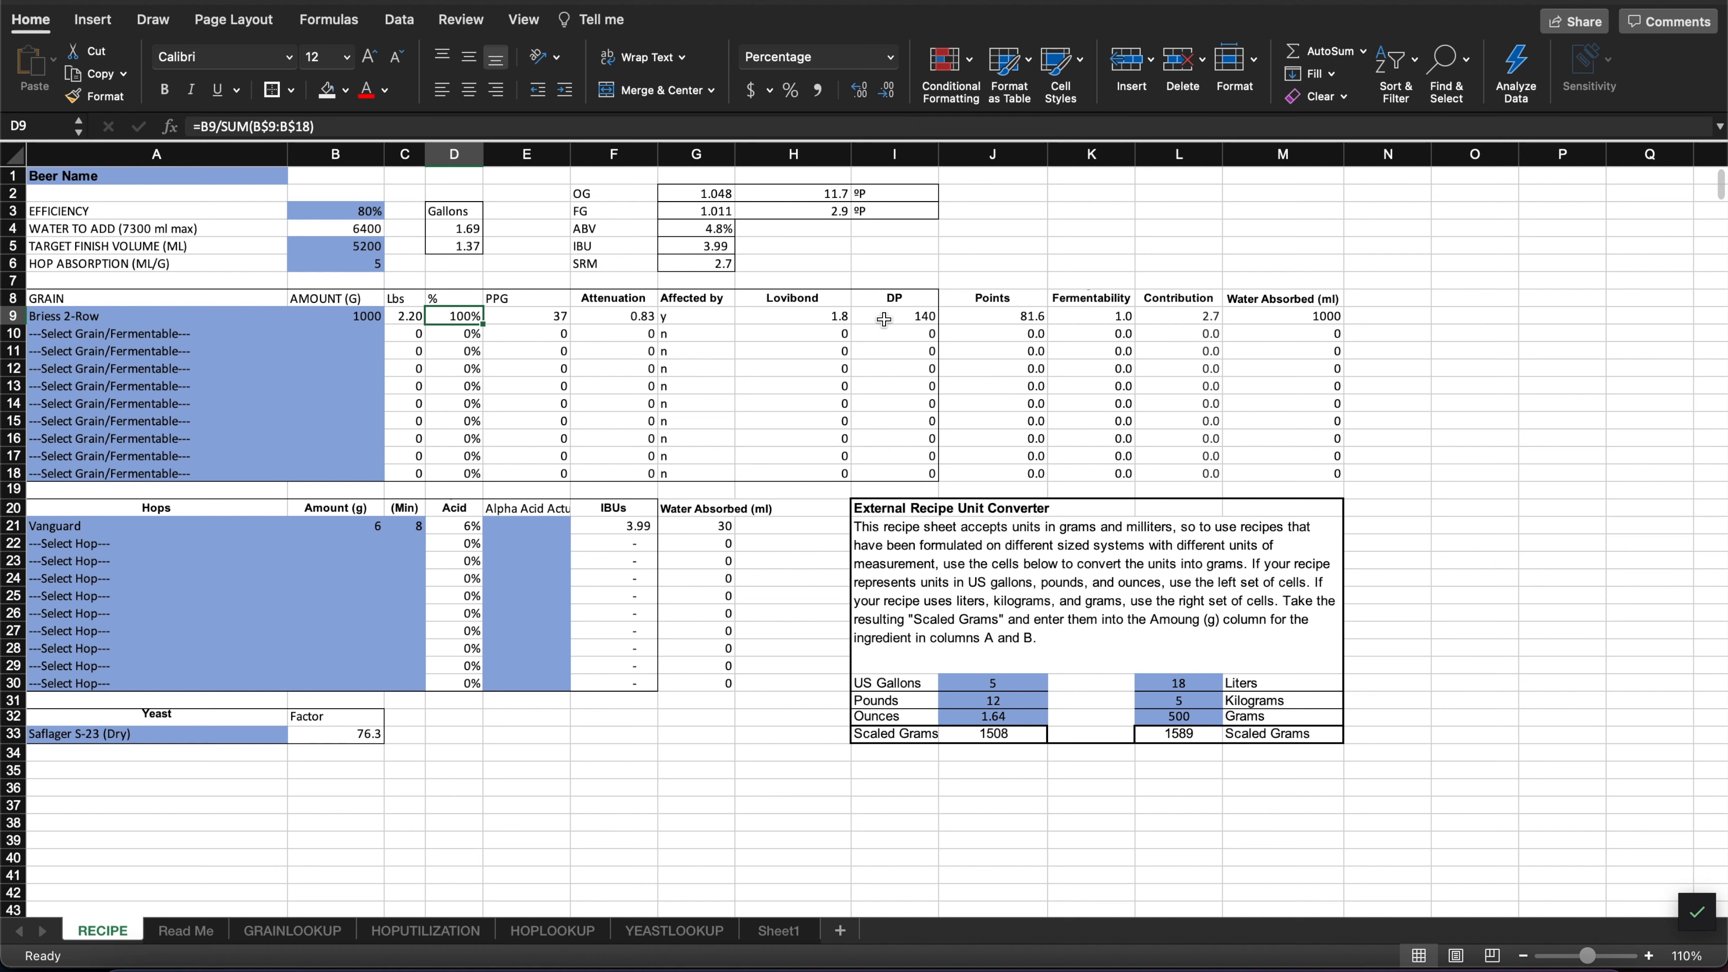
{"action": "left_click", "coordinate": [790, 316]}
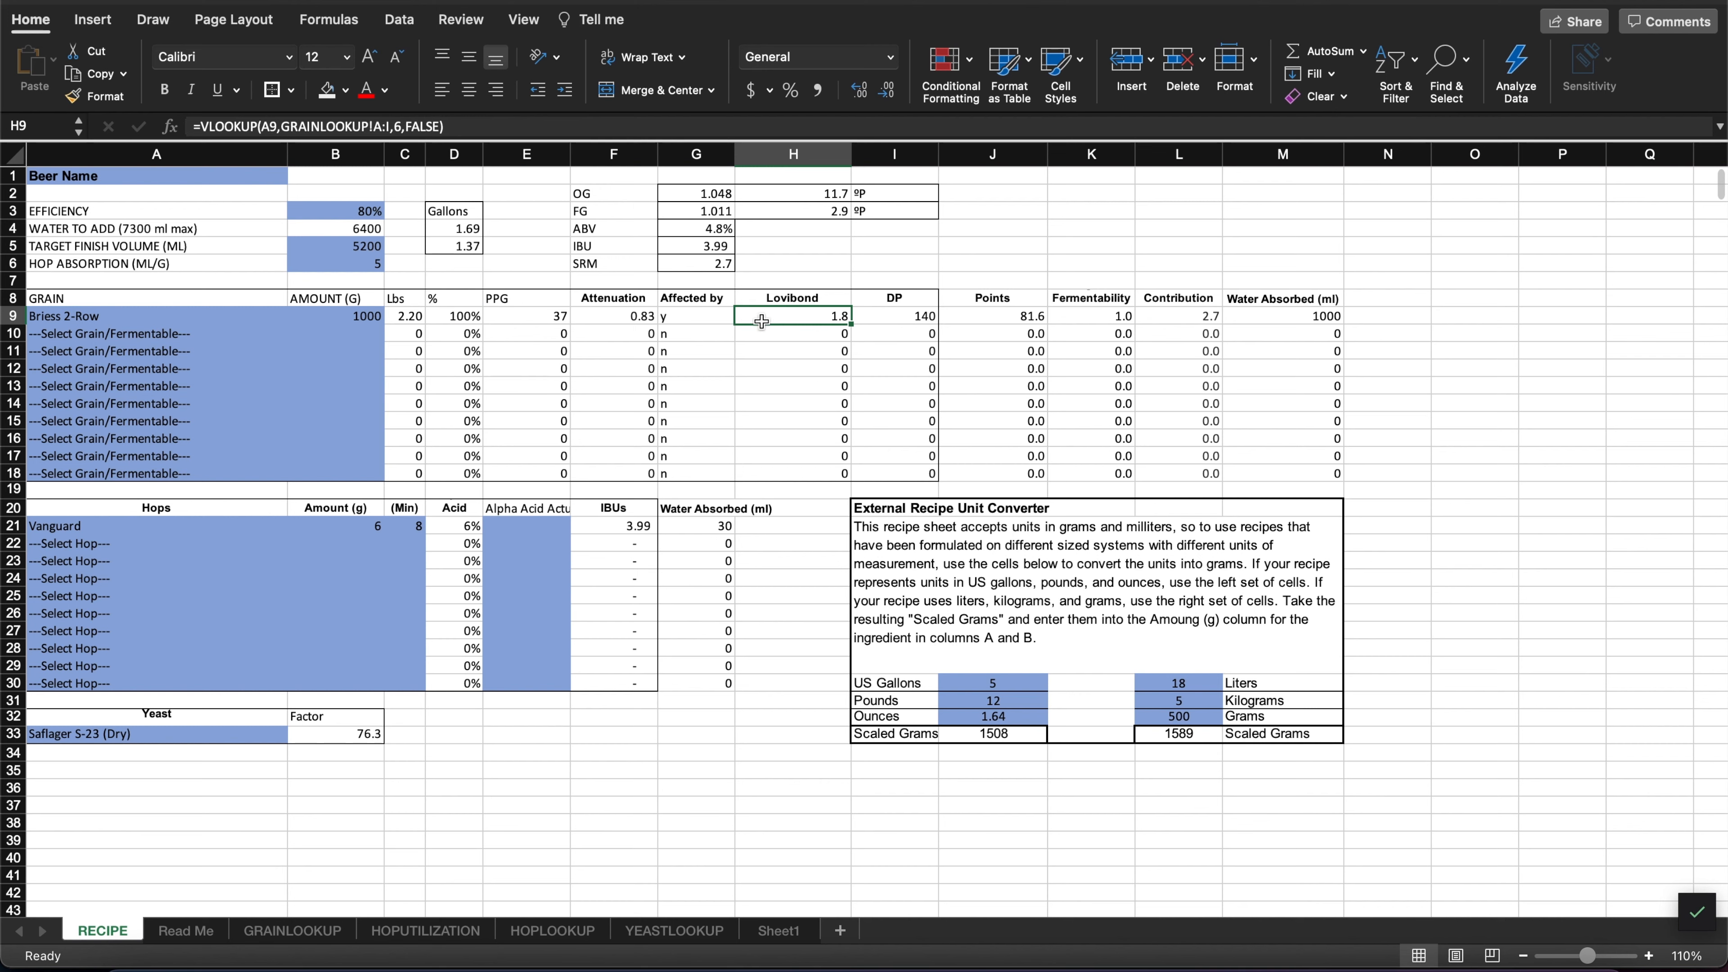
{"action": "left_click", "coordinate": [687, 267]}
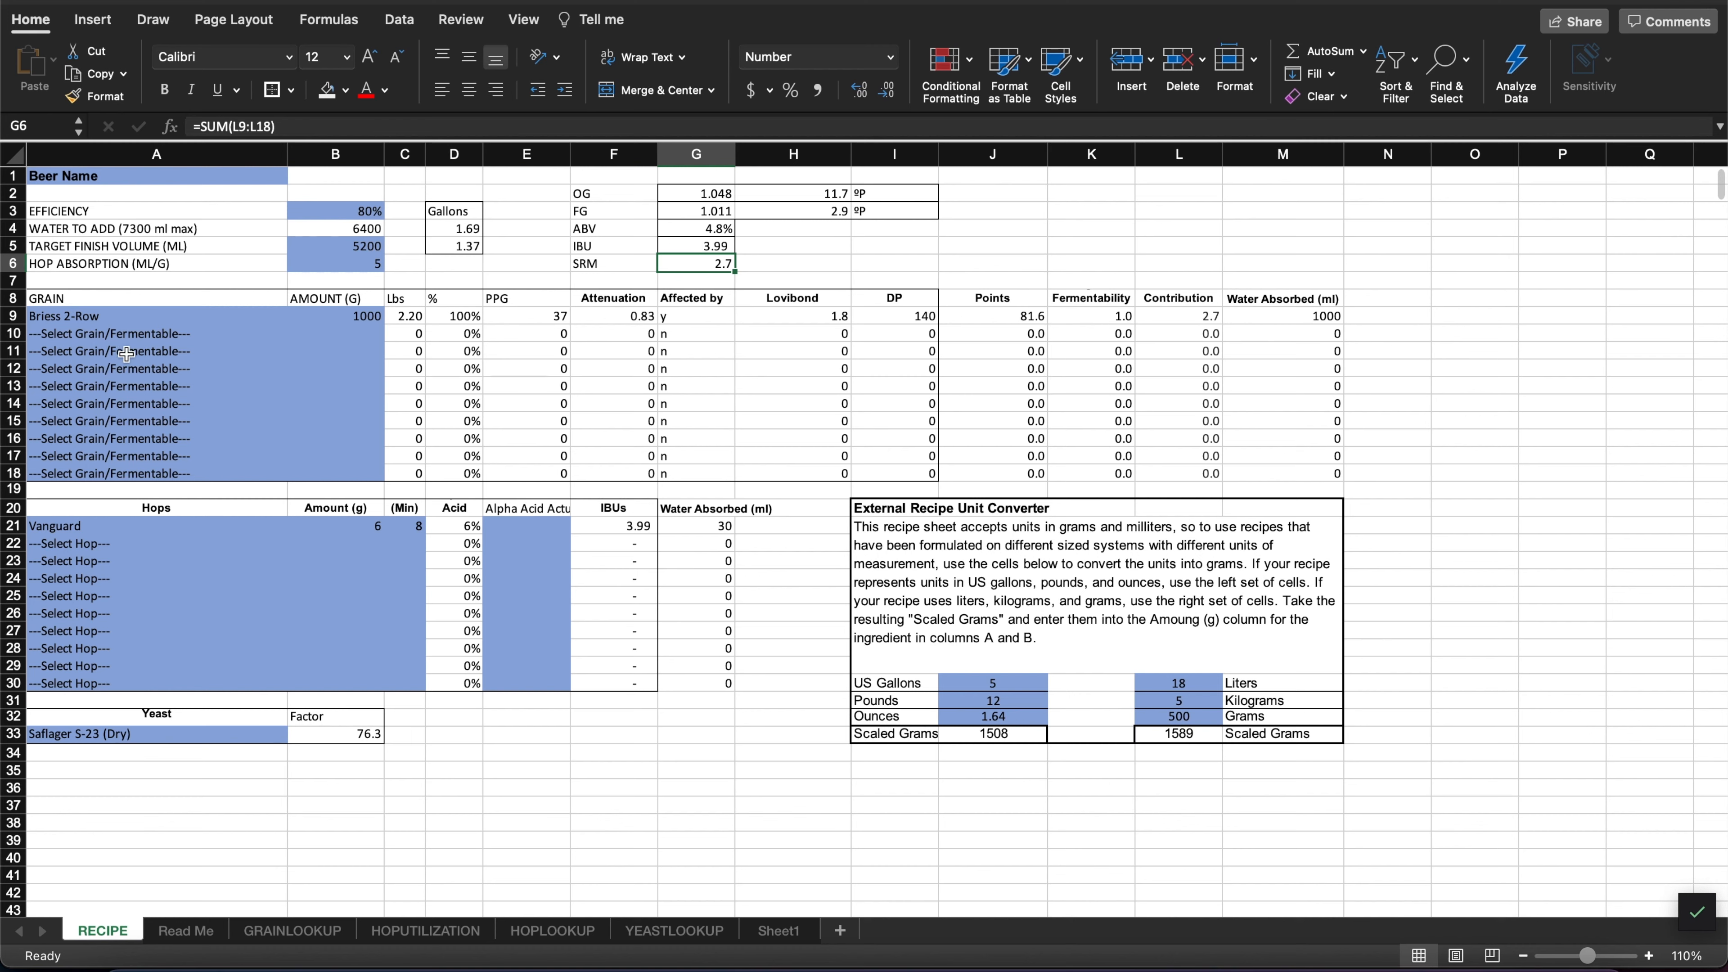
- Browse the available fermentables for the second grain row down to the Gambrinus entries, without choosing one
{"action": "left_click", "coordinate": [91, 334]}
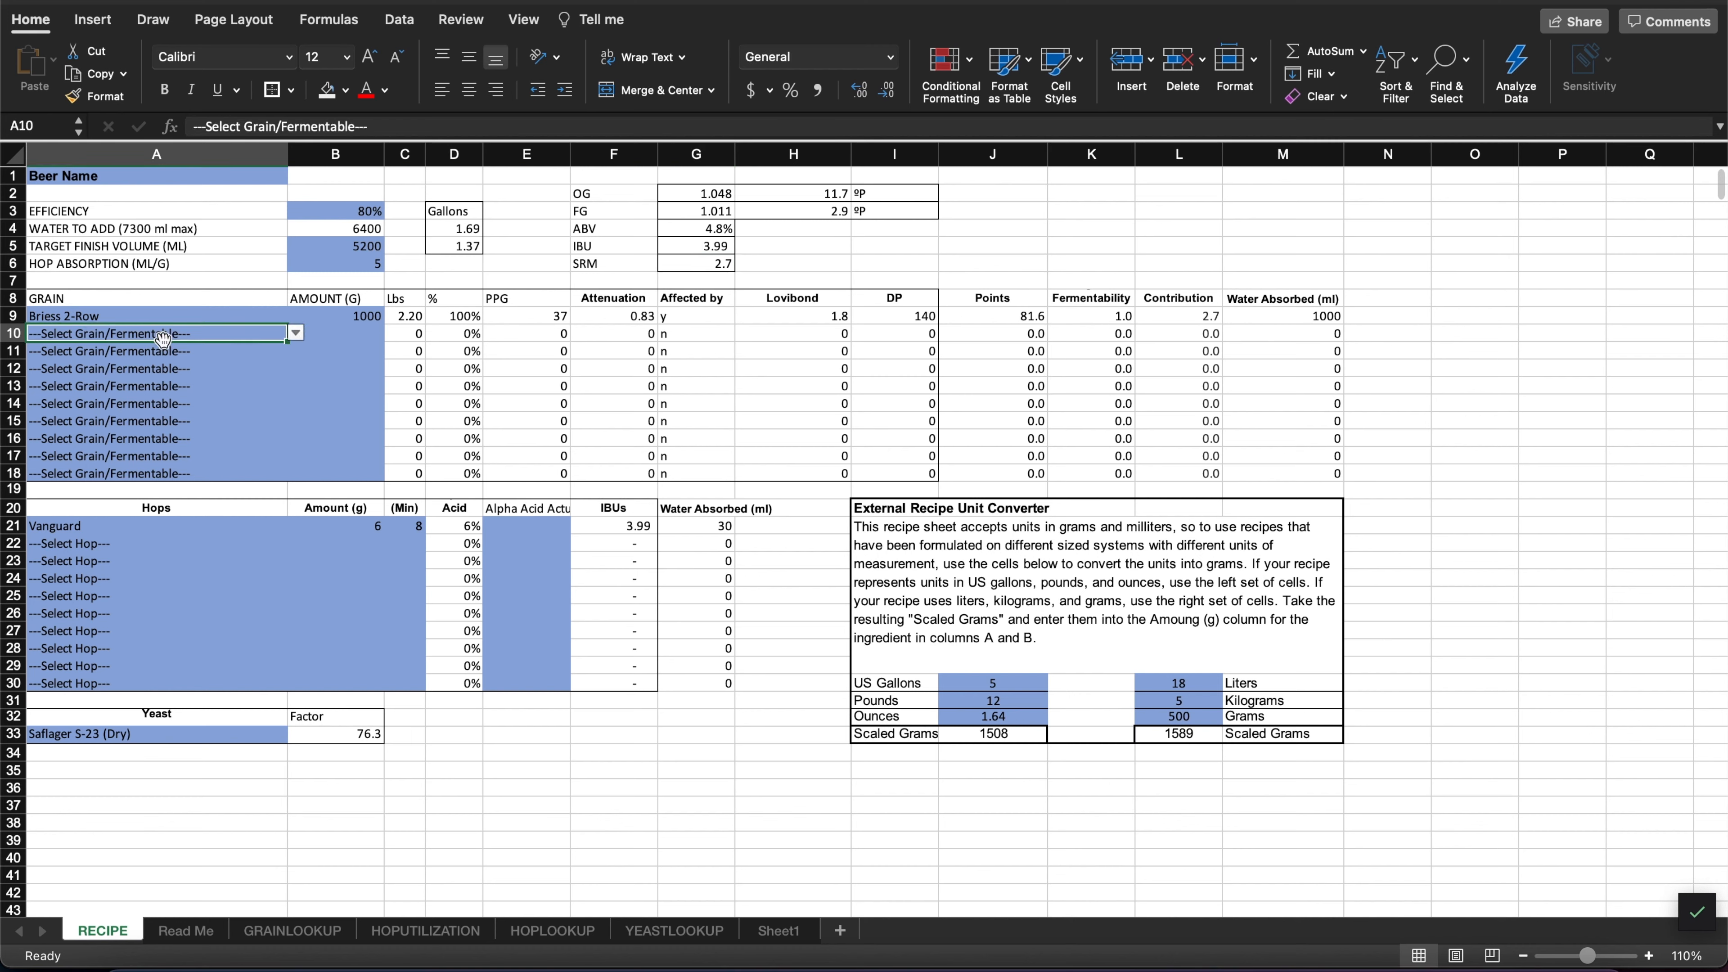
{"action": "left_click", "coordinate": [298, 337]}
{"action": "scroll", "coordinate": [165, 506], "scroll_direction": "down", "scroll_amount": 10}
{"action": "scroll", "coordinate": [165, 507], "scroll_direction": "down", "scroll_amount": 15}
{"action": "scroll", "coordinate": [165, 506], "scroll_direction": "down", "scroll_amount": 20}
{"action": "scroll", "coordinate": [165, 506], "scroll_direction": "up", "scroll_amount": 3}
{"action": "scroll", "coordinate": [165, 506], "scroll_direction": "down", "scroll_amount": 1}
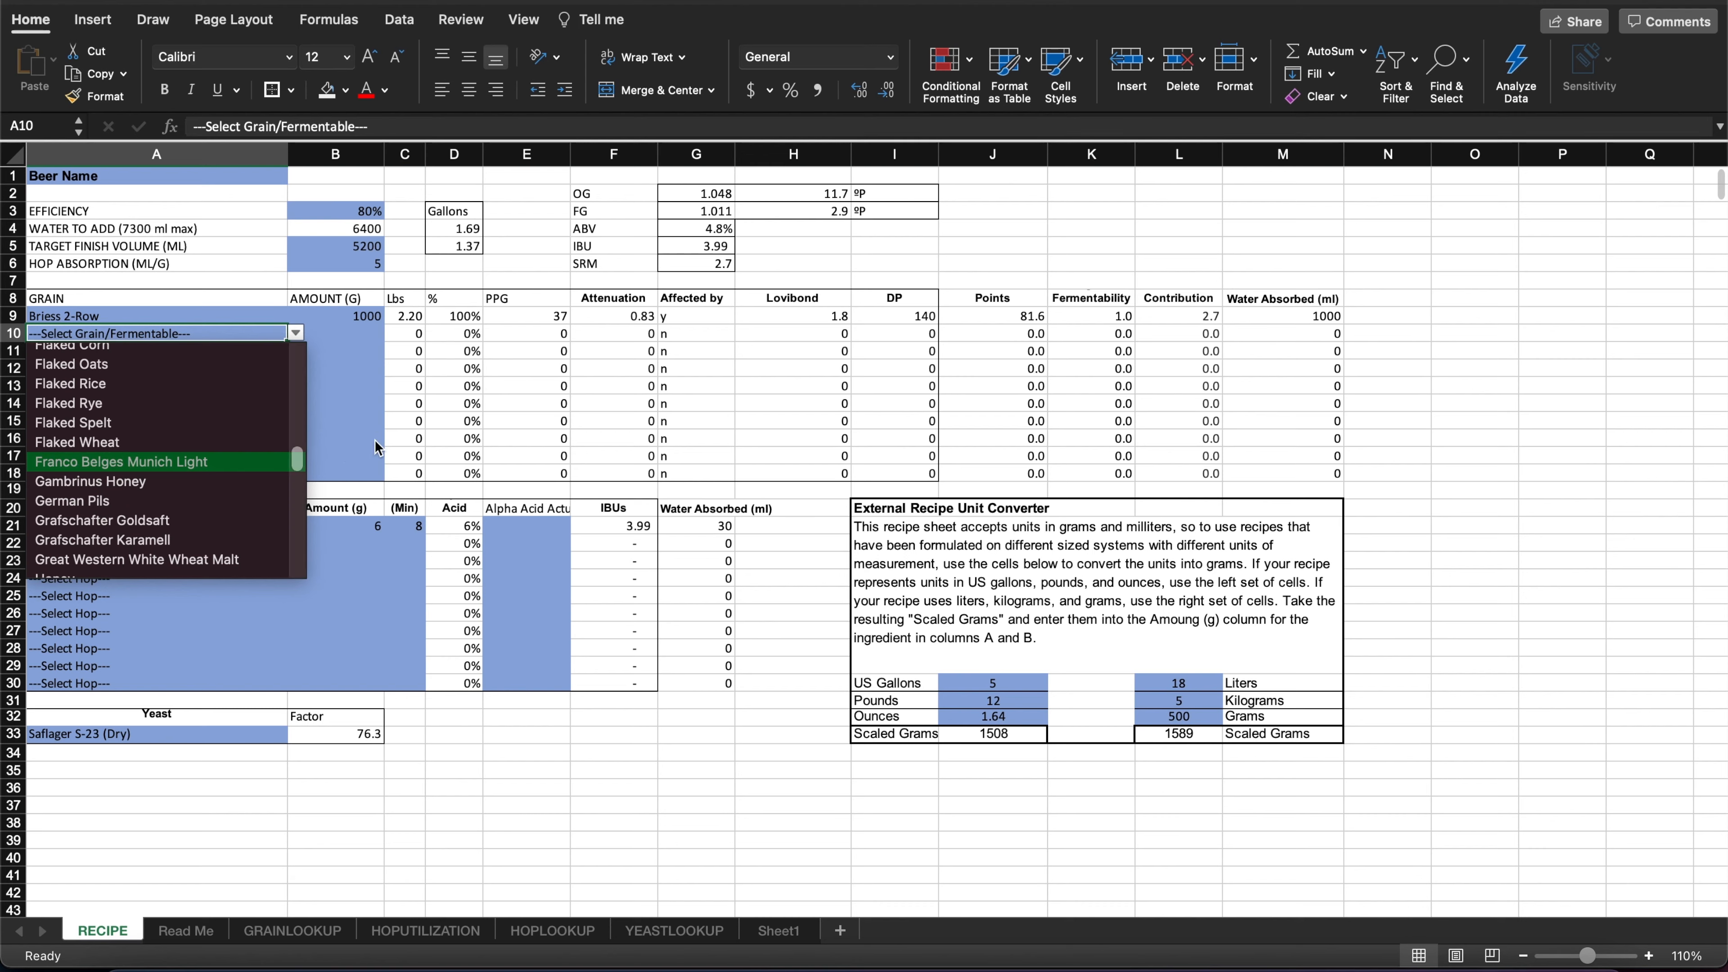
{"action": "key", "text": "Escape"}
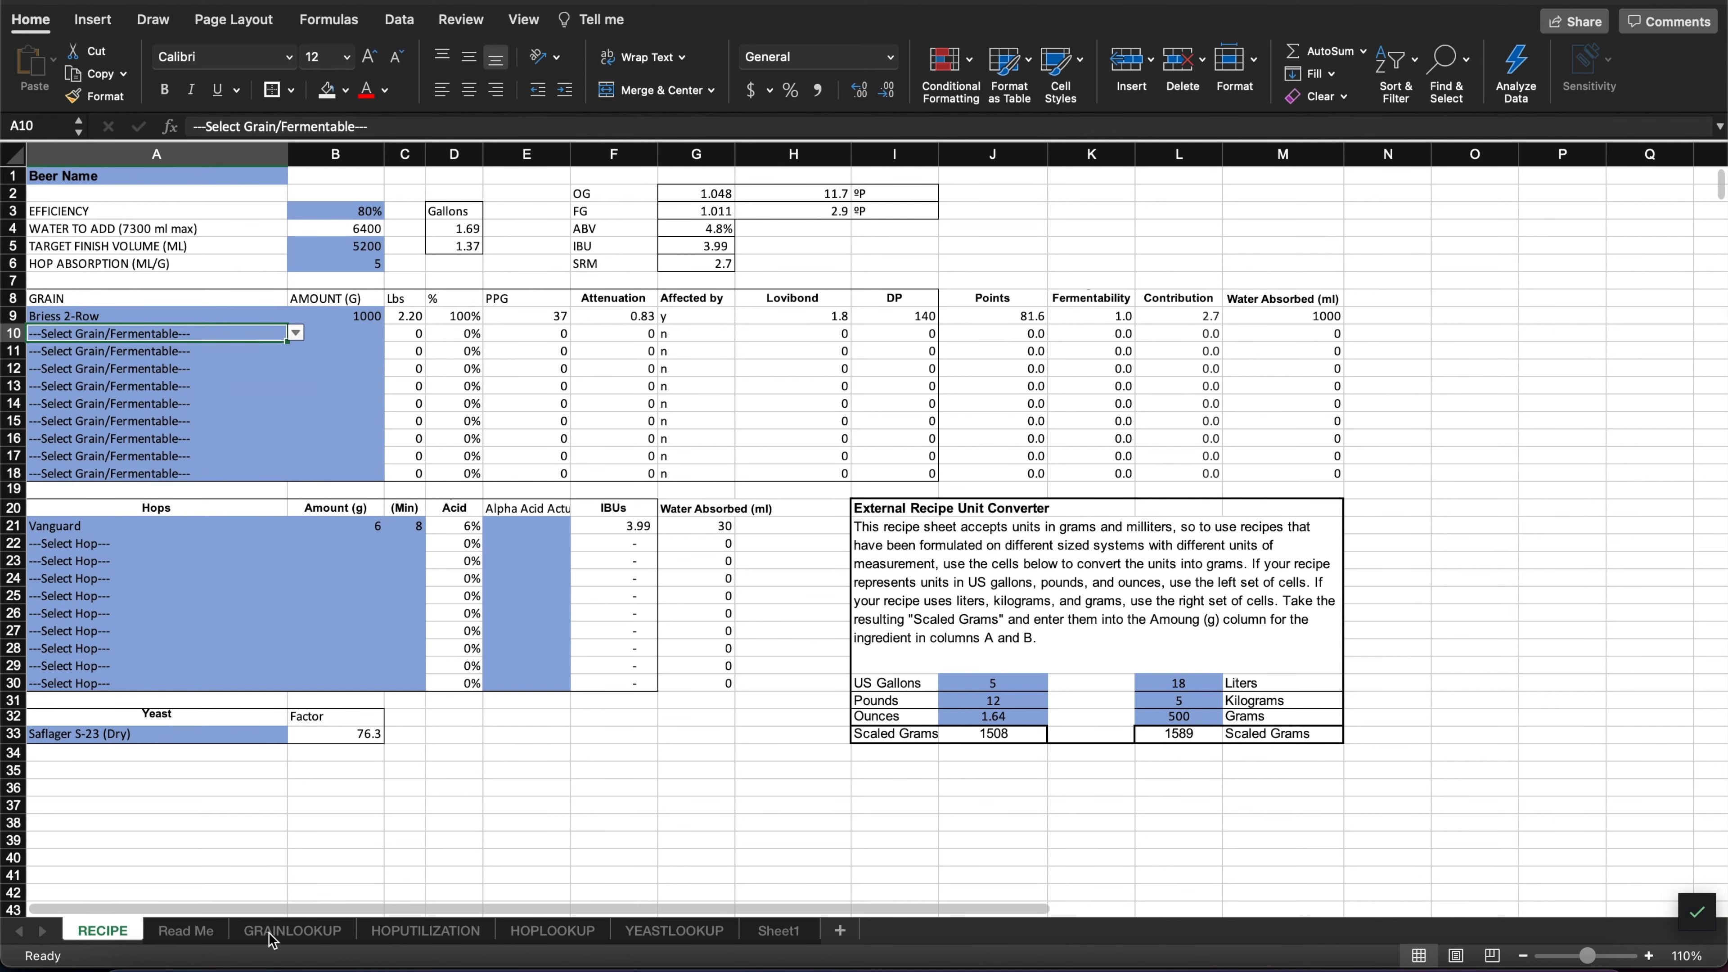
- On the GRAINLOOKUP sheet, insert a blank row between Gambrinus Honey and German Pils
{"action": "left_click", "coordinate": [295, 933]}
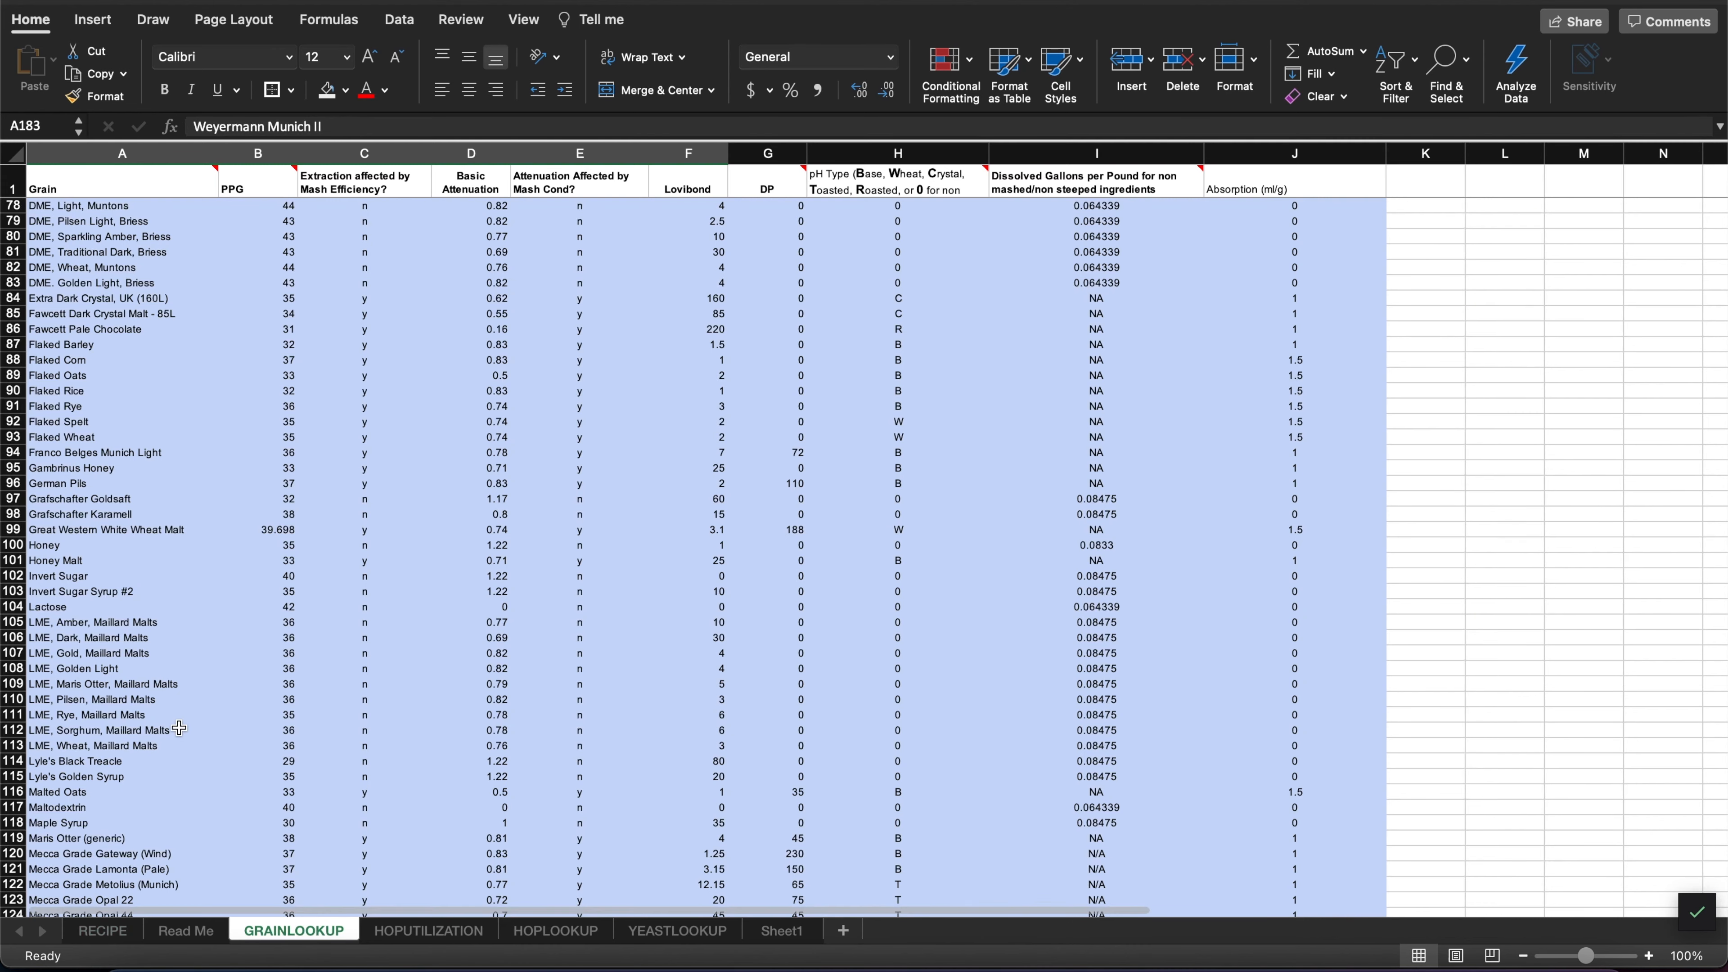
{"action": "scroll", "coordinate": [181, 732], "scroll_direction": "up", "scroll_amount": 2}
{"action": "left_click", "coordinate": [67, 508]}
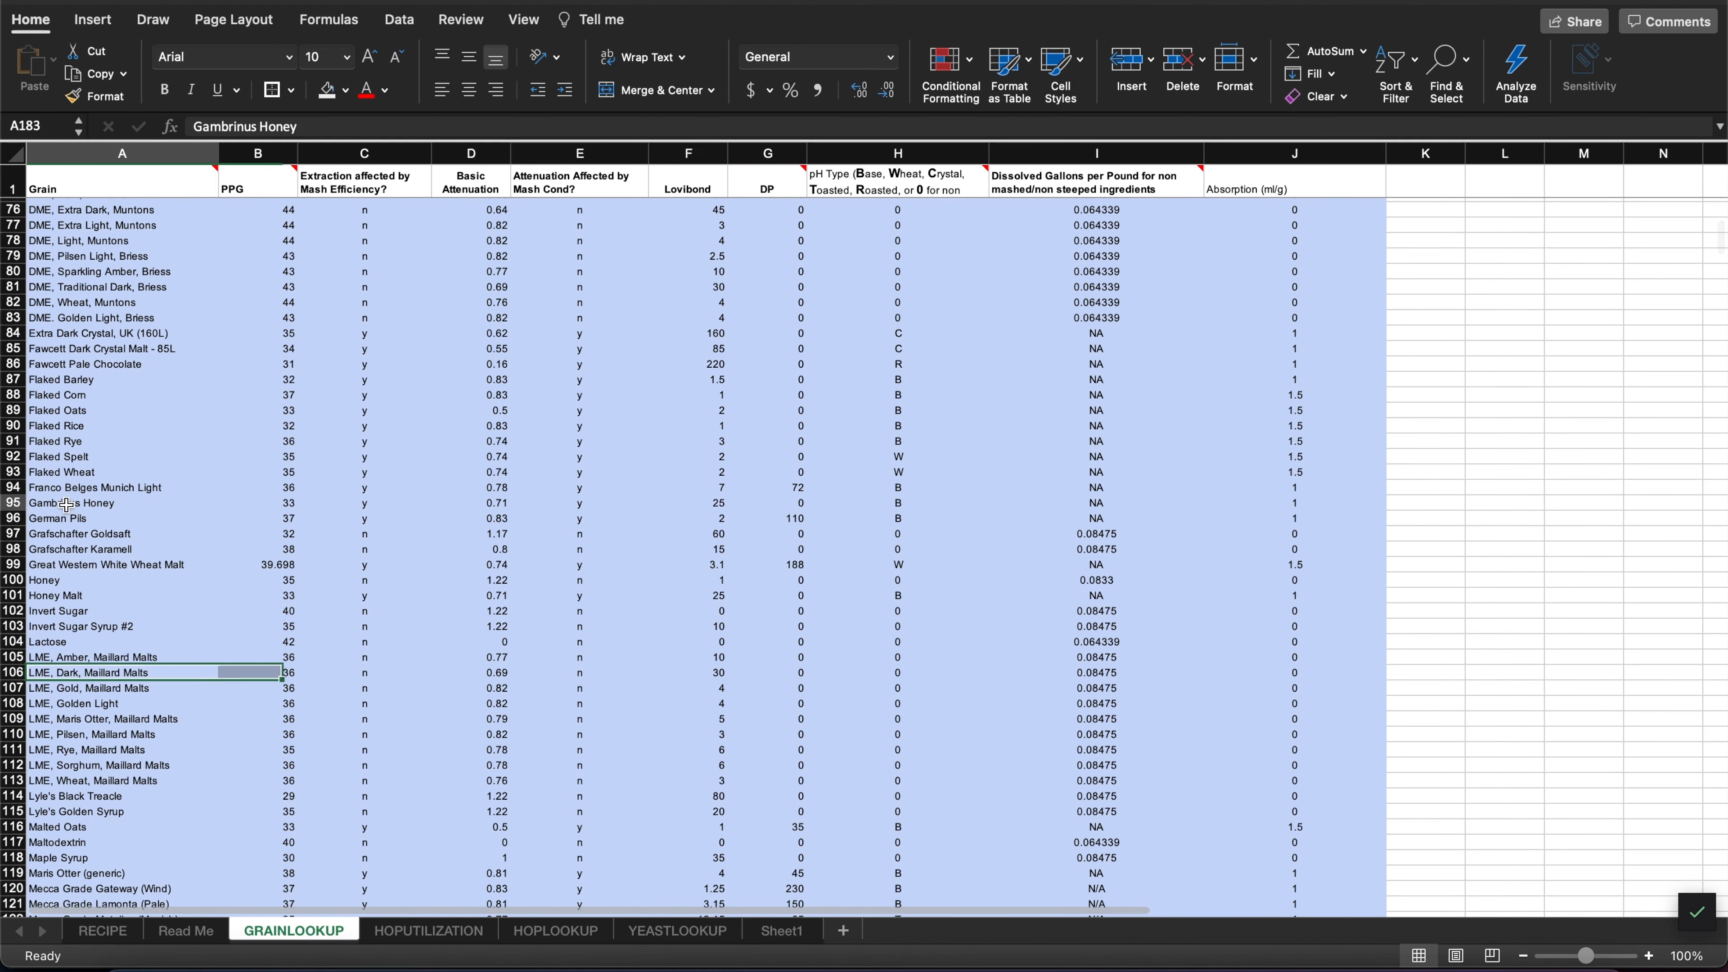
{"action": "right_click", "coordinate": [13, 521]}
{"action": "left_click", "coordinate": [51, 635]}
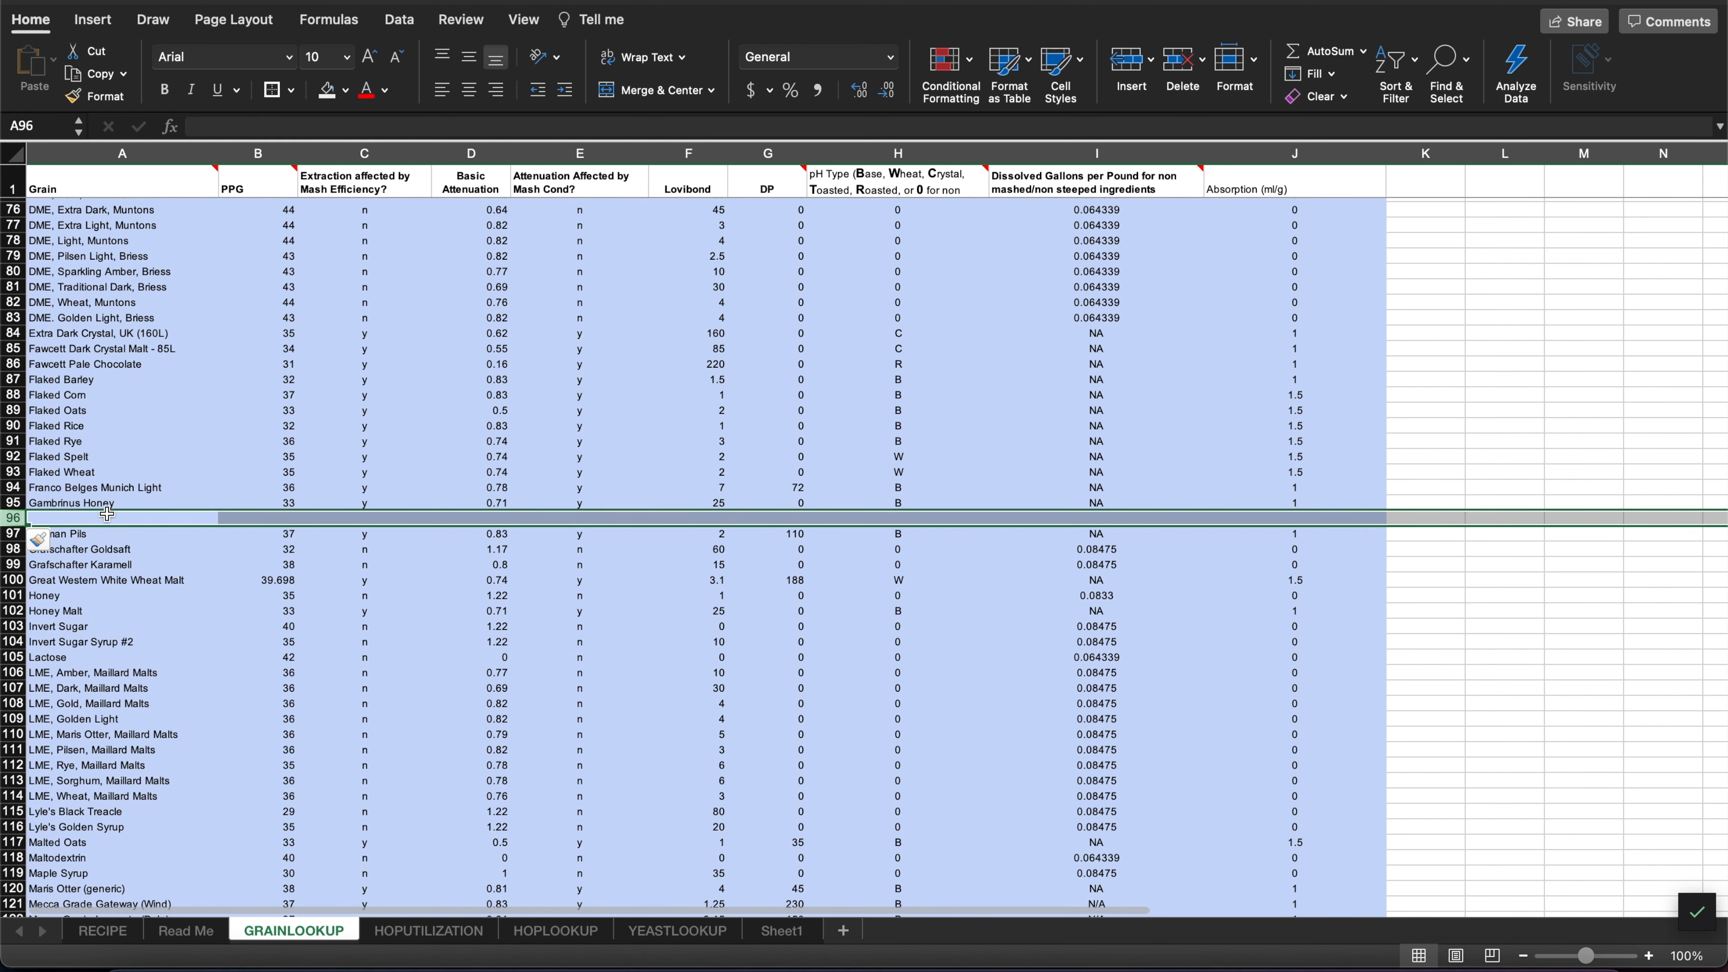
- Enter Gambrinus Munich as the grain name in the blank row 96
{"action": "type", "text": "Ga"}
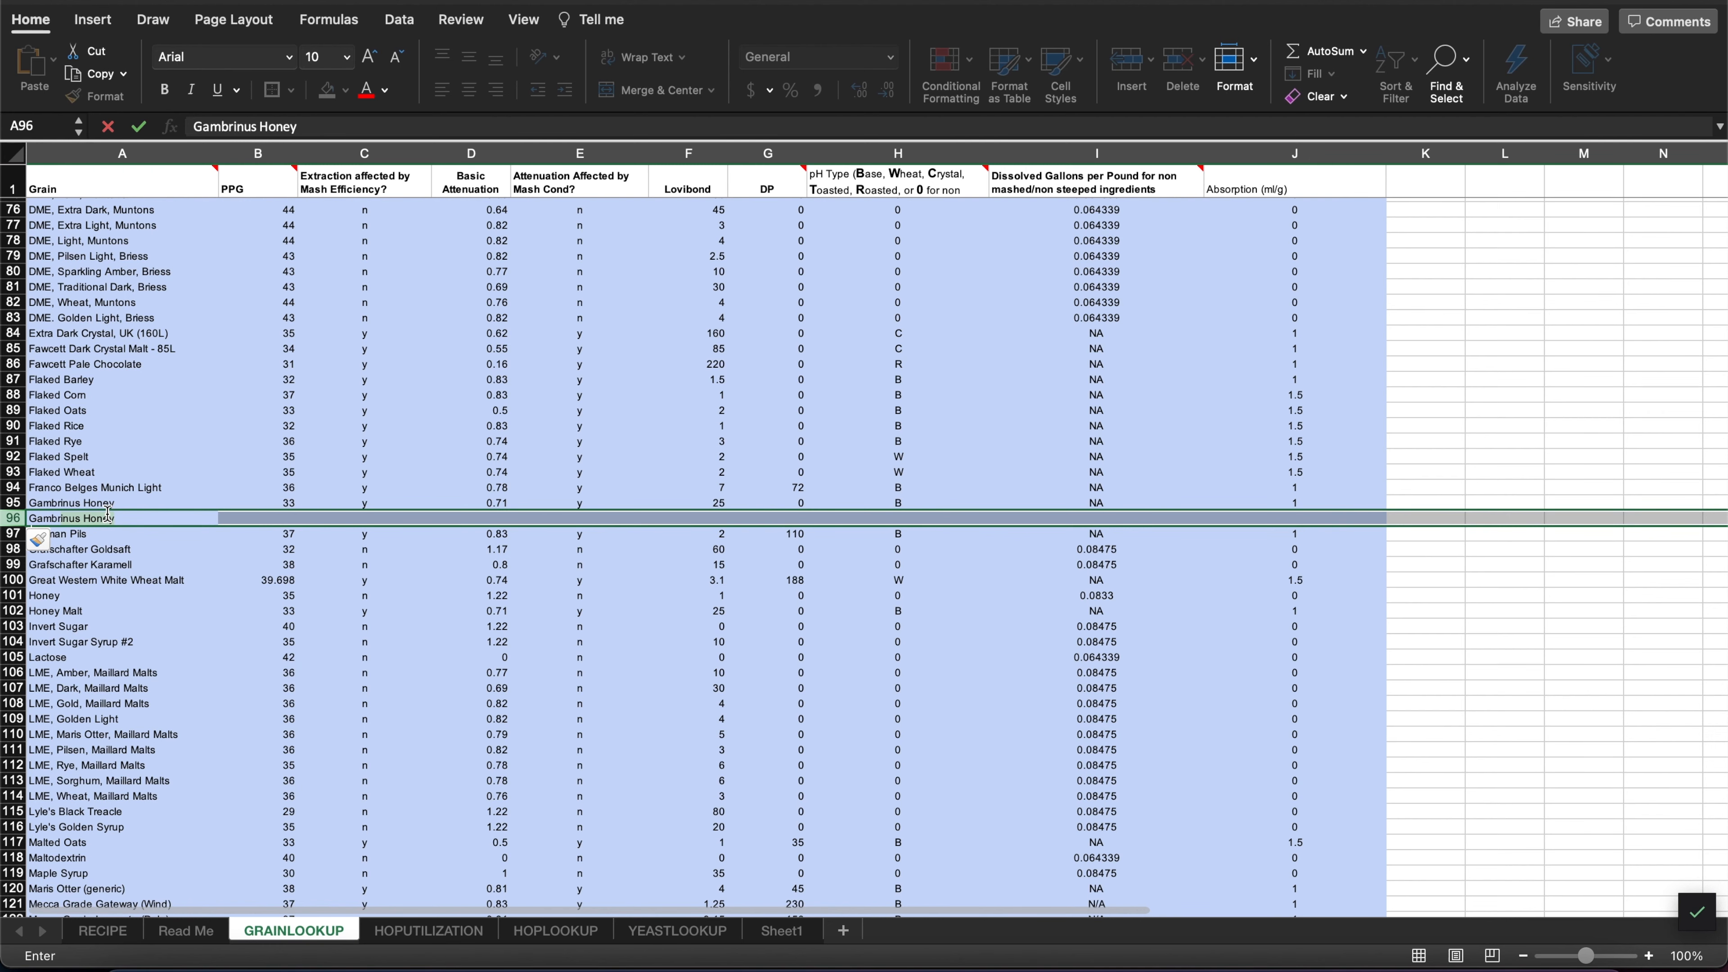
{"action": "type", "text": "mbrinus Munich"}
{"action": "key", "text": "Tab"}
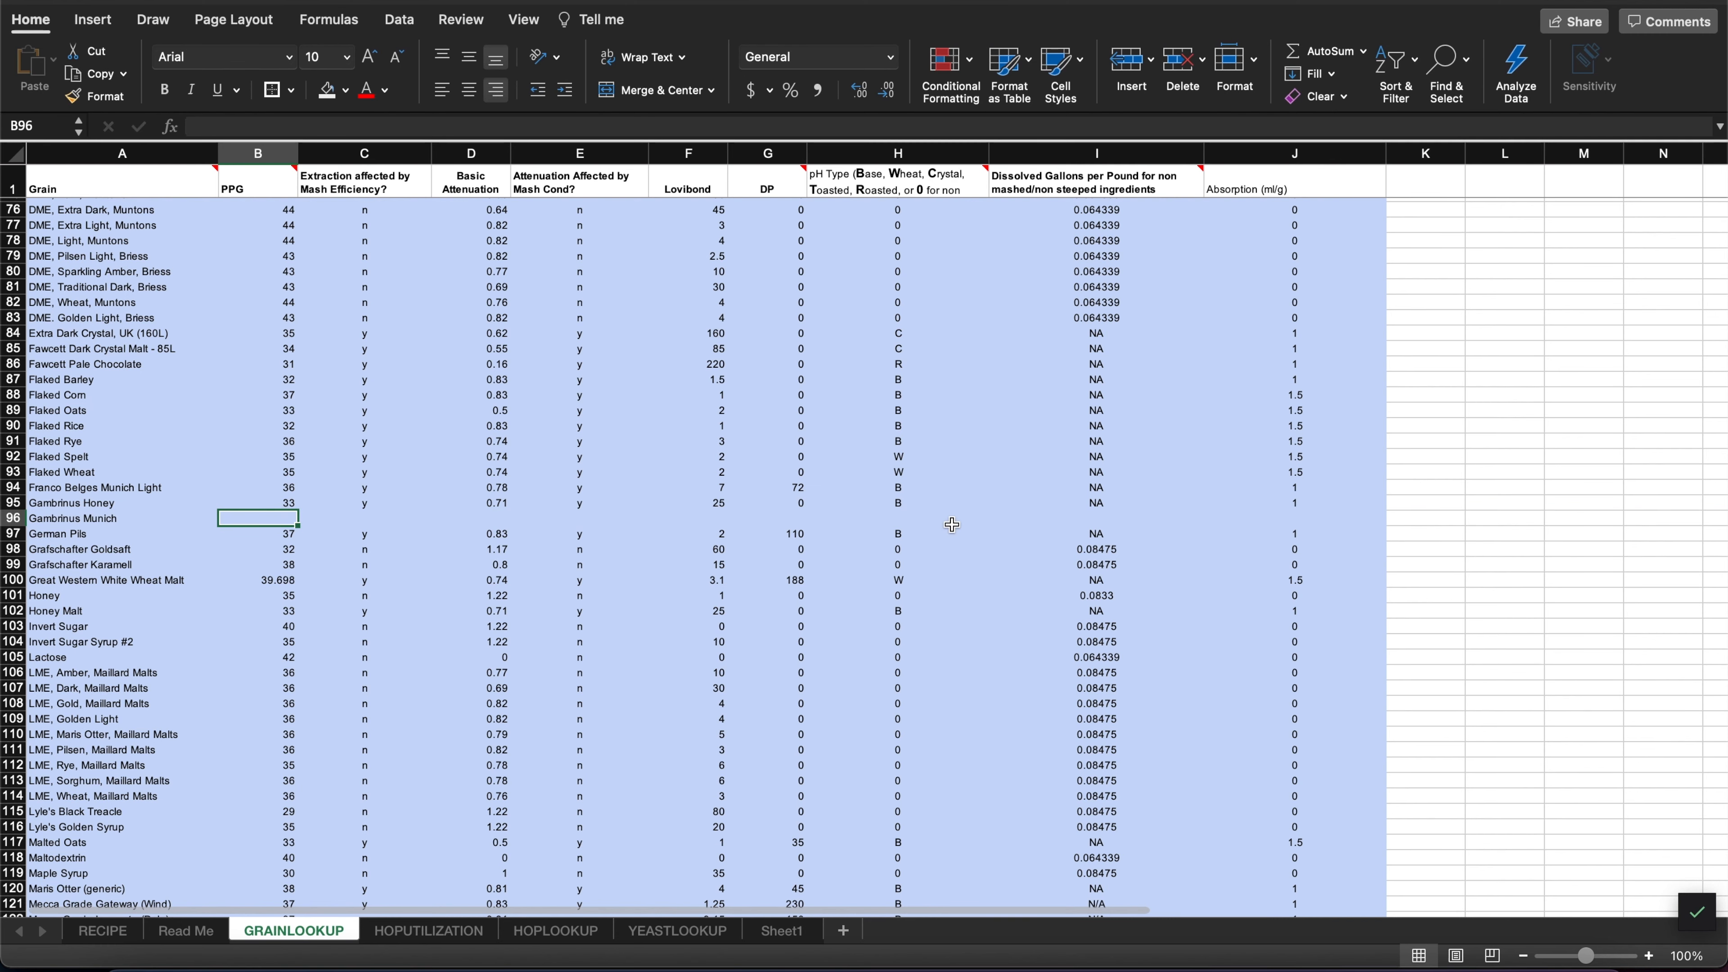
- Copy the Weyermann Munich II values from PPG through Absorption (B184:J184) into the Gambrinus Munich row 96
{"action": "left_click", "coordinate": [1300, 523], "text": "shift"}
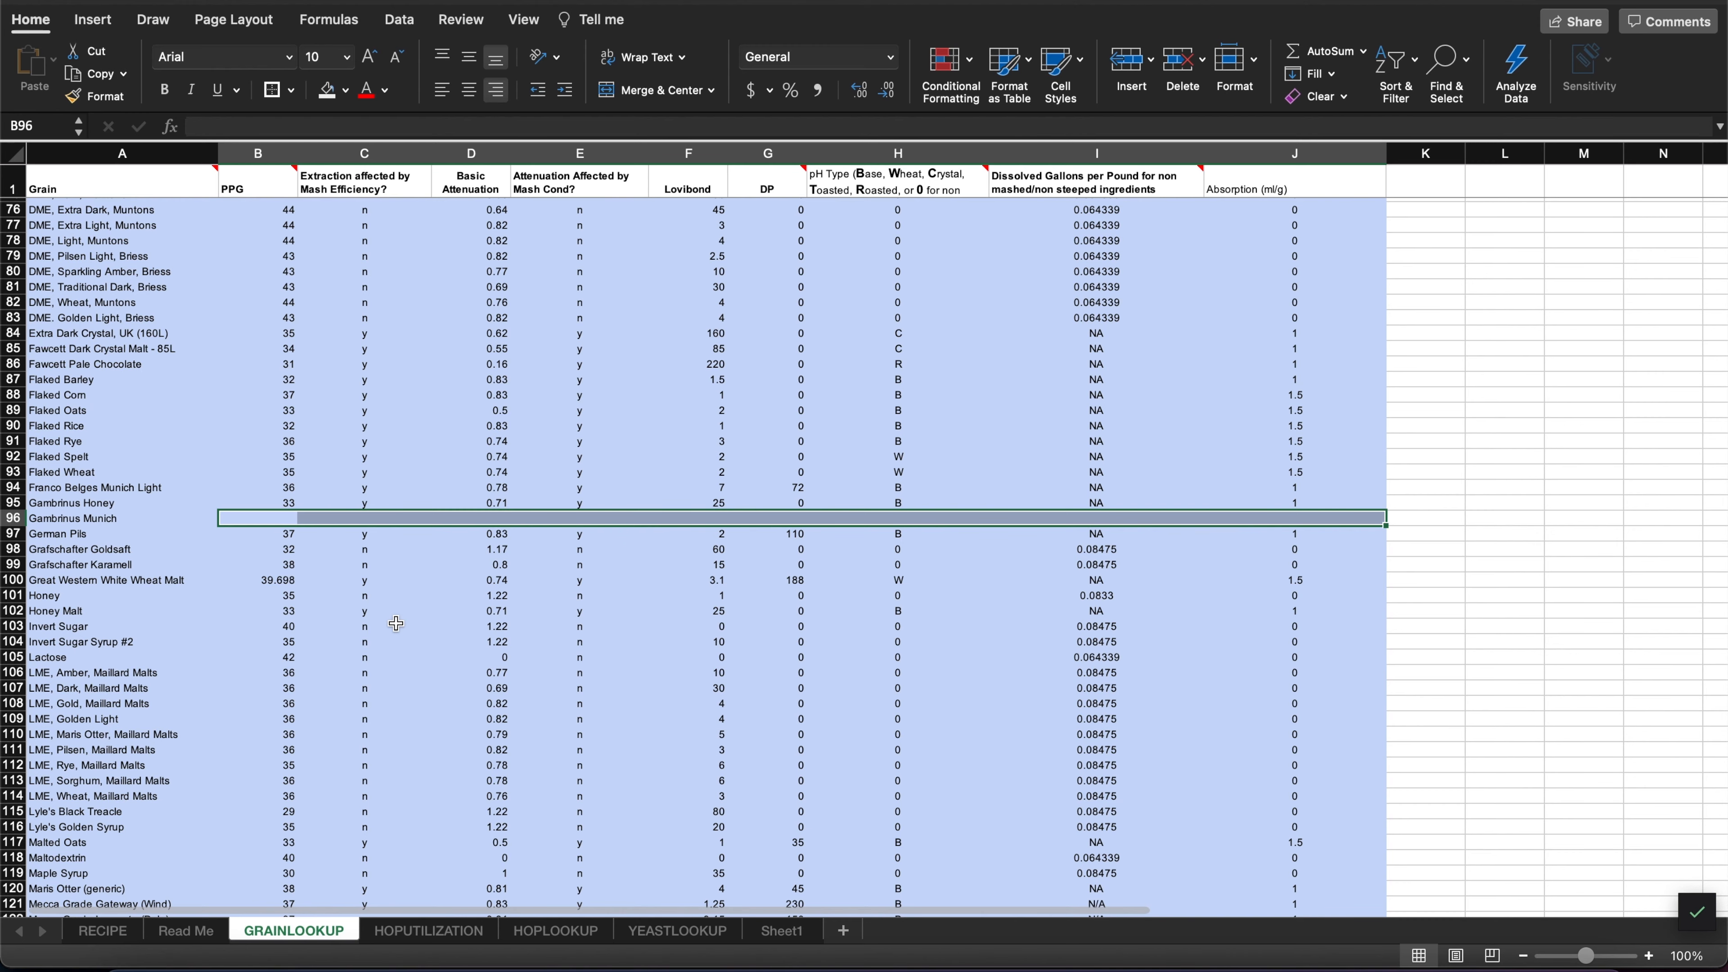
{"action": "scroll", "coordinate": [396, 624], "scroll_direction": "down", "scroll_amount": 10}
{"action": "scroll", "coordinate": [396, 623], "scroll_direction": "down", "scroll_amount": 11}
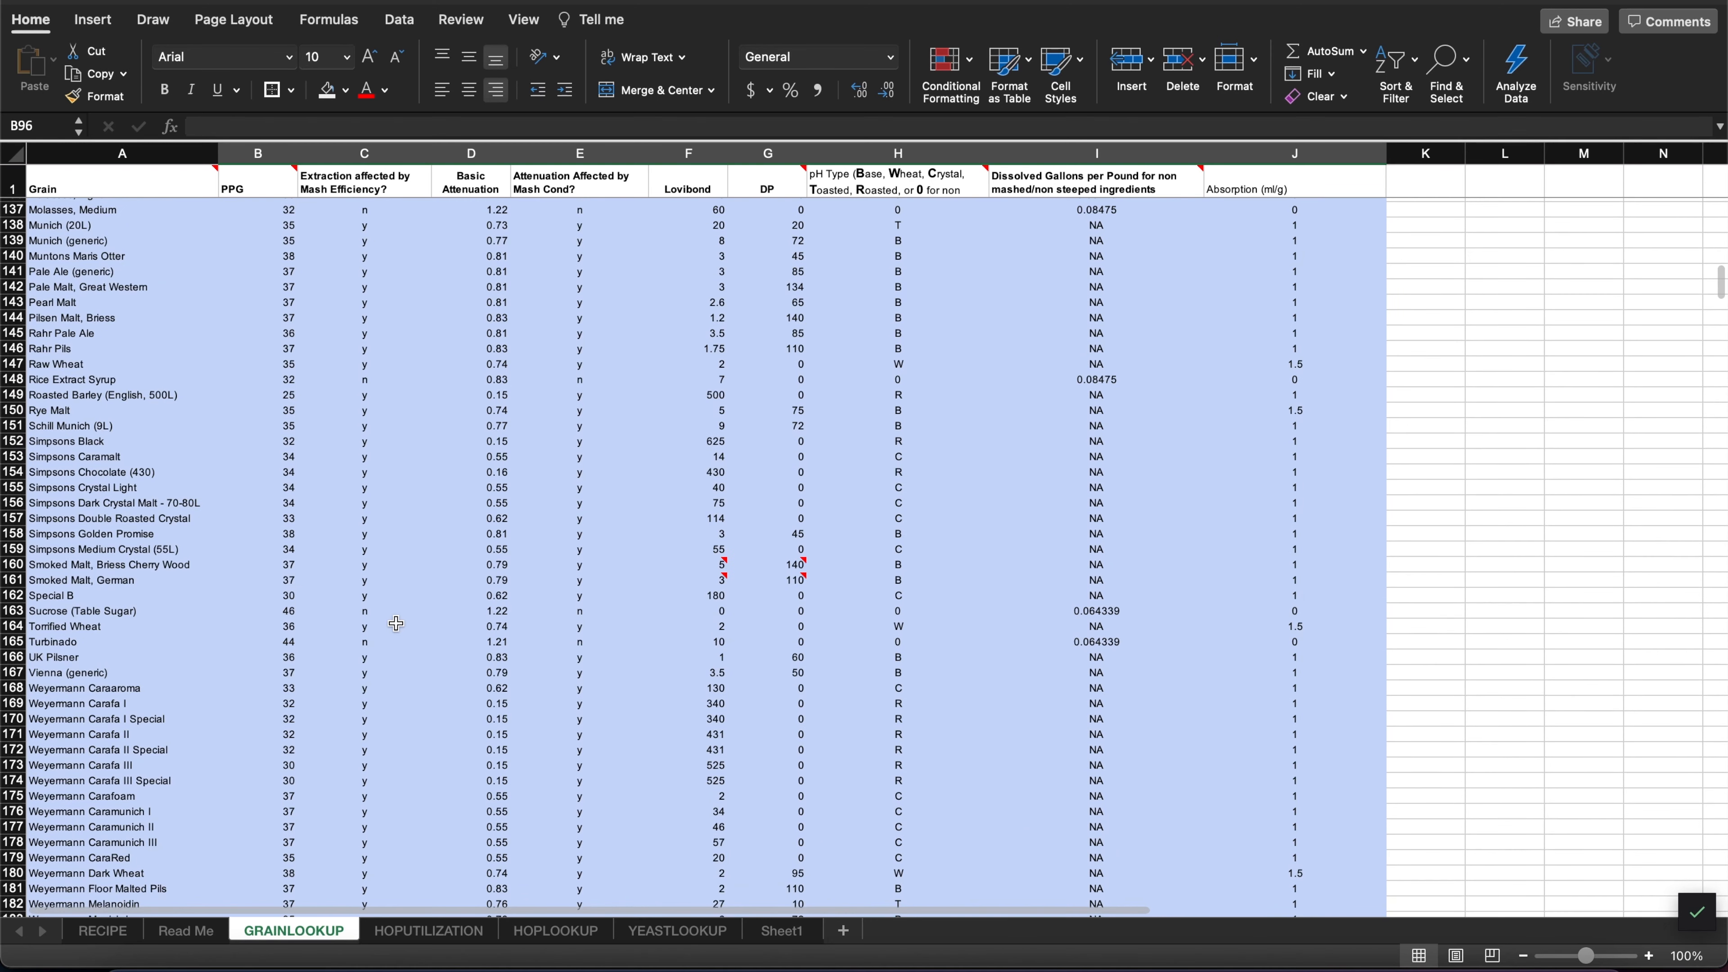
{"action": "scroll", "coordinate": [302, 853], "scroll_direction": "down", "scroll_amount": 2}
{"action": "scroll", "coordinate": [301, 854], "scroll_direction": "down", "scroll_amount": 2}
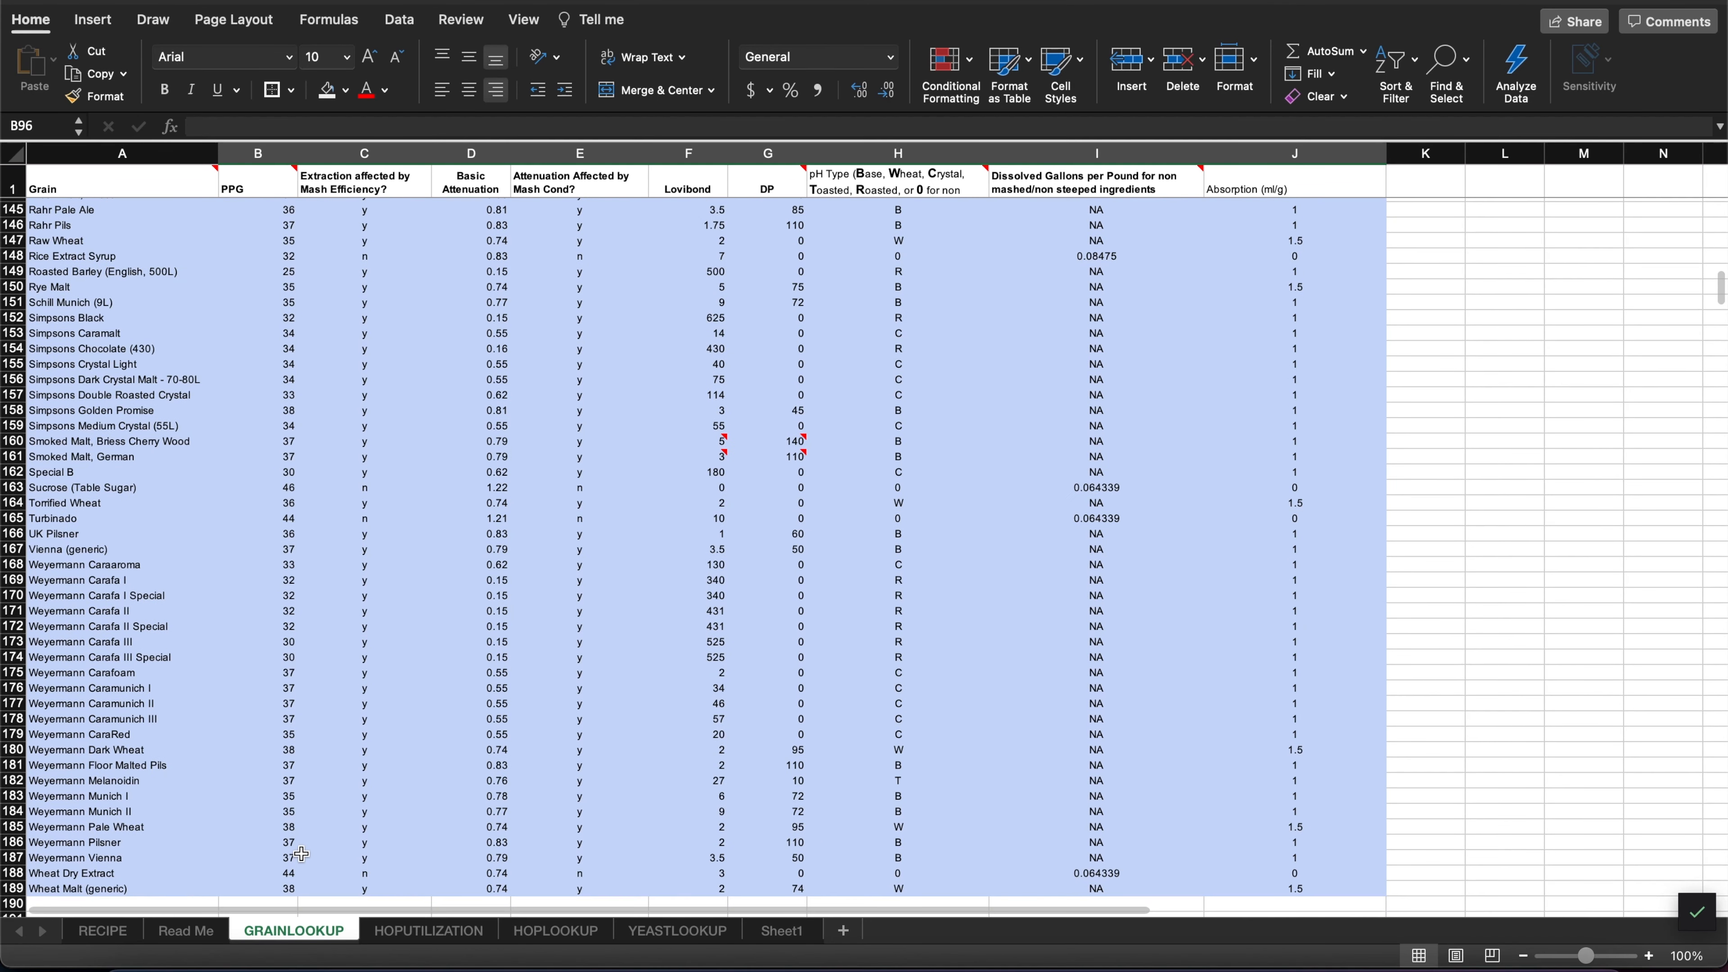
{"action": "left_click", "coordinate": [277, 814]}
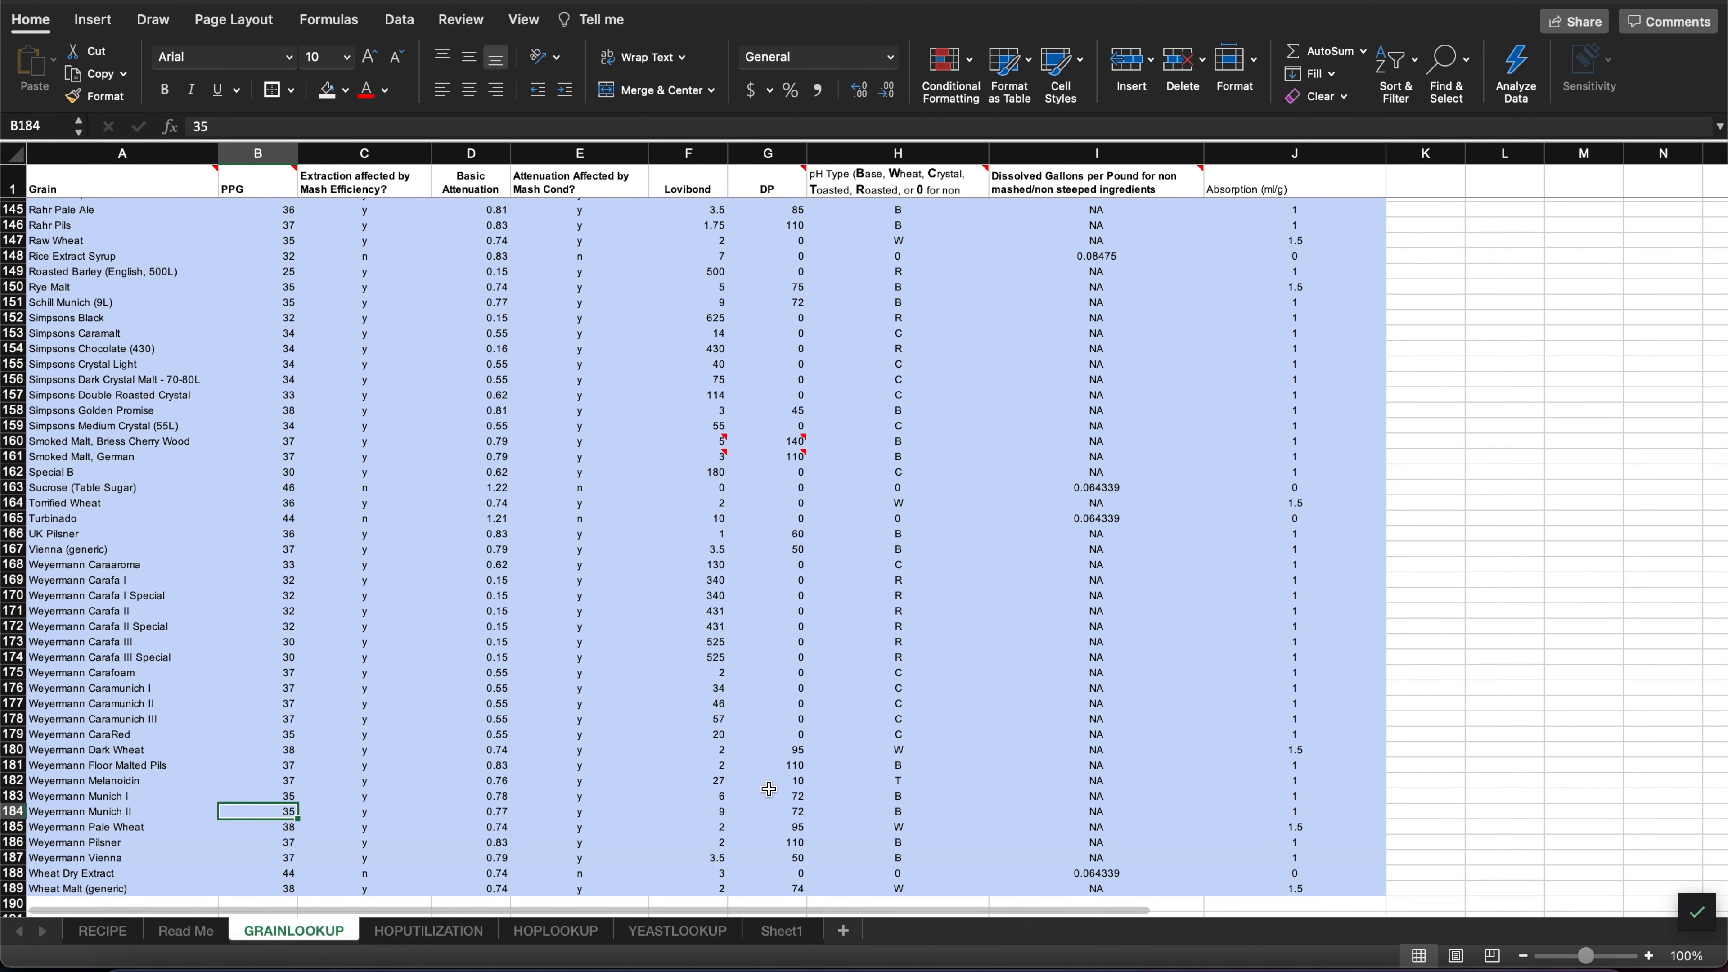
{"action": "left_click", "coordinate": [1285, 812], "text": "shift"}
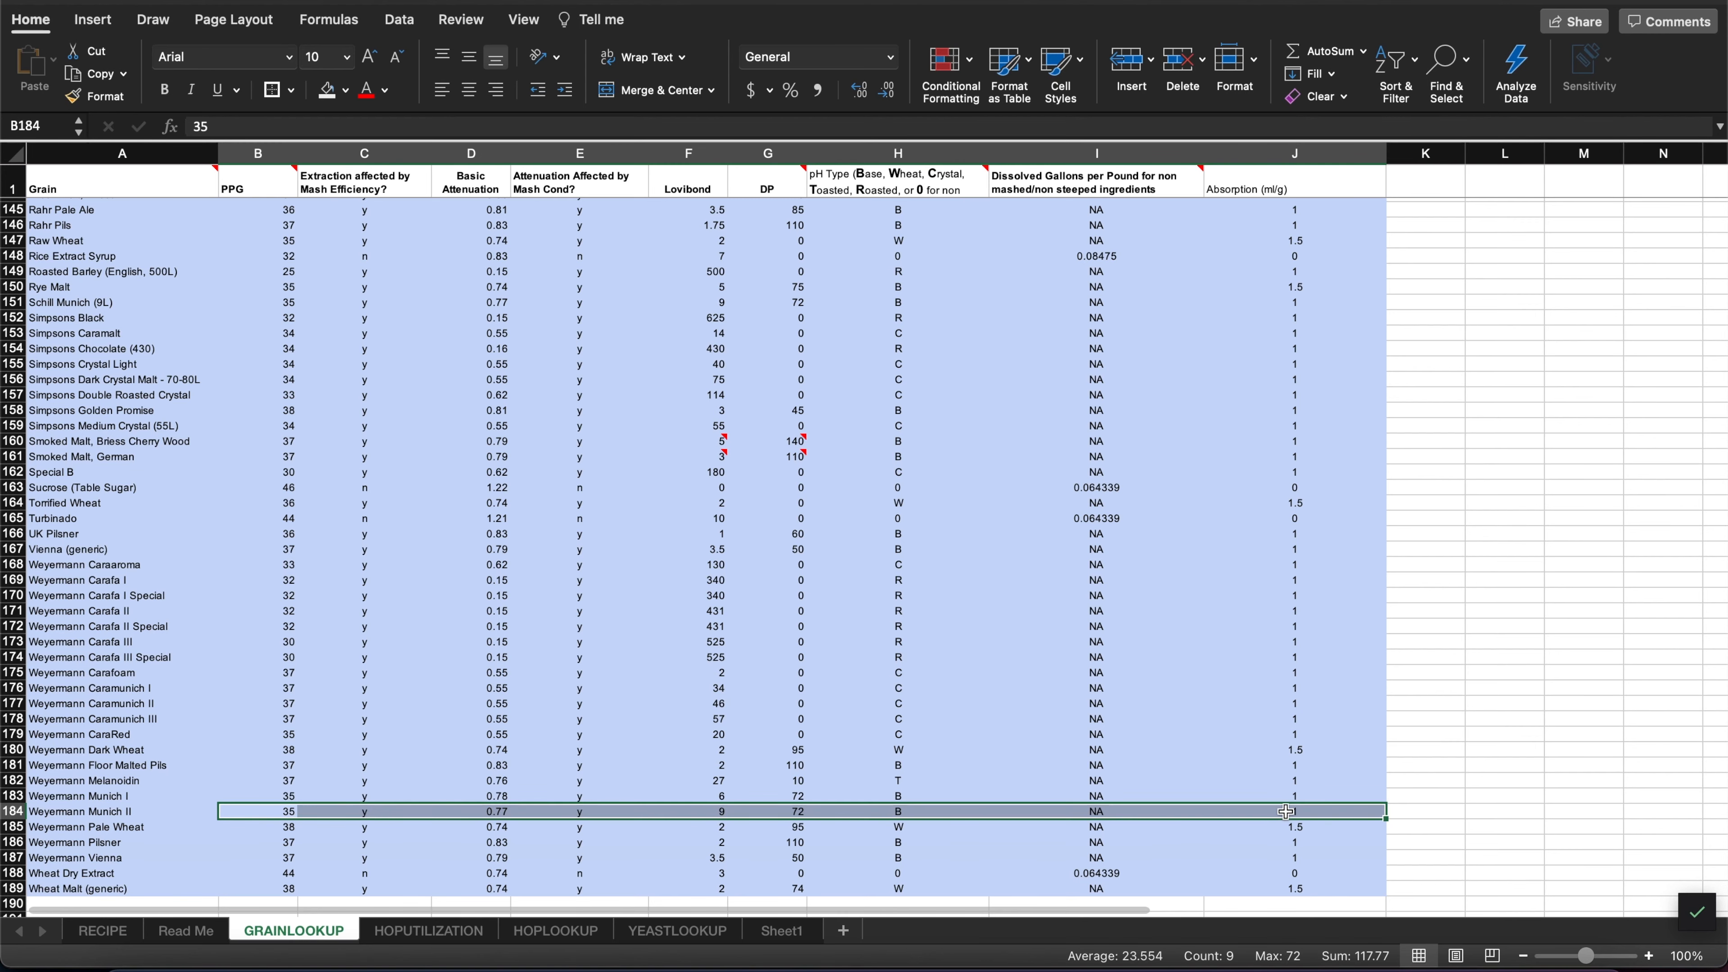
{"action": "key", "text": "cmd+c"}
{"action": "scroll", "coordinate": [660, 612], "scroll_direction": "up", "scroll_amount": 10}
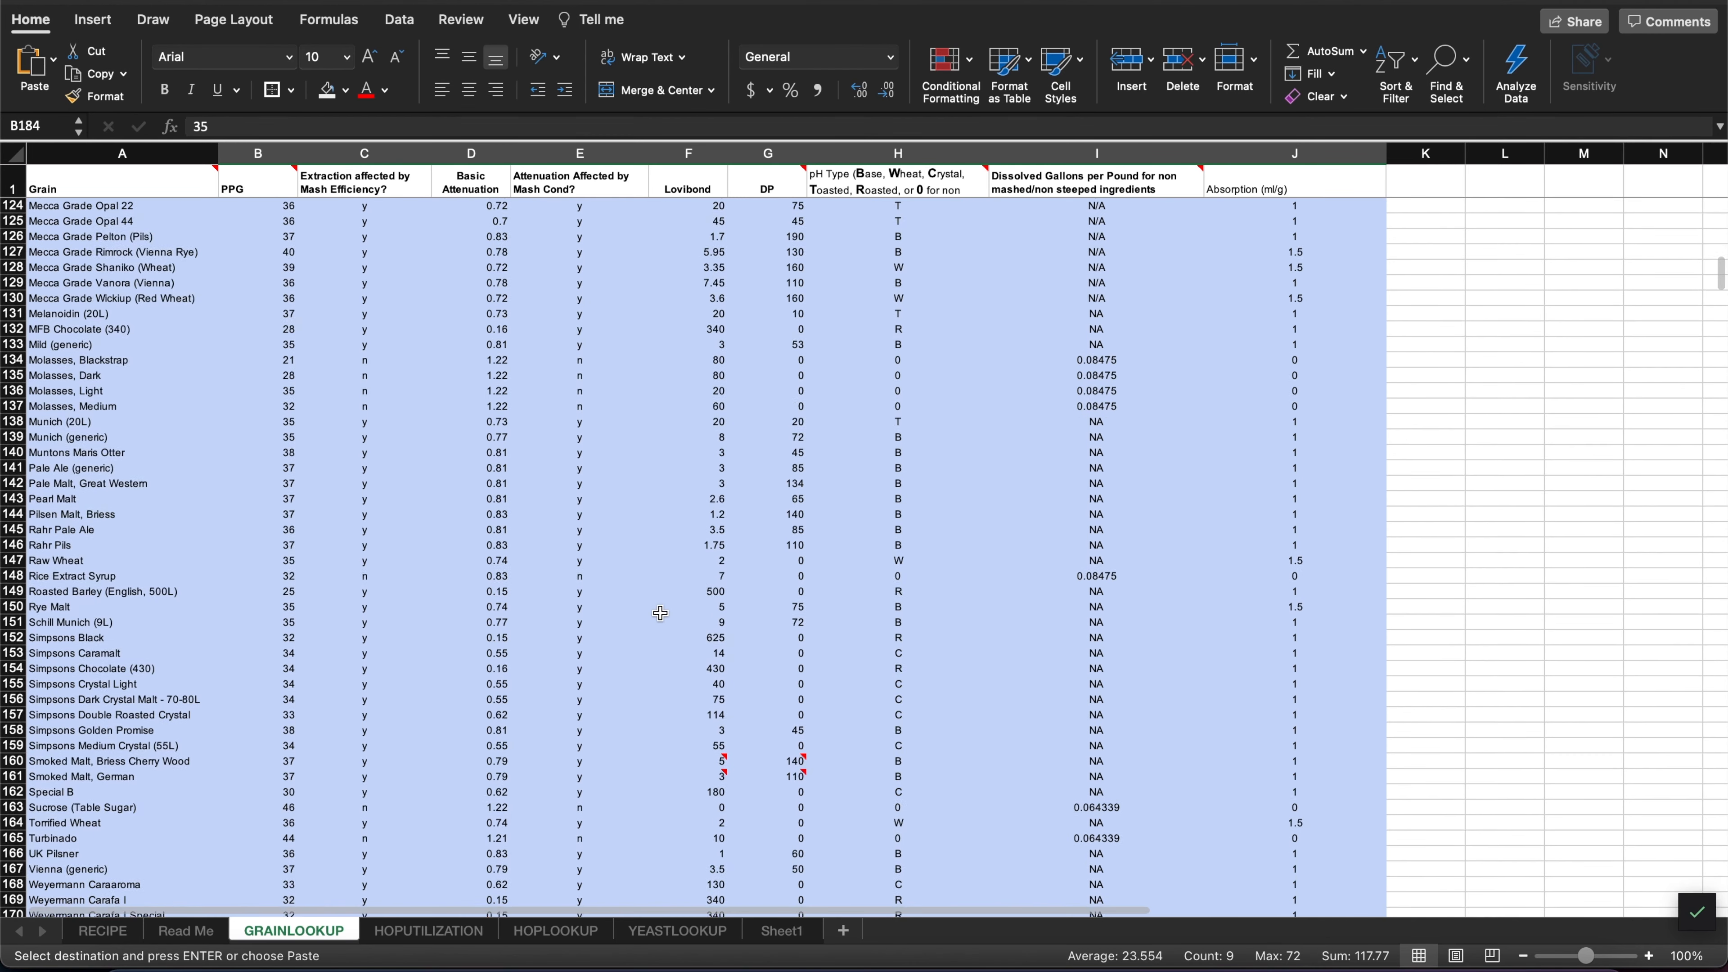
{"action": "scroll", "coordinate": [660, 613], "scroll_direction": "up", "scroll_amount": 5}
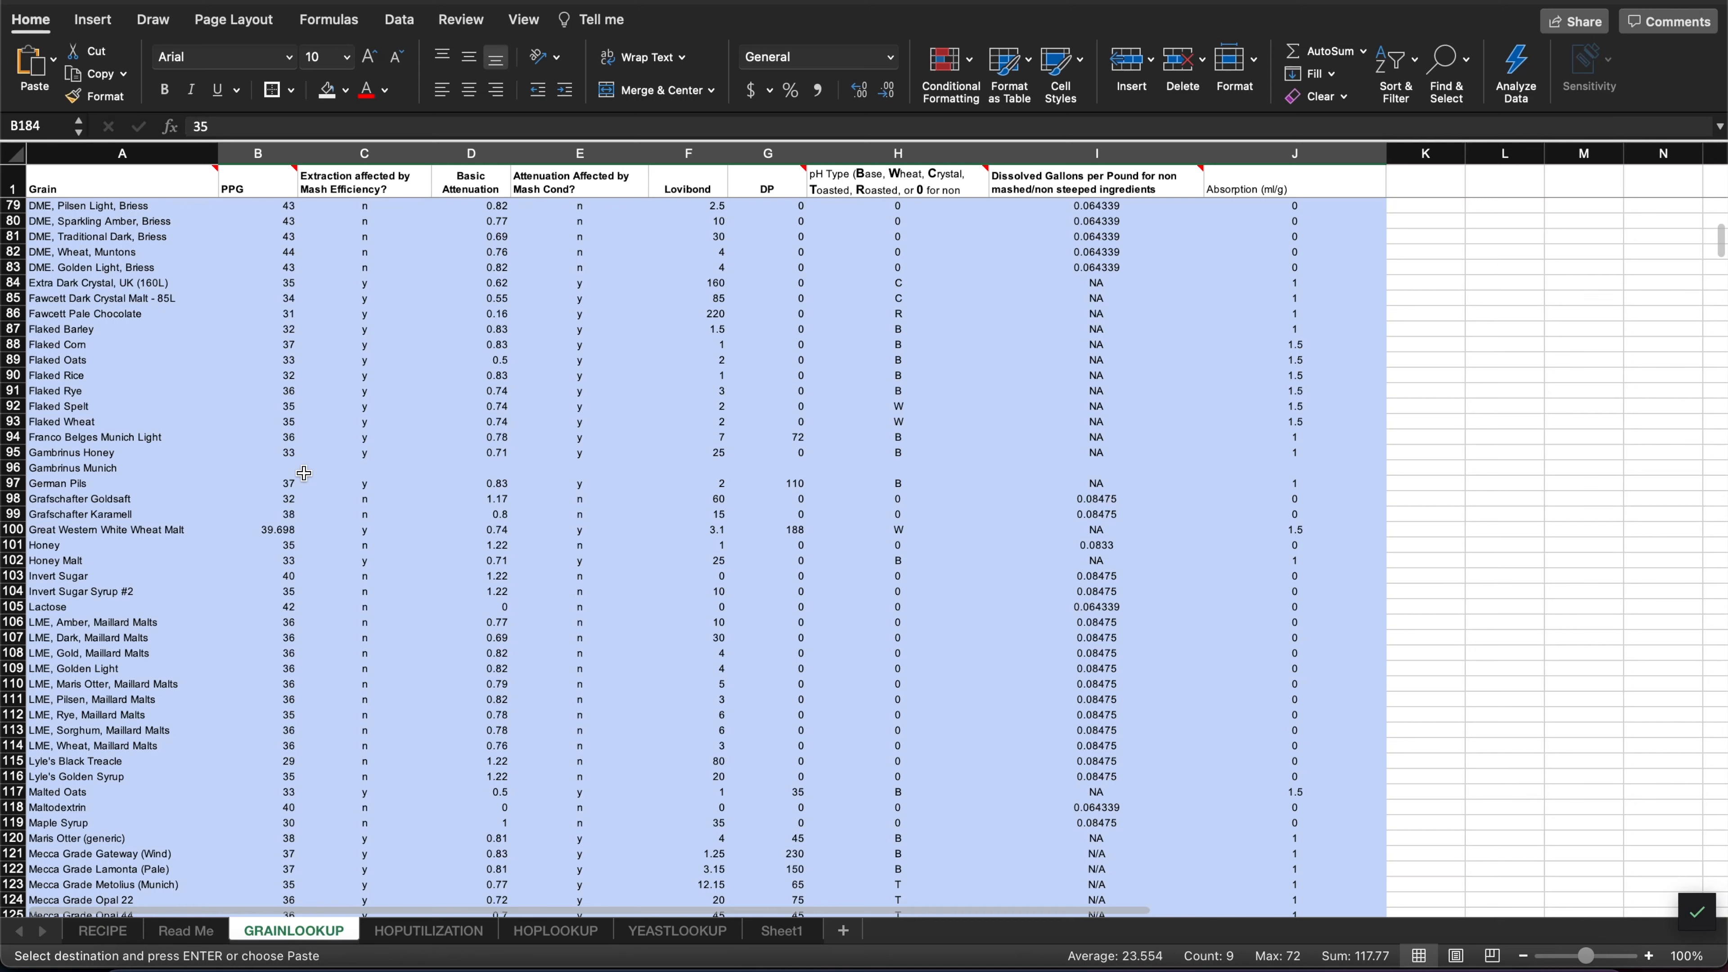
{"action": "left_click", "coordinate": [290, 467]}
{"action": "key", "text": "super+v"}
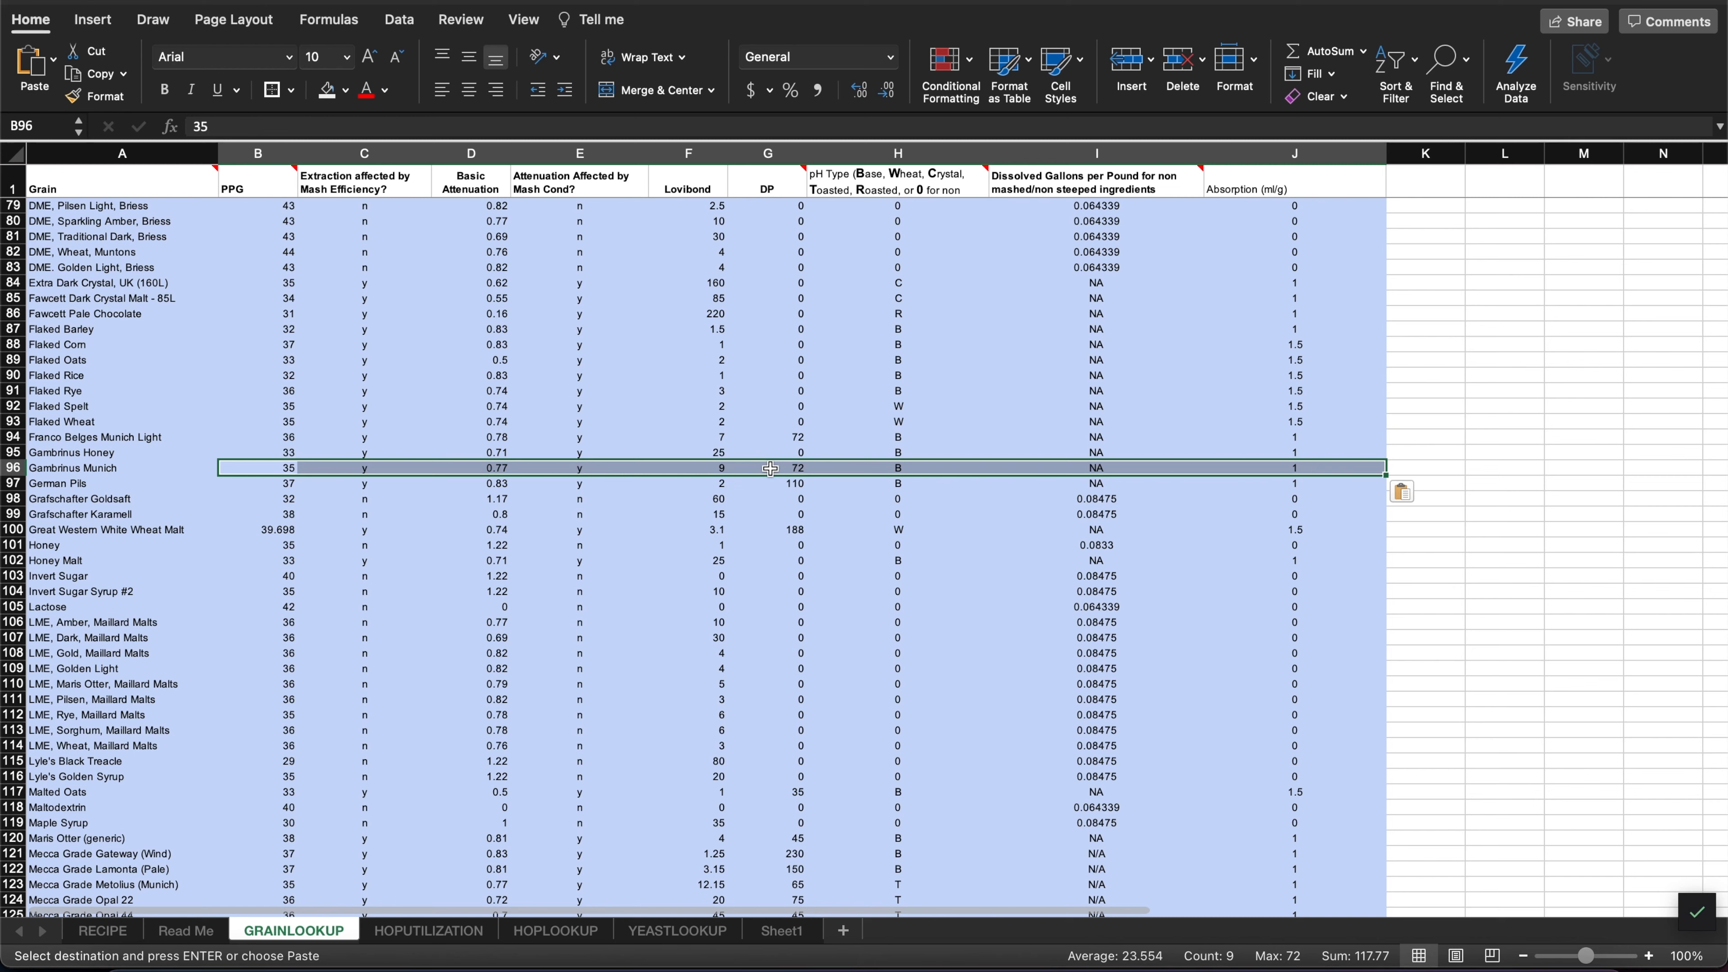
- Set the Gambrinus Munich entry's Lovibond to 30 and its DP to 50
{"action": "left_click", "coordinate": [705, 466]}
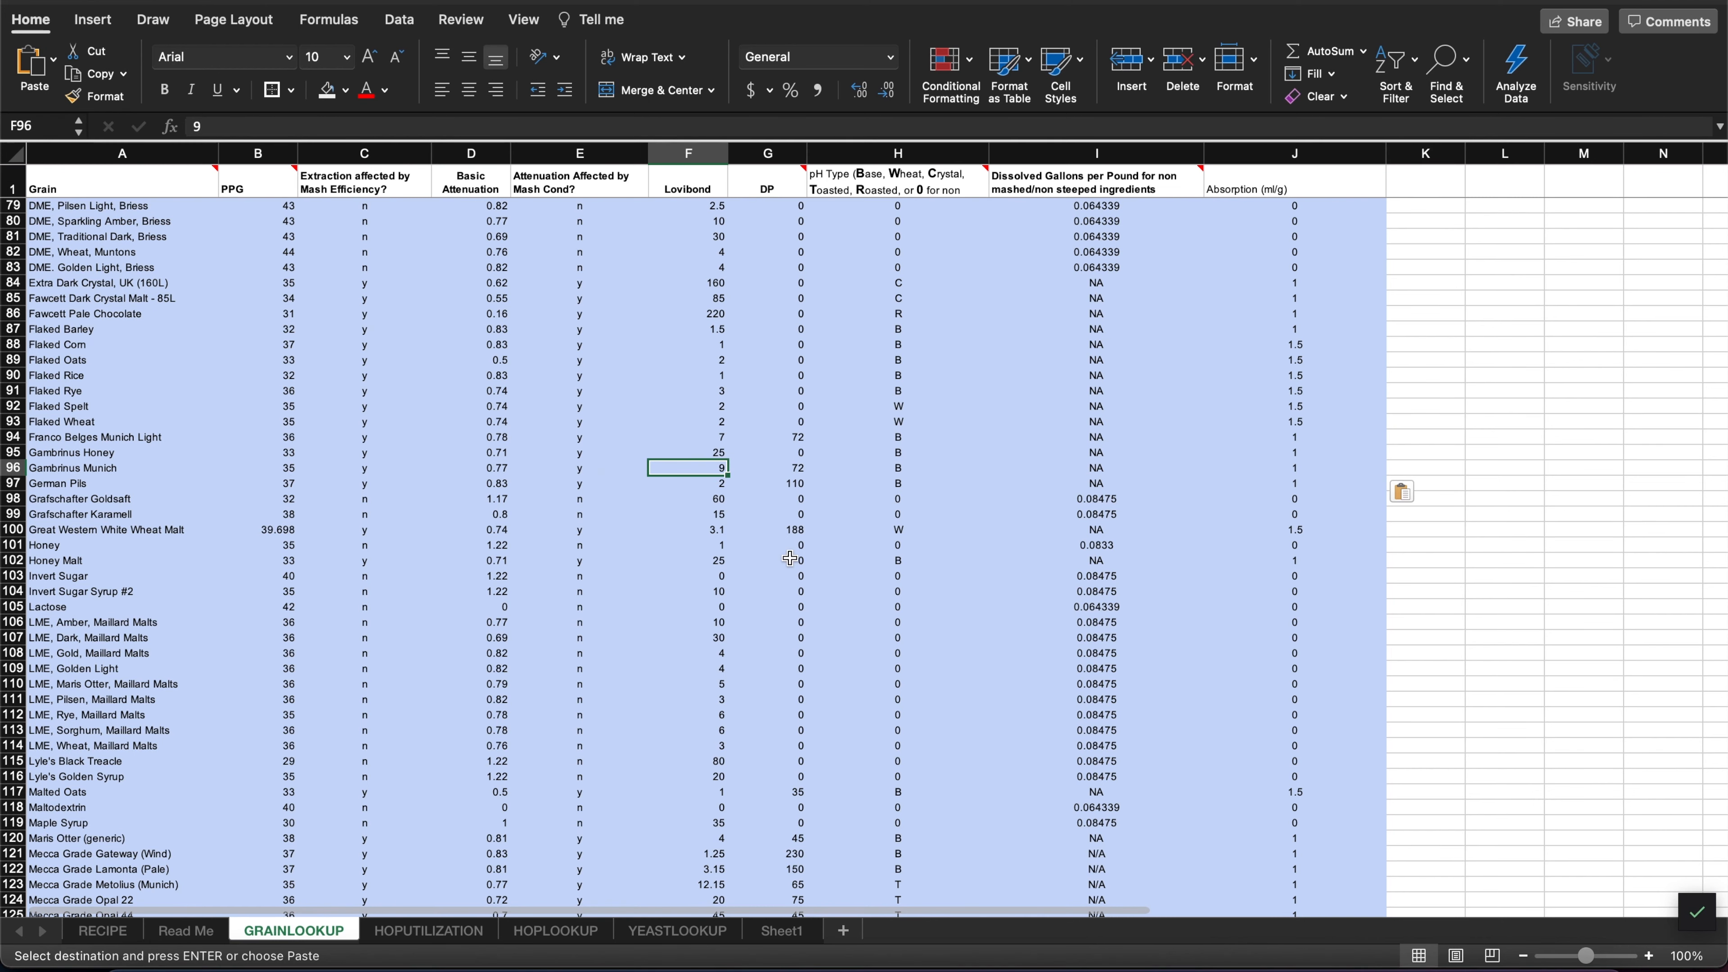
{"action": "type", "text": "30"}
{"action": "key", "text": "Tab"}
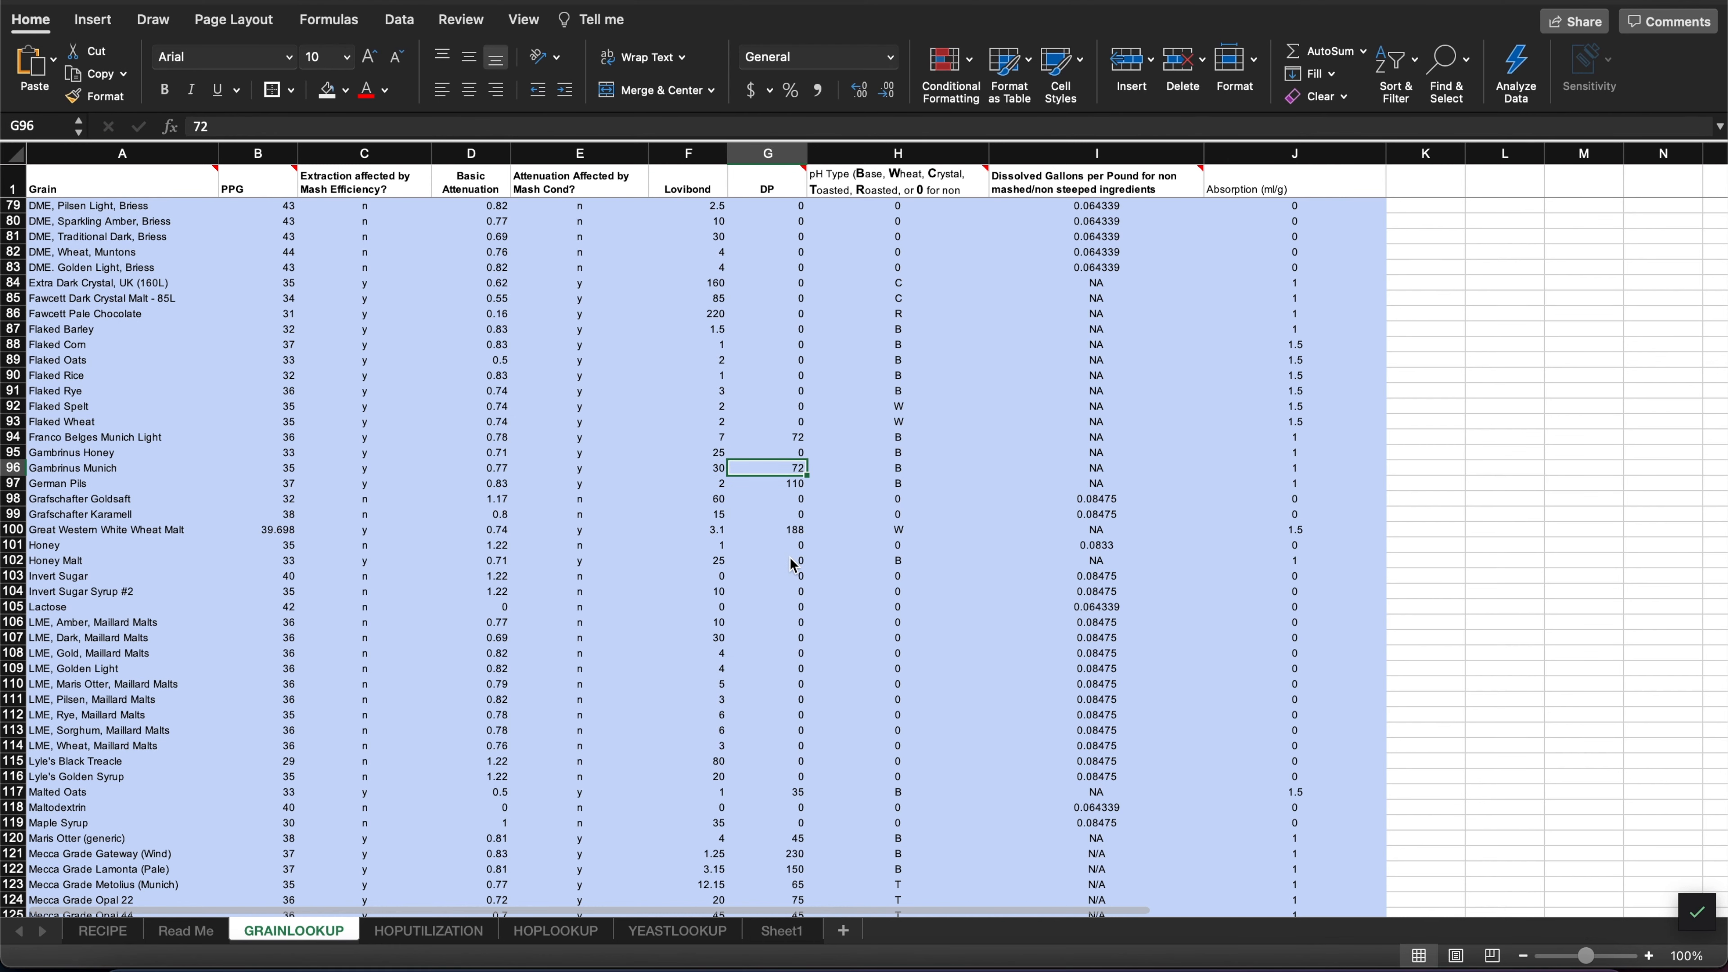
{"action": "type", "text": "50"}
{"action": "key", "text": "Return"}
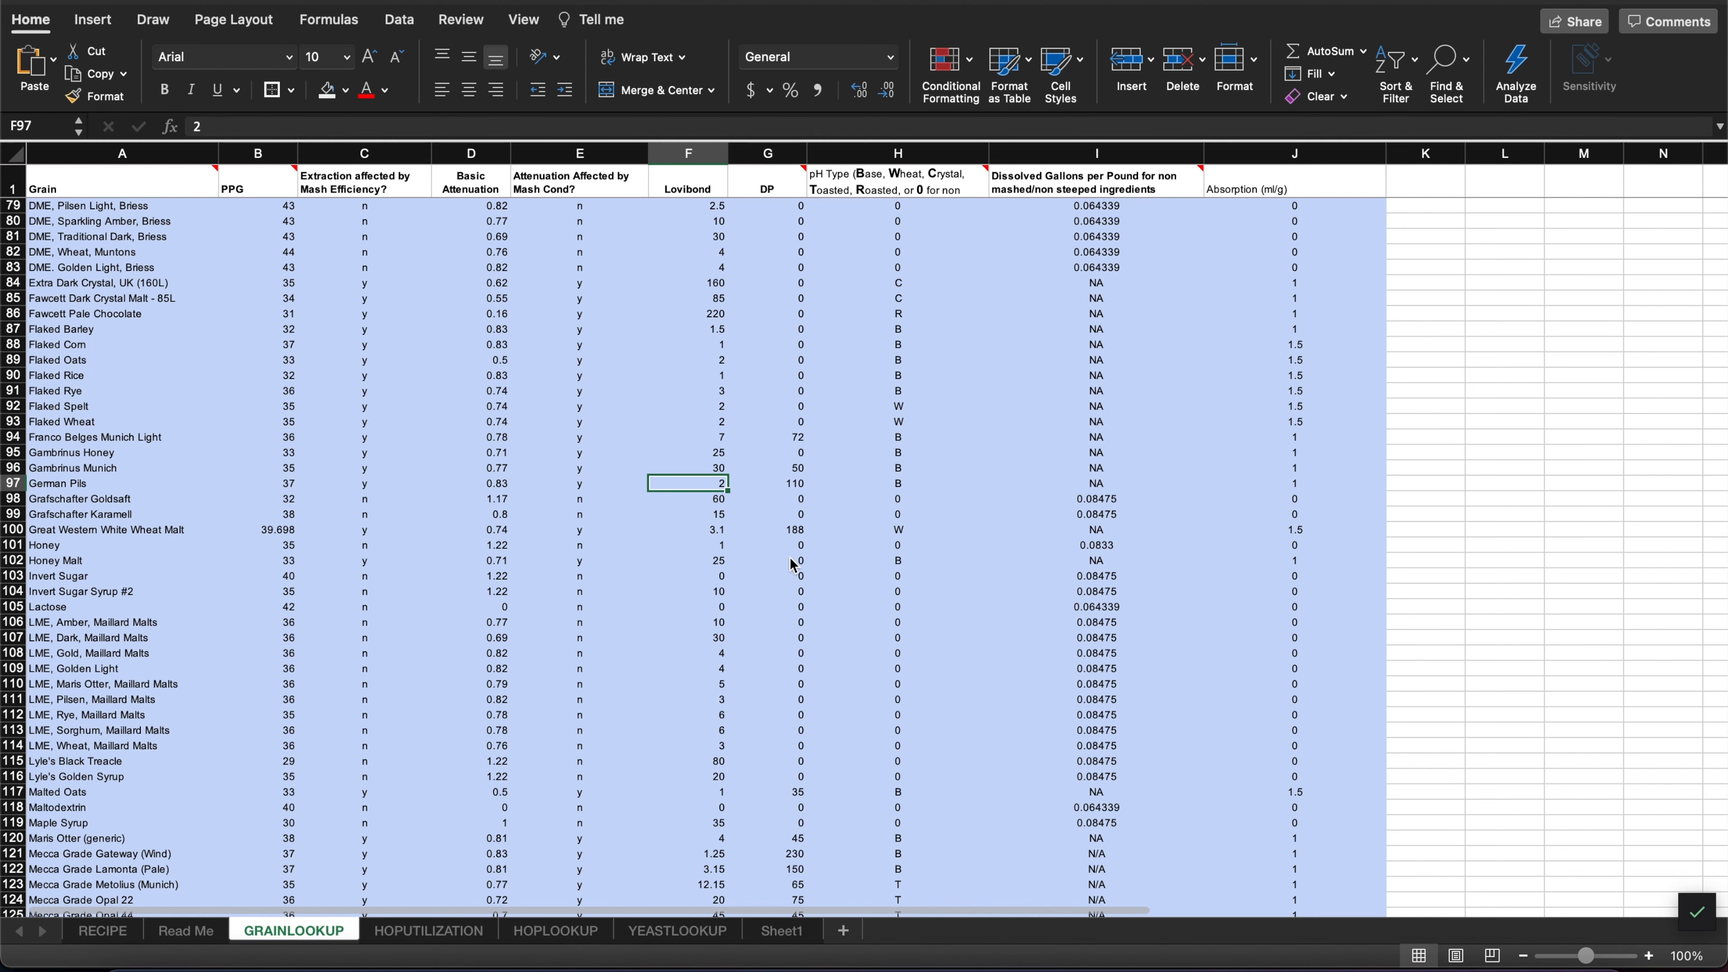
- On the RECIPE sheet, choose Gambrinus Munich as the second grain in row 10
{"action": "left_click", "coordinate": [109, 931]}
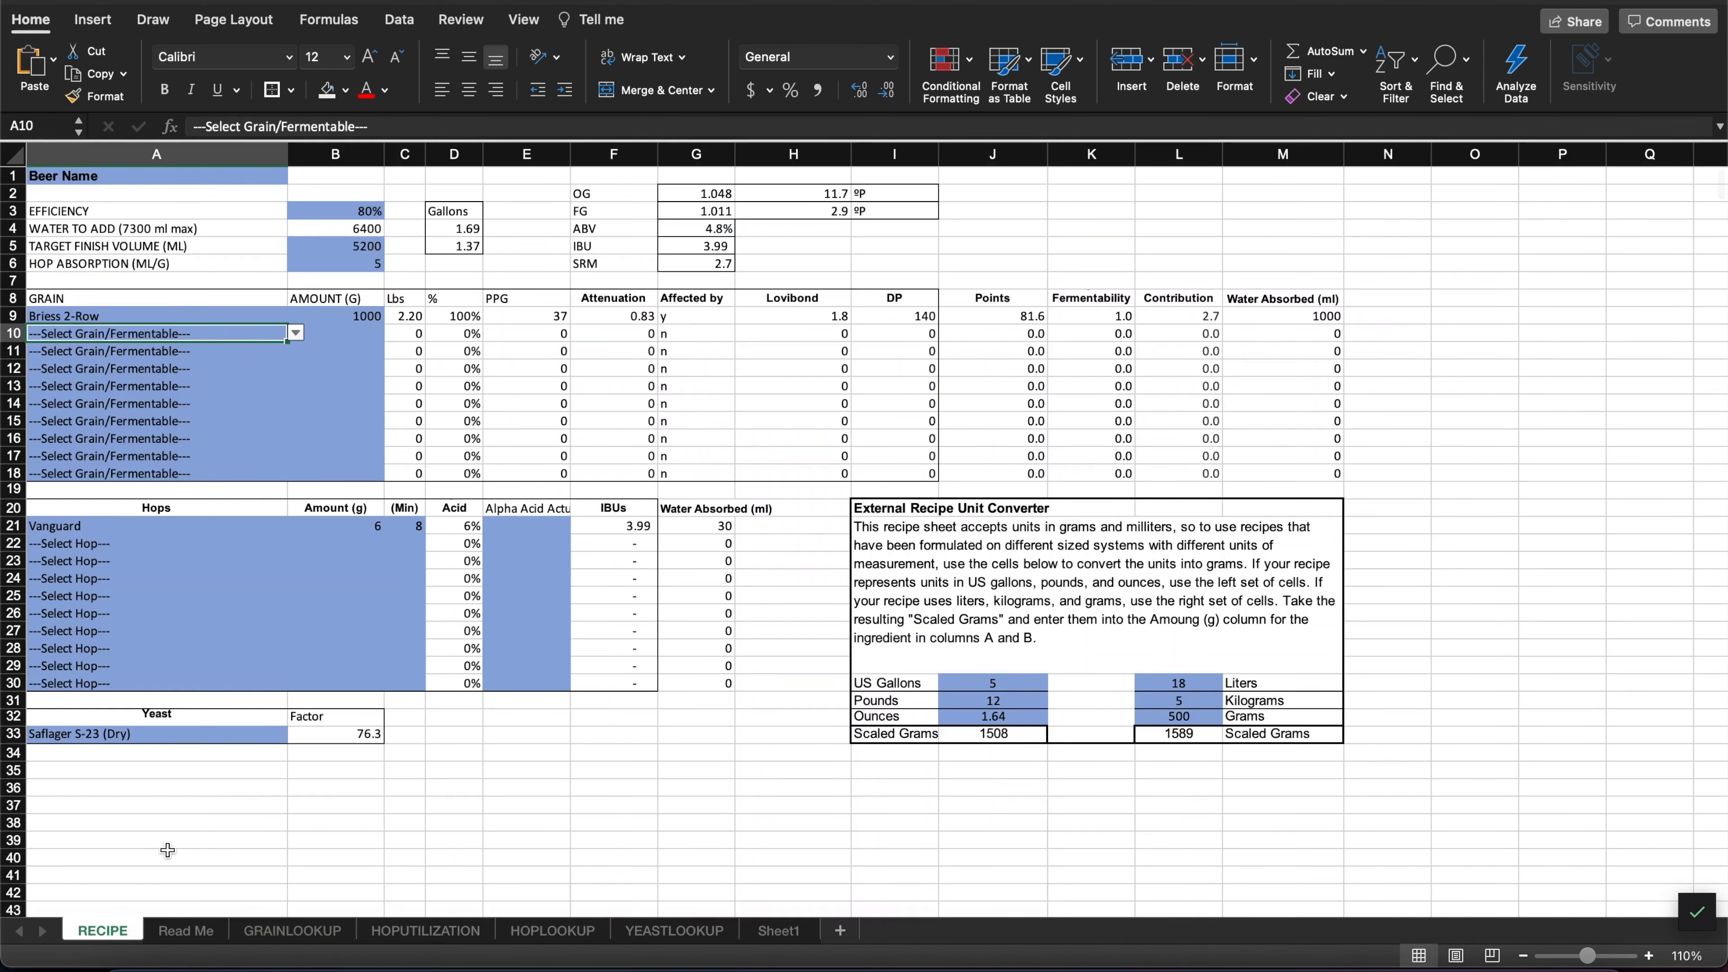
{"action": "left_click", "coordinate": [296, 333]}
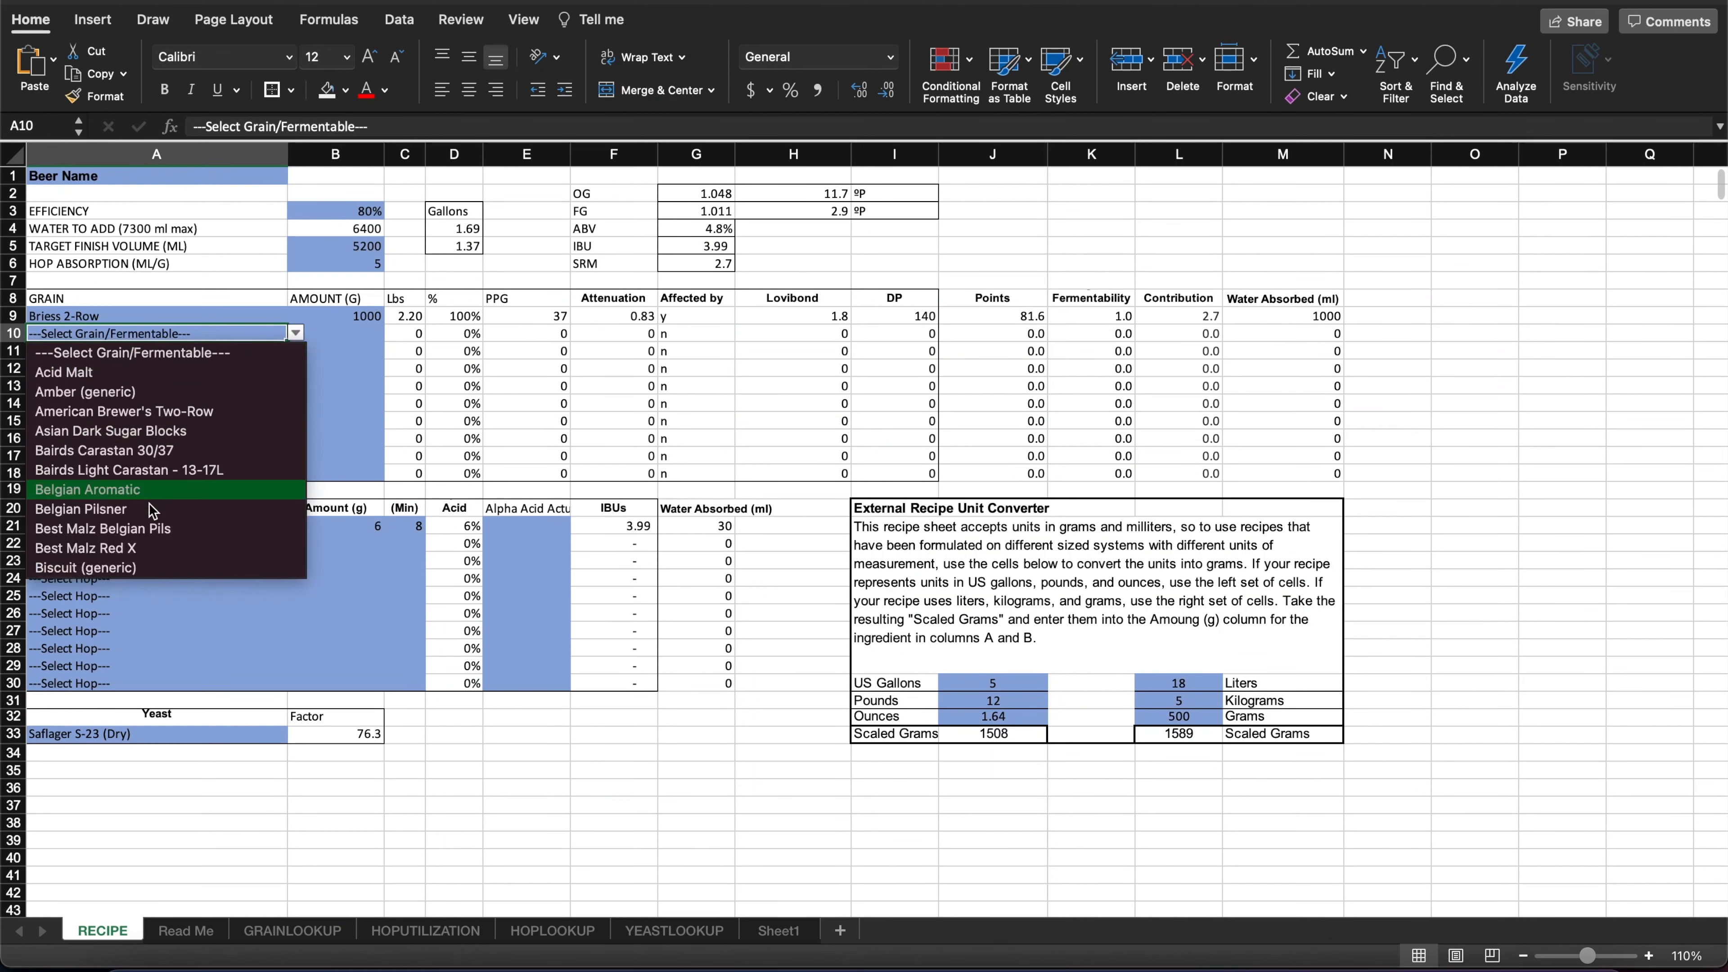
{"action": "scroll", "coordinate": [151, 477], "scroll_direction": "down", "scroll_amount": 10}
{"action": "scroll", "coordinate": [151, 514], "scroll_direction": "down", "scroll_amount": 10}
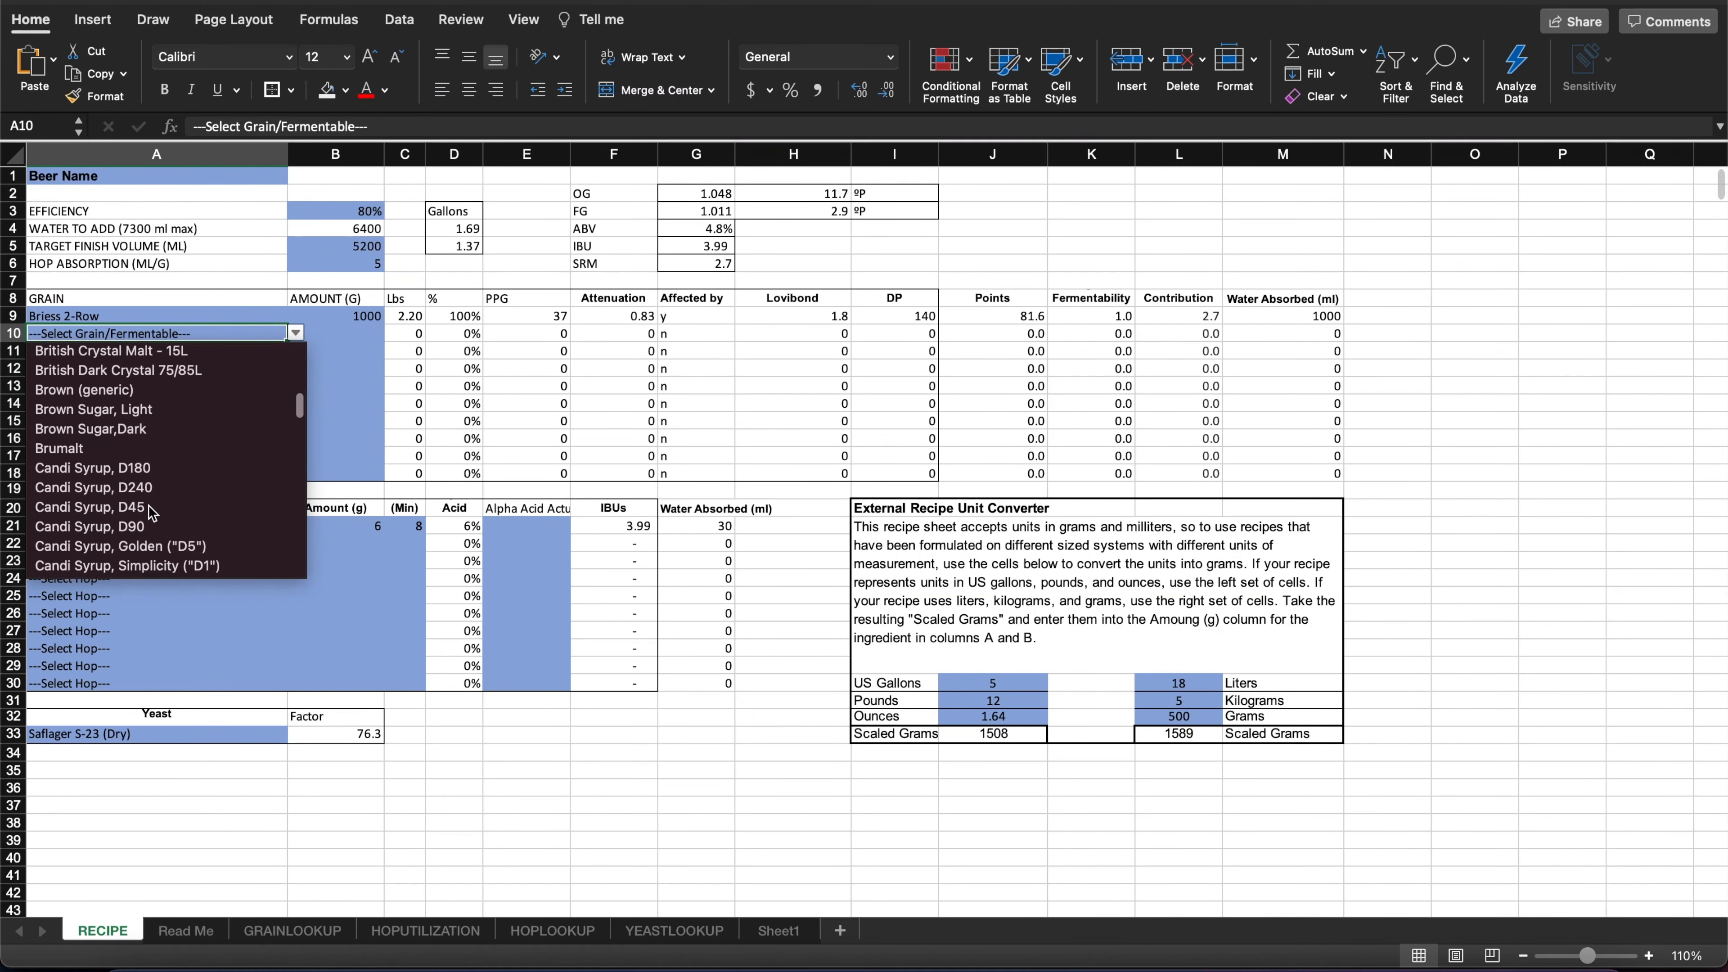
{"action": "scroll", "coordinate": [151, 514], "scroll_direction": "down", "scroll_amount": 10}
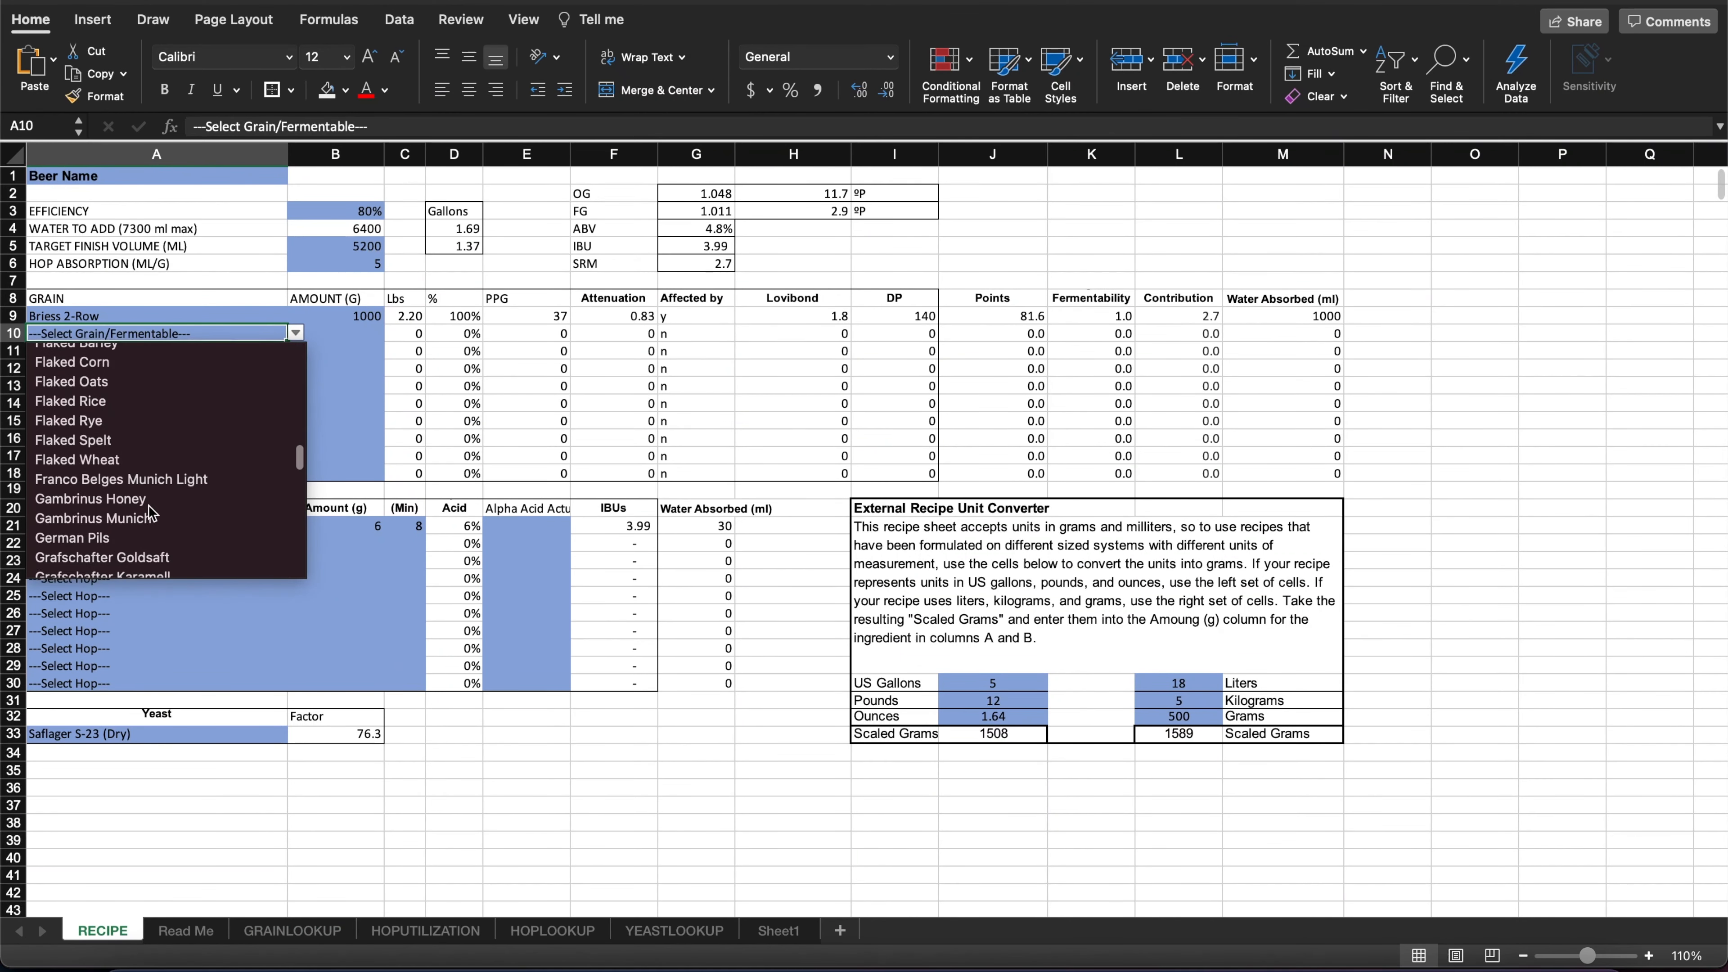
{"action": "left_click", "coordinate": [134, 528]}
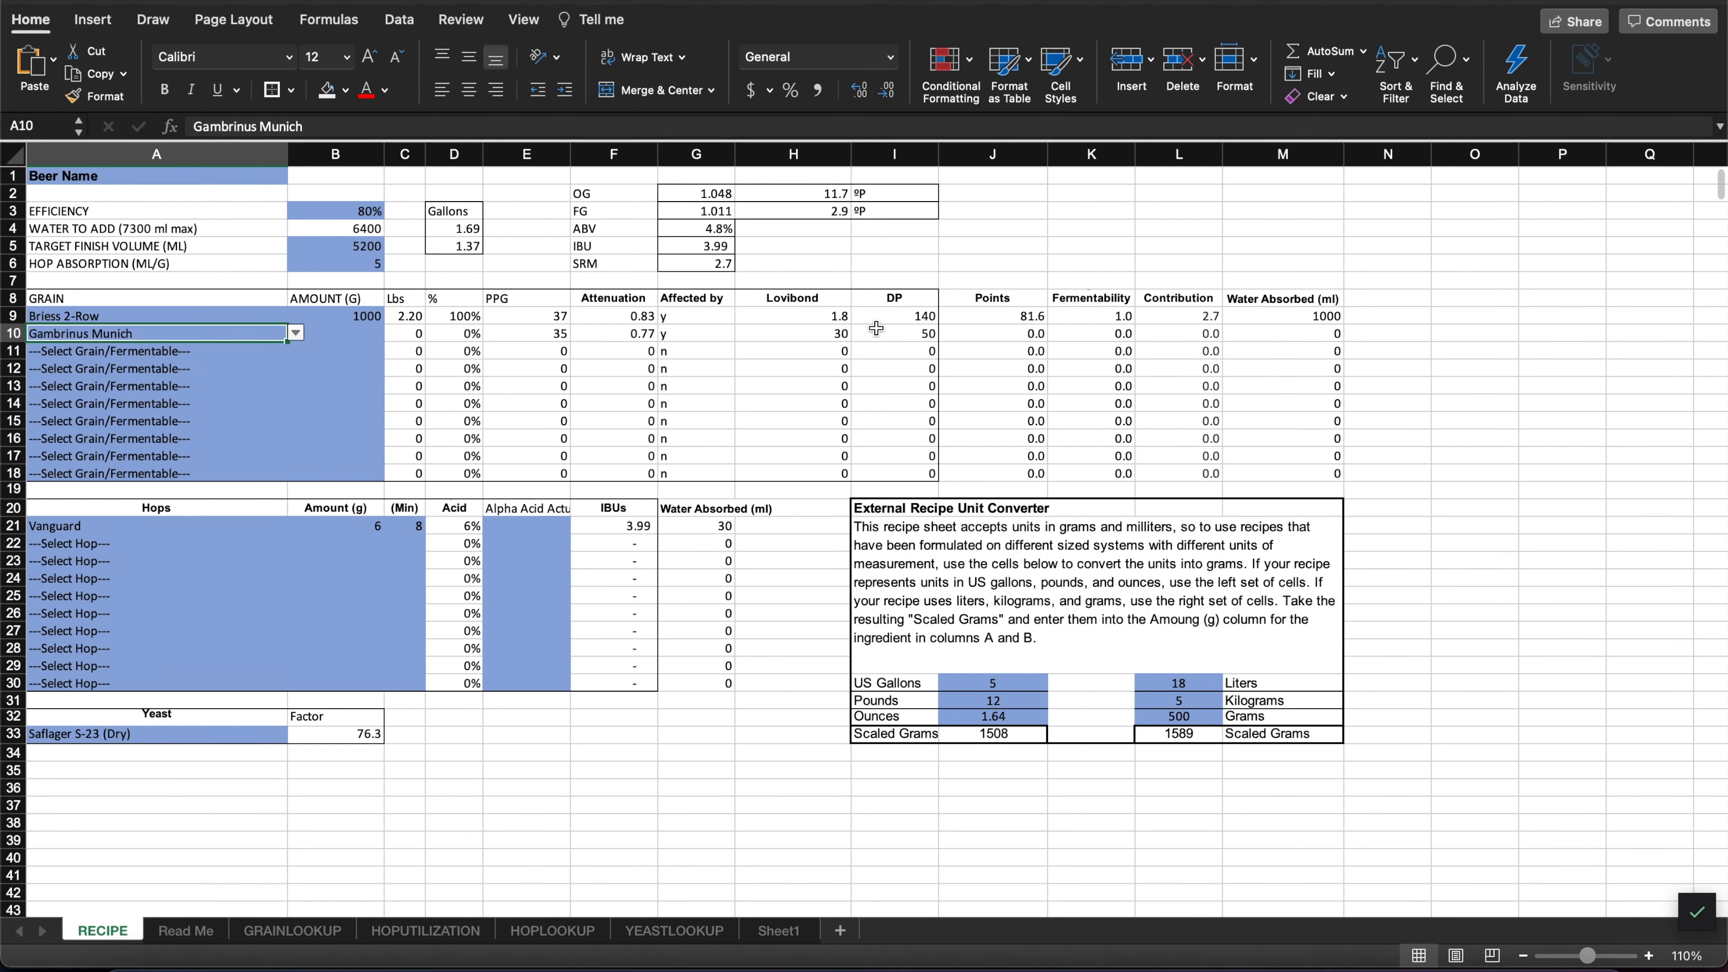
- Set the Gambrinus Munich amount in the recipe to 100 g
{"action": "left_click", "coordinate": [343, 332]}
{"action": "type", "text": "100"}
{"action": "key", "text": "Return"}
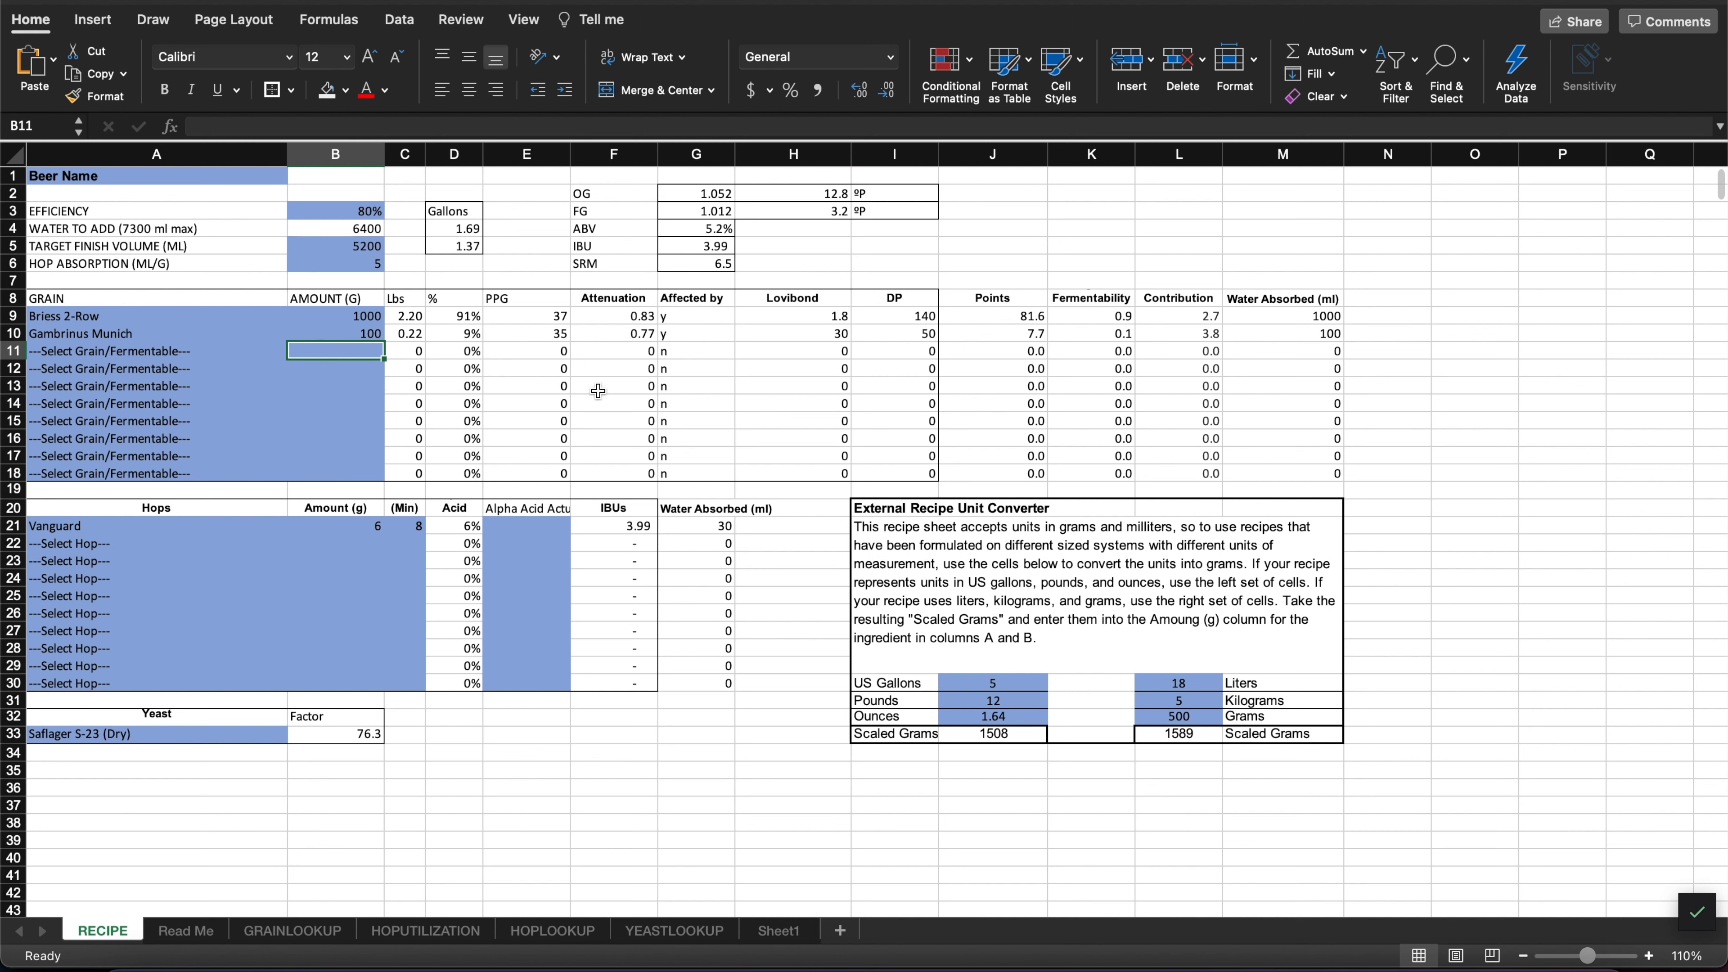
- Change the recipe's first hop in row 21 to Kent Goldings, UK
{"action": "left_click", "coordinate": [165, 530]}
{"action": "left_click", "coordinate": [296, 528]}
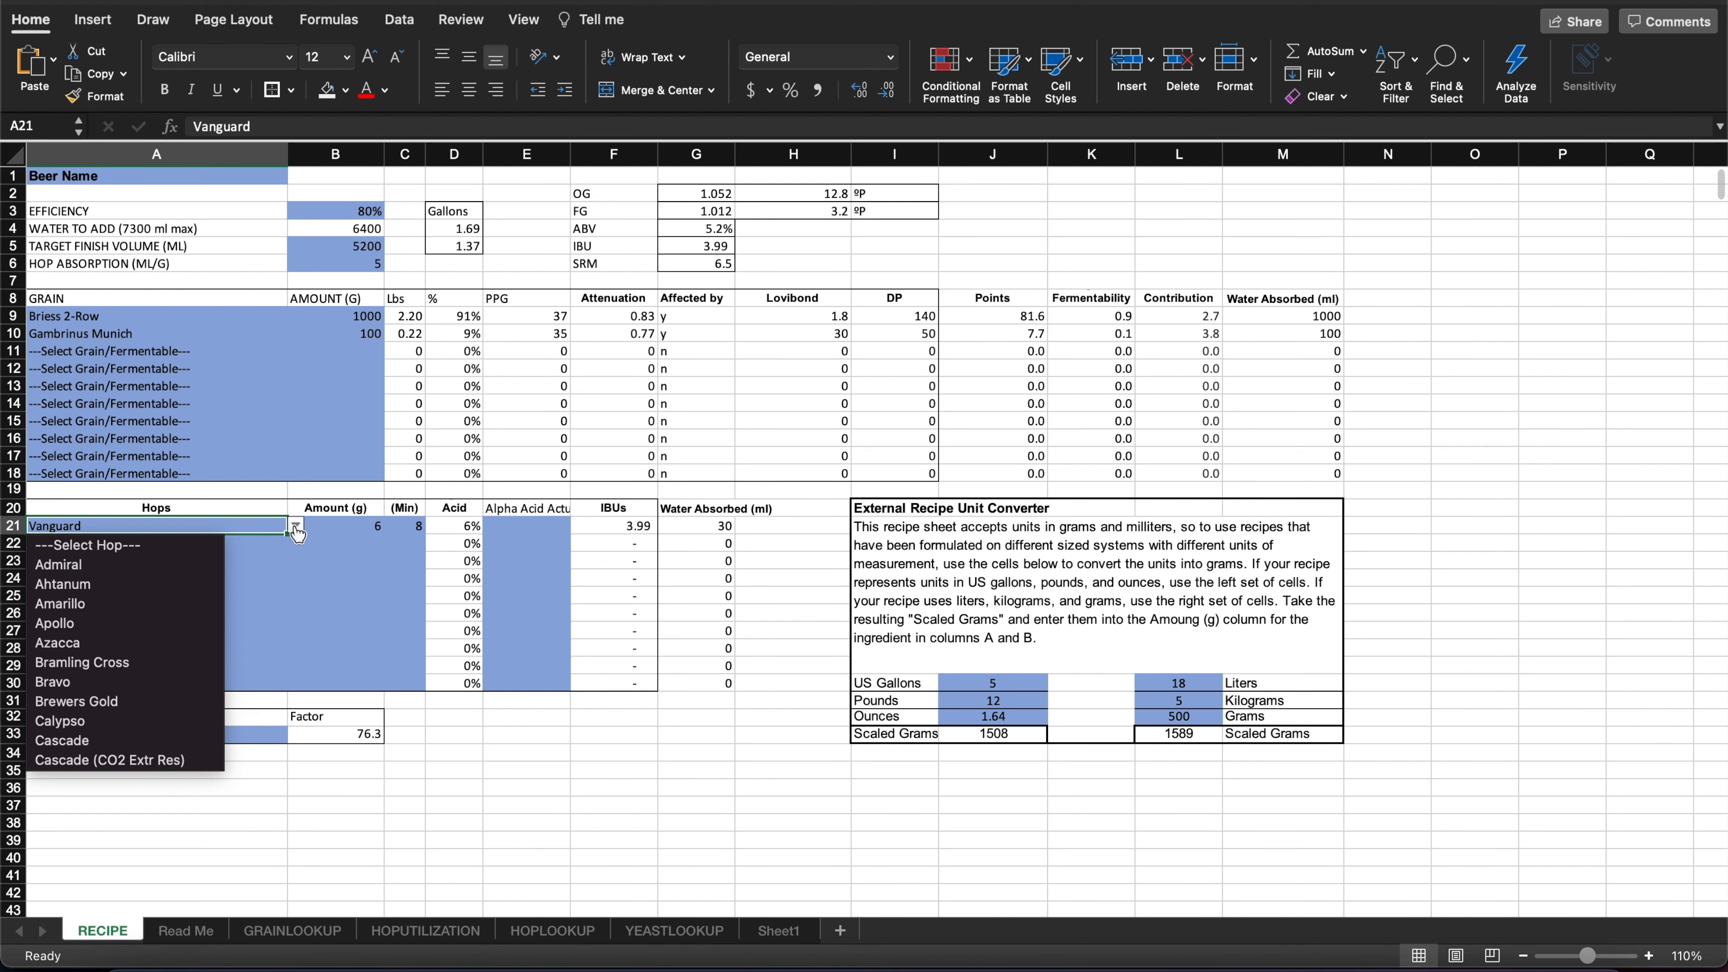
{"action": "scroll", "coordinate": [157, 613], "scroll_direction": "down", "scroll_amount": 10}
{"action": "scroll", "coordinate": [157, 612], "scroll_direction": "down", "scroll_amount": 5}
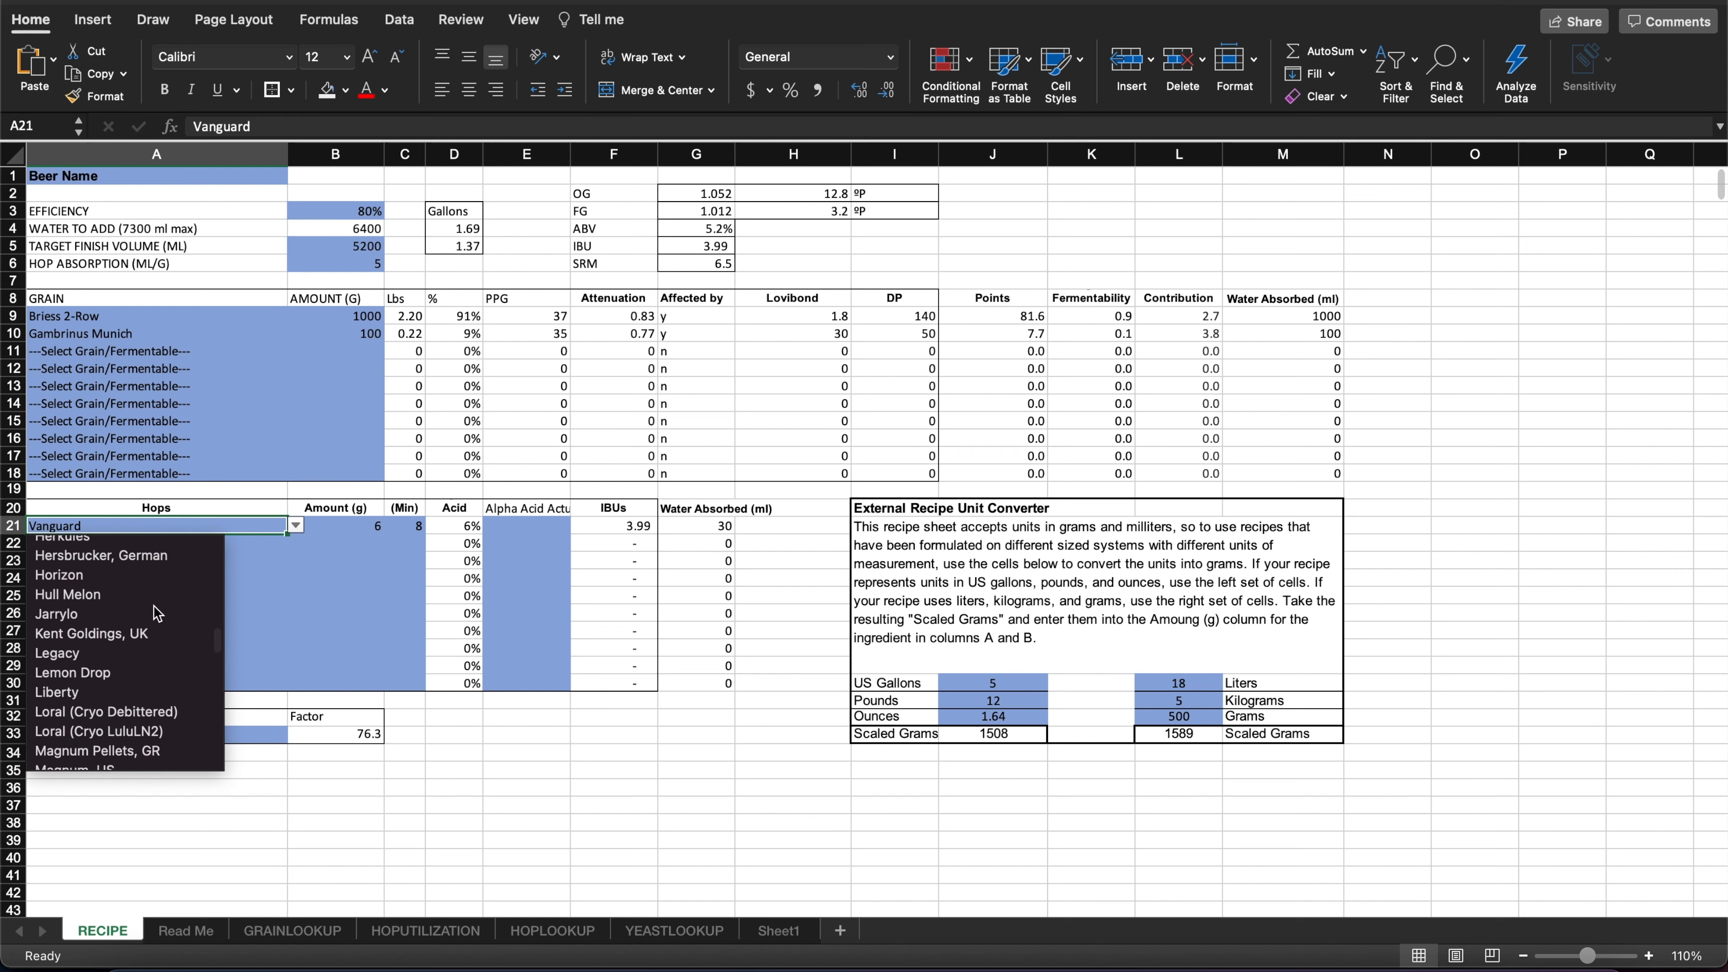
{"action": "scroll", "coordinate": [157, 614], "scroll_direction": "down", "scroll_amount": 1}
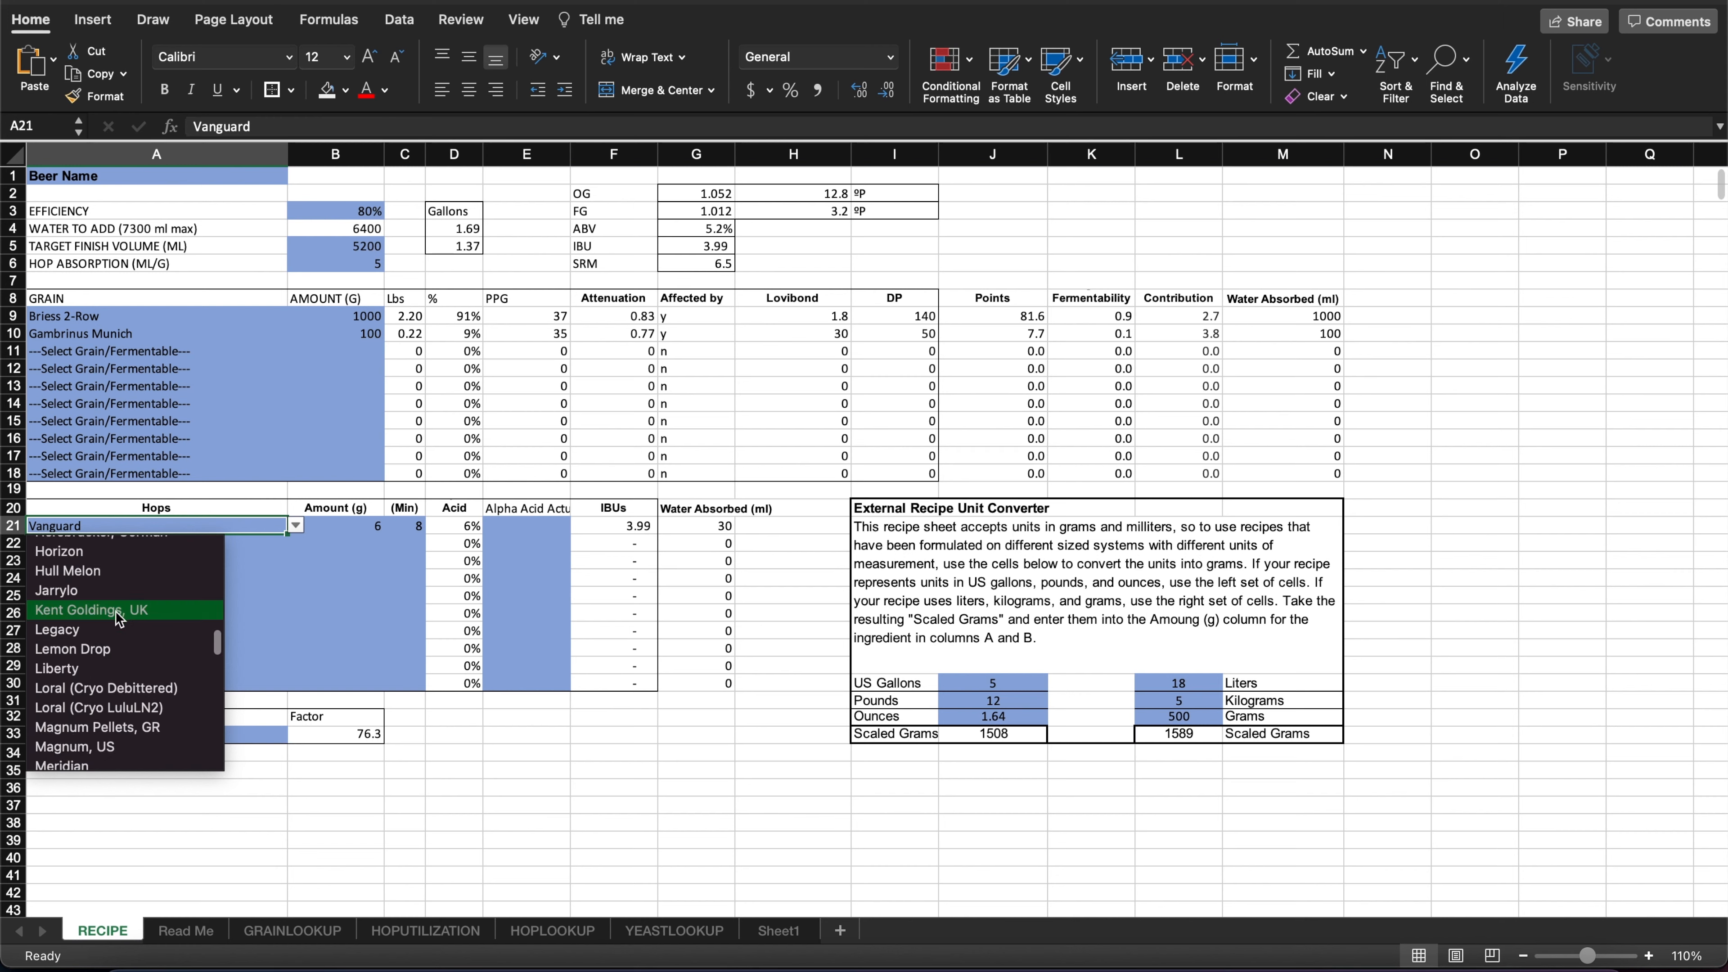
{"action": "left_click", "coordinate": [92, 613]}
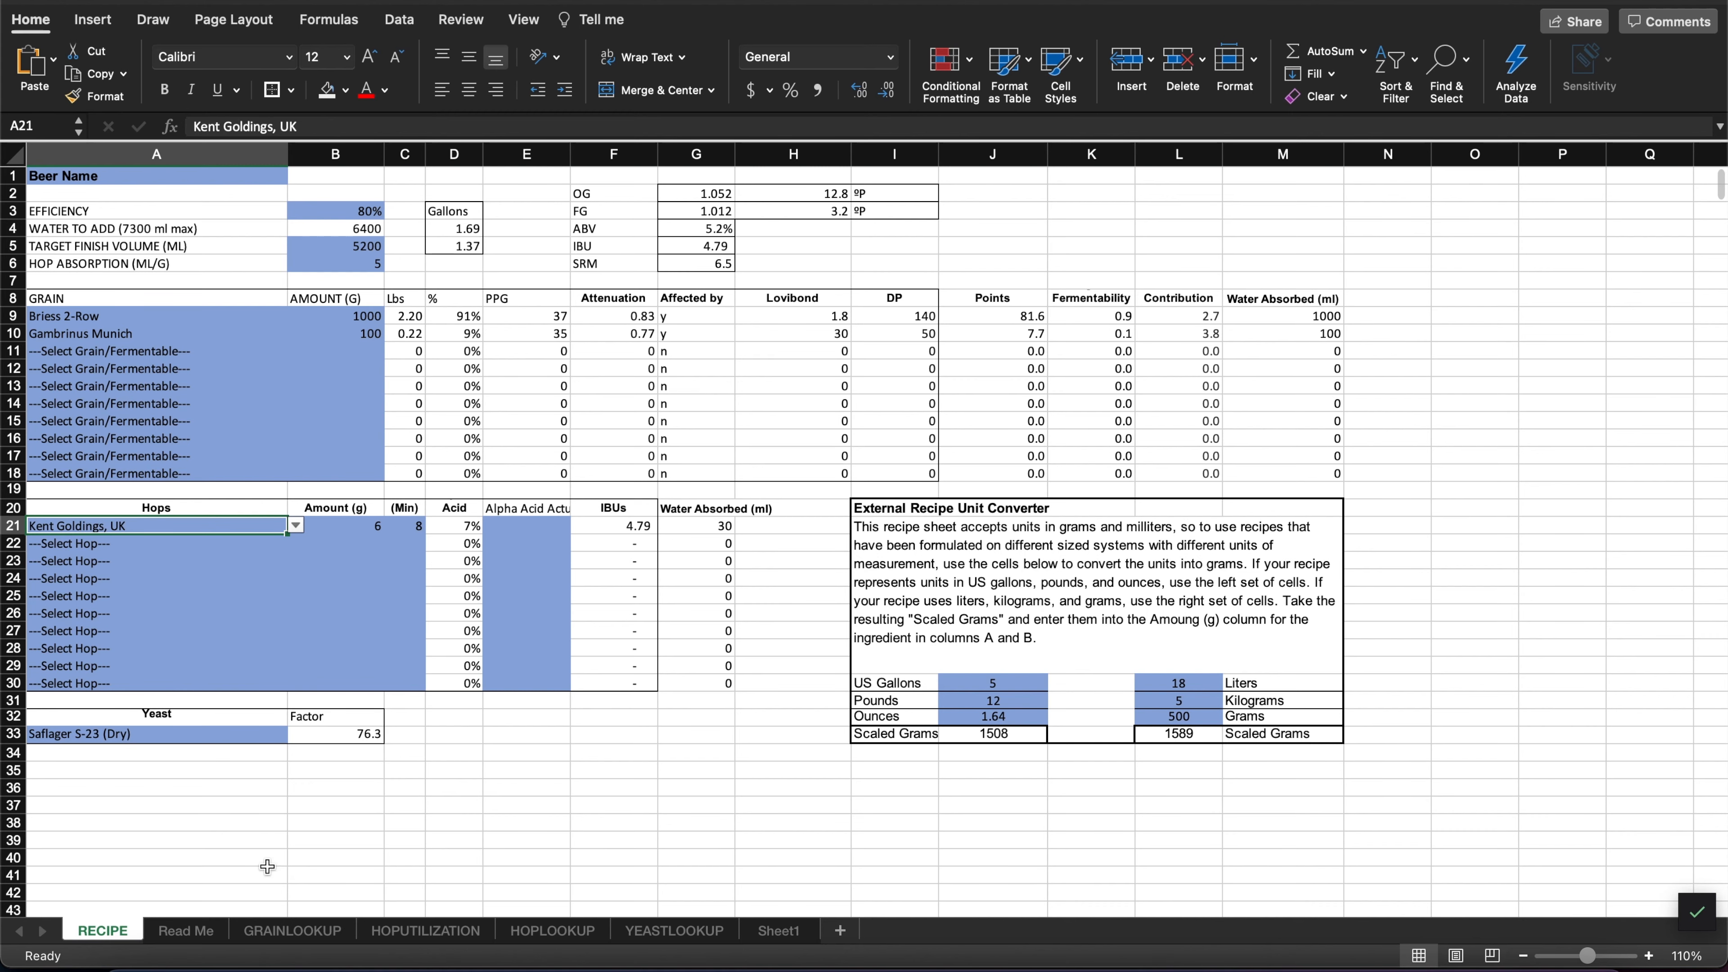
- On the HOPLOOKUP sheet, insert a blank row between Herkules and Hersbrucker, German
{"action": "left_click", "coordinate": [457, 930]}
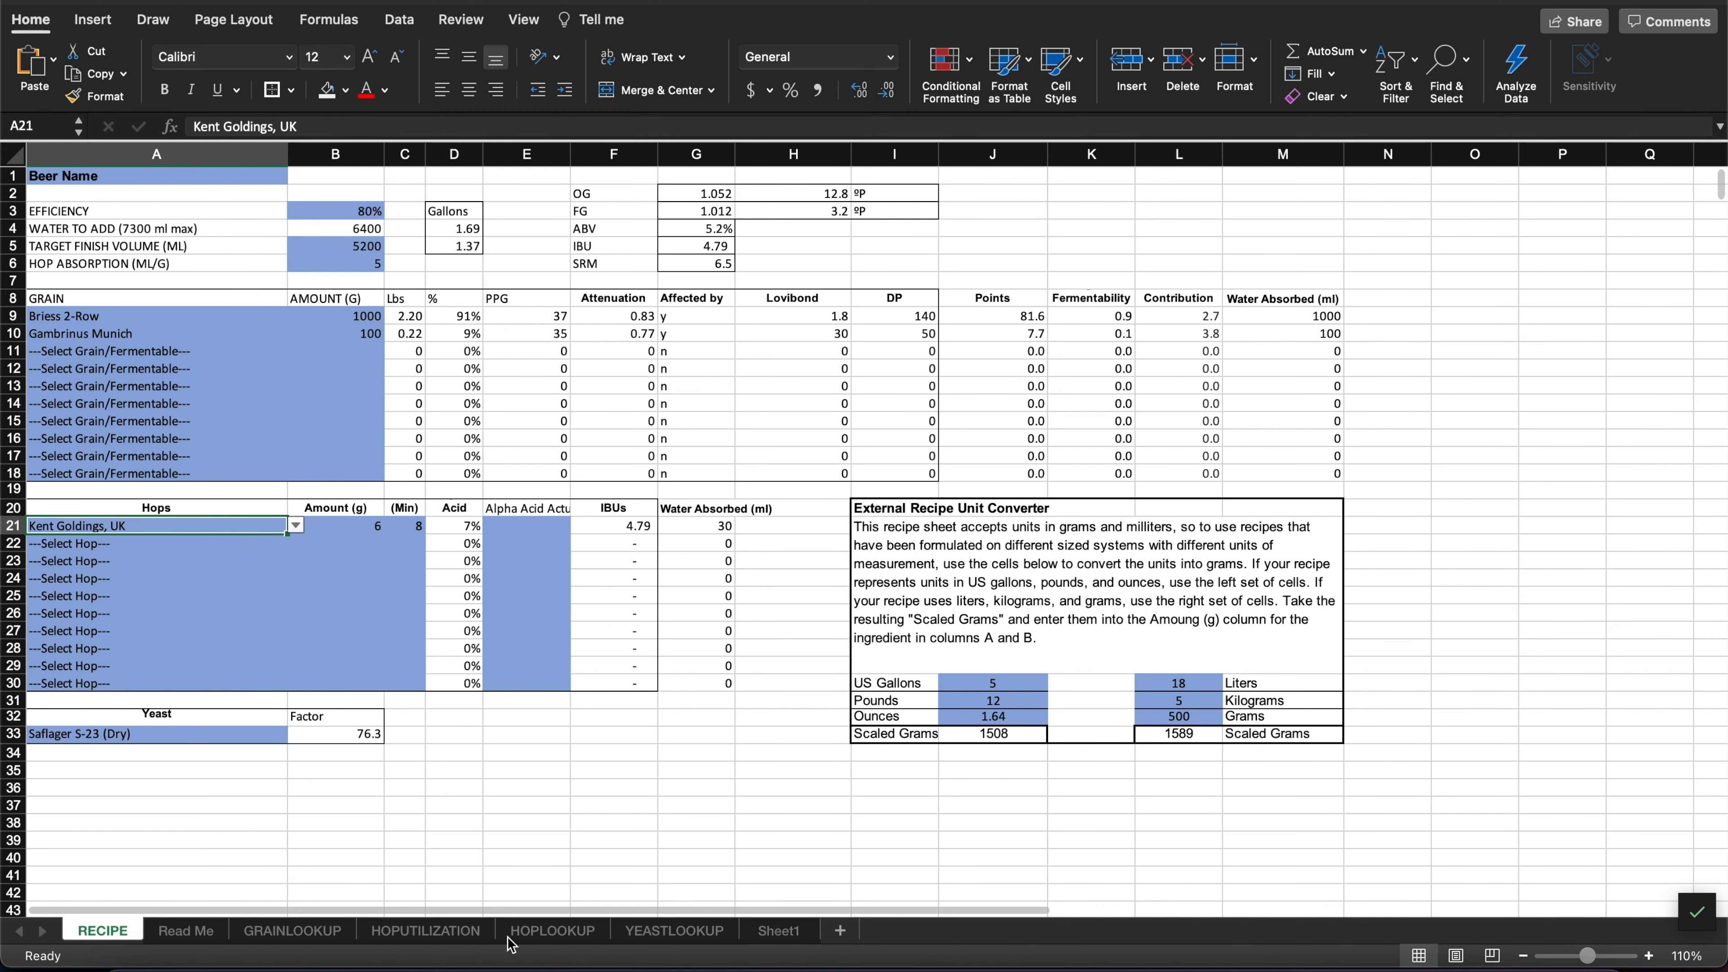
{"action": "left_click", "coordinate": [530, 934]}
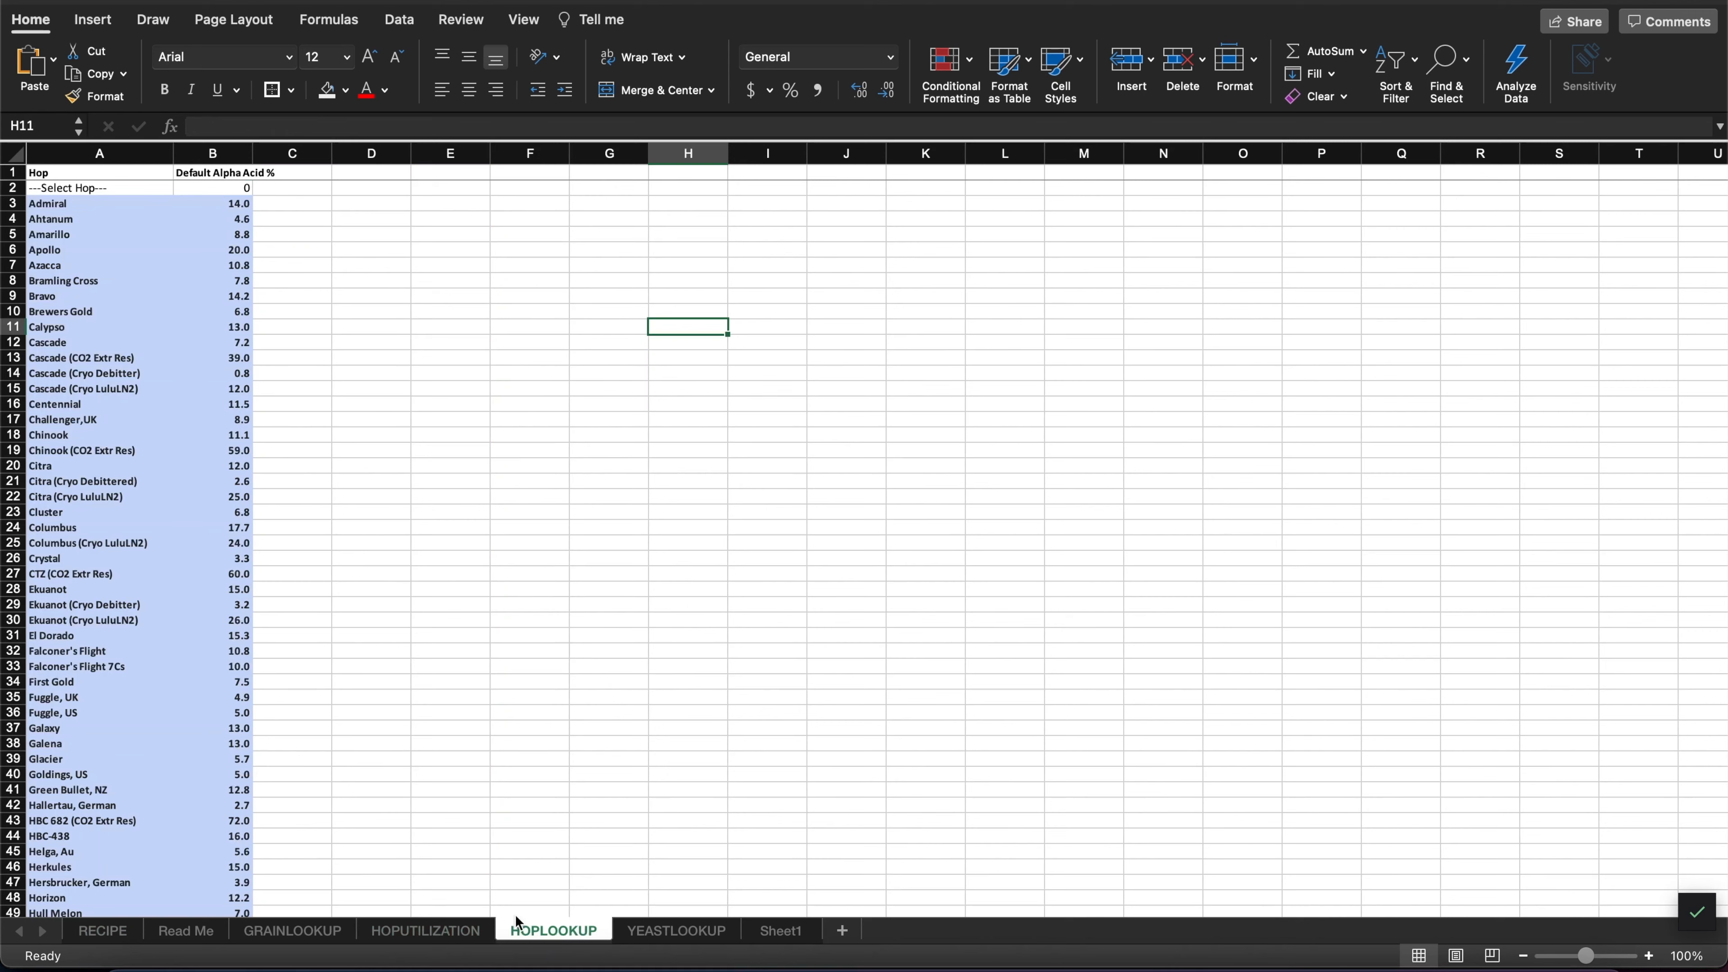
{"action": "scroll", "coordinate": [201, 654], "scroll_direction": "down", "scroll_amount": 5}
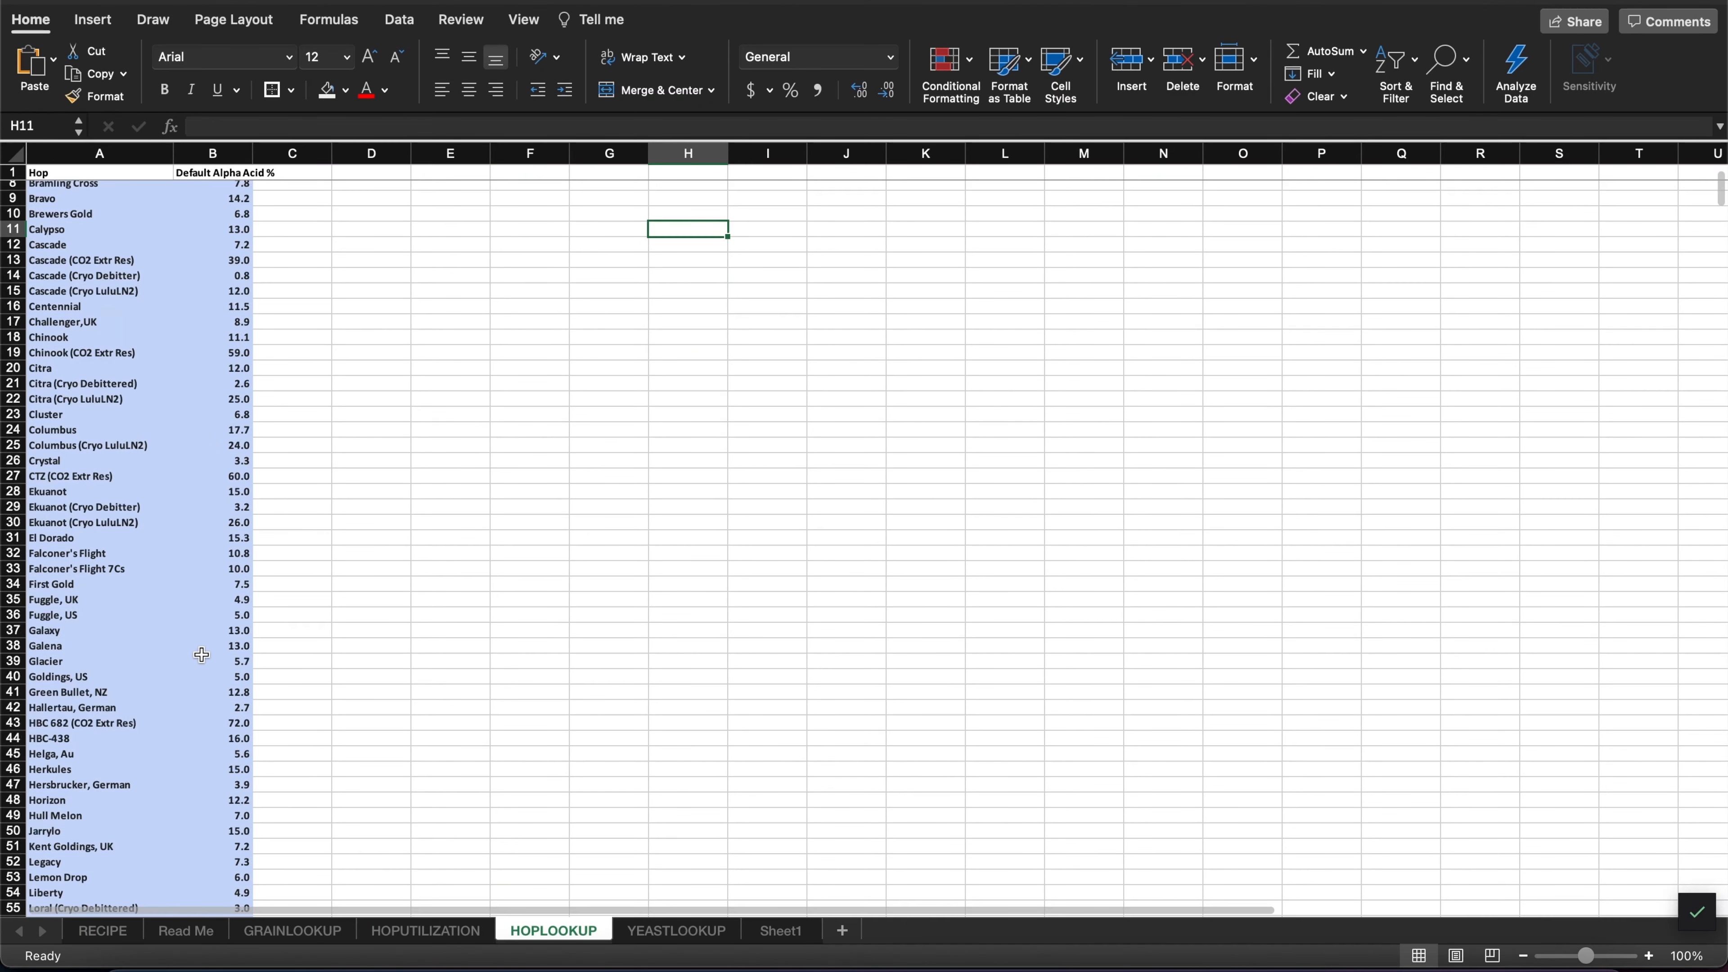
{"action": "scroll", "coordinate": [134, 743], "scroll_direction": "down", "scroll_amount": 1}
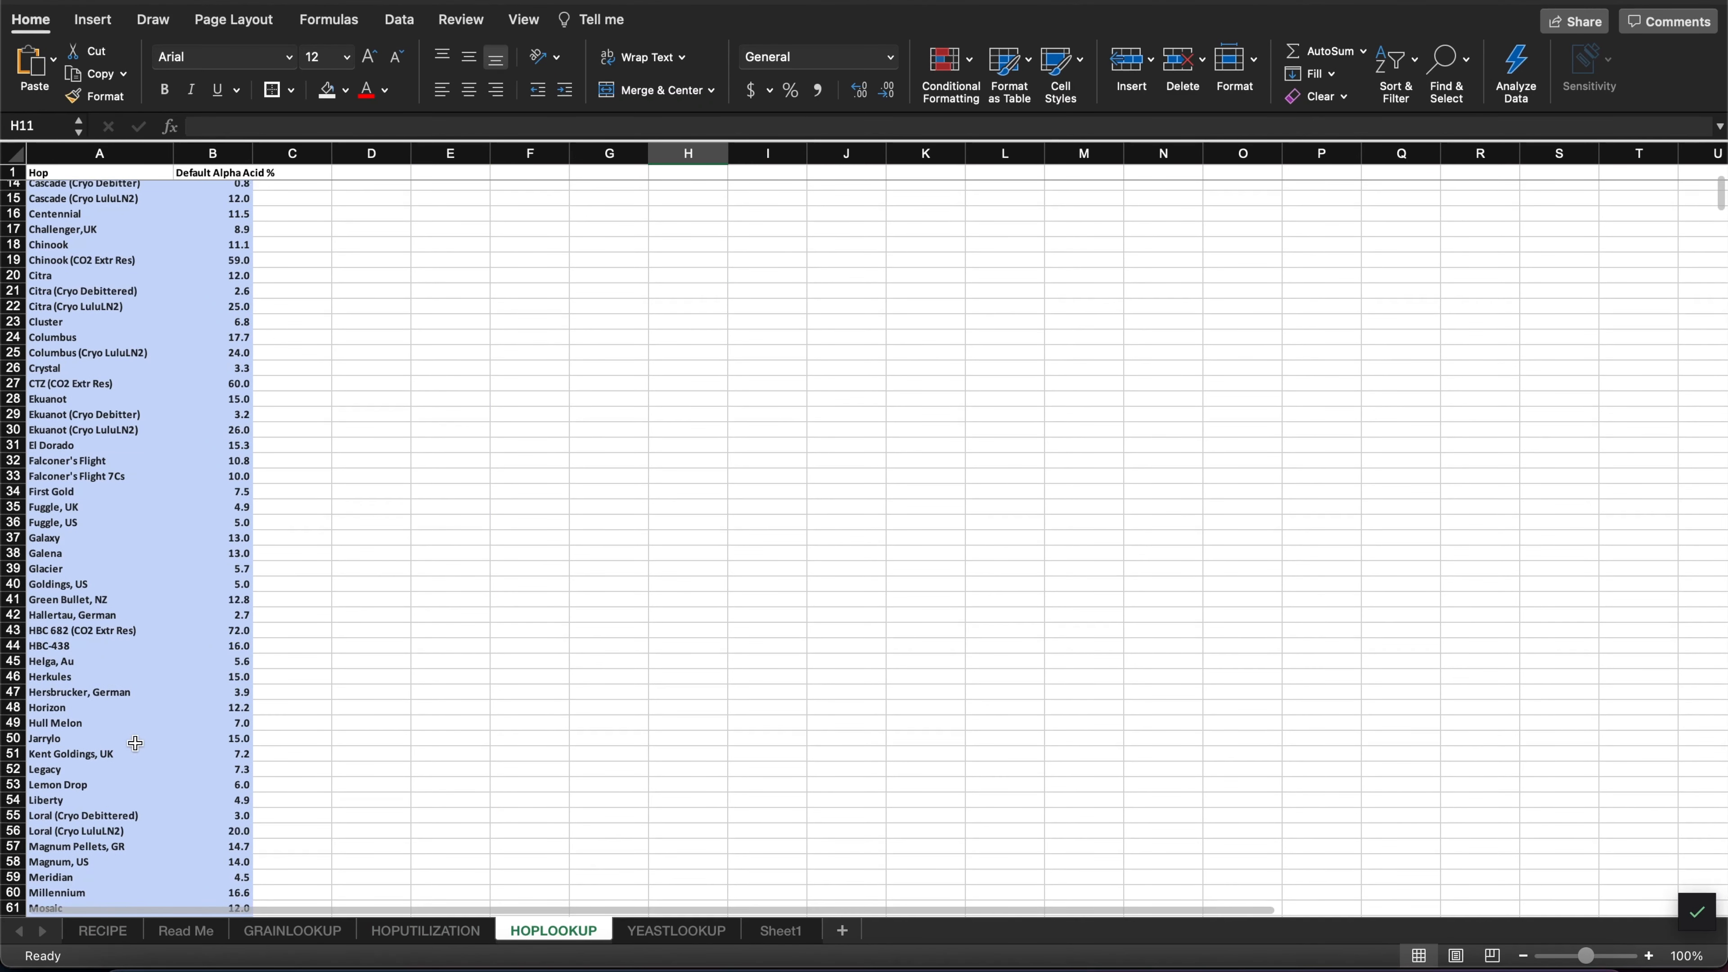
{"action": "right_click", "coordinate": [12, 691]}
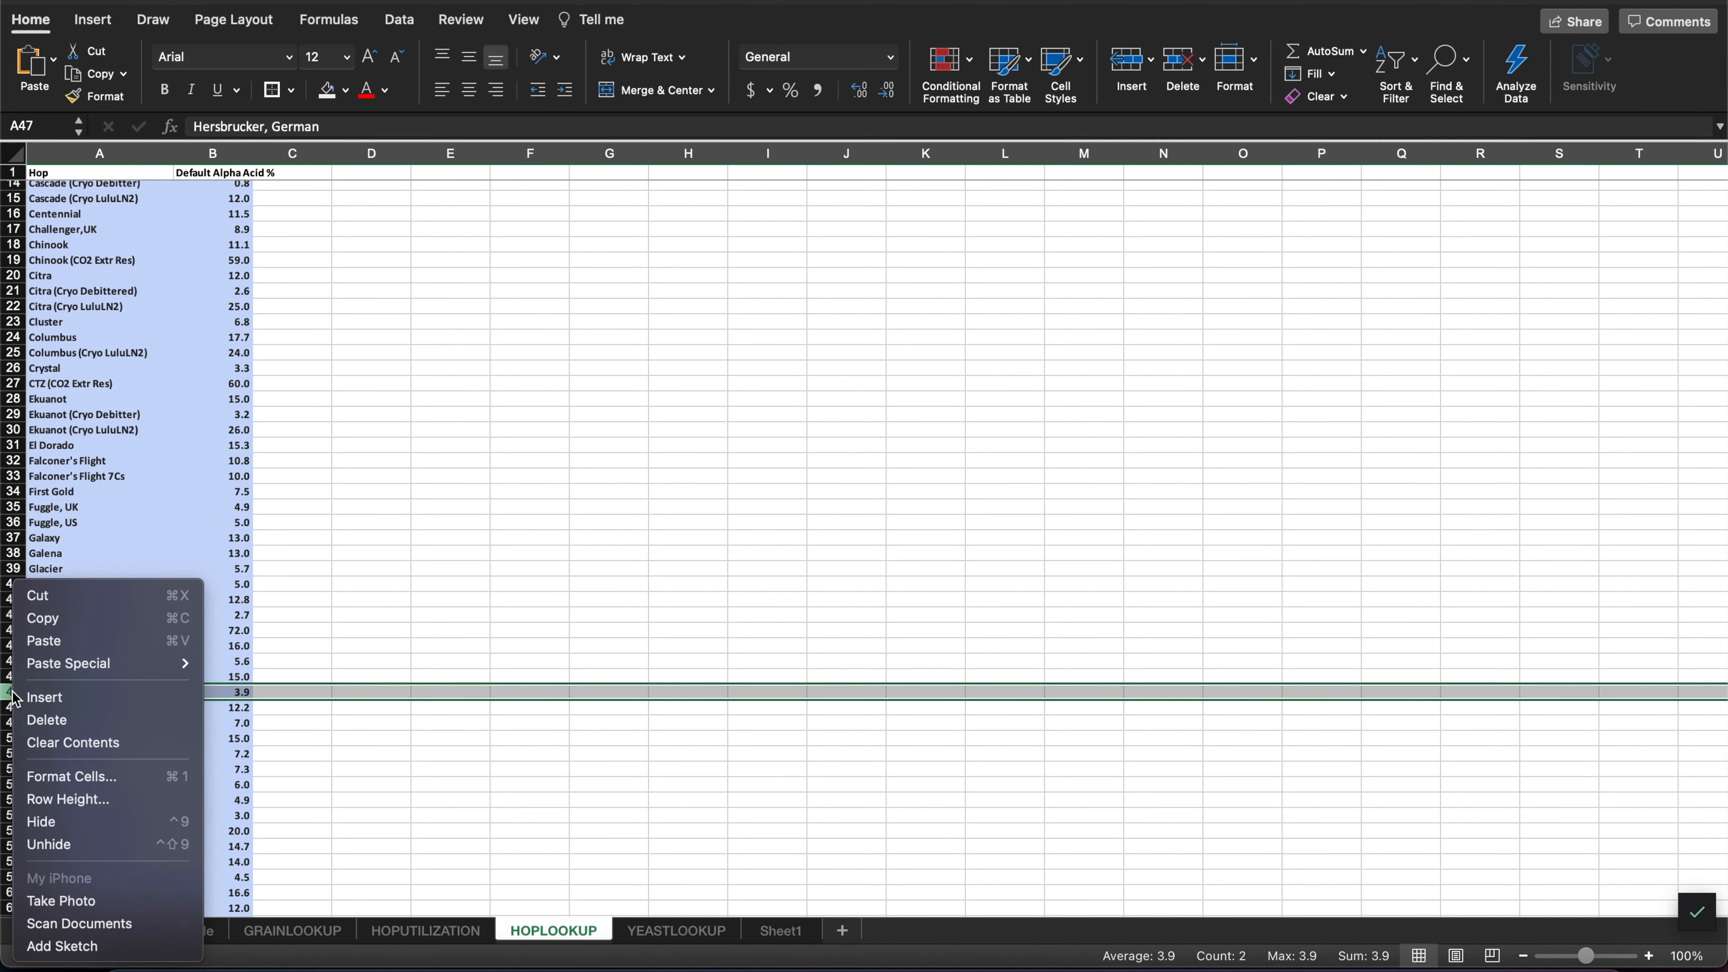
{"action": "key", "text": "Escape"}
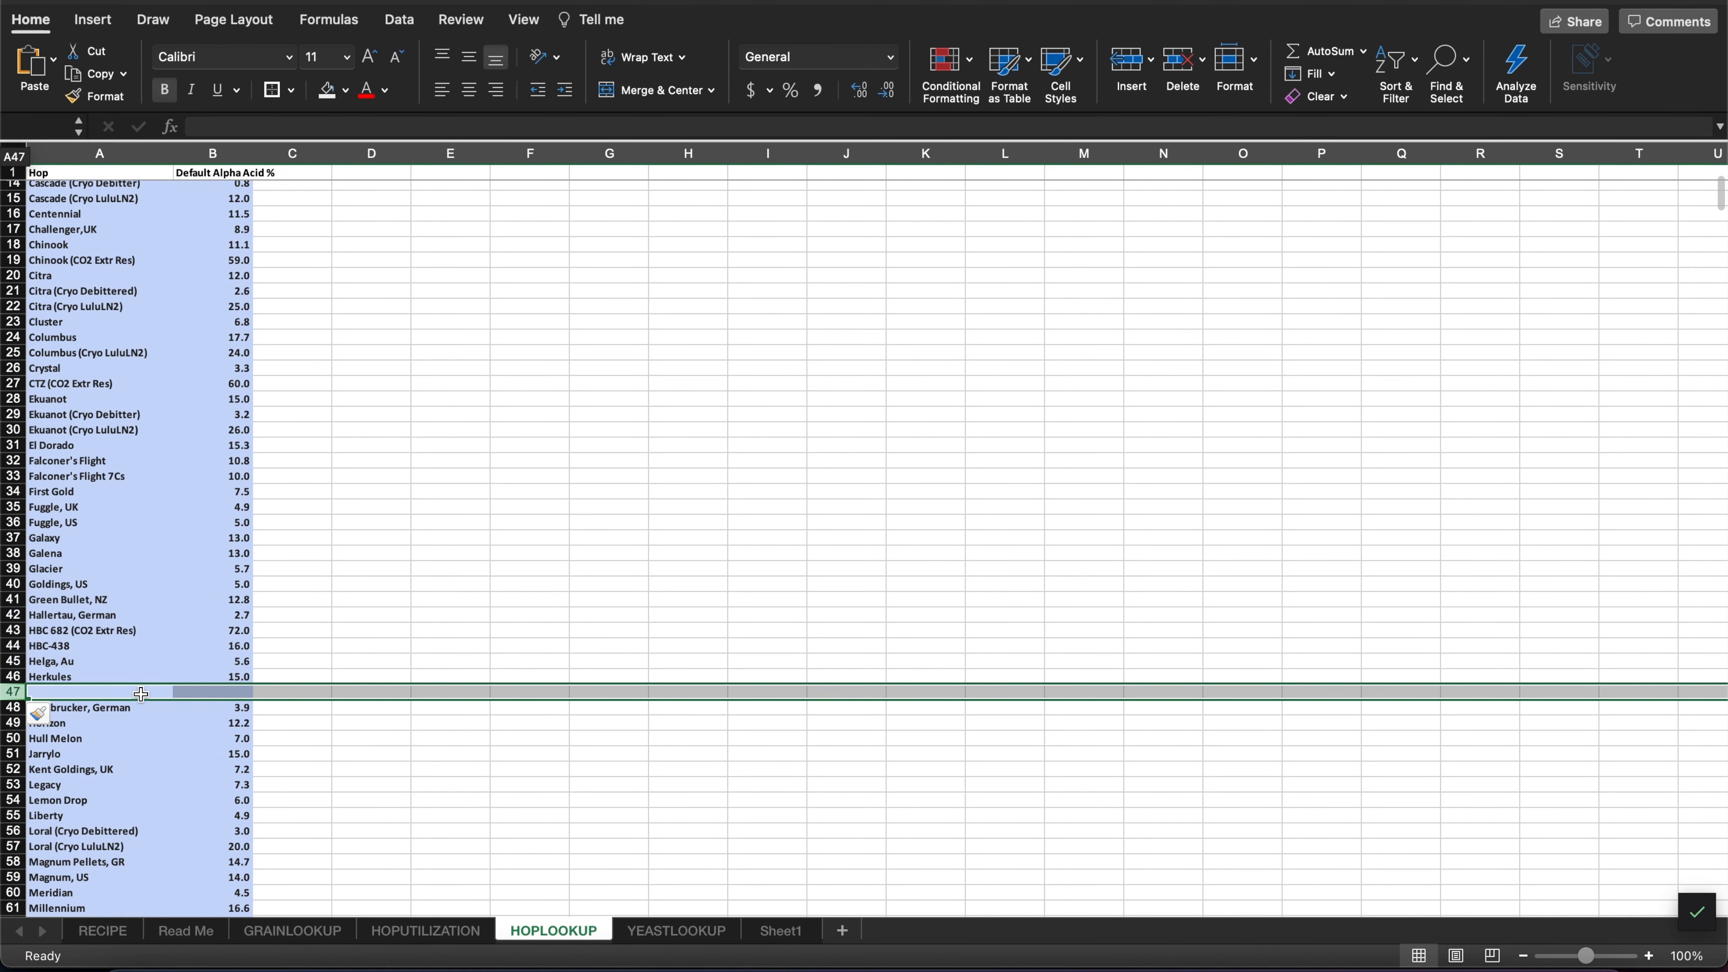
- Fill the blank row 47 with the hop name New Hop and a default alpha acid of 7 %
{"action": "left_click", "coordinate": [133, 692]}
{"action": "type", "text": "New Hop"}
{"action": "key", "text": "Tab"}
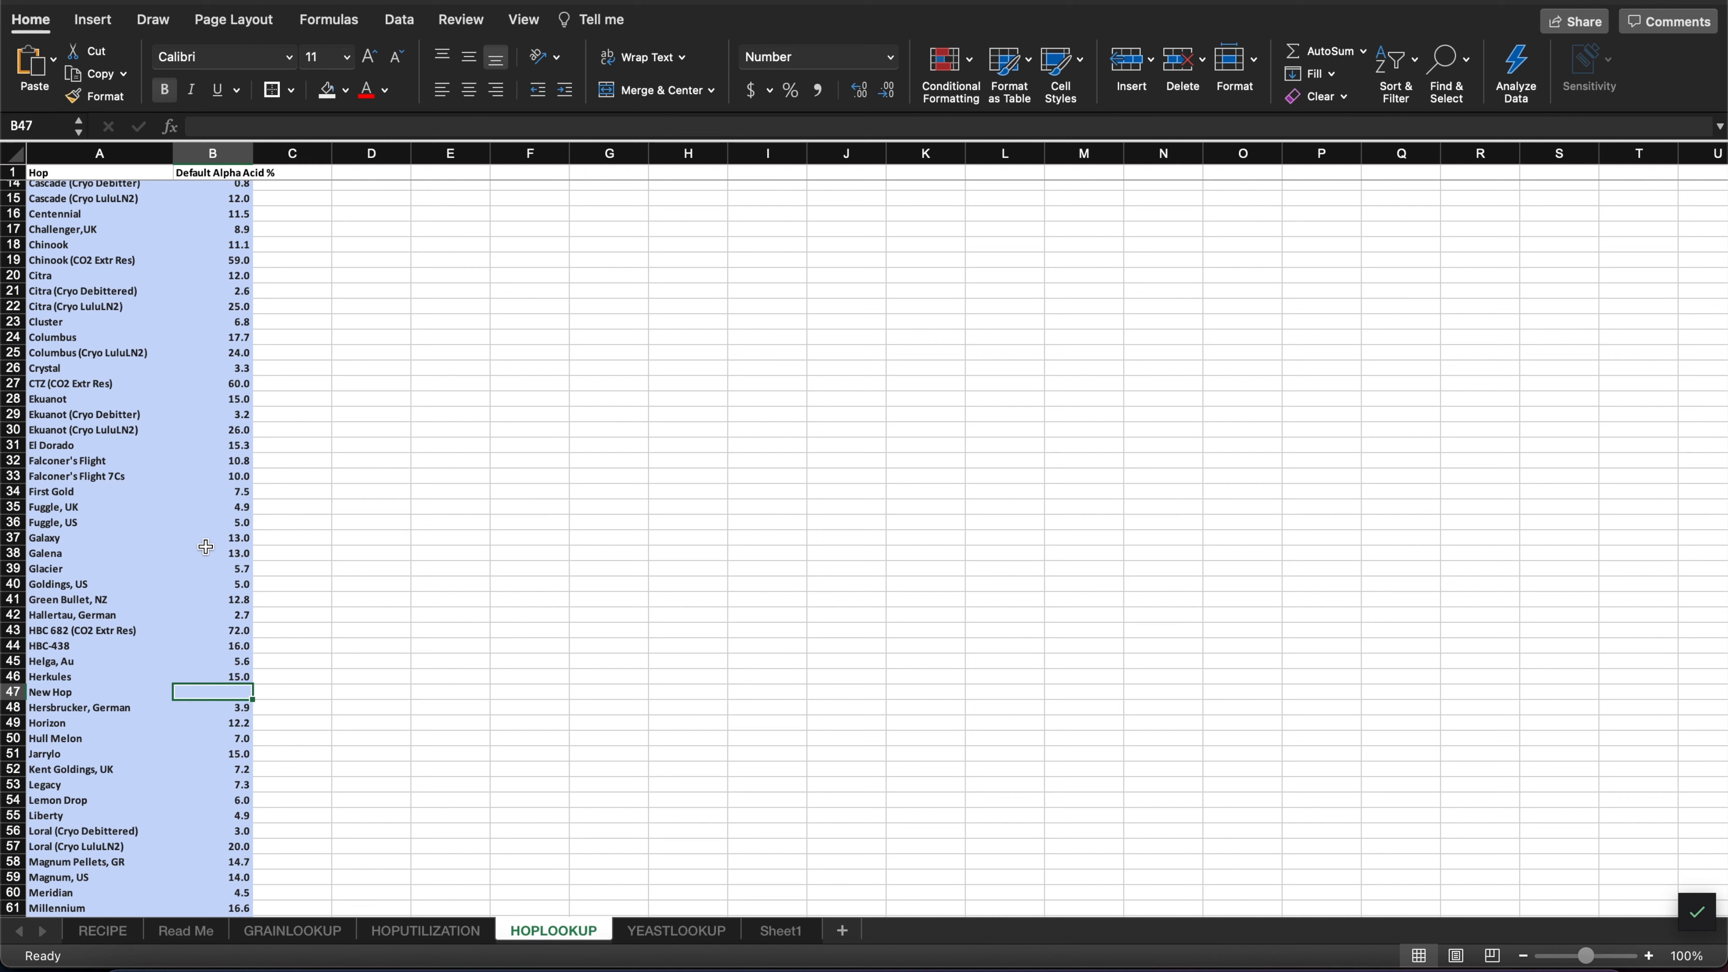
{"action": "type", "text": "7"}
{"action": "key", "text": "Return"}
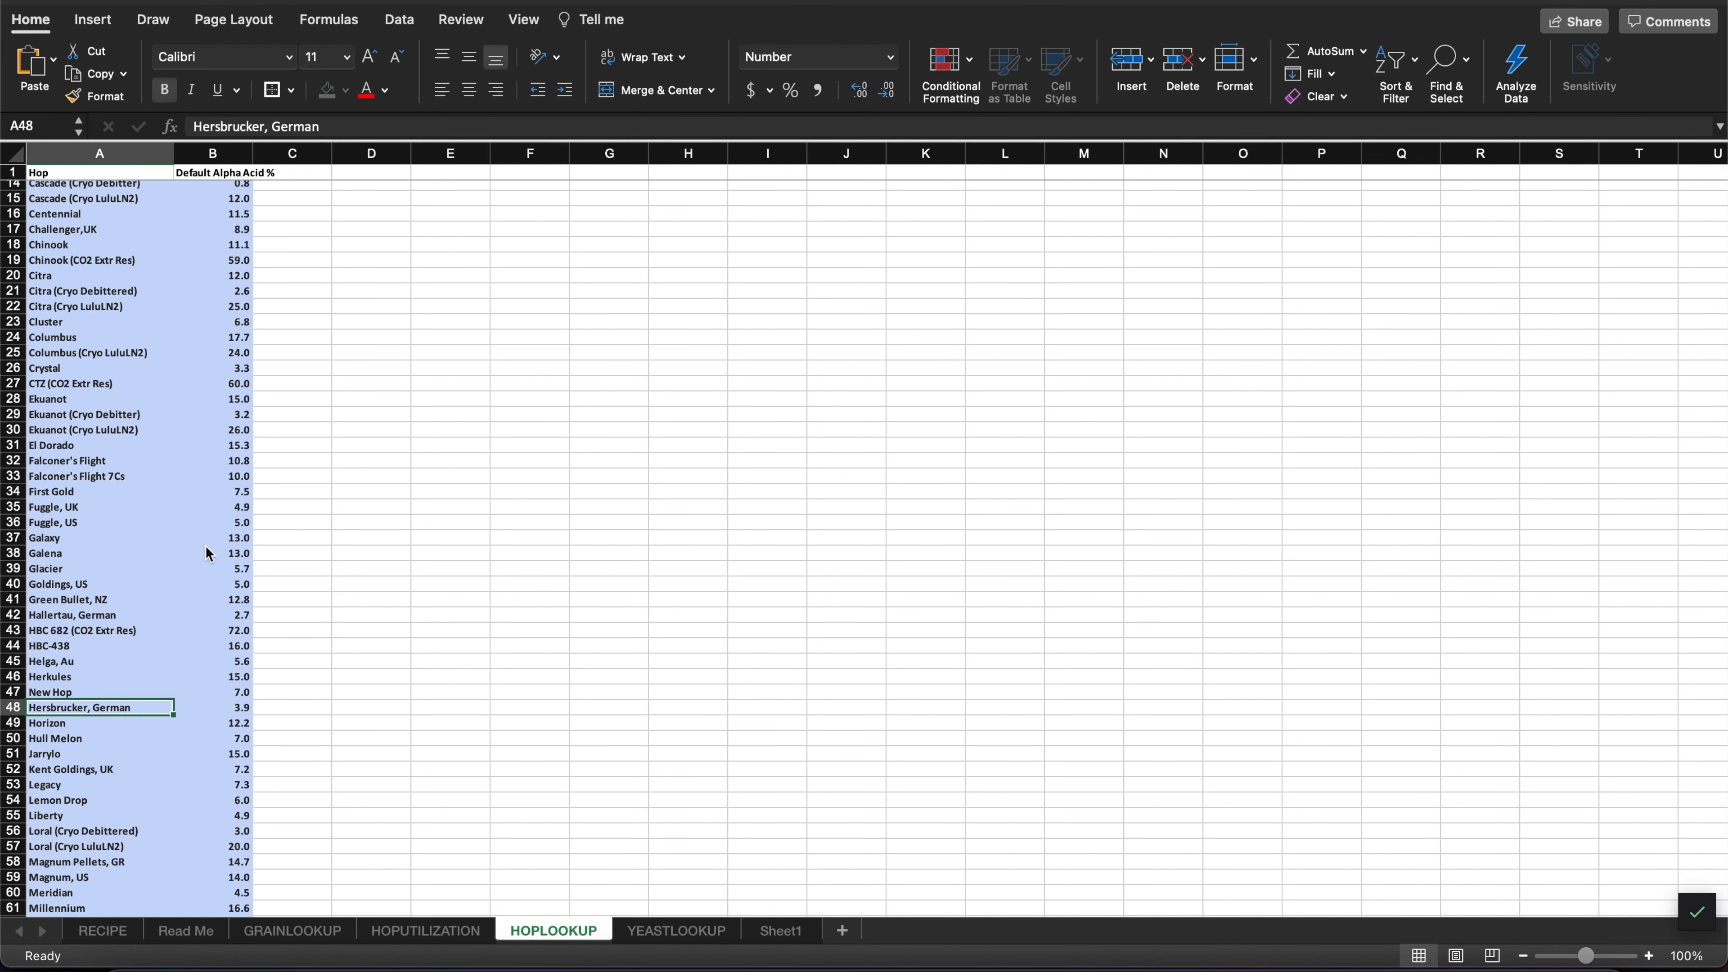
- Back on the RECIPE sheet, set the Kent Goldings, UK hop amount to 12 g
{"action": "left_click", "coordinate": [102, 931]}
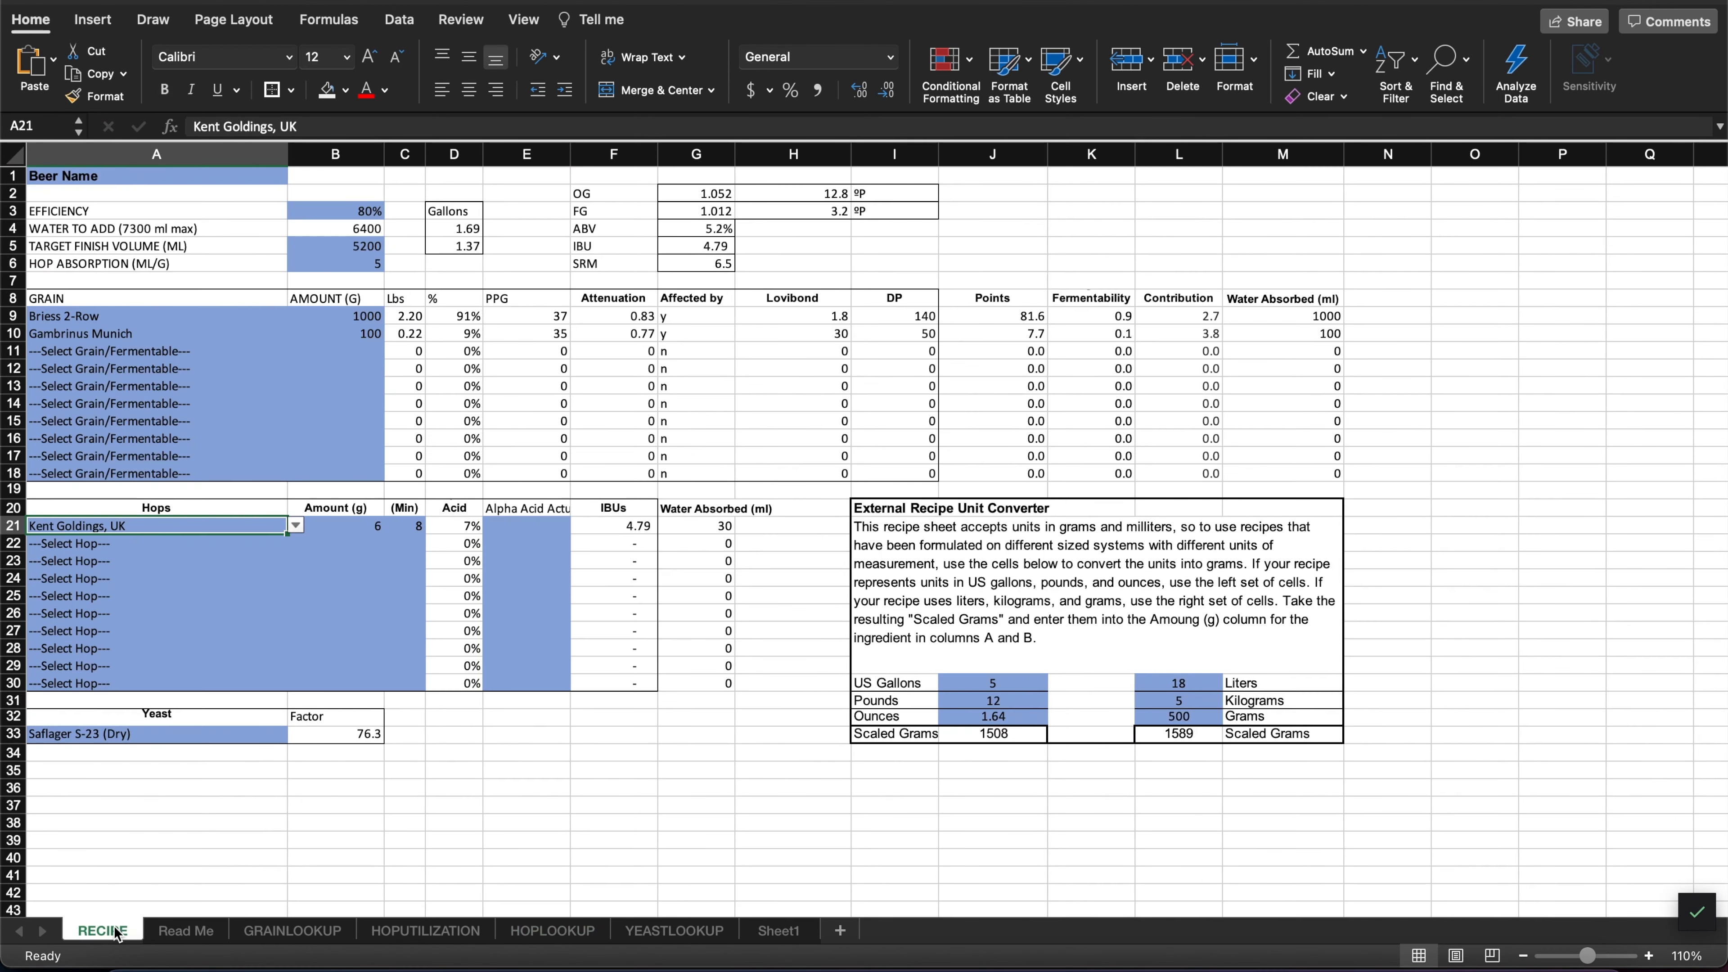
{"action": "left_click", "coordinate": [262, 548]}
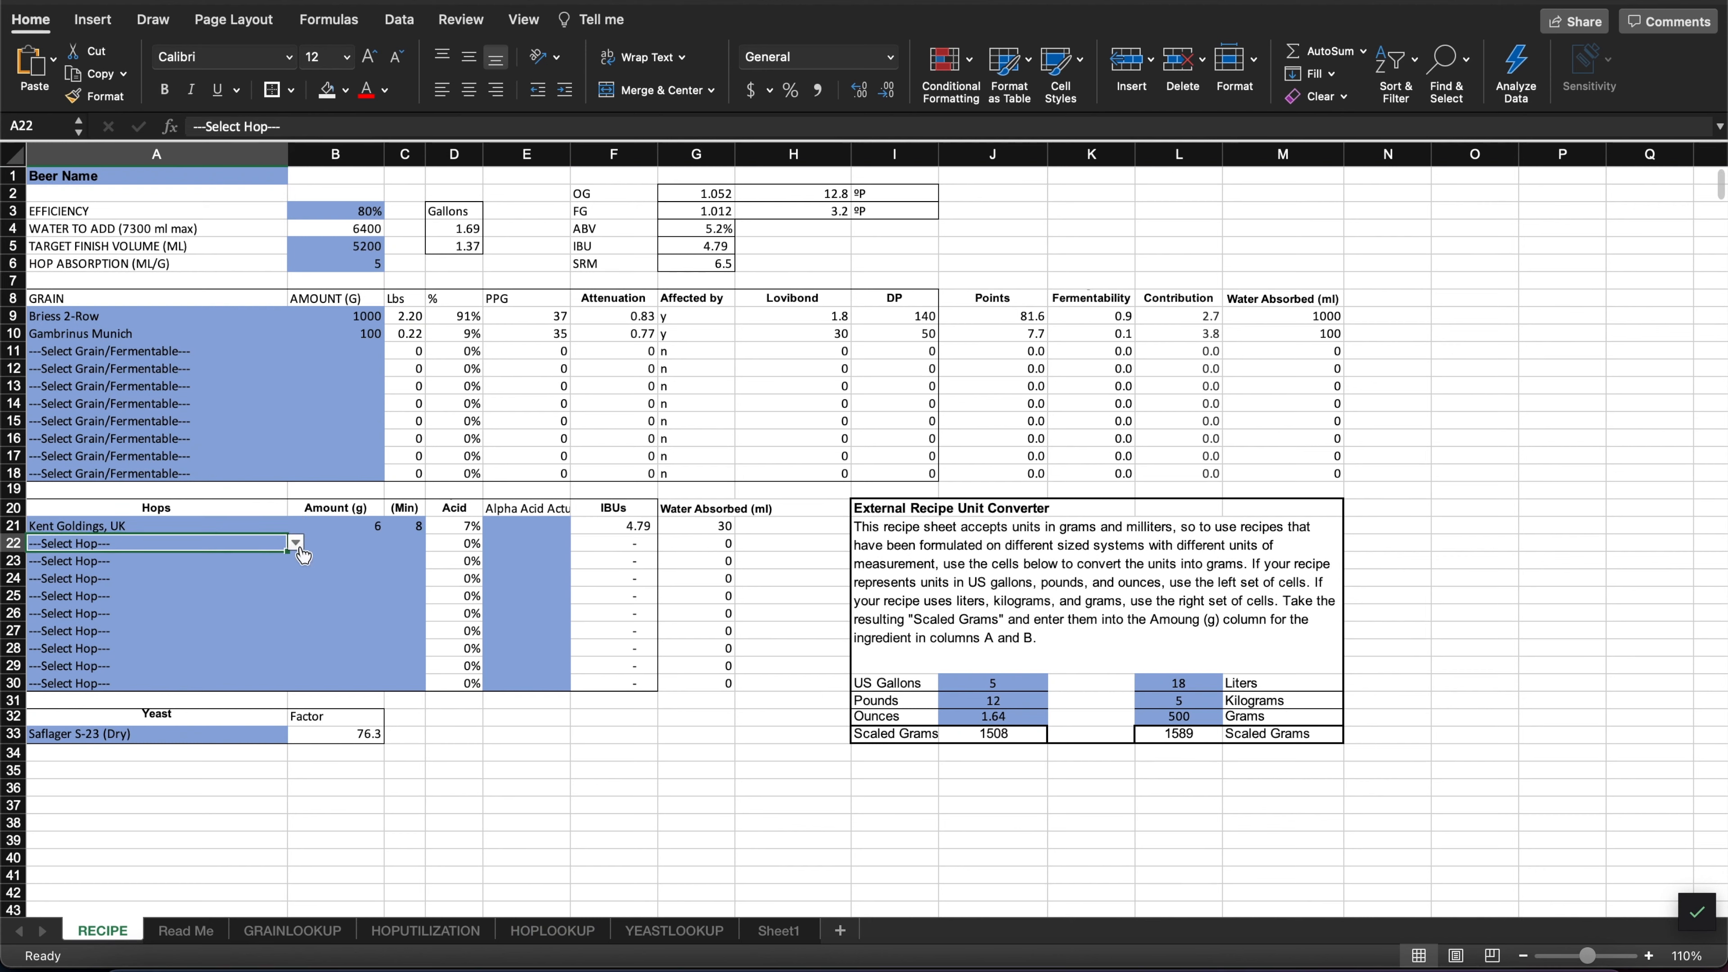
{"action": "left_click", "coordinate": [331, 544]}
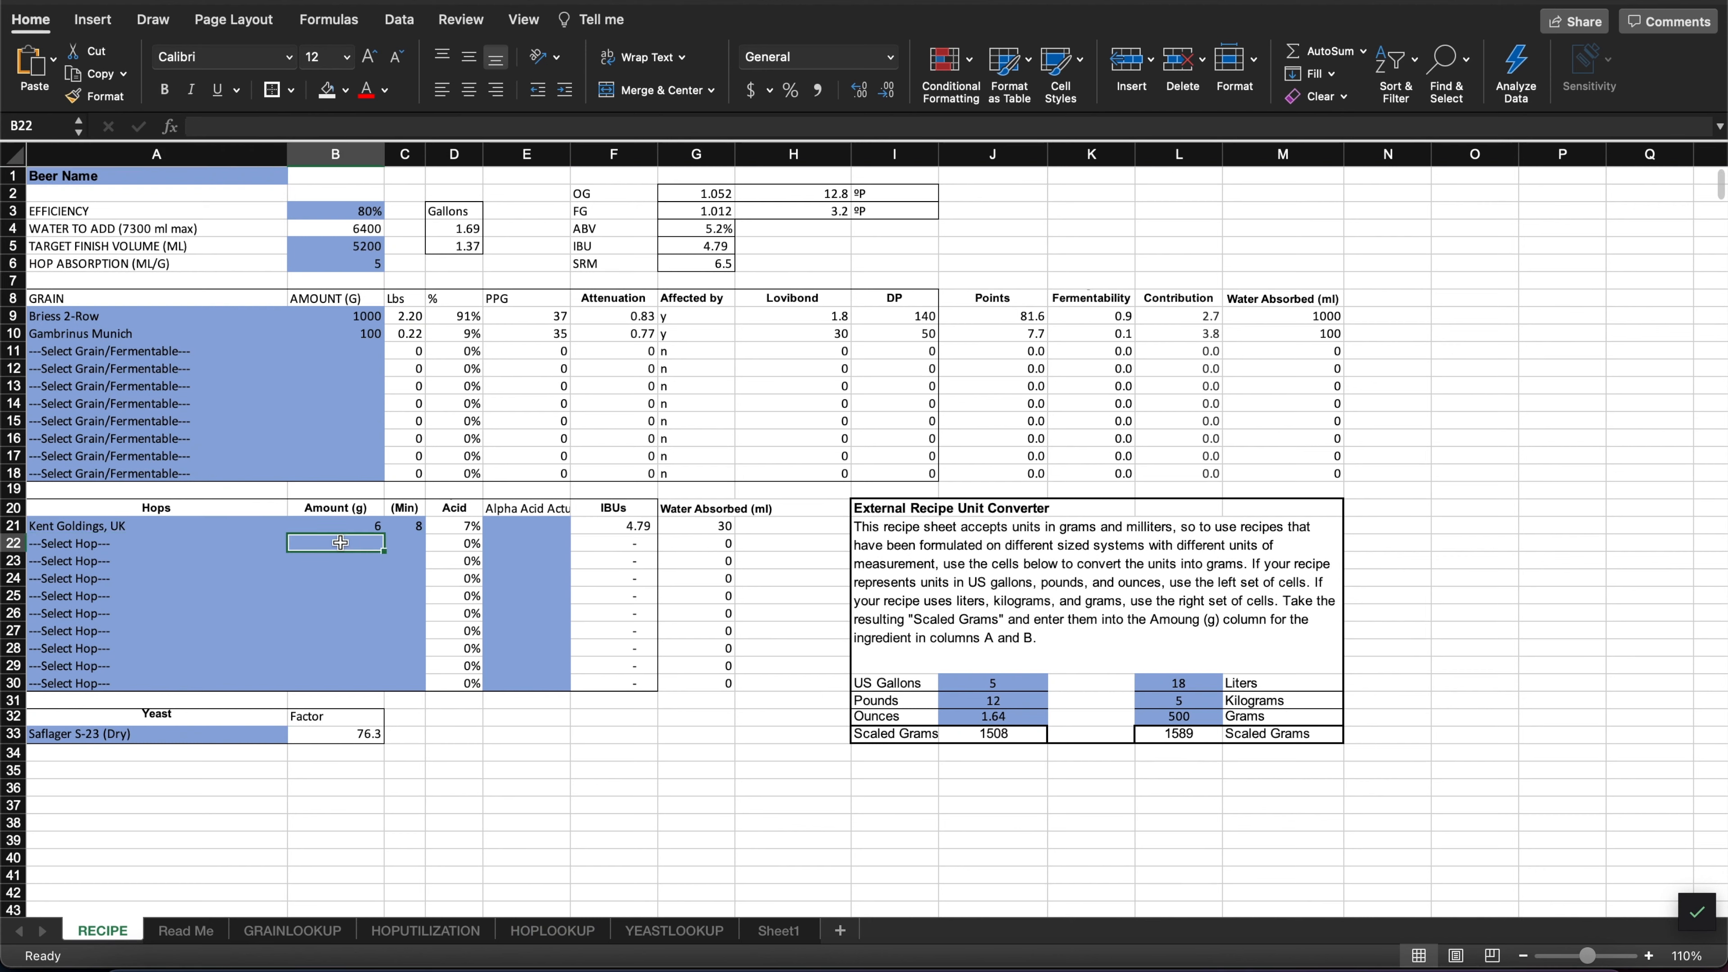
{"action": "left_click", "coordinate": [328, 526]}
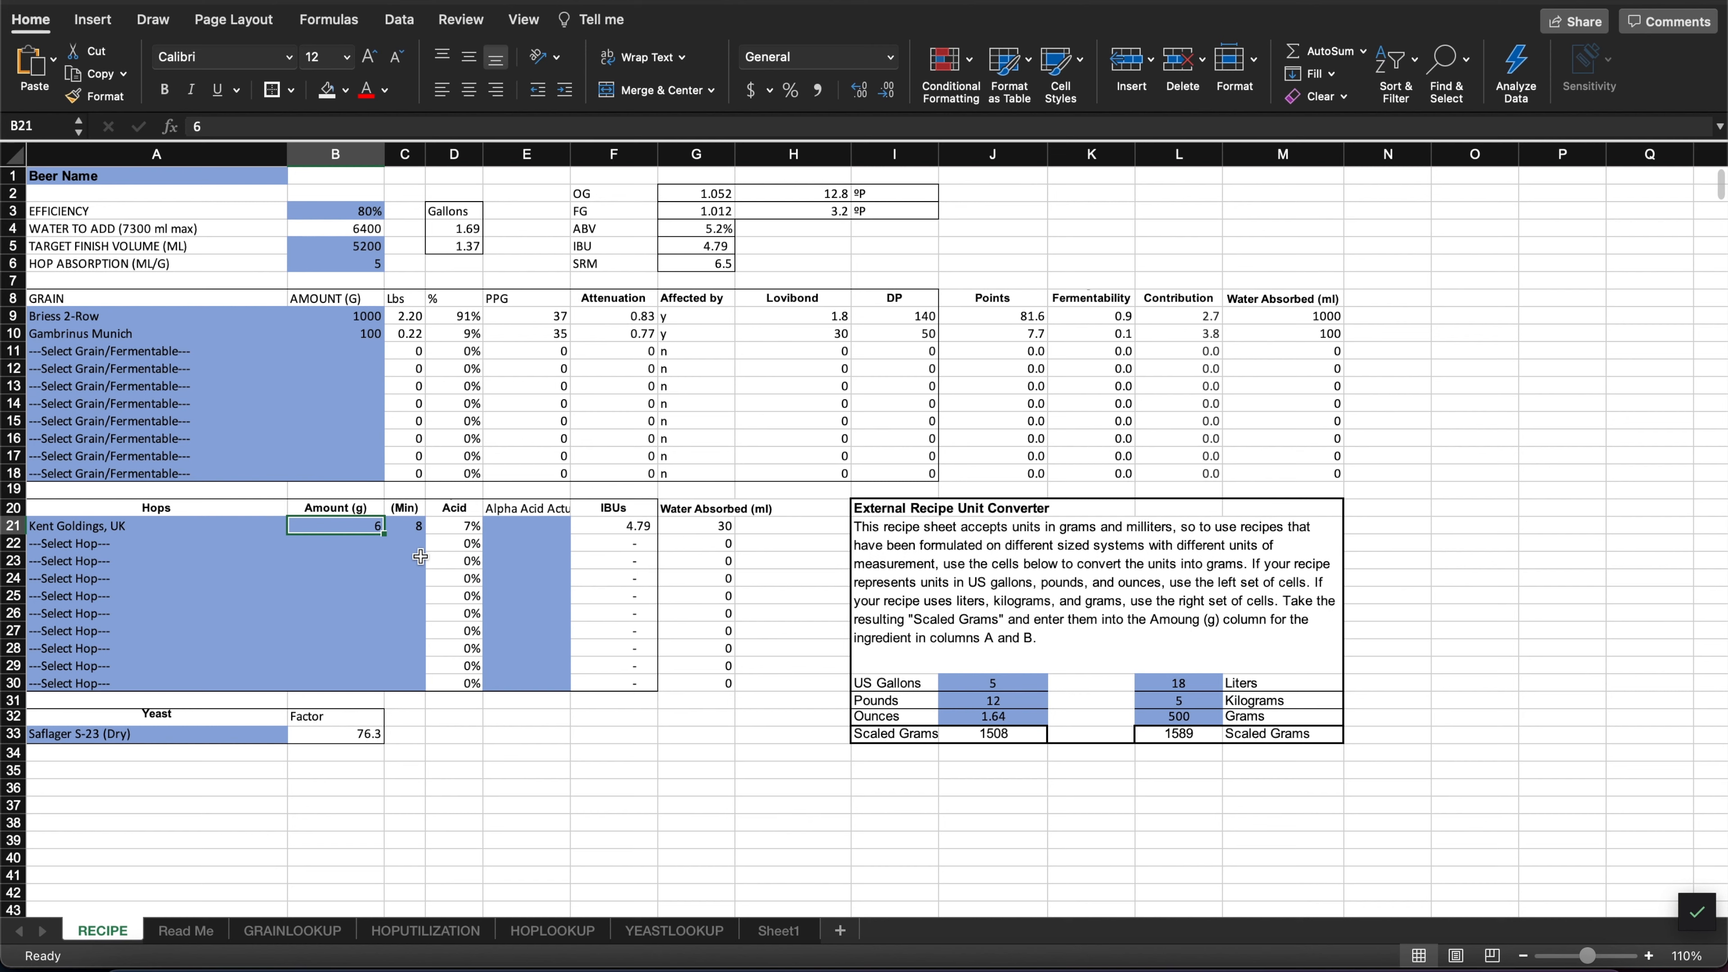
{"action": "type", "text": "12"}
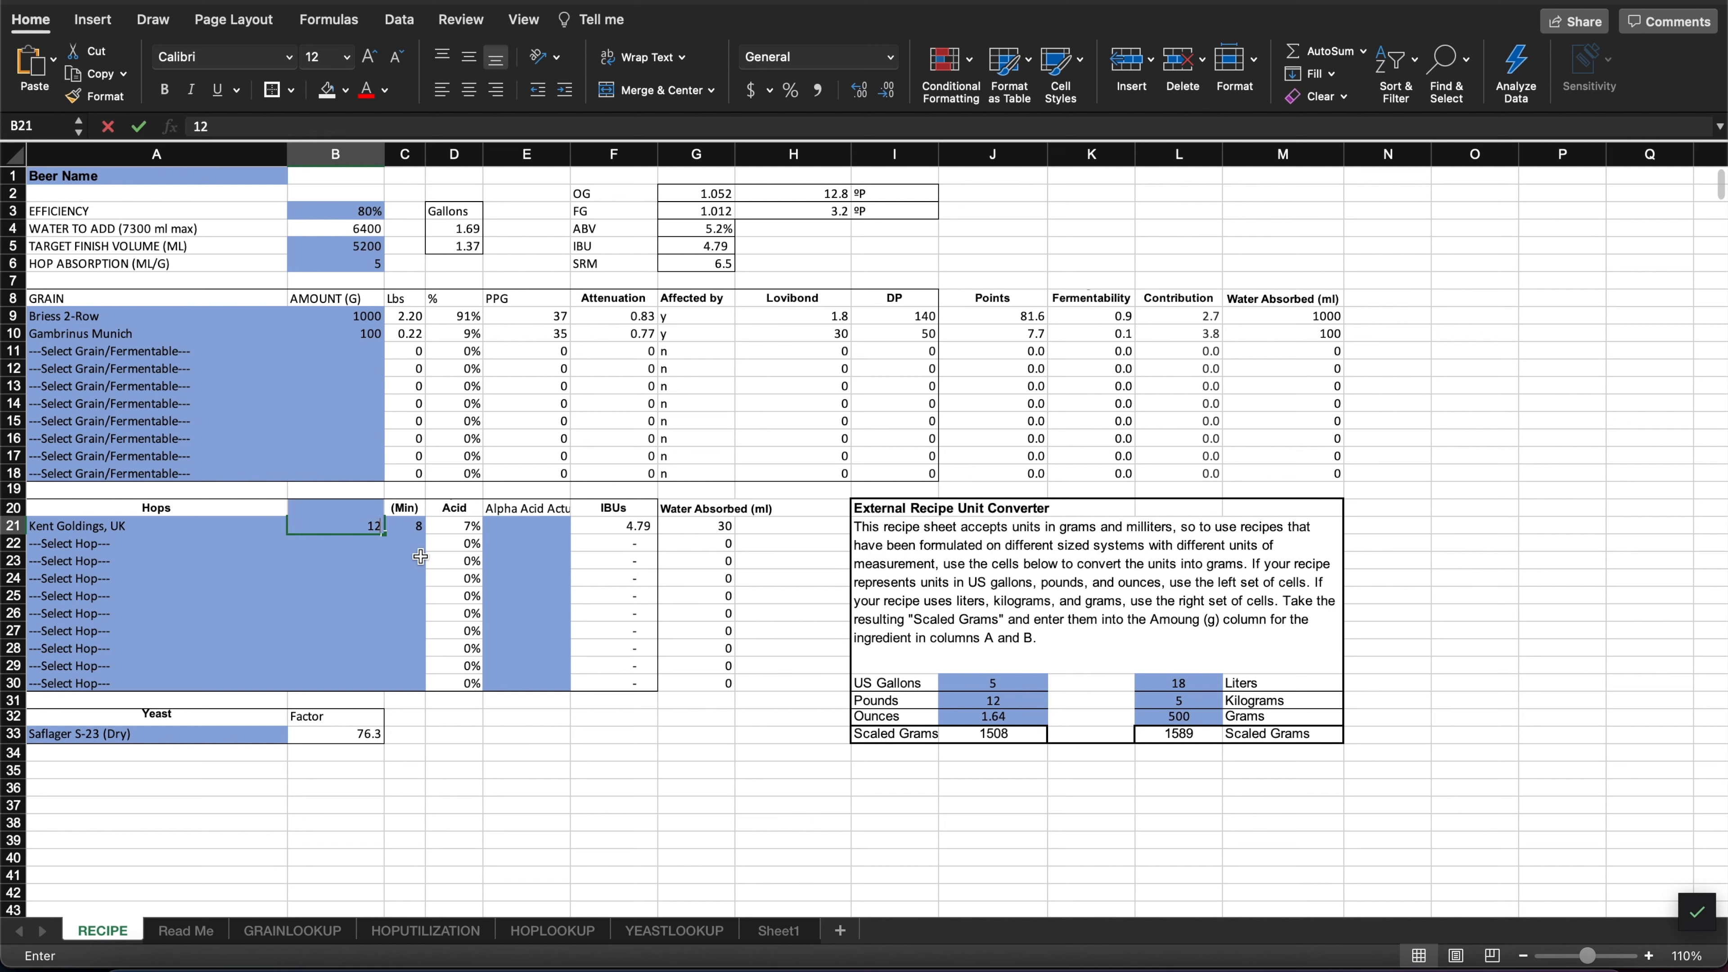
{"action": "key", "text": "Tab"}
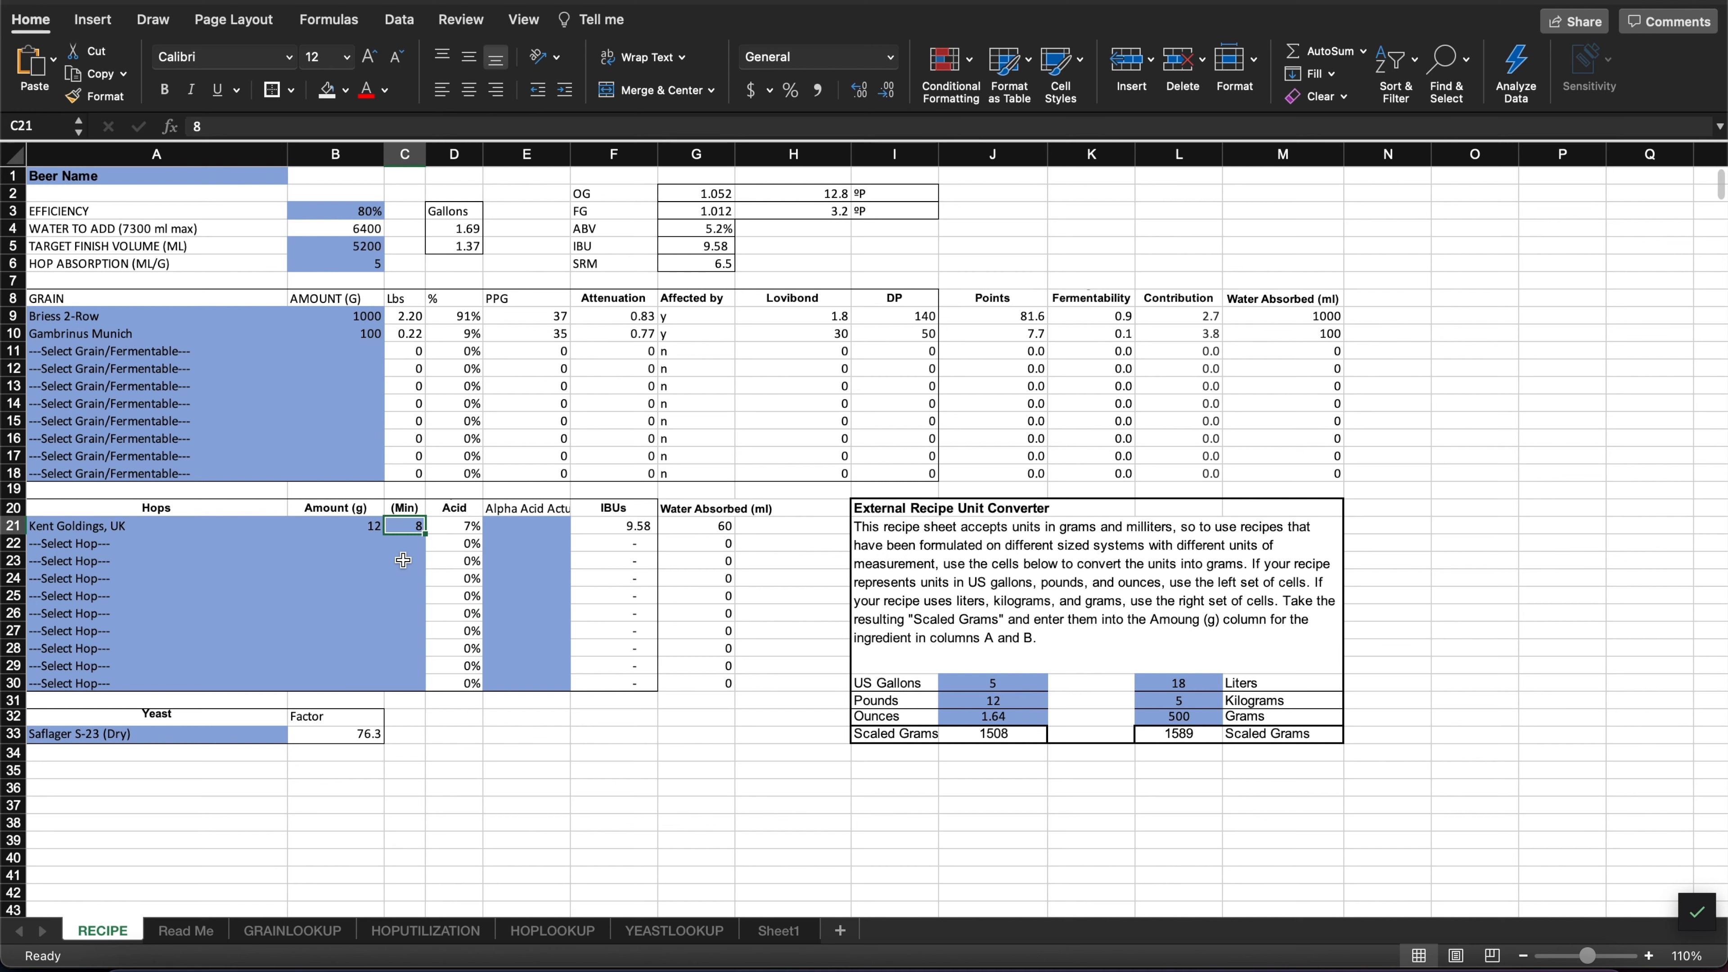
- Set the Kent Goldings, UK boil time to 60 minutes and inspect its IBU formula
{"action": "type", "text": "60"}
{"action": "key", "text": "Return"}
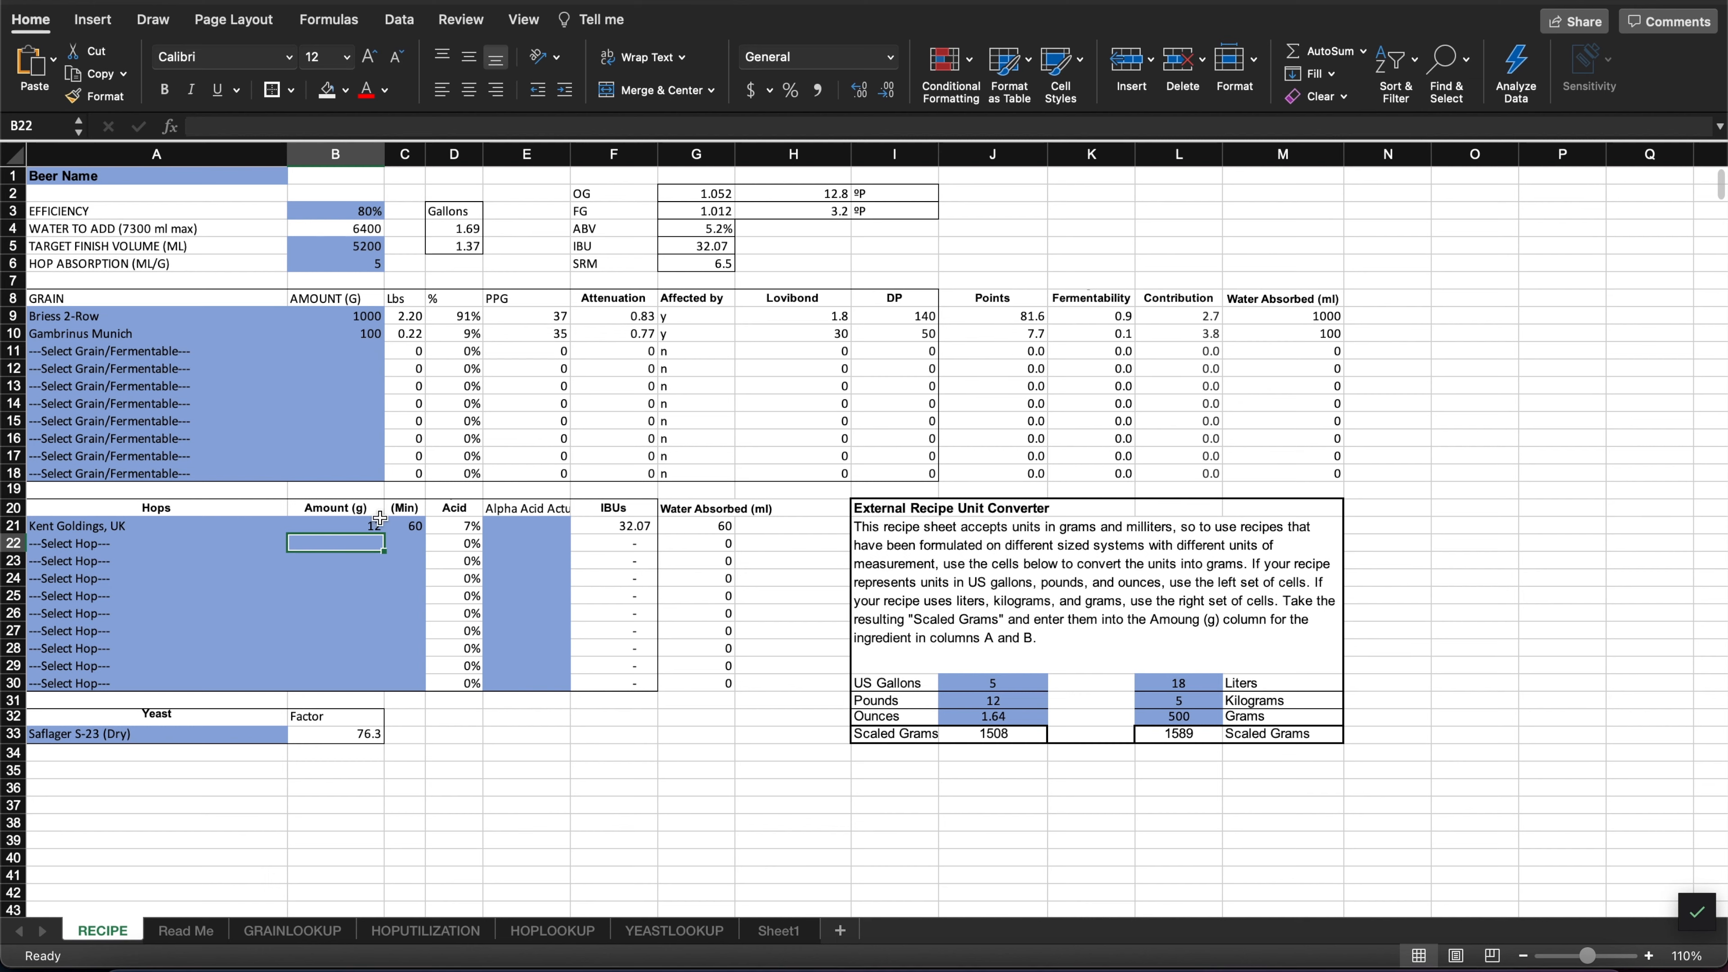
{"action": "left_click", "coordinate": [353, 524]}
{"action": "left_click", "coordinate": [405, 525]}
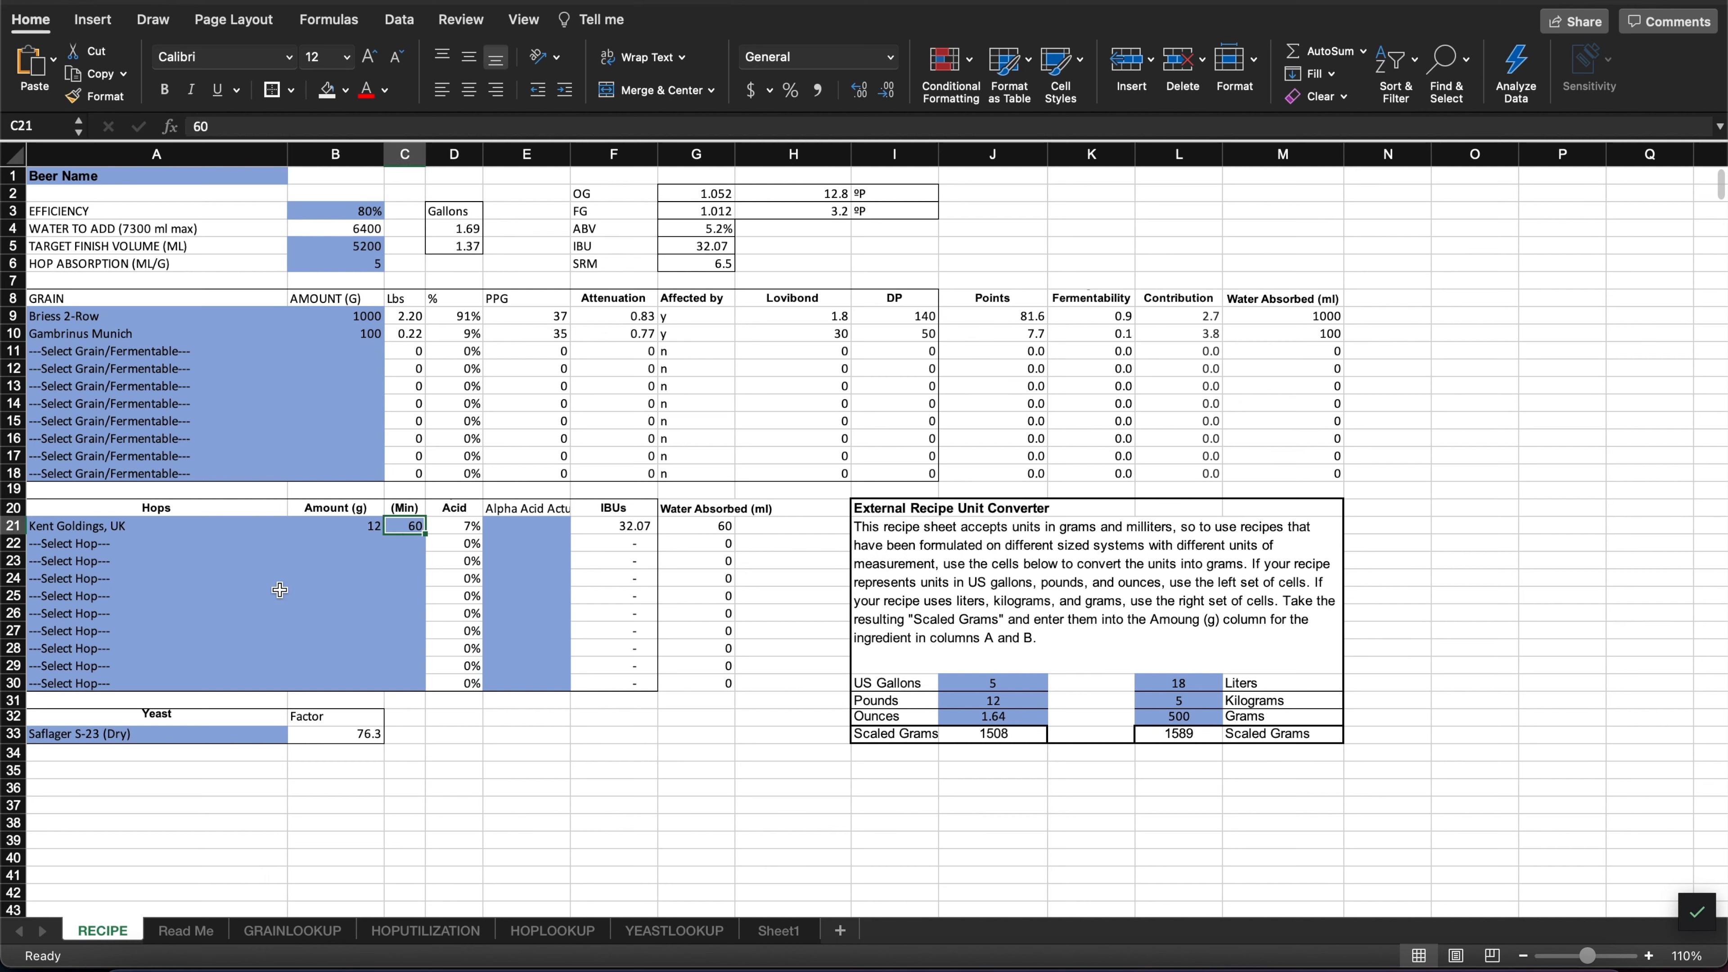
{"action": "left_click", "coordinate": [620, 531]}
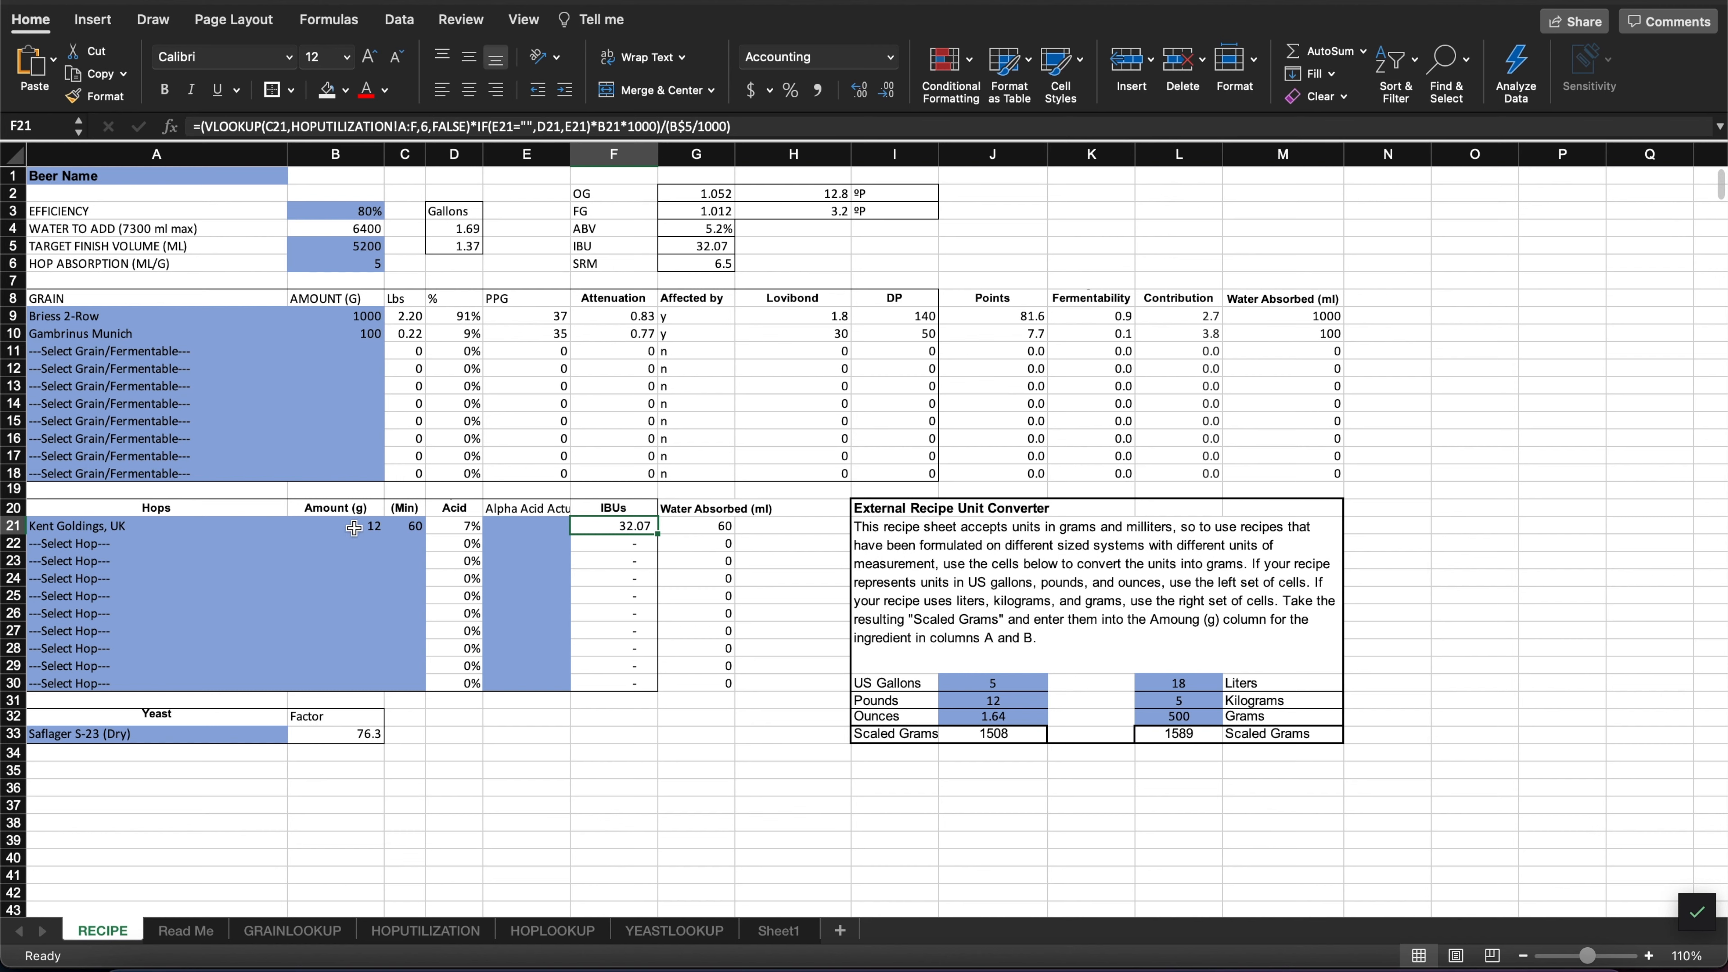
{"action": "left_click", "coordinate": [406, 528]}
{"action": "left_click", "coordinate": [585, 526]}
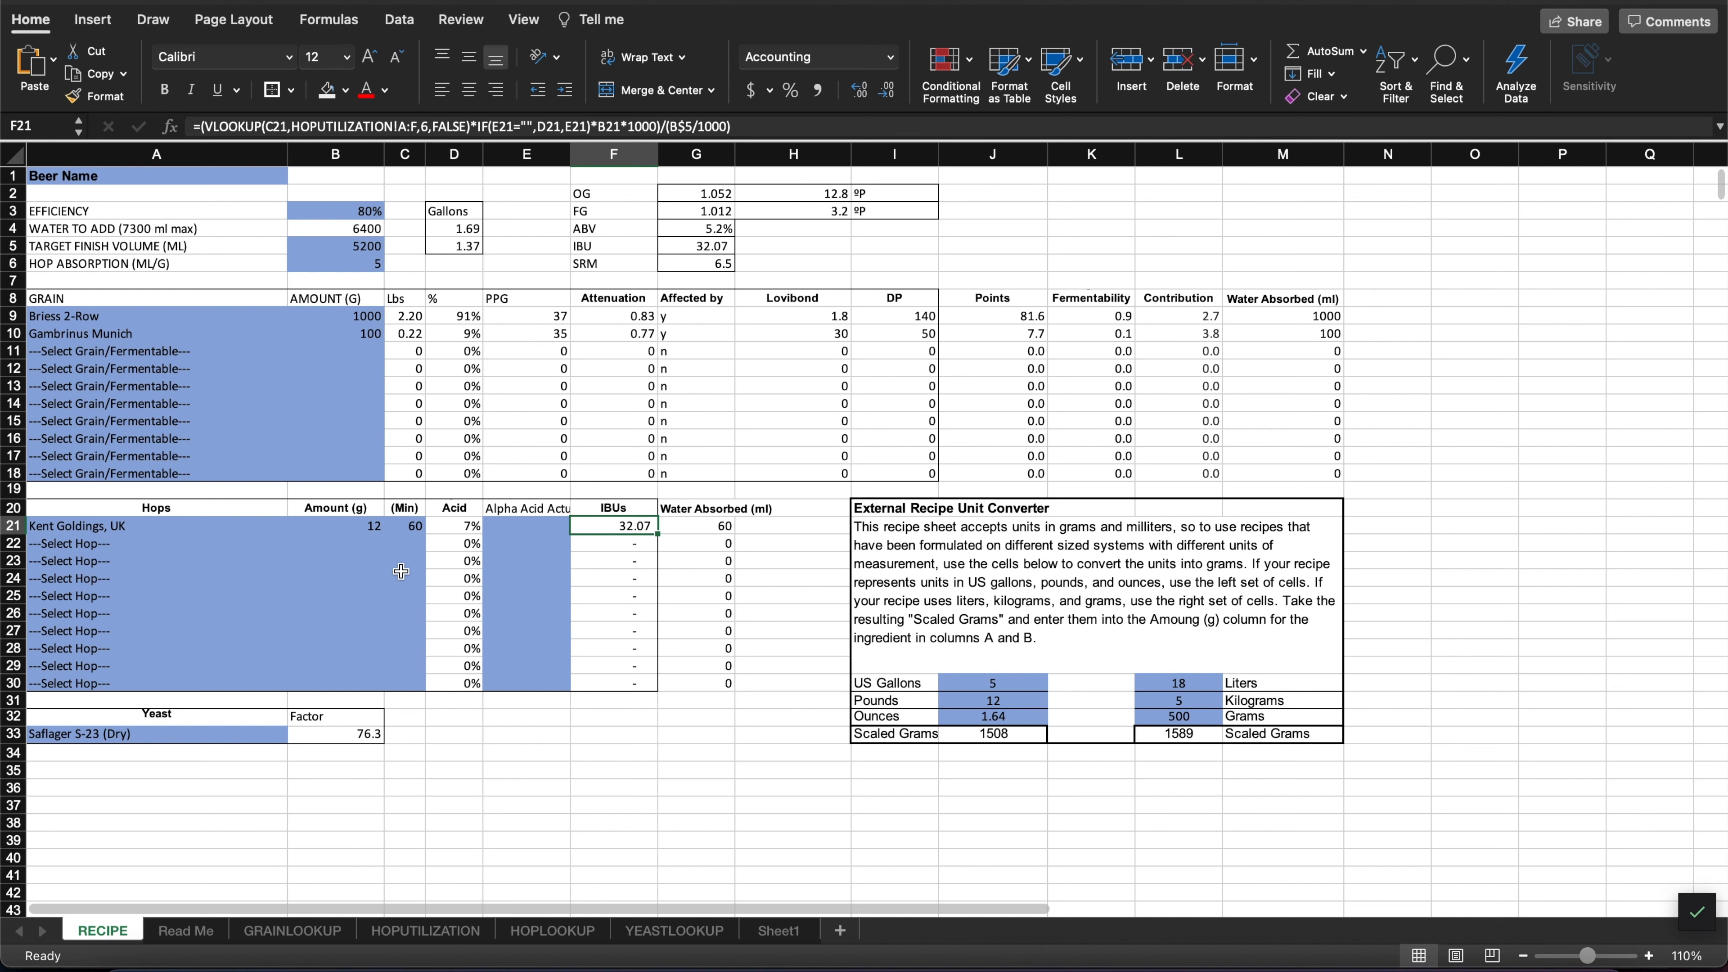
- Enter an actual alpha acid of 8.5% for Kent Goldings, UK as an override of the default and check the IBU calculation
{"action": "left_click", "coordinate": [439, 528]}
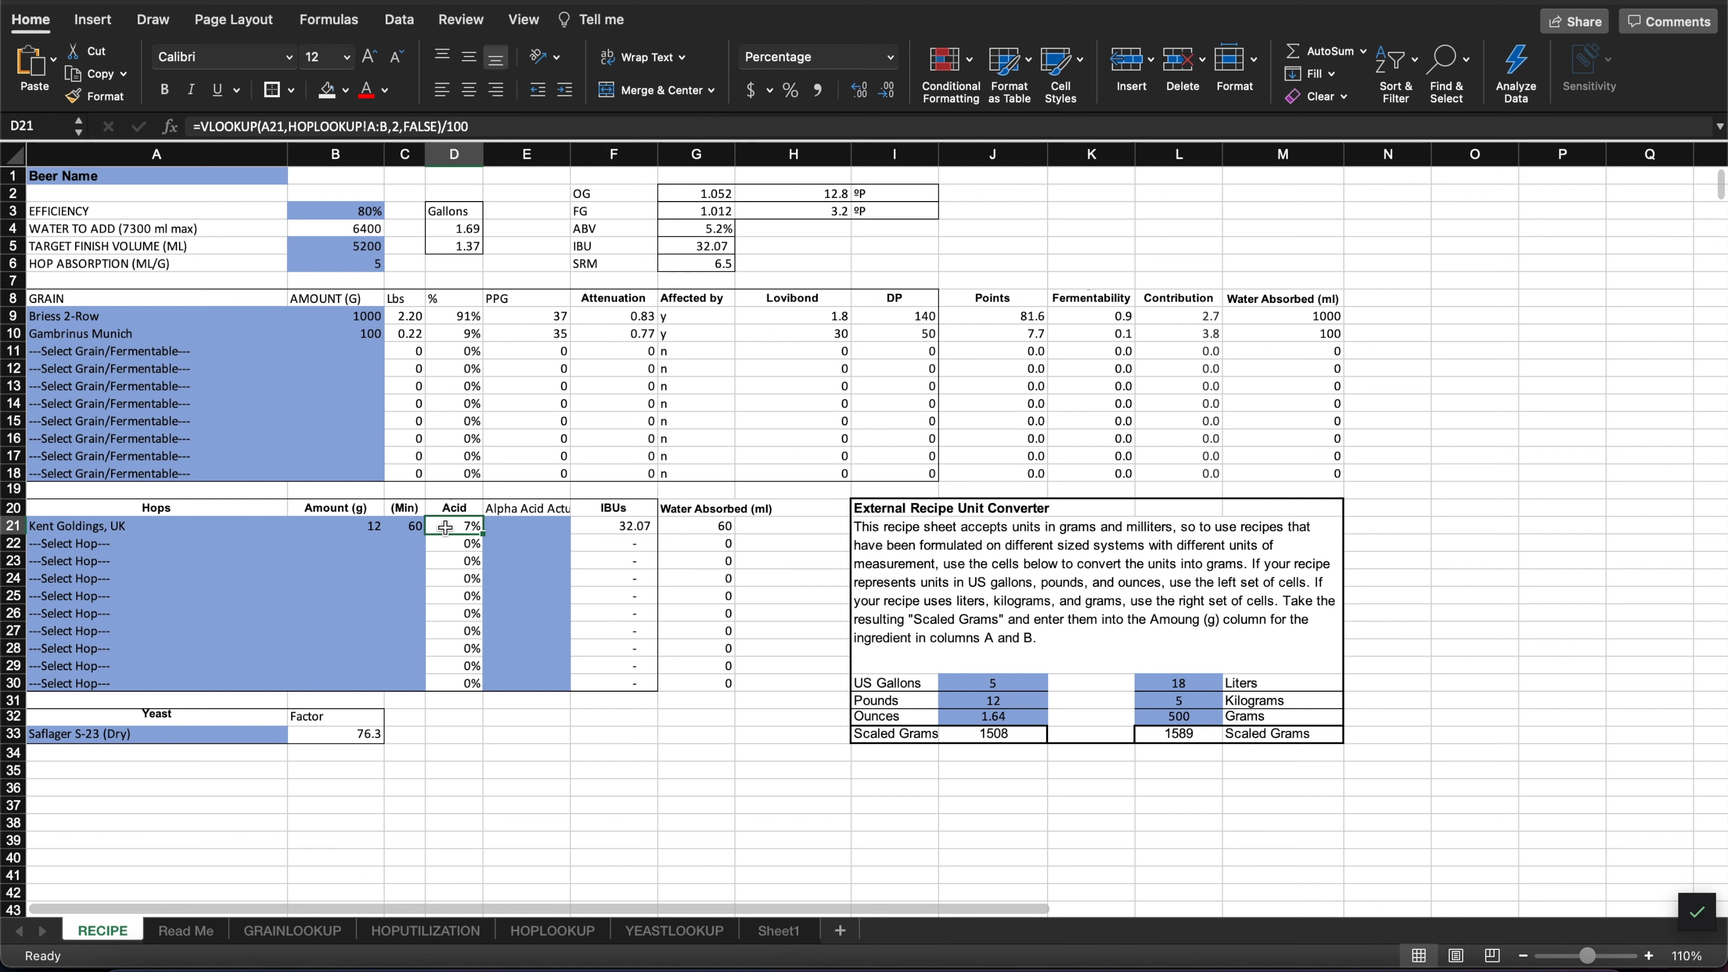
{"action": "left_click", "coordinate": [507, 525]}
{"action": "type", "text": "8.5%"}
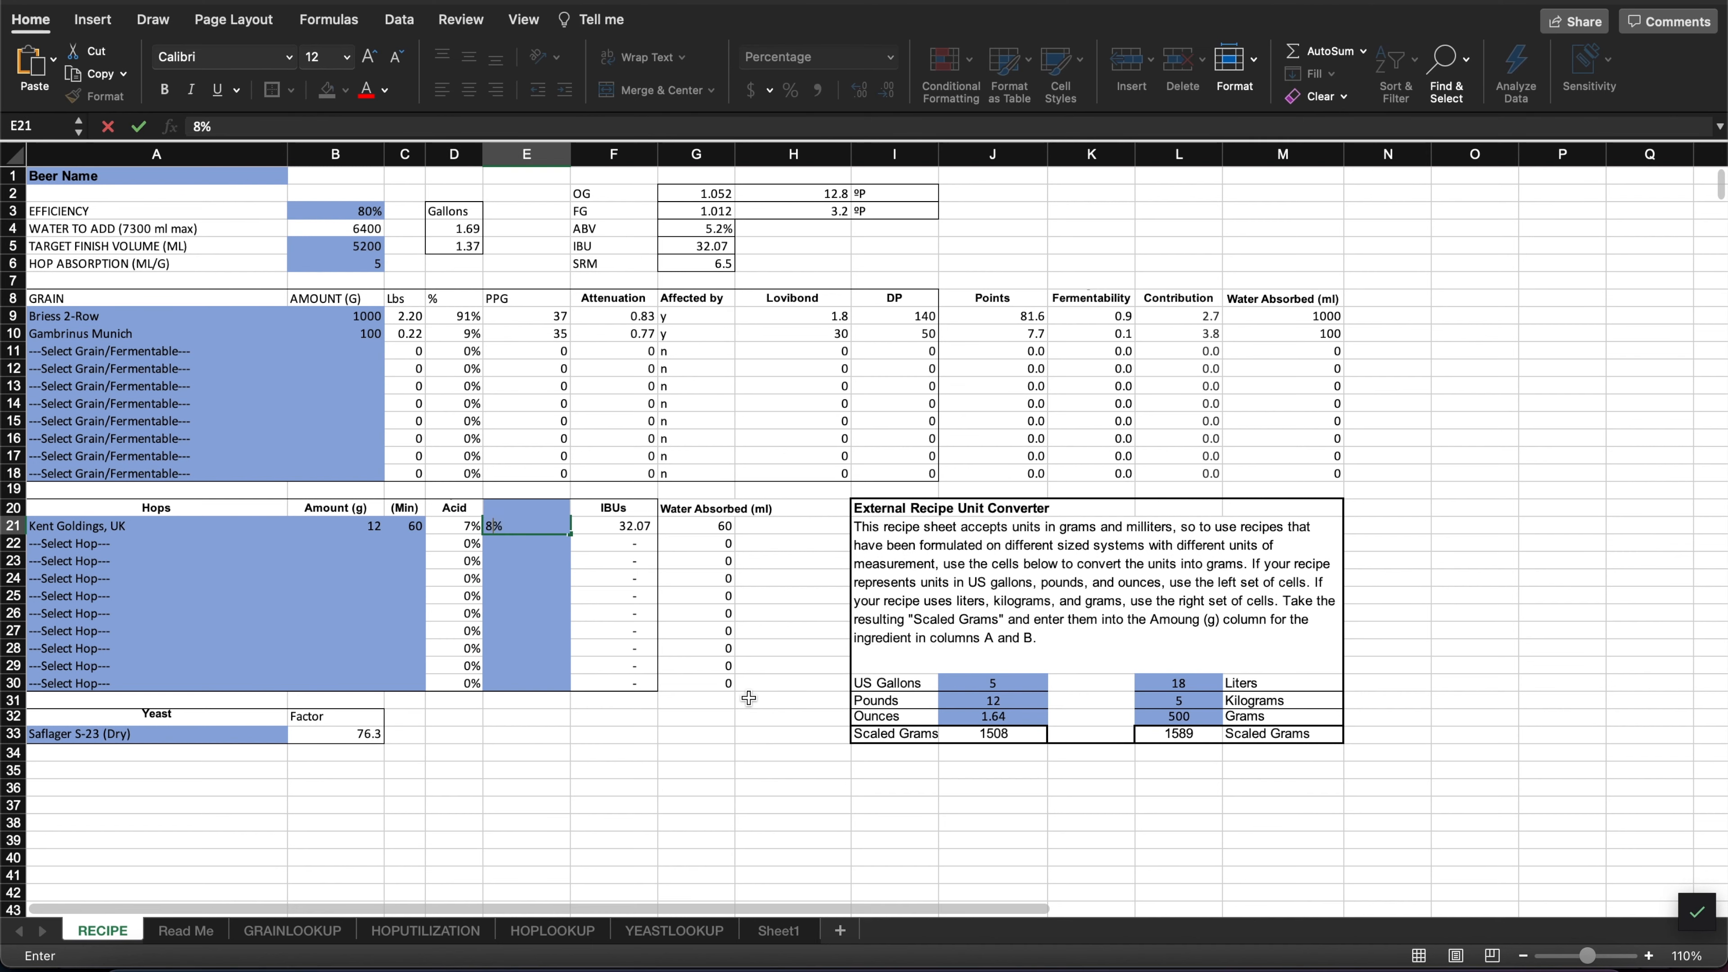
{"action": "key", "text": "Return"}
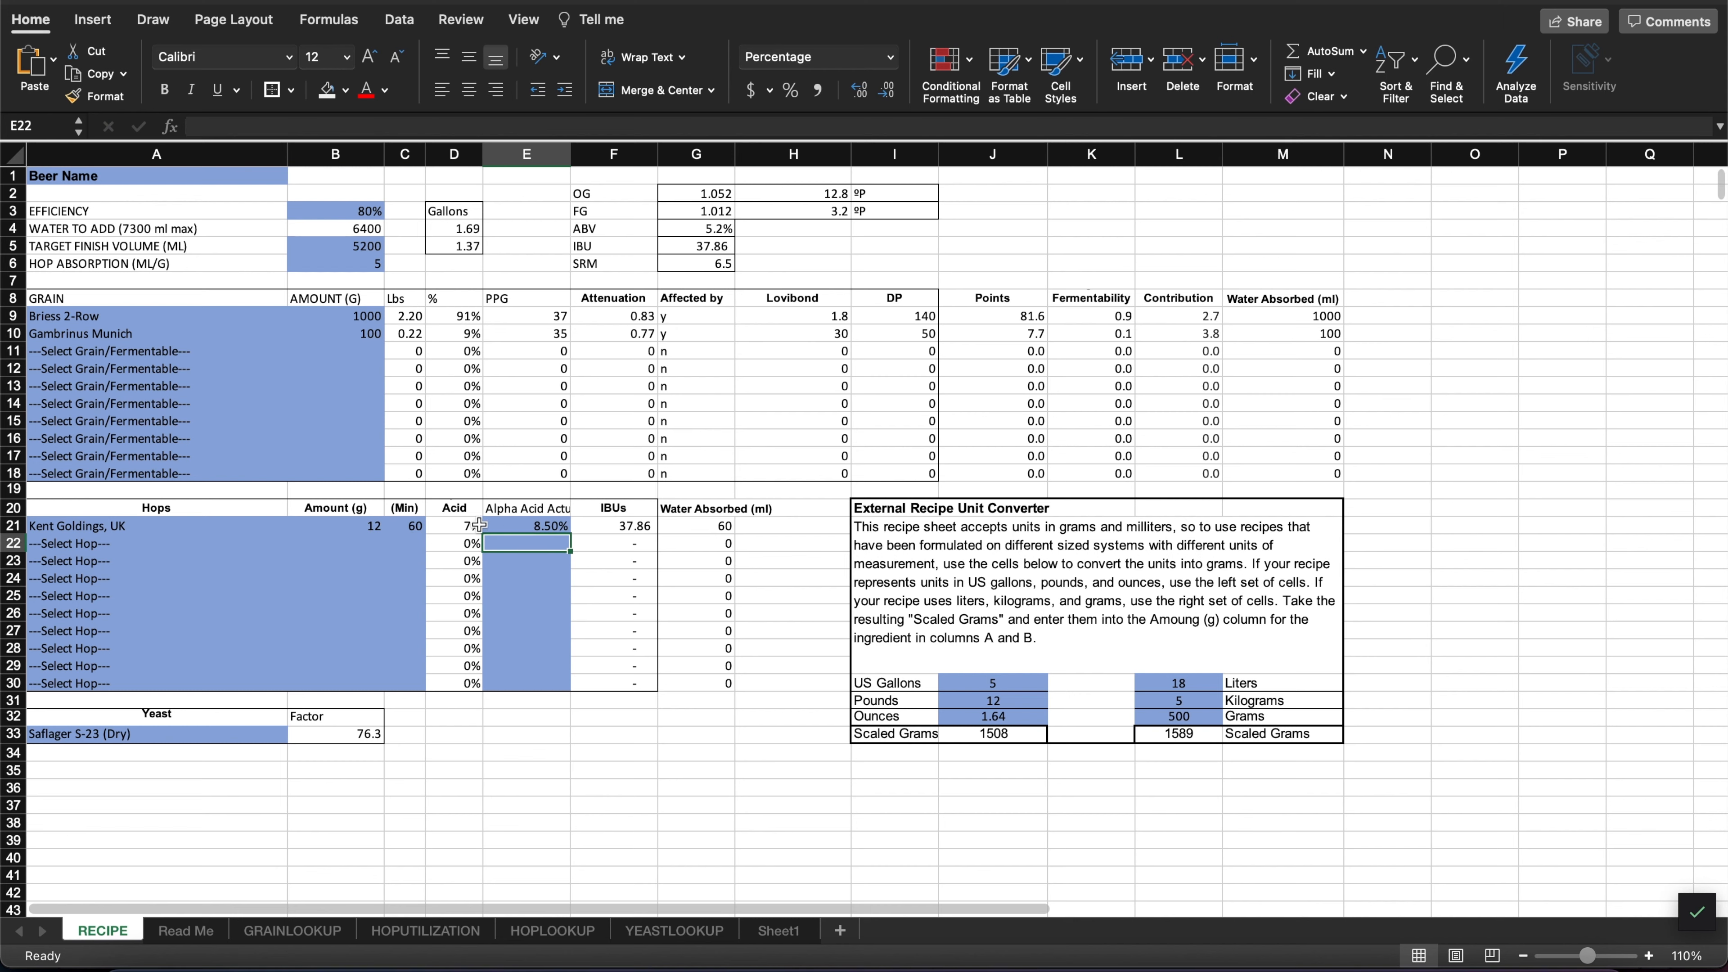
{"action": "left_click", "coordinate": [463, 526]}
{"action": "left_click", "coordinate": [502, 526]}
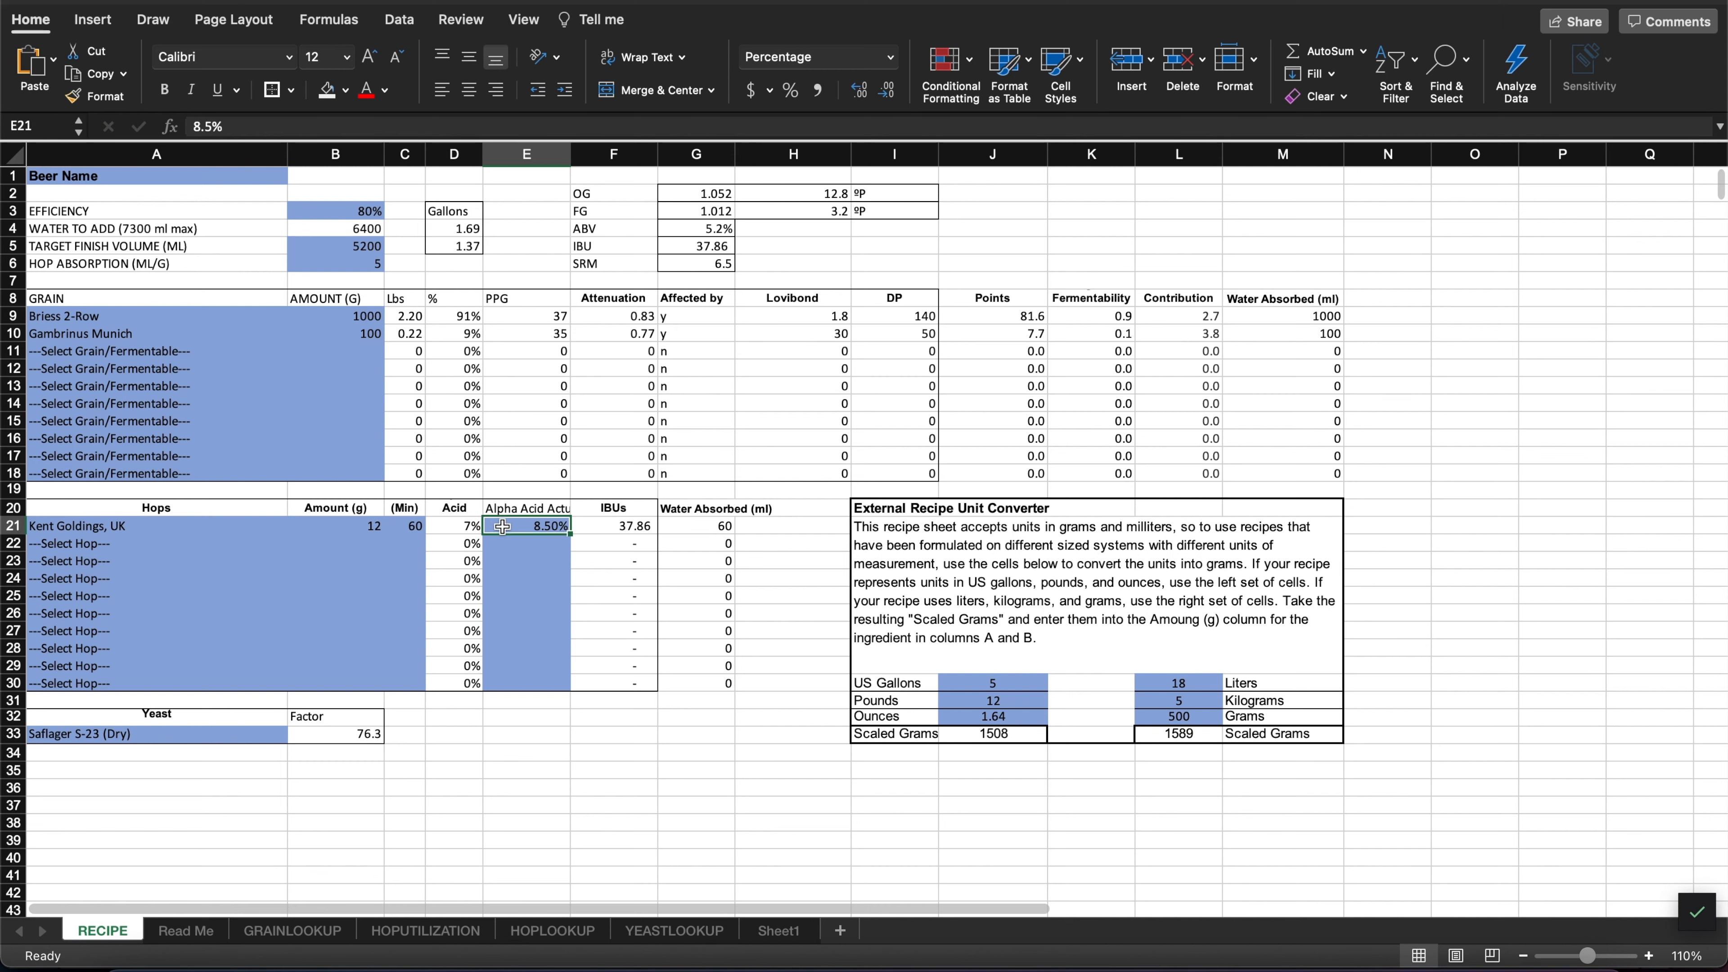
{"action": "left_click", "coordinate": [588, 527]}
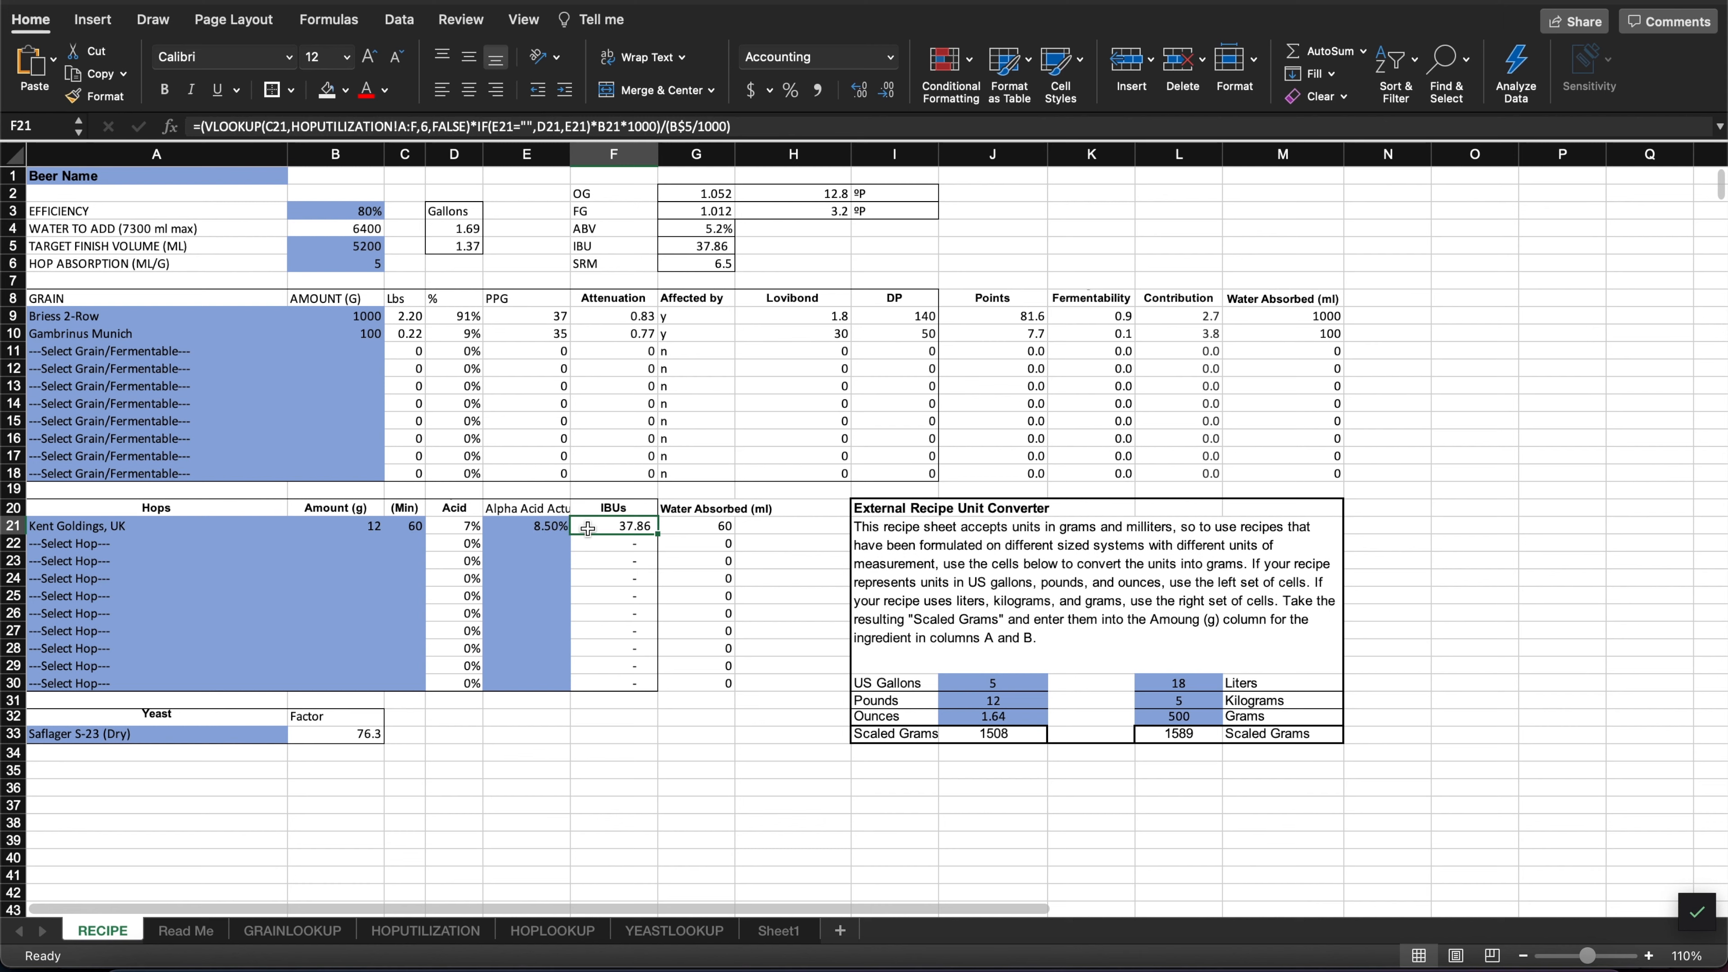
- Clear the actual alpha acid override for Kent Goldings, UK
{"action": "left_click", "coordinate": [506, 529]}
{"action": "key", "text": "Delete"}
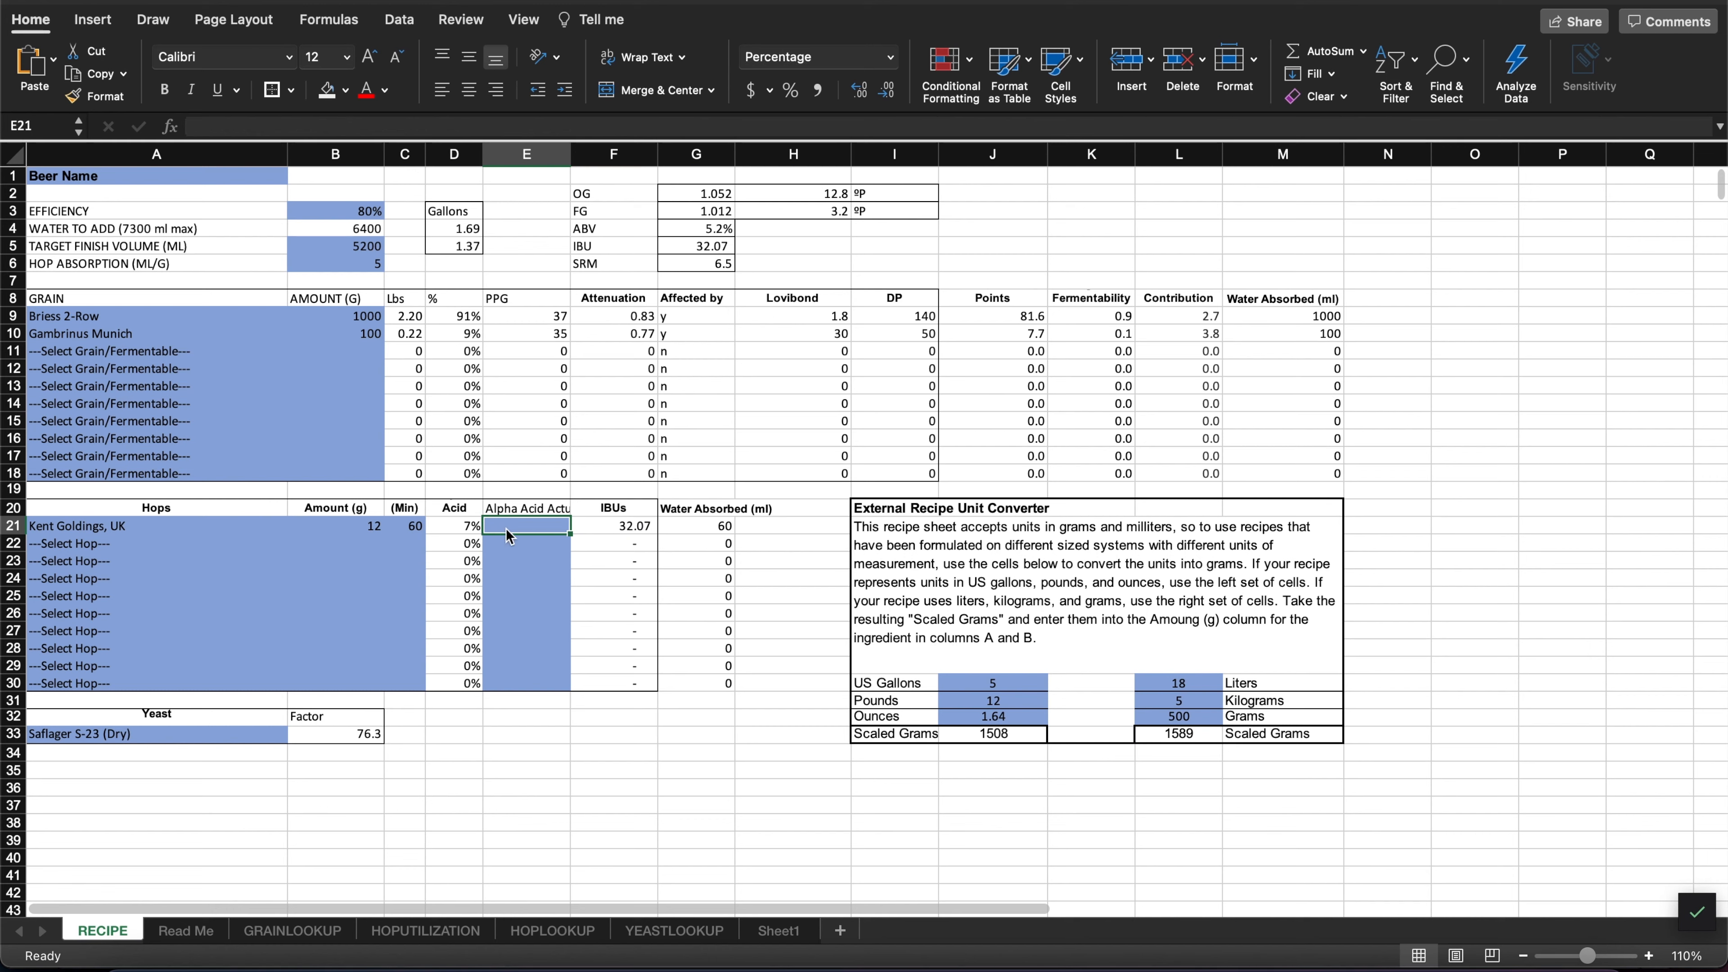
{"action": "key", "text": "Right"}
- Change the recipe's yeast in row 33 to Safale US-05 (Dry)
{"action": "left_click", "coordinate": [185, 739]}
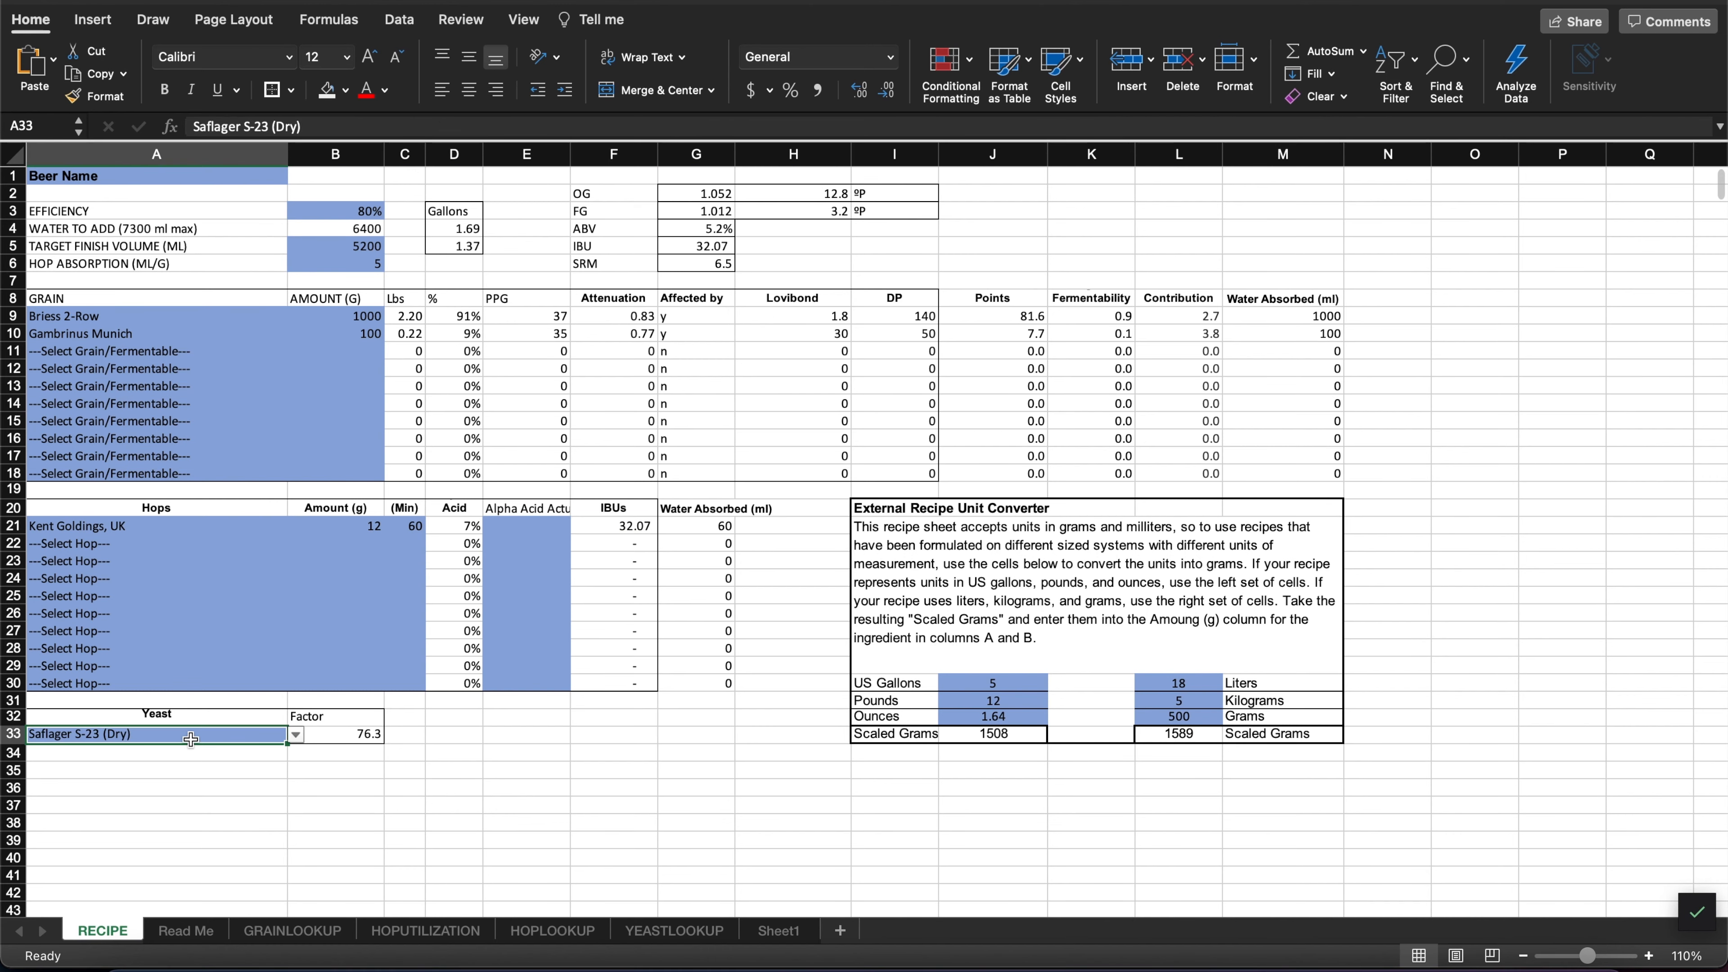
{"action": "left_click", "coordinate": [296, 736]}
{"action": "scroll", "coordinate": [217, 824], "scroll_direction": "down", "scroll_amount": 15}
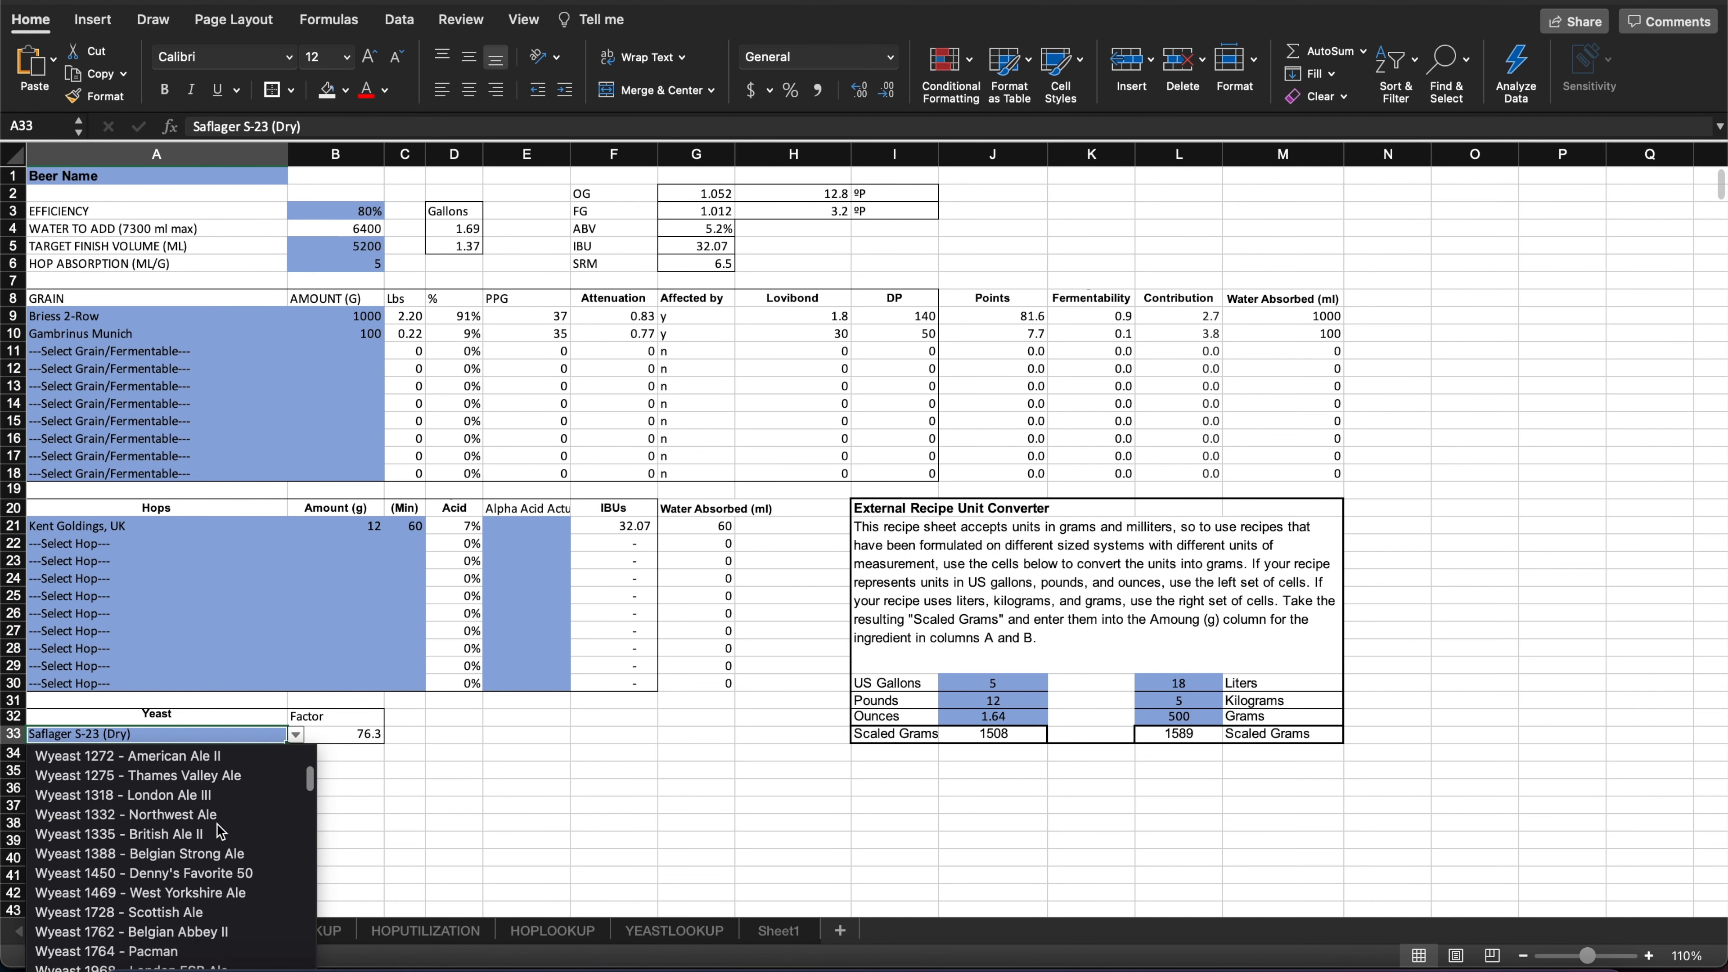
{"action": "scroll", "coordinate": [217, 824], "scroll_direction": "down", "scroll_amount": 15}
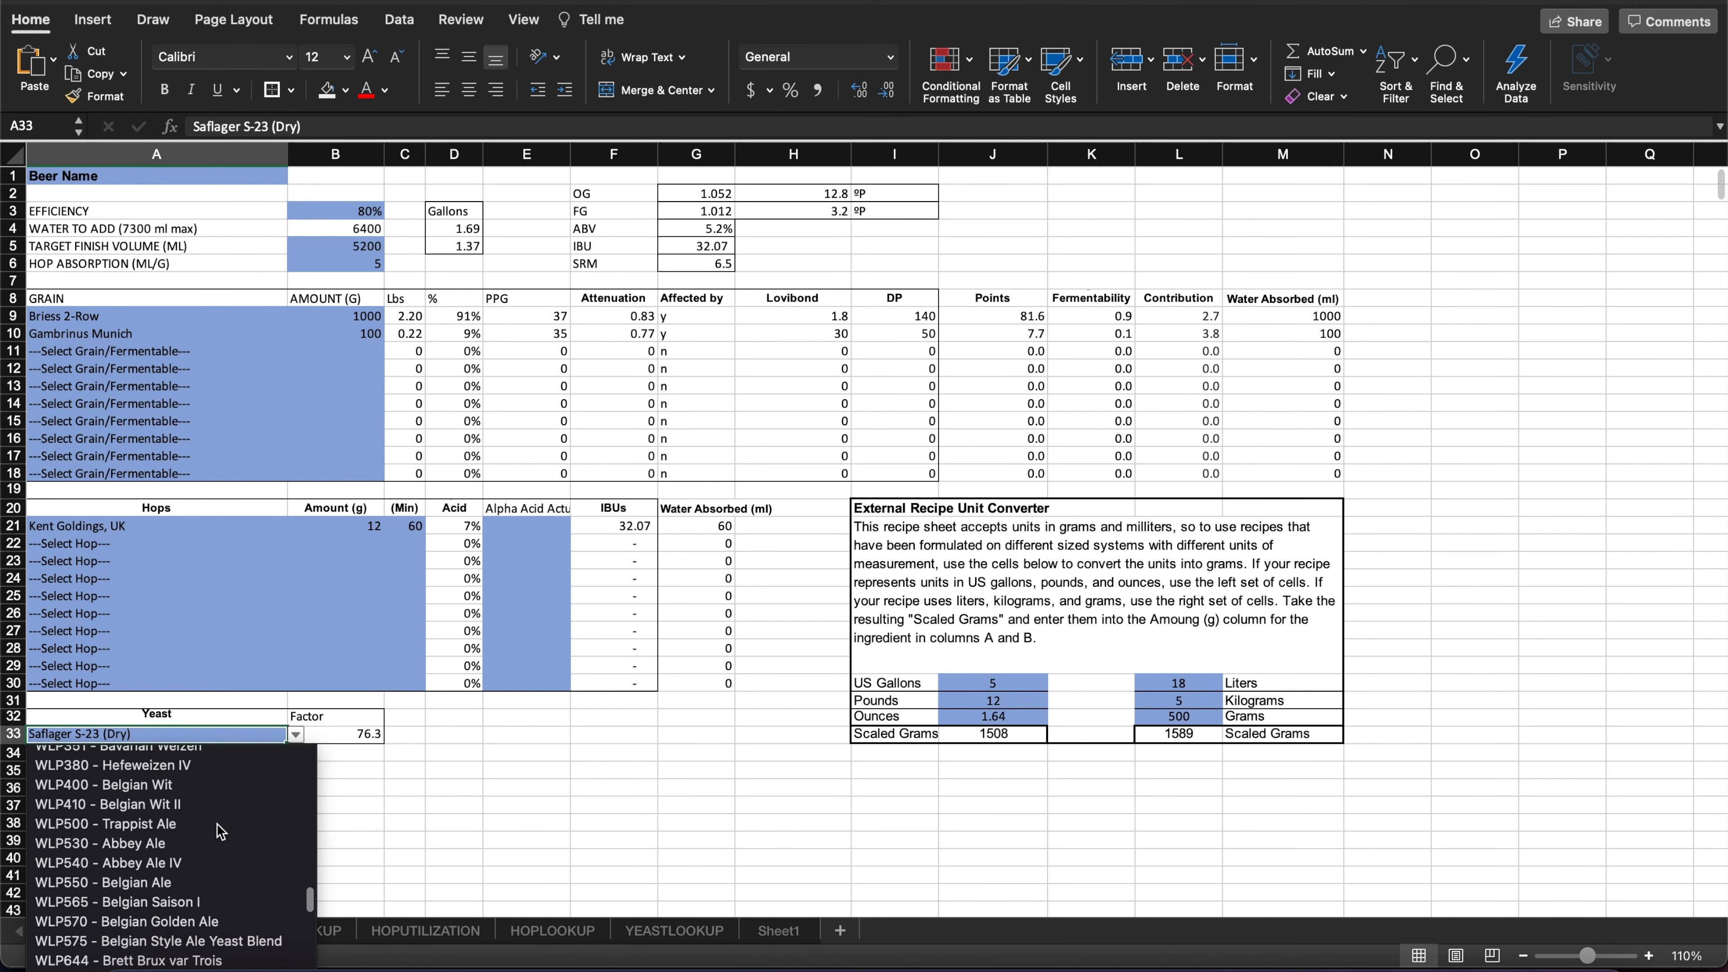
{"action": "scroll", "coordinate": [217, 824], "scroll_direction": "down", "scroll_amount": 10}
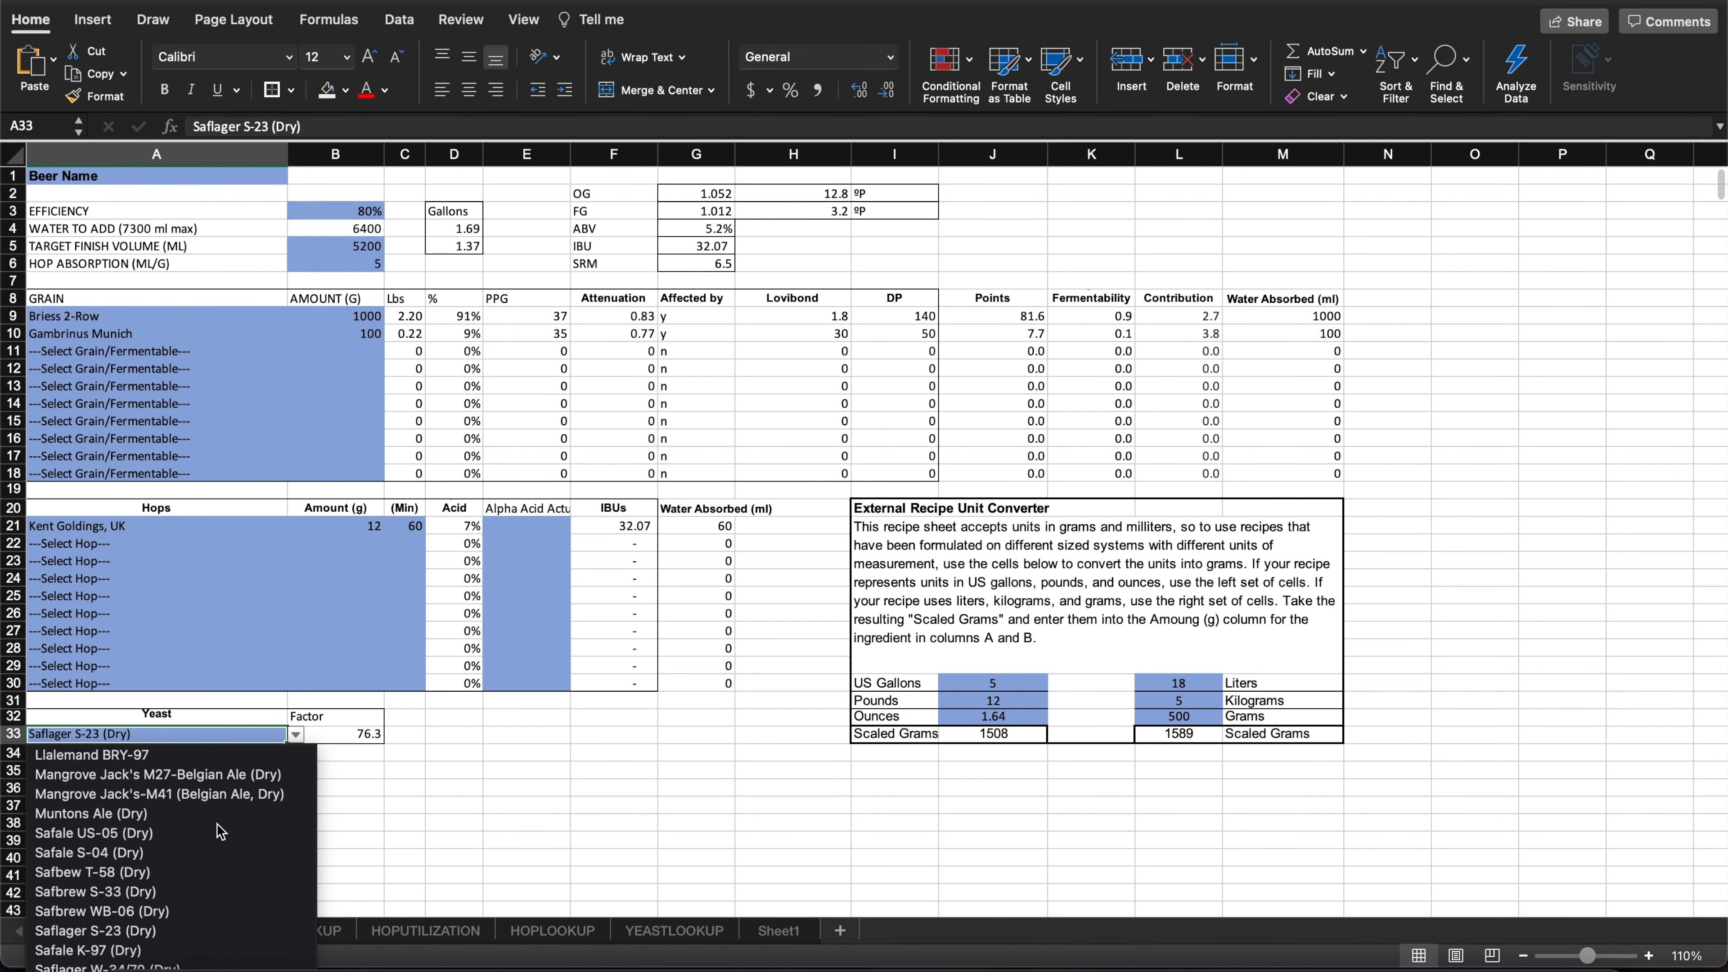
{"action": "left_click", "coordinate": [158, 833]}
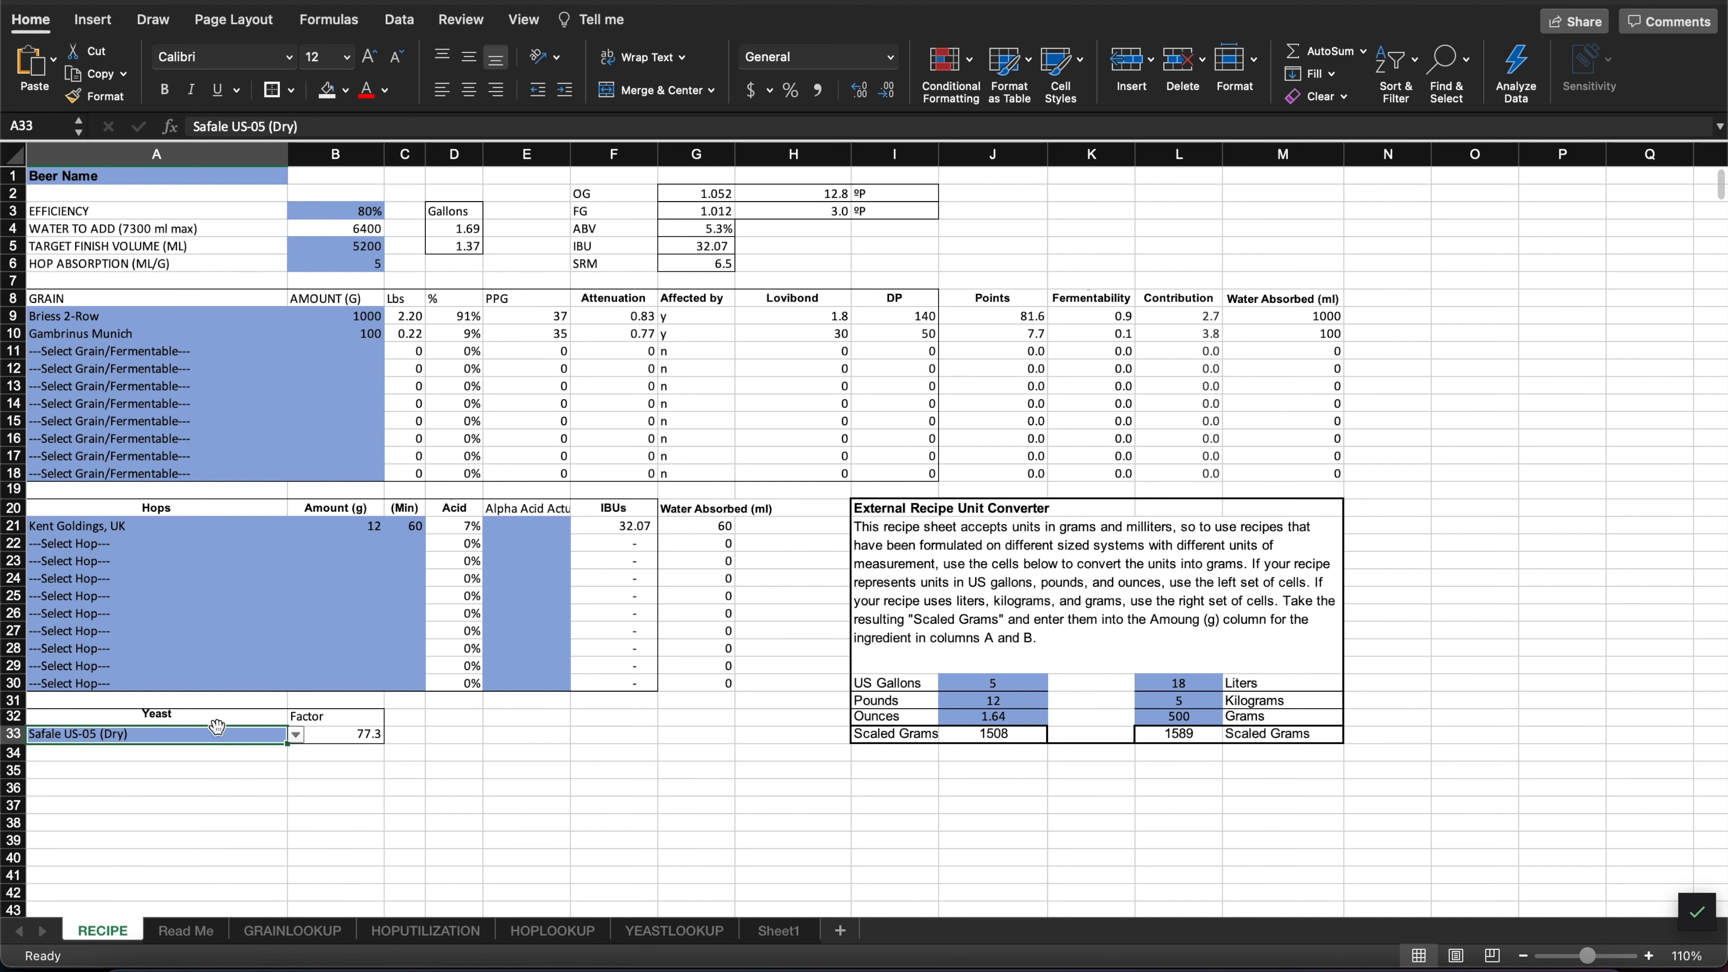
- Inspect the yeast factor's lookup formula, review the strains and attenuation values on the YEASTLOOKUP sheet, and return to RECIPE
{"action": "left_click", "coordinate": [356, 735]}
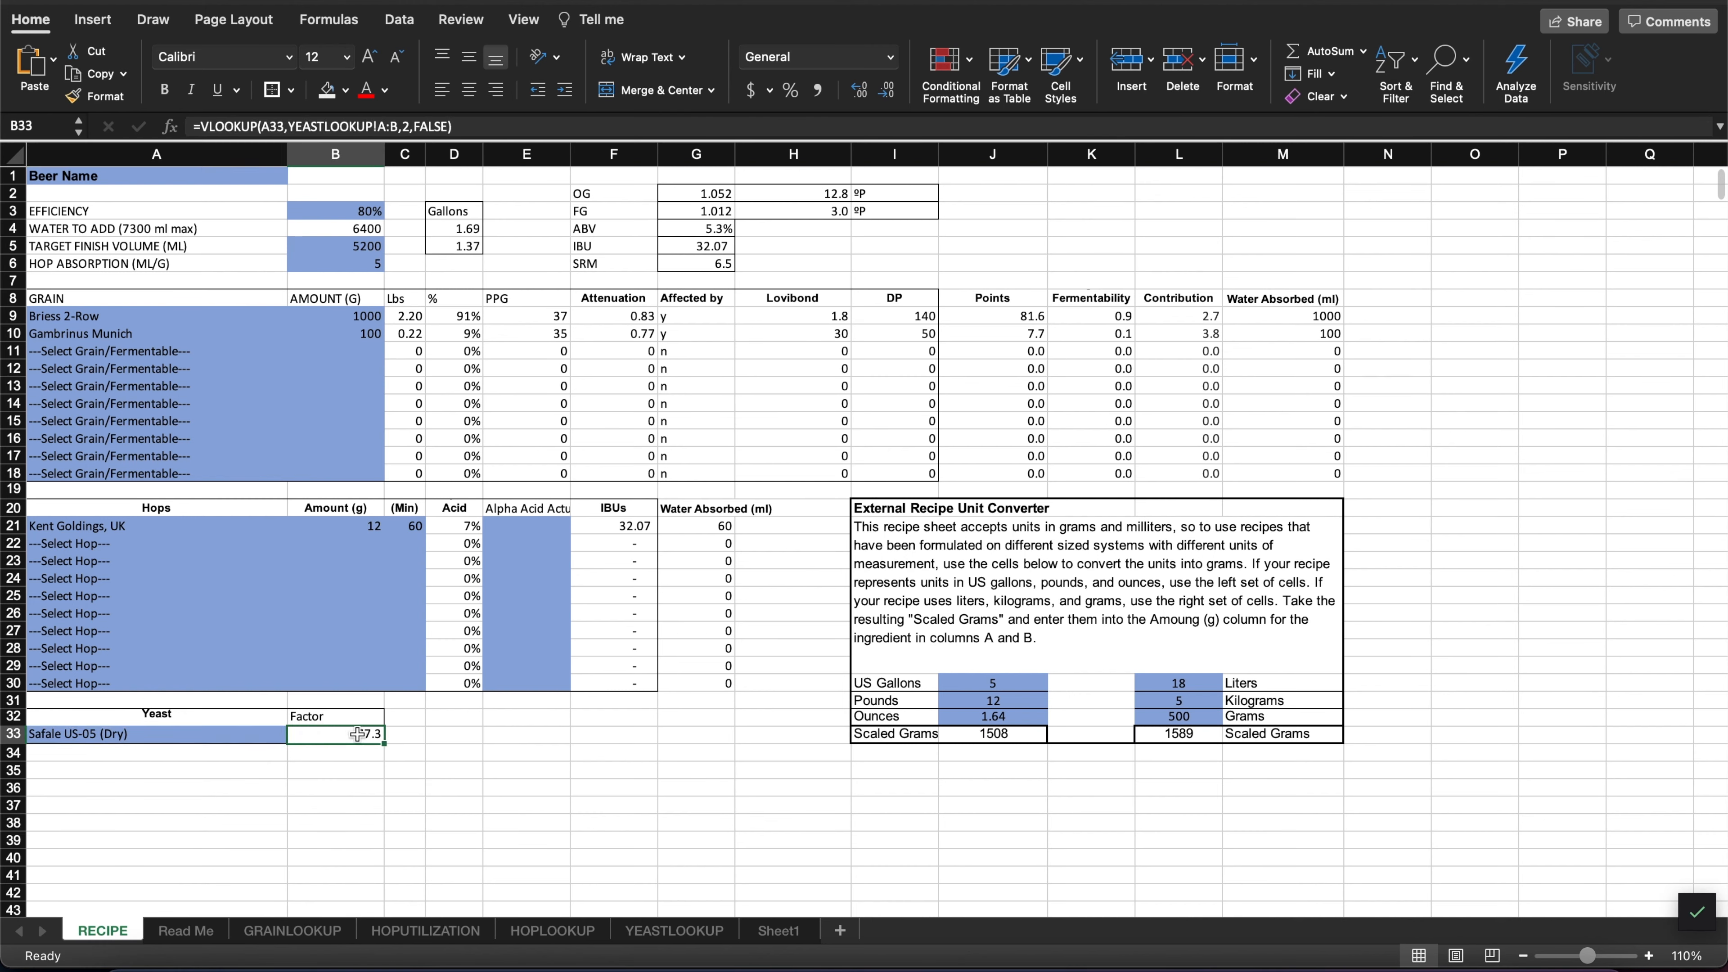
{"action": "left_click", "coordinate": [651, 937]}
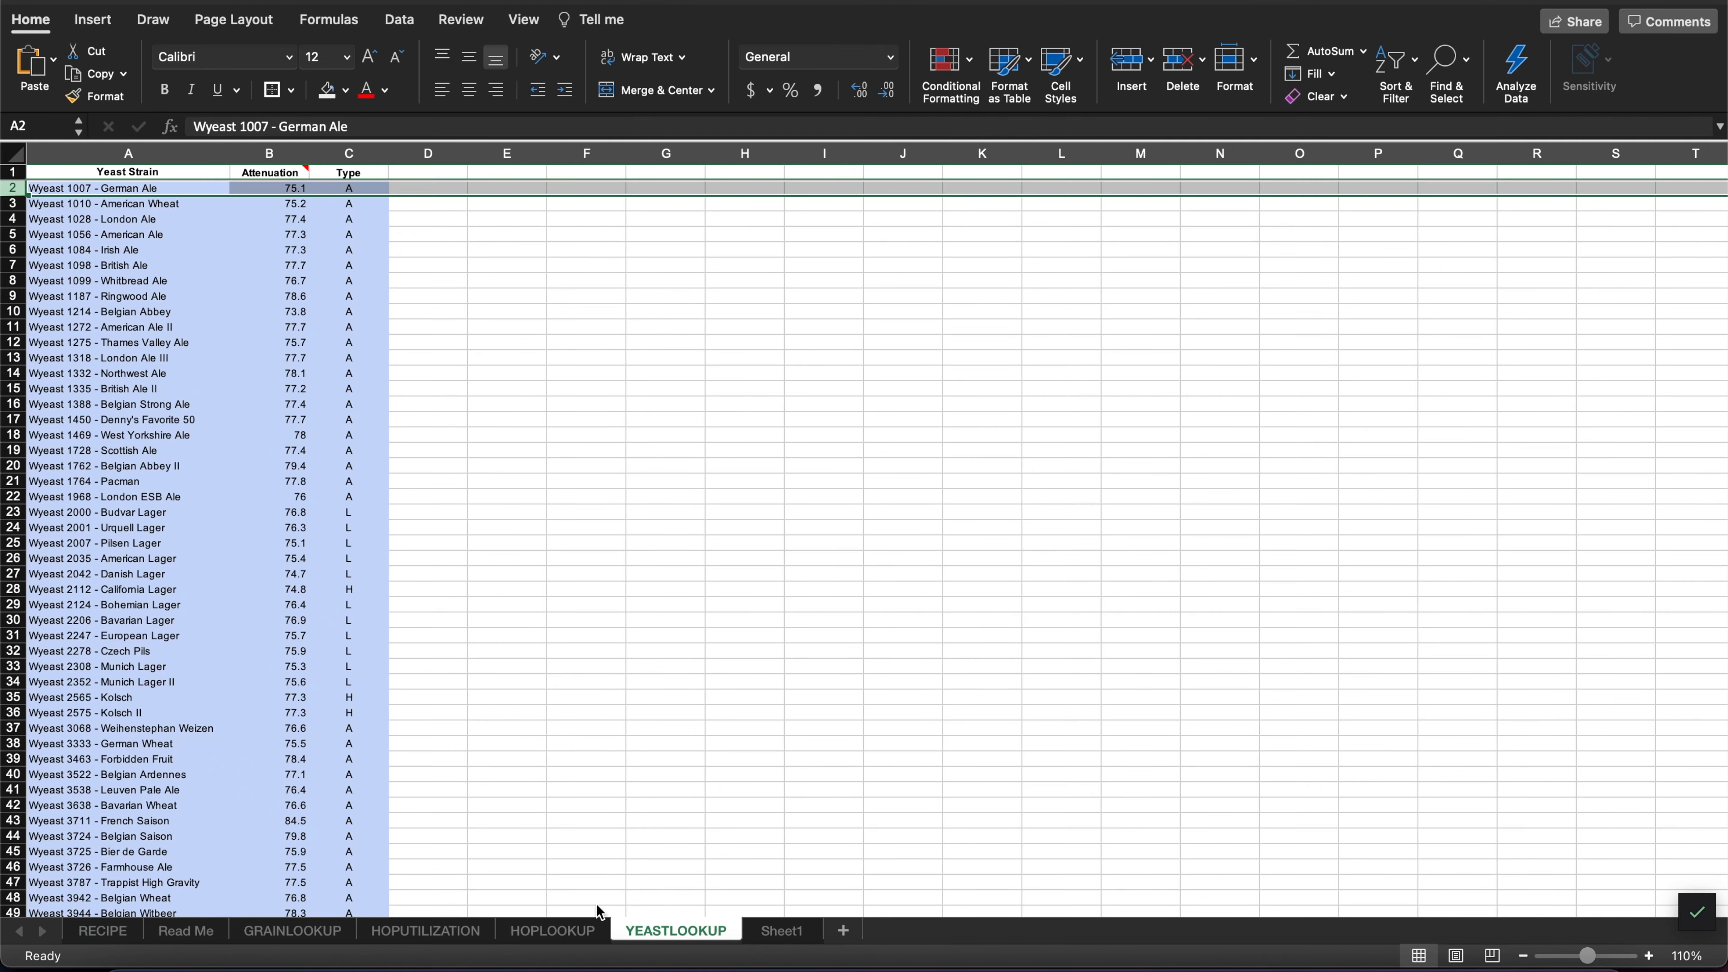
{"action": "scroll", "coordinate": [109, 640], "scroll_direction": "down", "scroll_amount": 10}
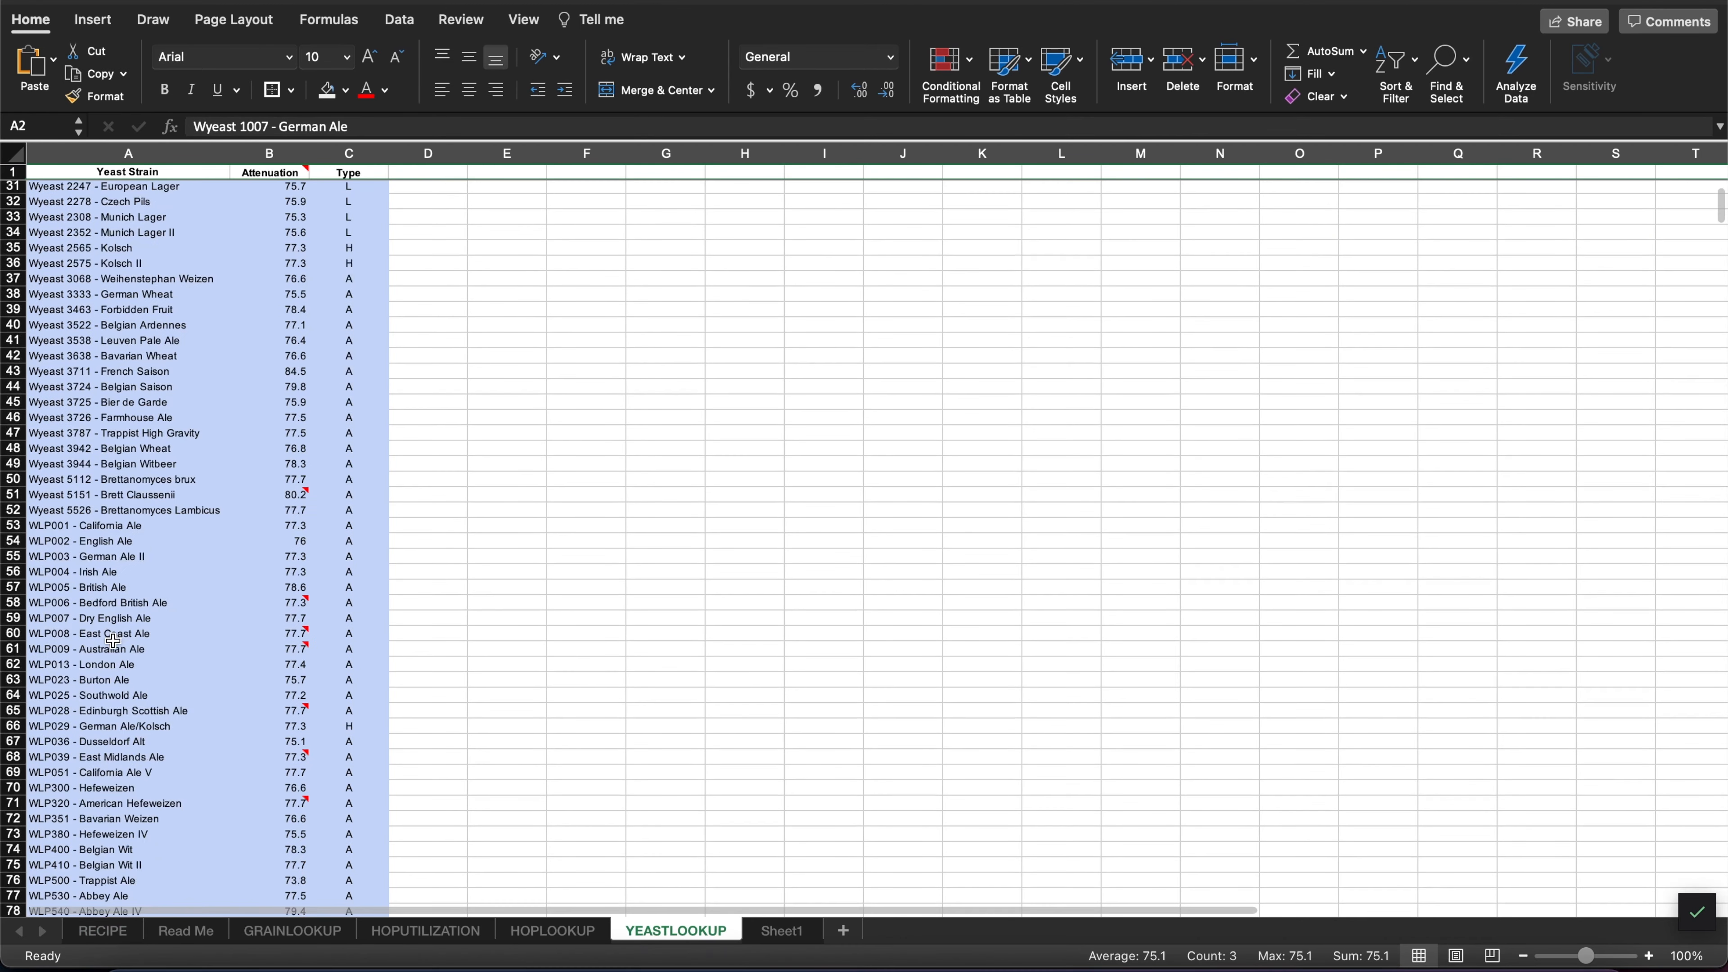
{"action": "scroll", "coordinate": [112, 644], "scroll_direction": "down", "scroll_amount": 5}
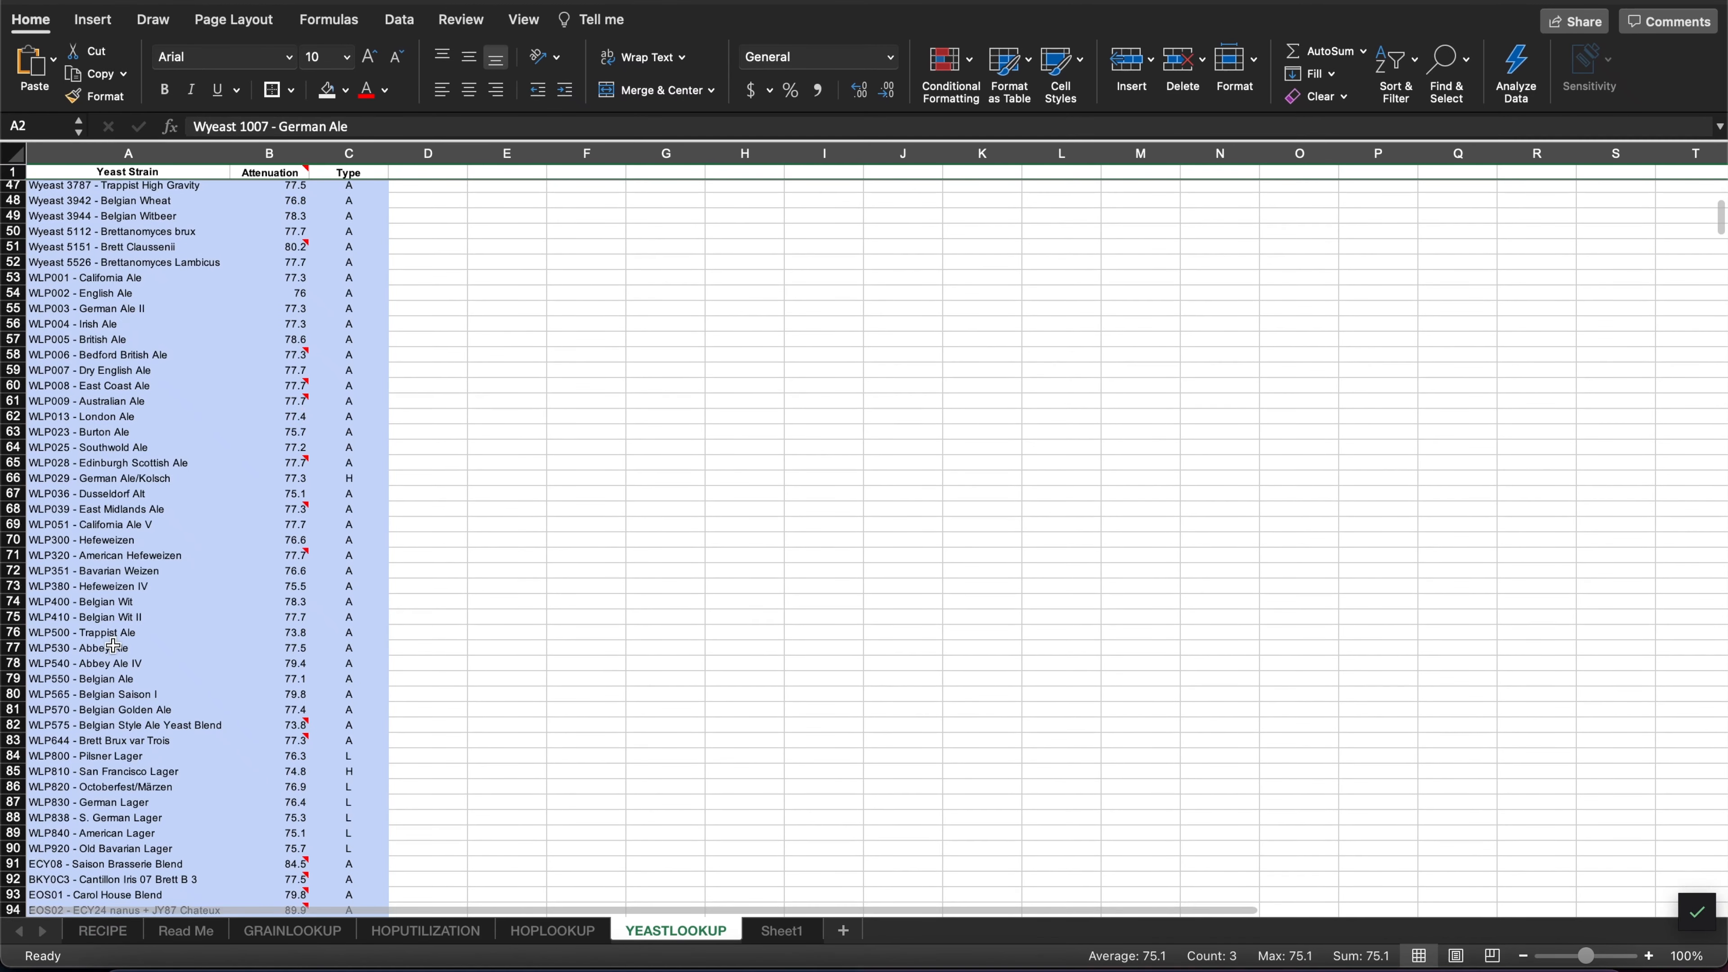
{"action": "left_click", "coordinate": [99, 942]}
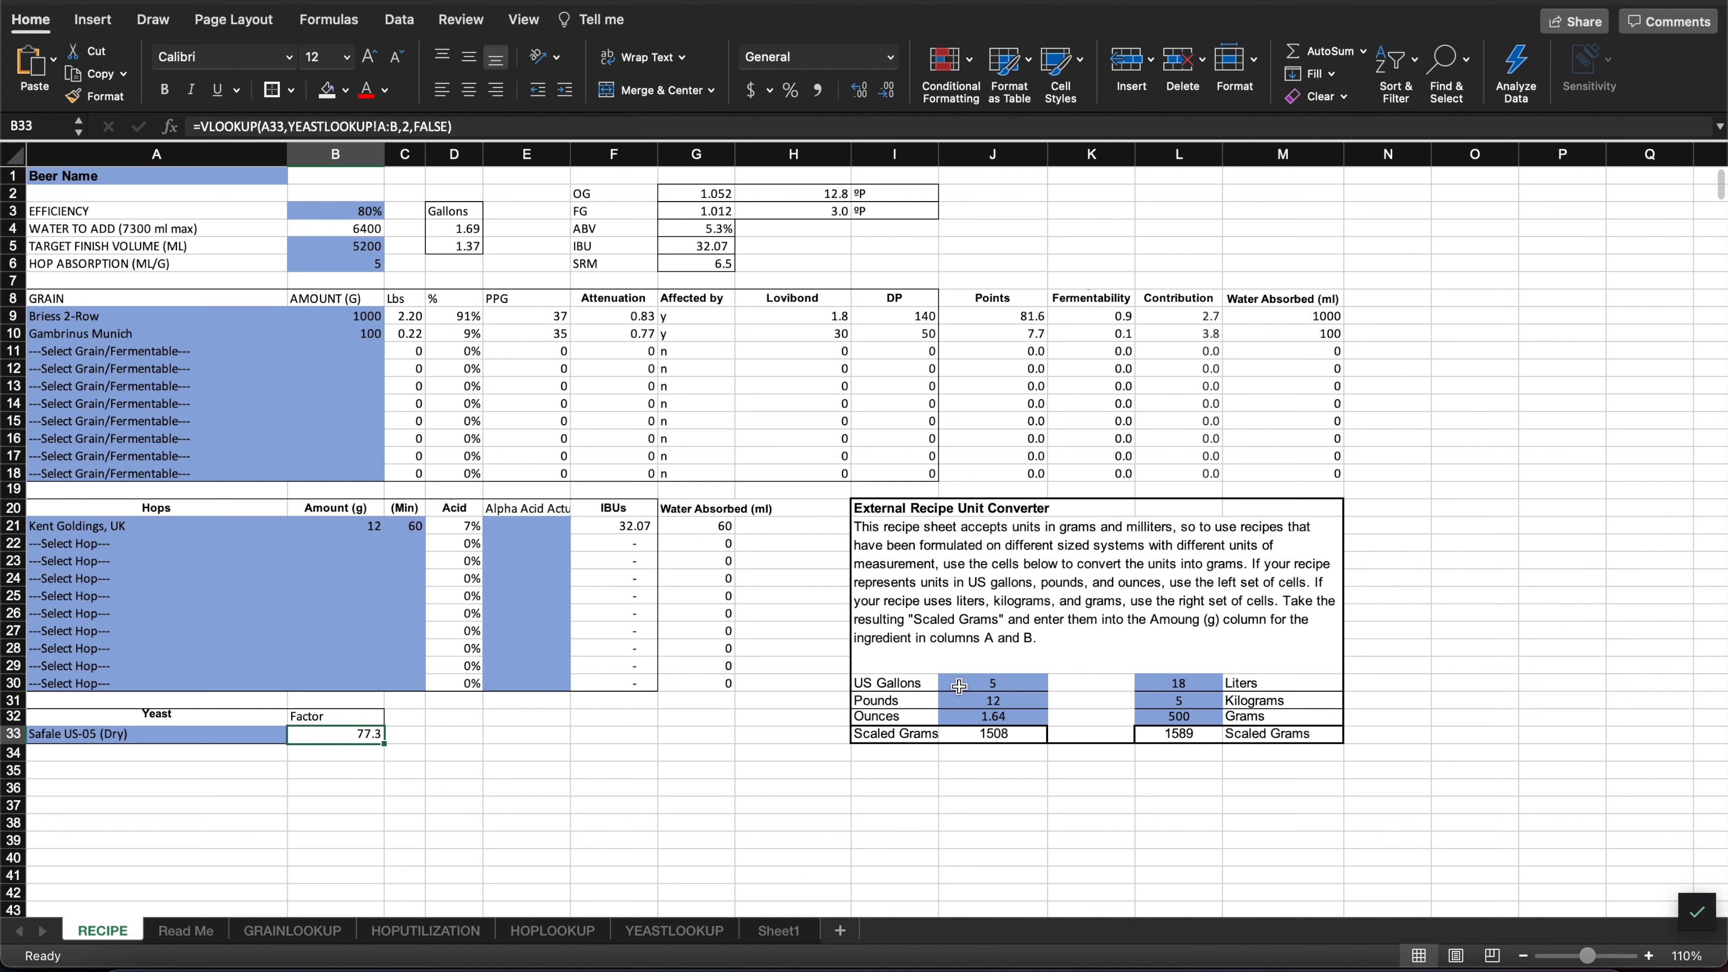
- Switch to Google Chrome and read the grist of the Avery IPA home brew recipe
{"action": "key", "text": "super+Tab"}
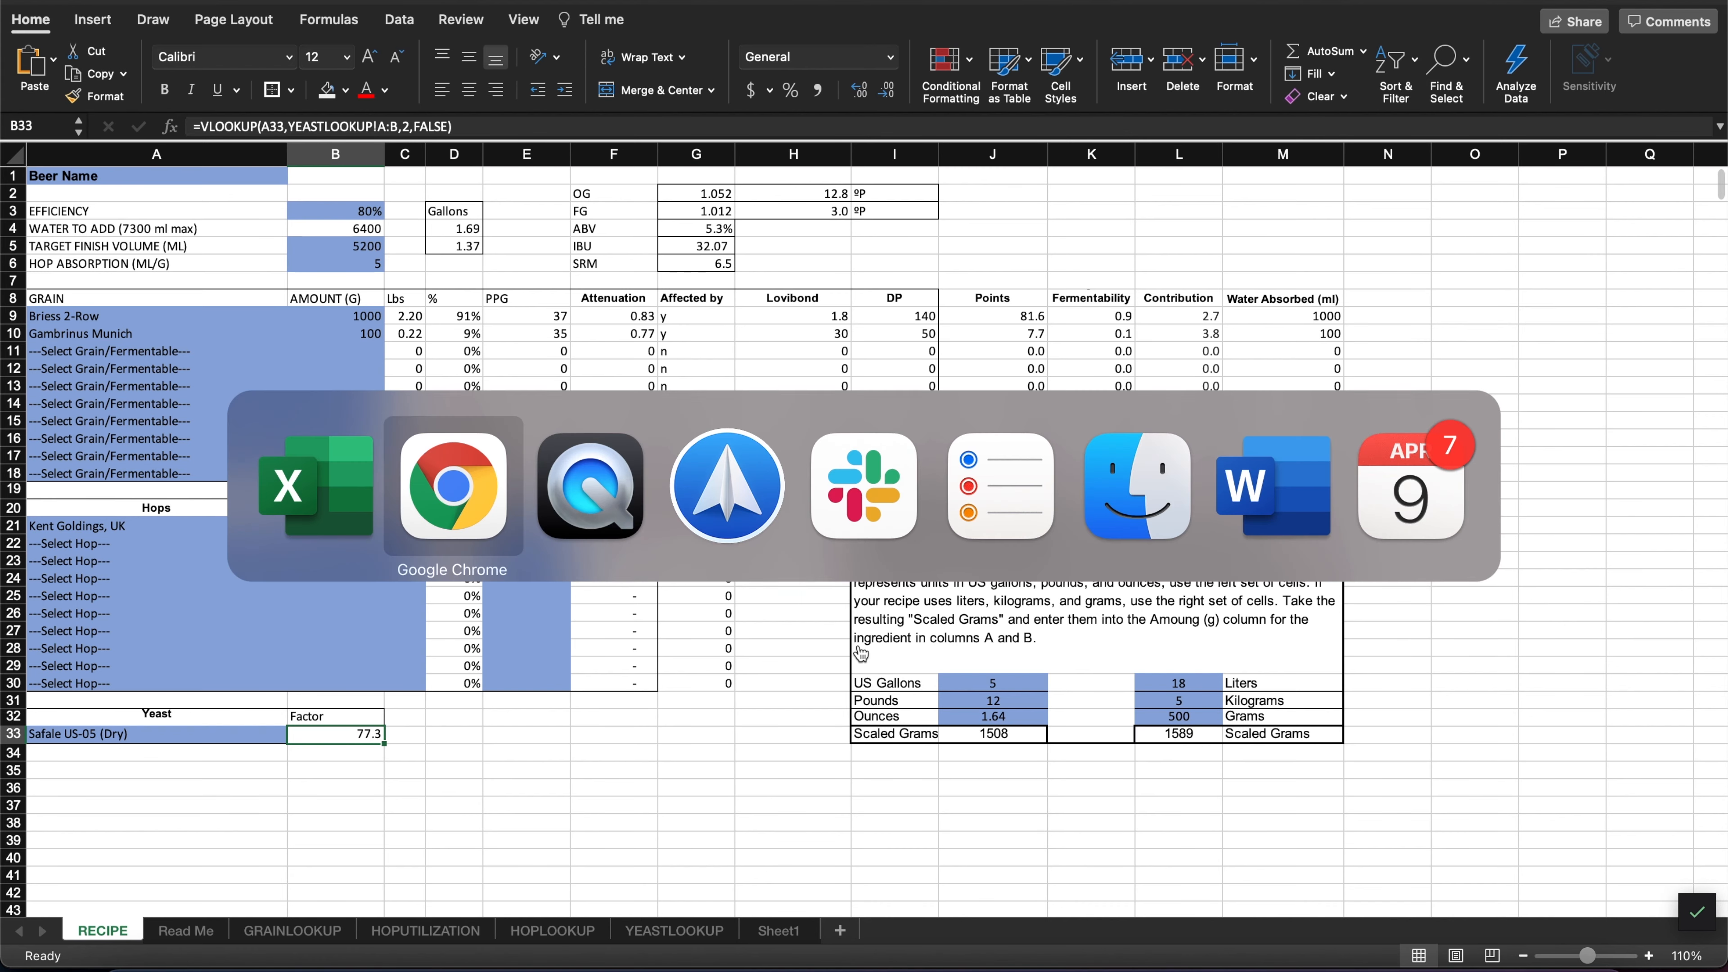
{"action": "scroll", "coordinate": [858, 652], "scroll_direction": "up", "scroll_amount": 3}
{"action": "scroll", "coordinate": [859, 653], "scroll_direction": "down", "scroll_amount": 1}
{"action": "scroll", "coordinate": [858, 645], "scroll_direction": "down", "scroll_amount": 2}
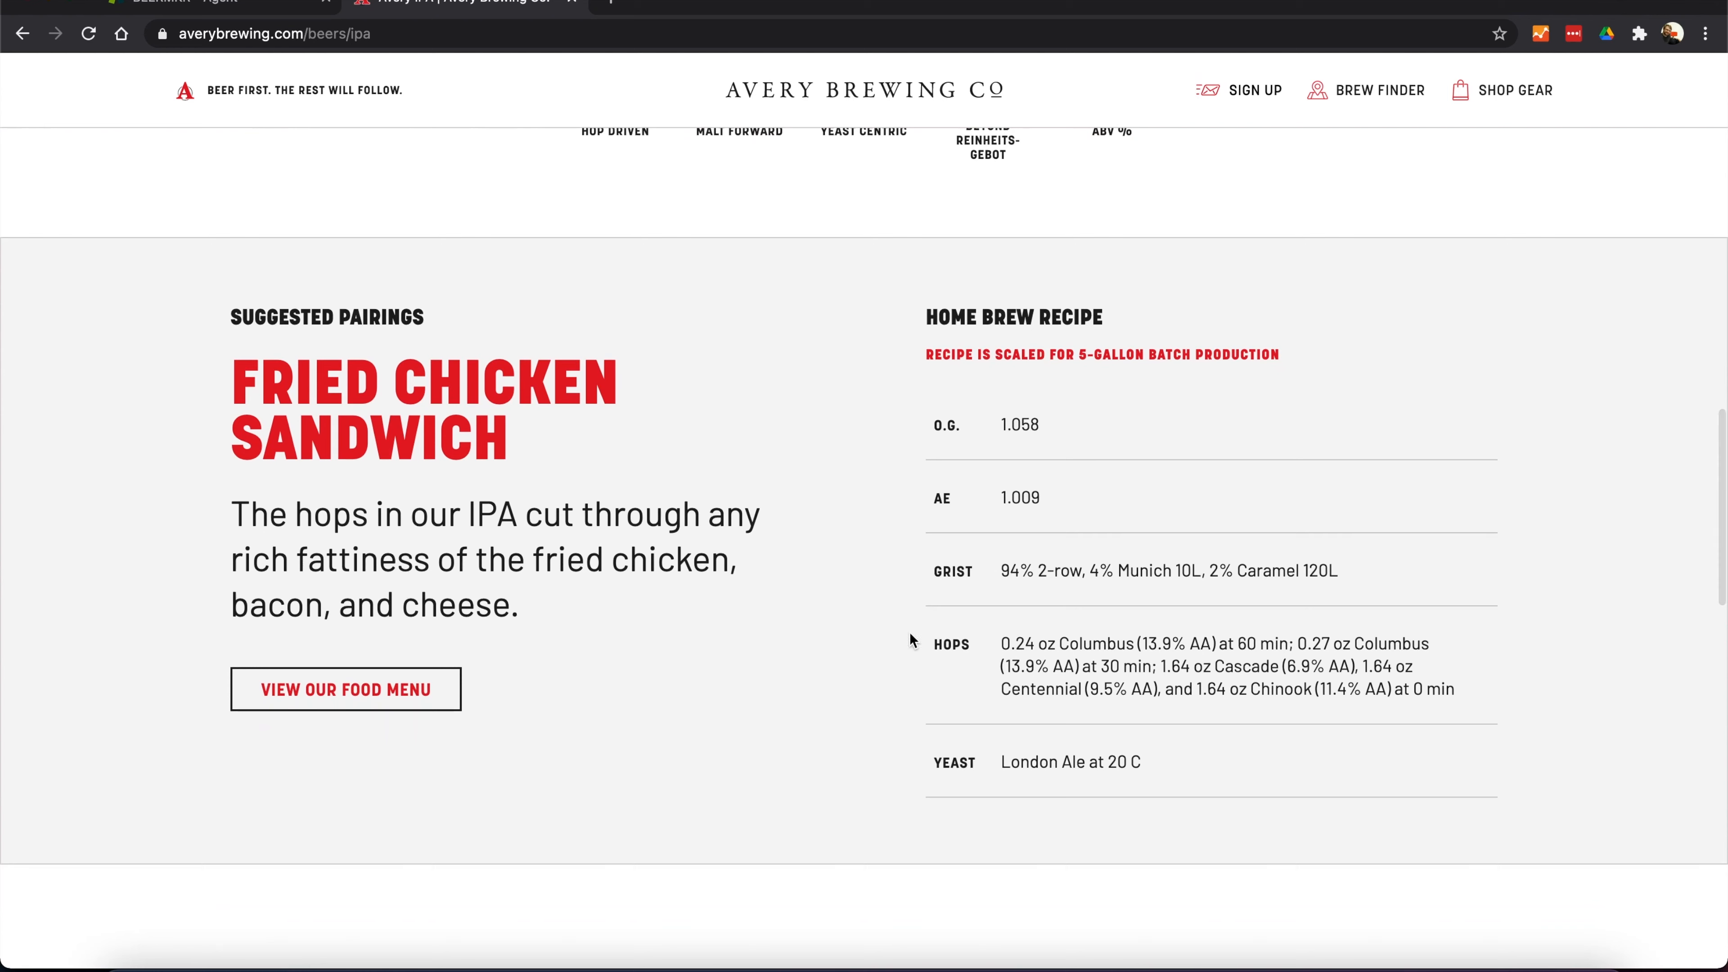
{"action": "left_click_drag", "start_coordinate": [1001, 576], "coordinate": [1079, 578]}
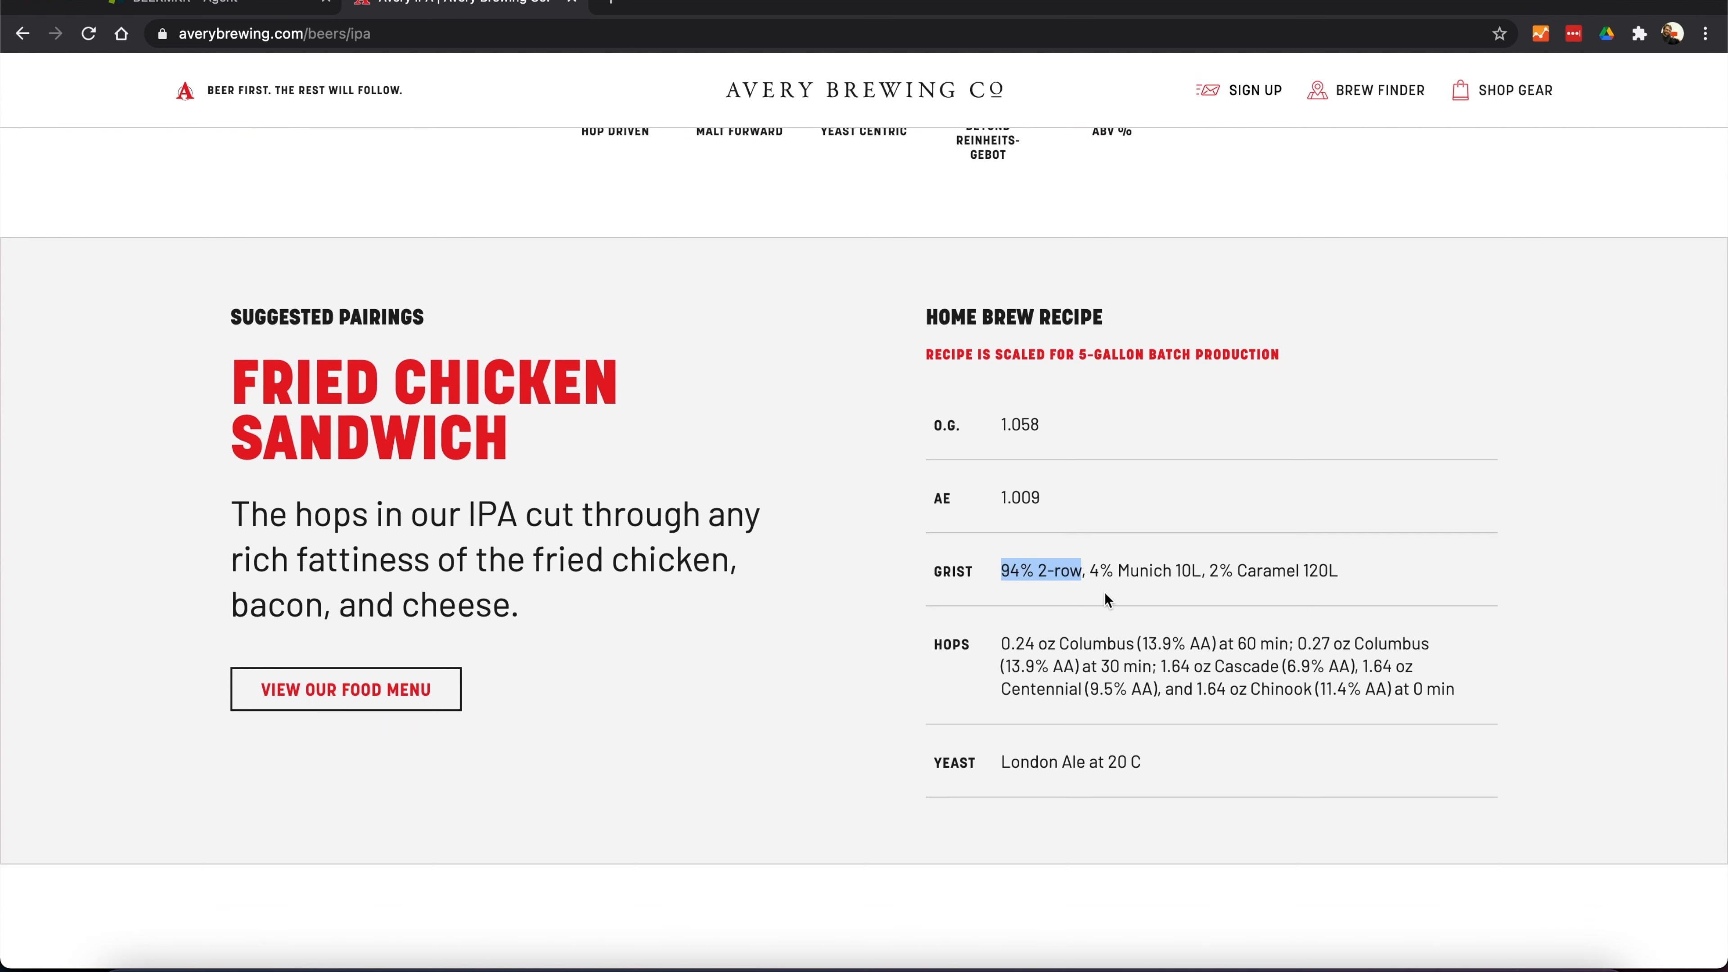
{"action": "left_click_drag", "start_coordinate": [1091, 572], "coordinate": [1362, 586]}
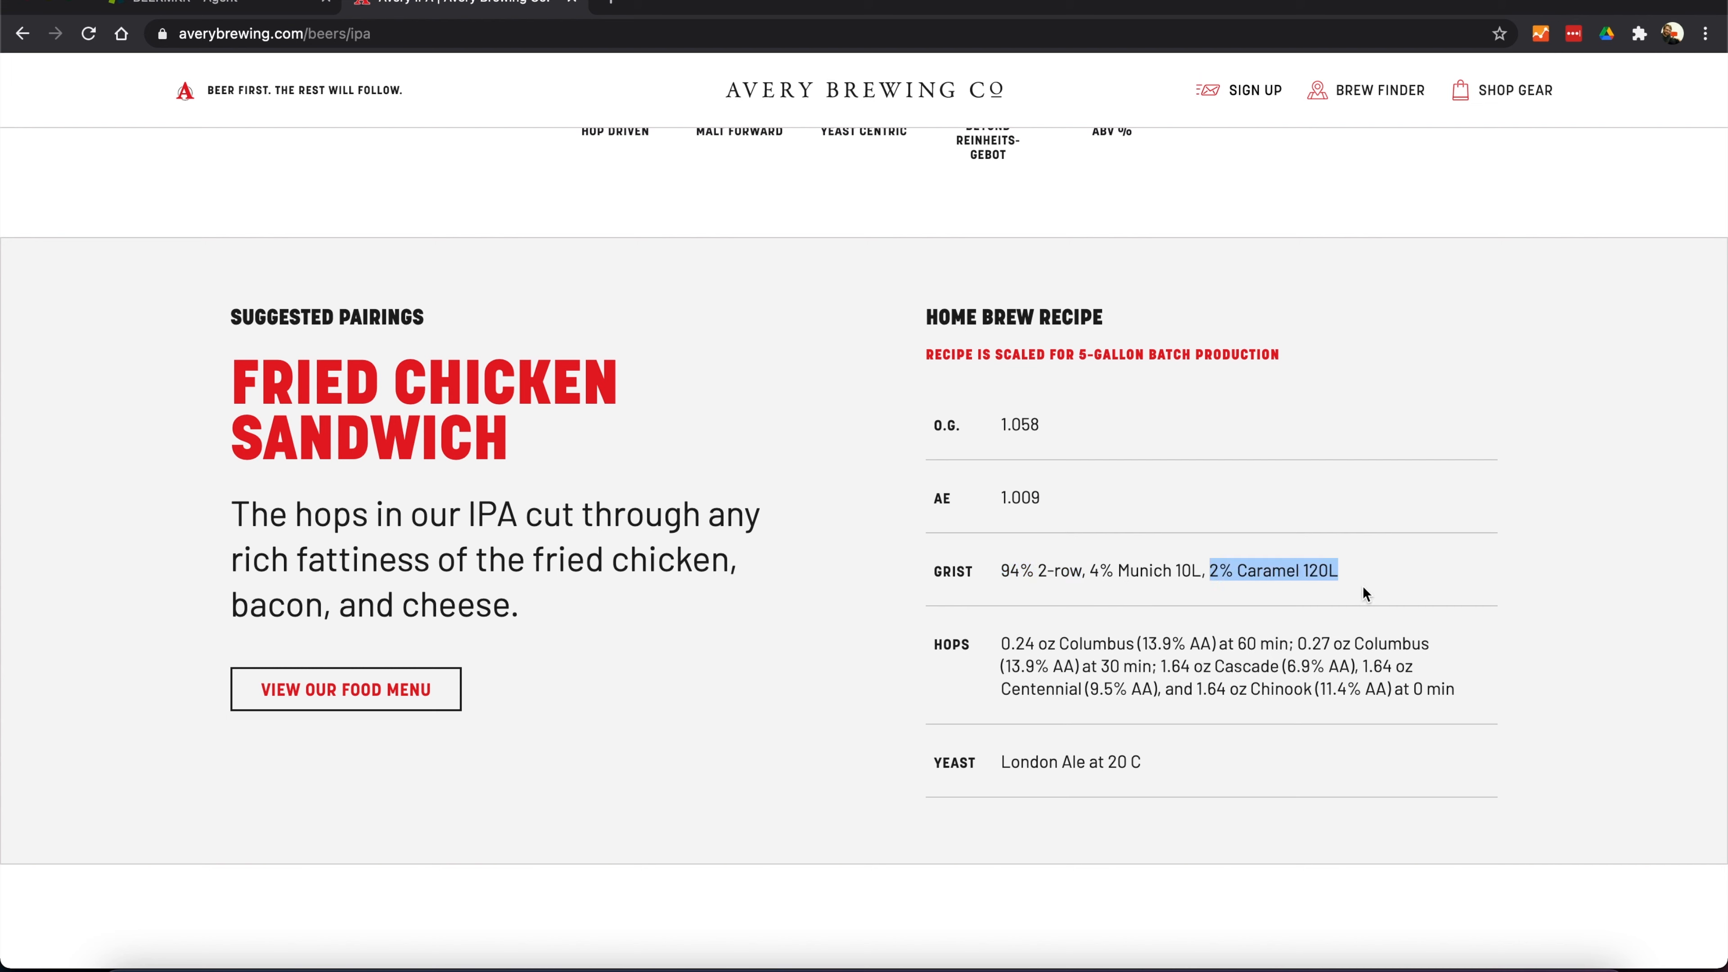
- Back in Excel, change the second grain in row 10 from Gambrinus Munich to Briess Munich 10L
{"action": "key", "text": "super+Tab"}
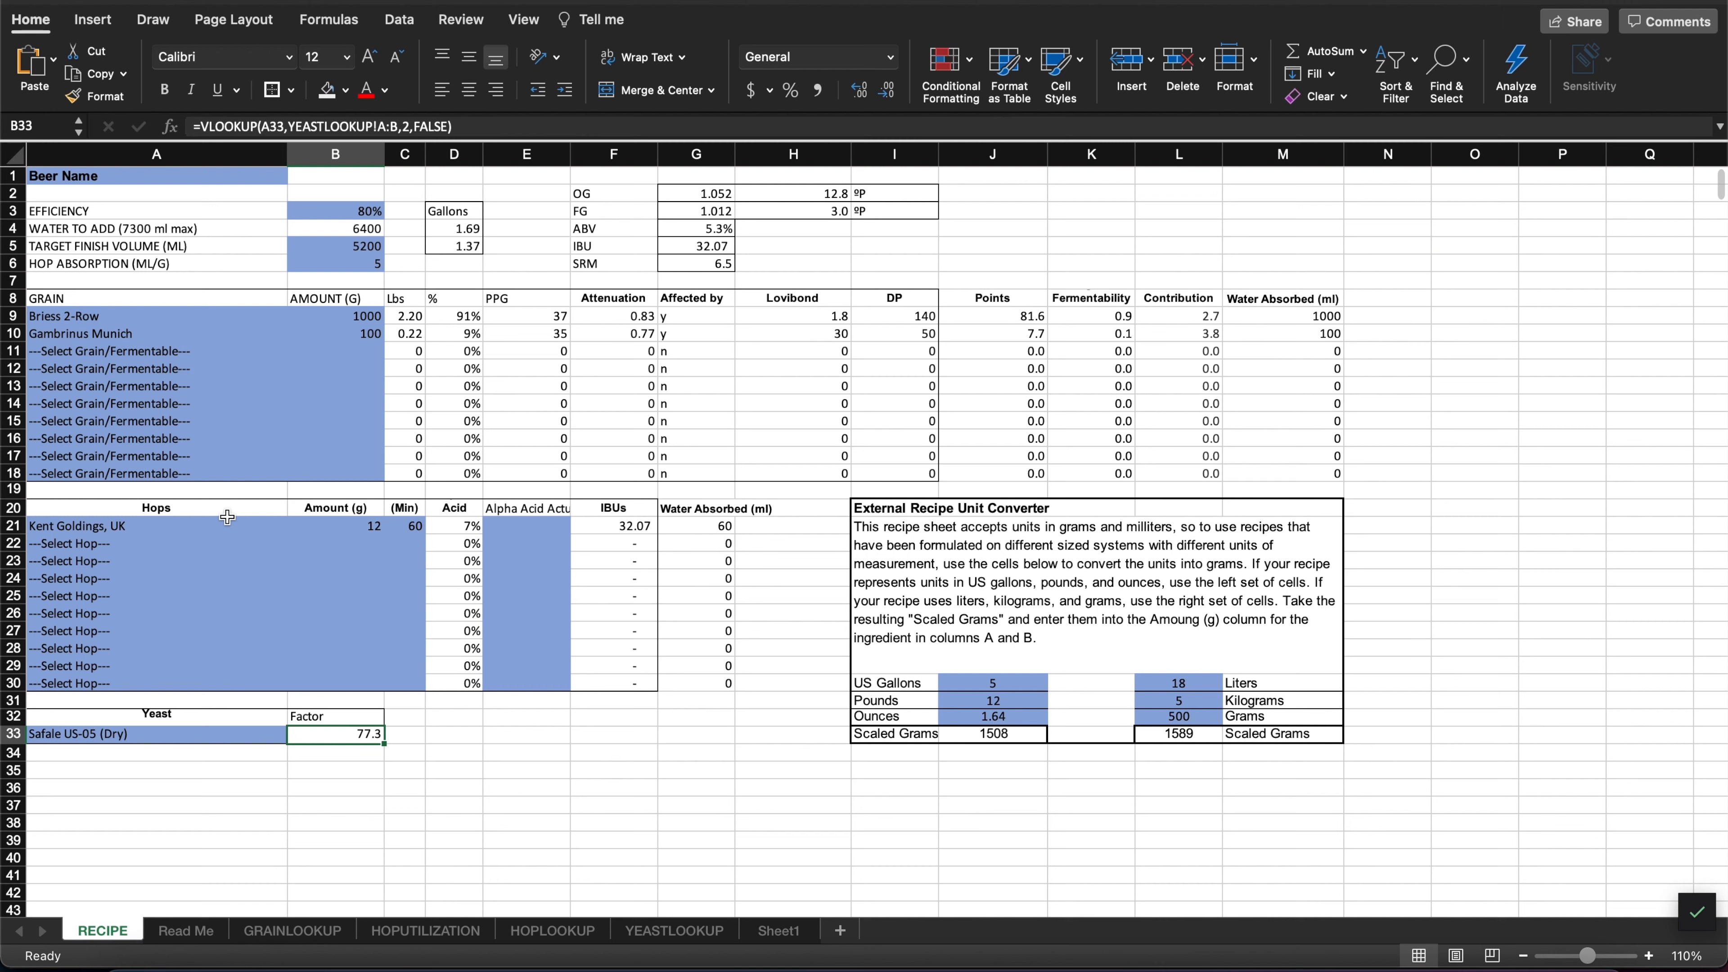
{"action": "left_click", "coordinate": [157, 344]}
{"action": "left_click", "coordinate": [157, 333]}
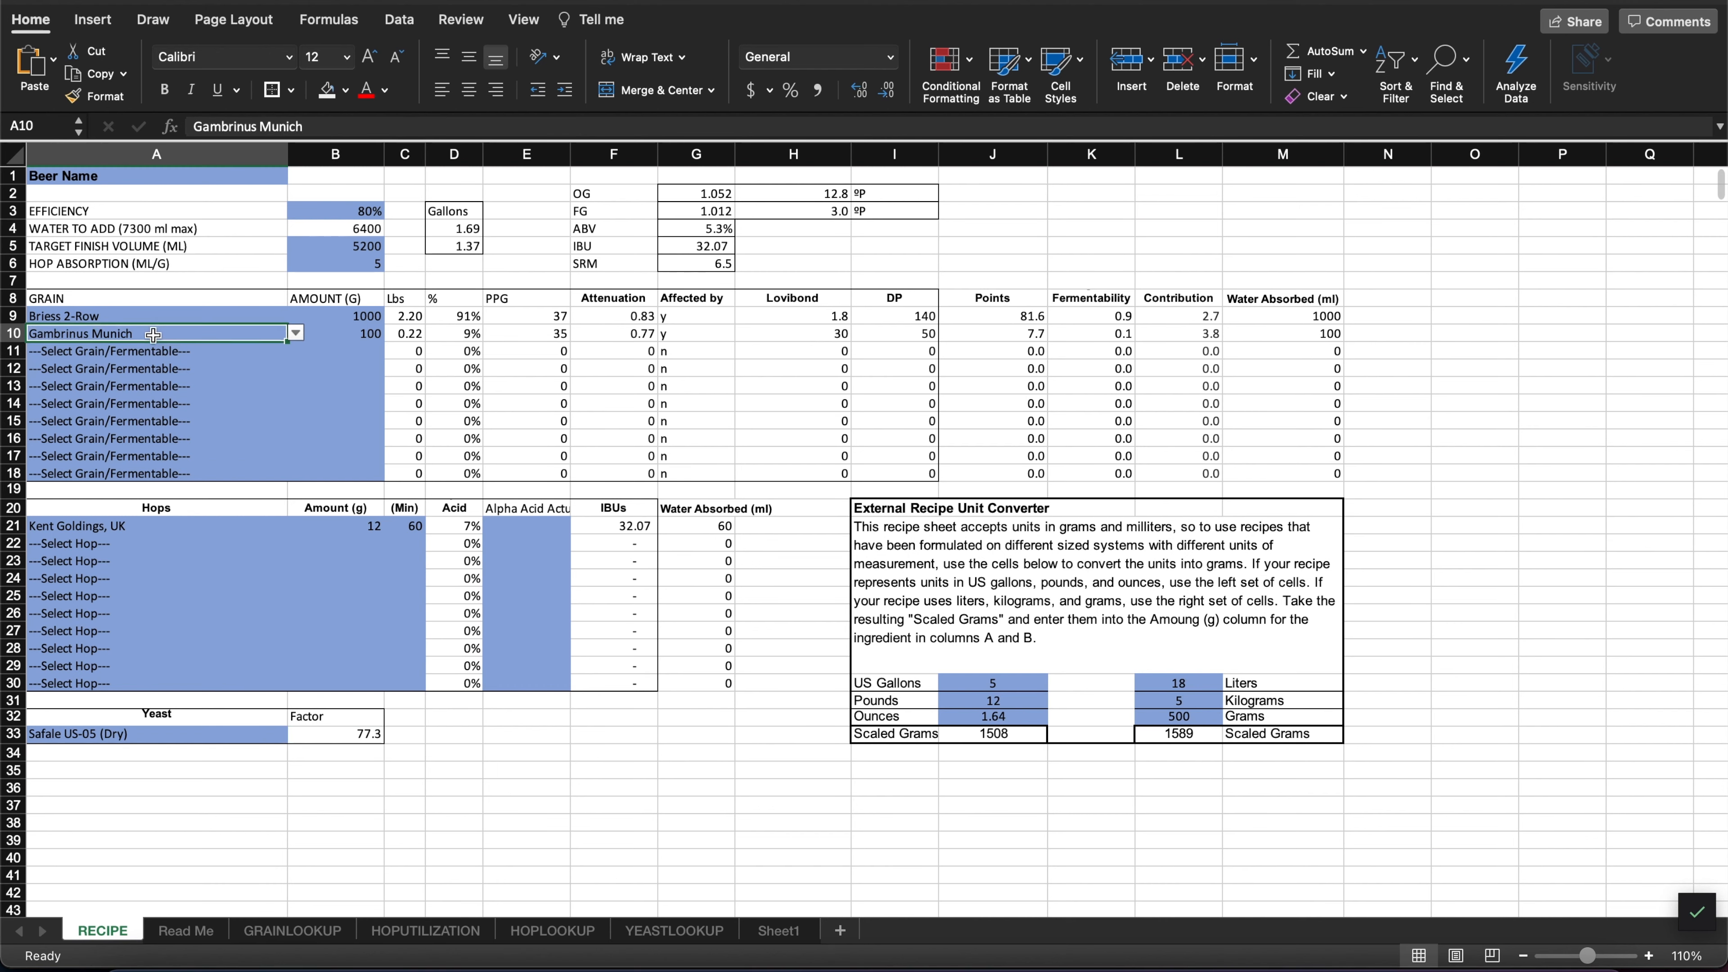
{"action": "left_click", "coordinate": [296, 333]}
{"action": "scroll", "coordinate": [207, 507], "scroll_direction": "down", "scroll_amount": 10}
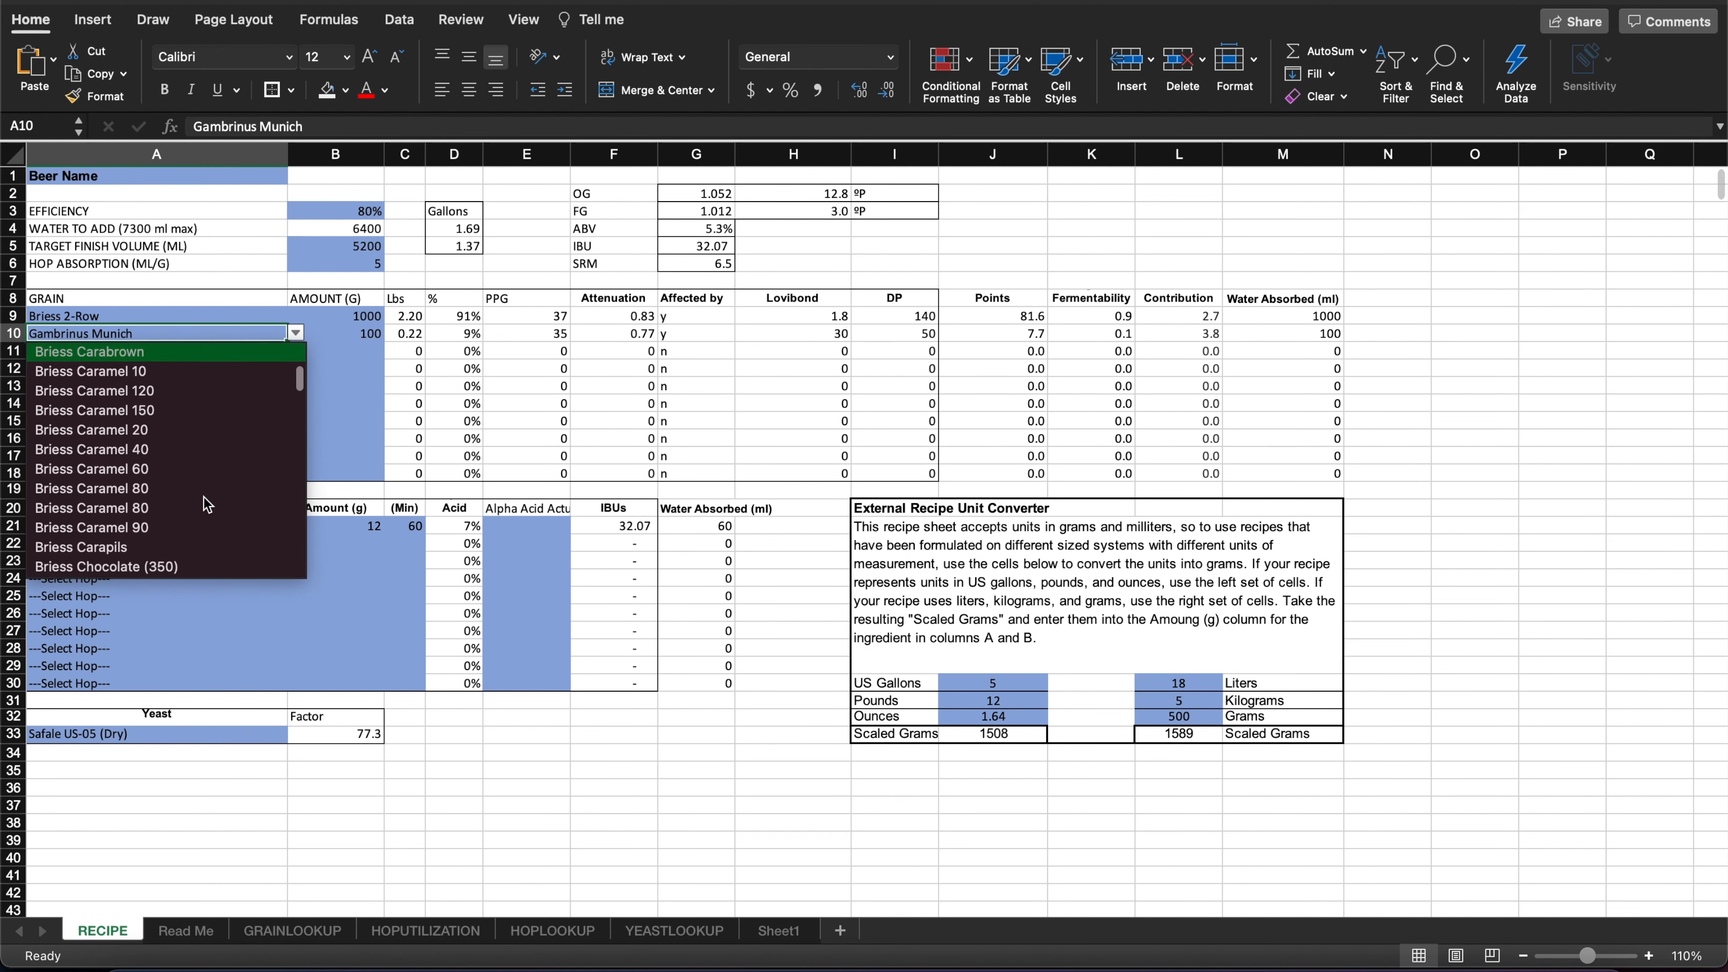
{"action": "scroll", "coordinate": [208, 507], "scroll_direction": "up", "scroll_amount": 2}
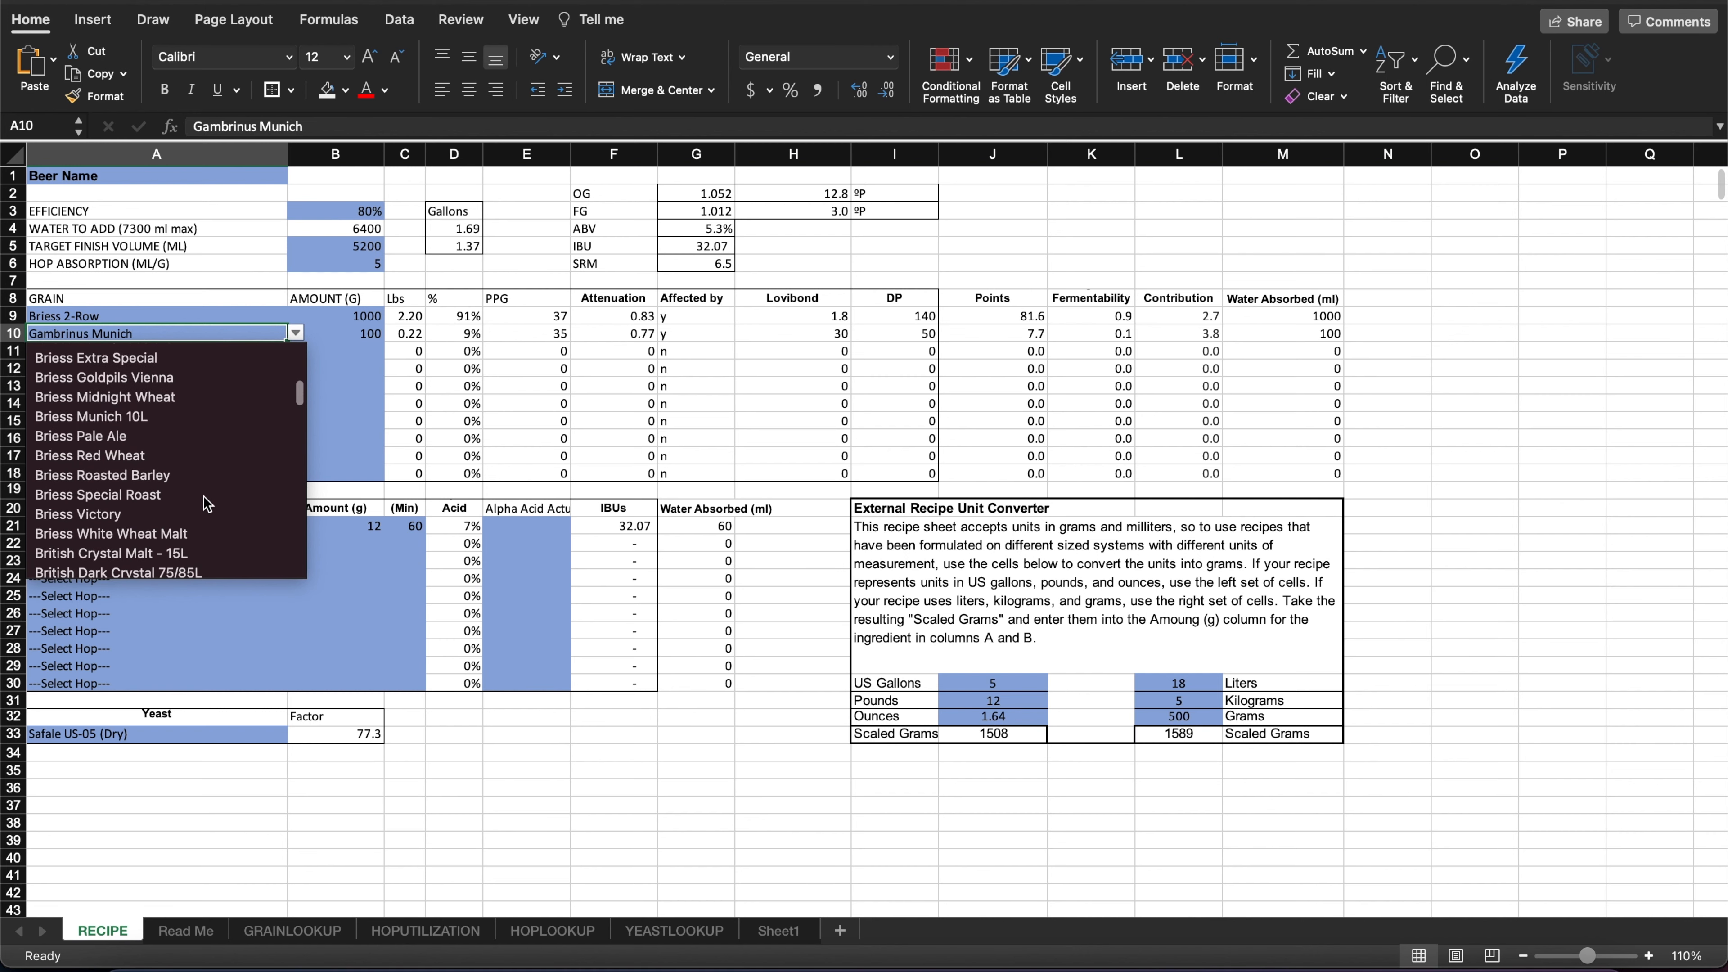
{"action": "left_click", "coordinate": [140, 417]}
- Choose Briess Caramel 120 as the third grain in row 11
{"action": "left_click", "coordinate": [126, 351]}
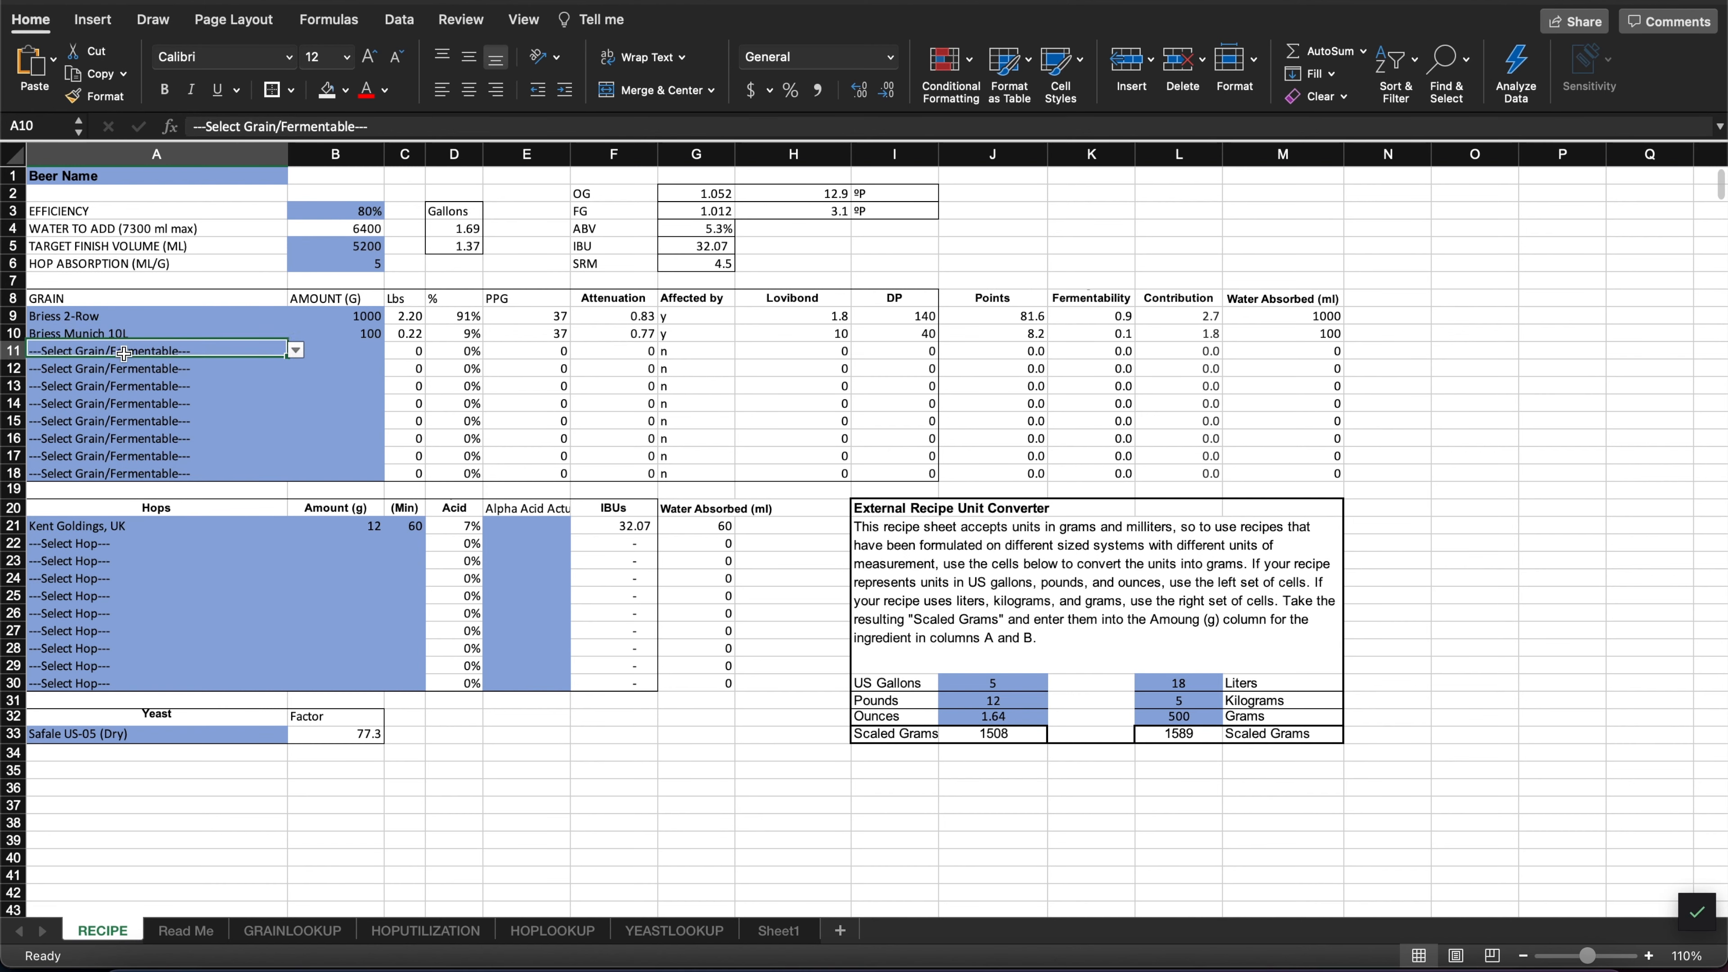
{"action": "left_click", "coordinate": [298, 355]}
{"action": "scroll", "coordinate": [175, 501], "scroll_direction": "down", "scroll_amount": 6}
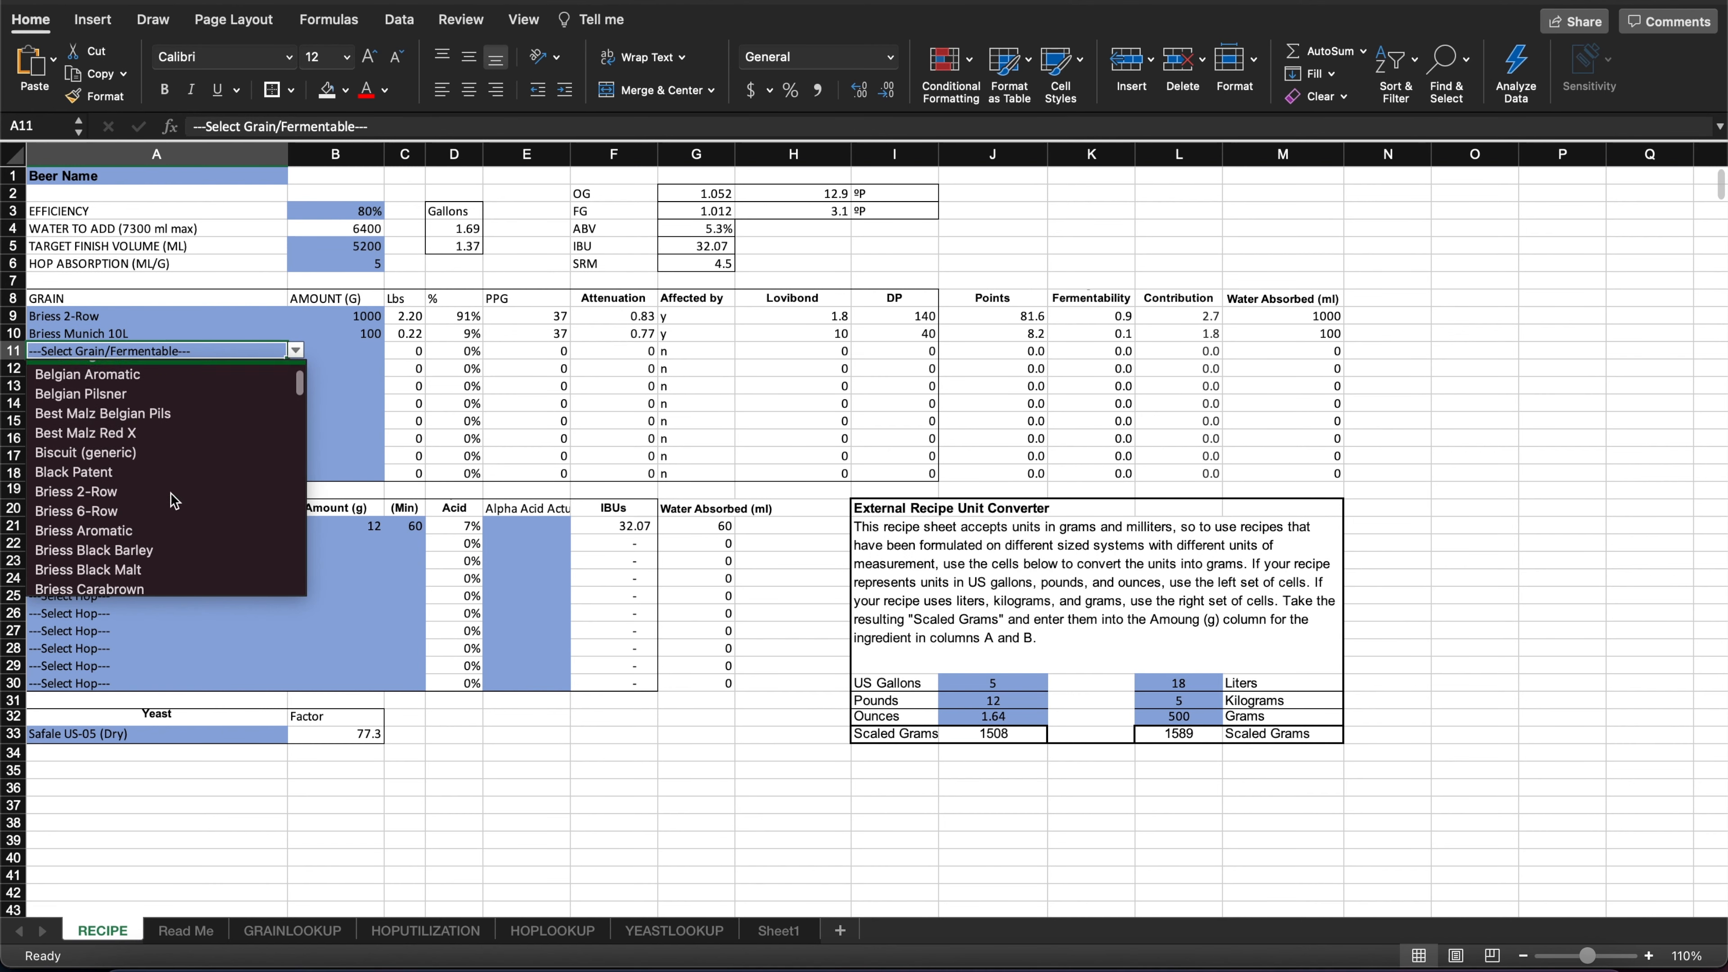
{"action": "scroll", "coordinate": [175, 501], "scroll_direction": "up", "scroll_amount": 1}
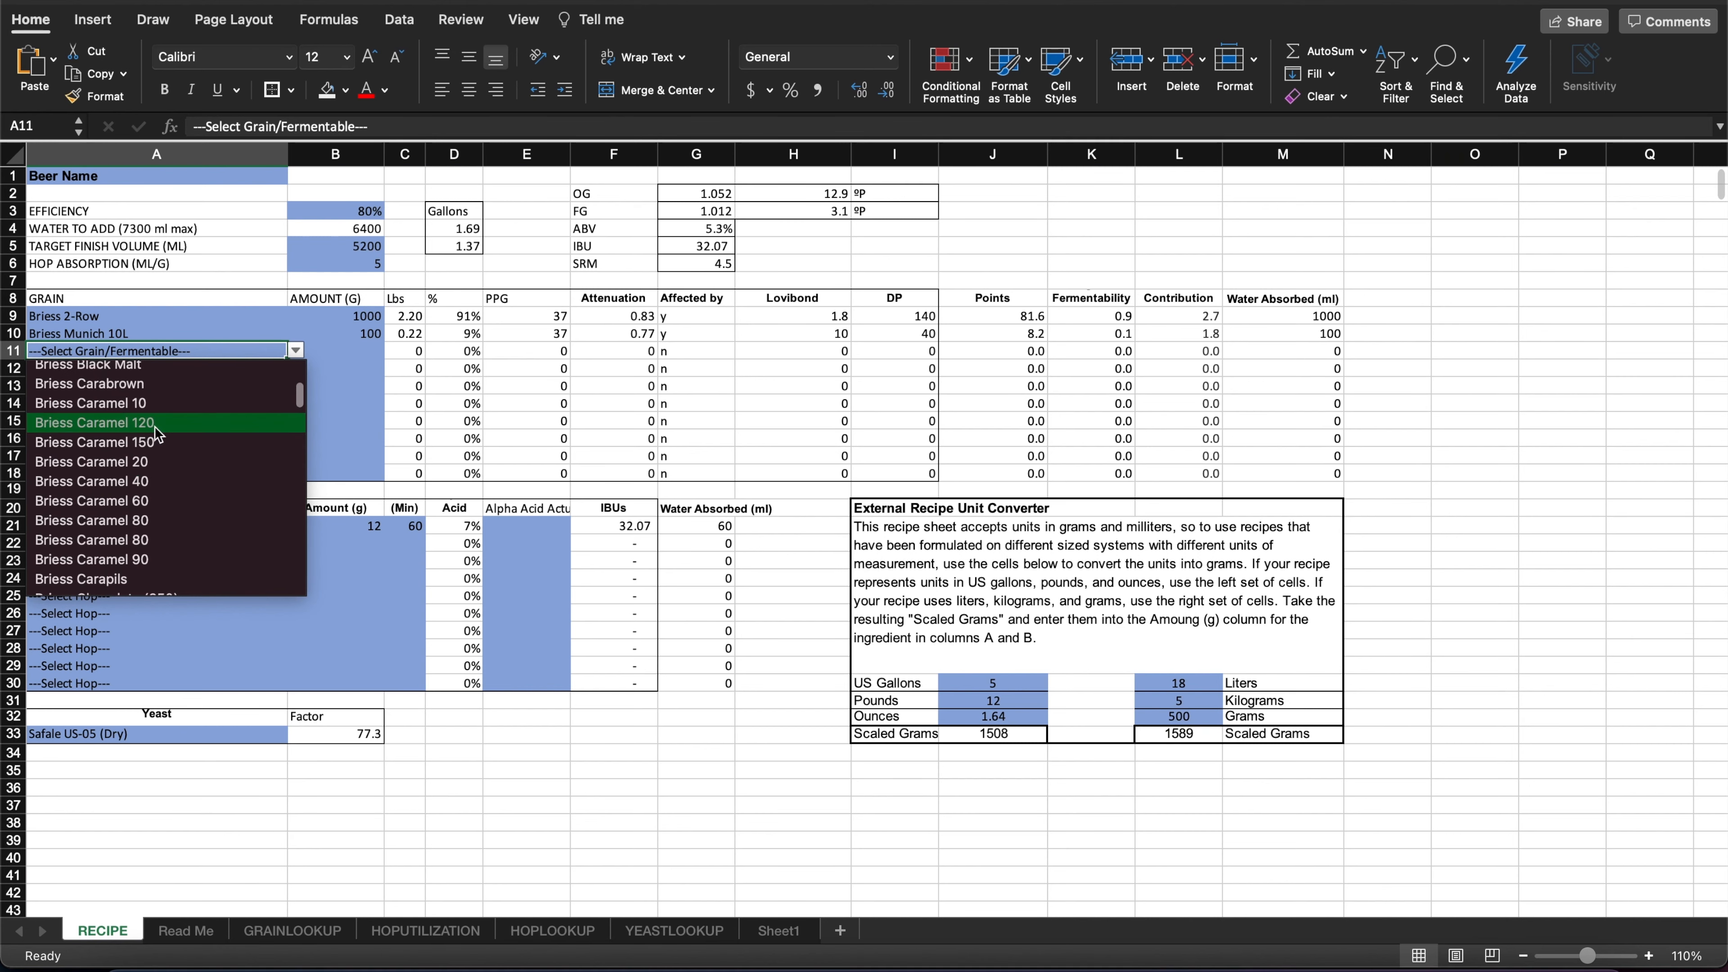
{"action": "left_click", "coordinate": [154, 427]}
- Compare the grist percentages of the Avery IPA recipe in Google Chrome with the grain amounts in the Excel recipe
{"action": "left_click", "coordinate": [355, 344]}
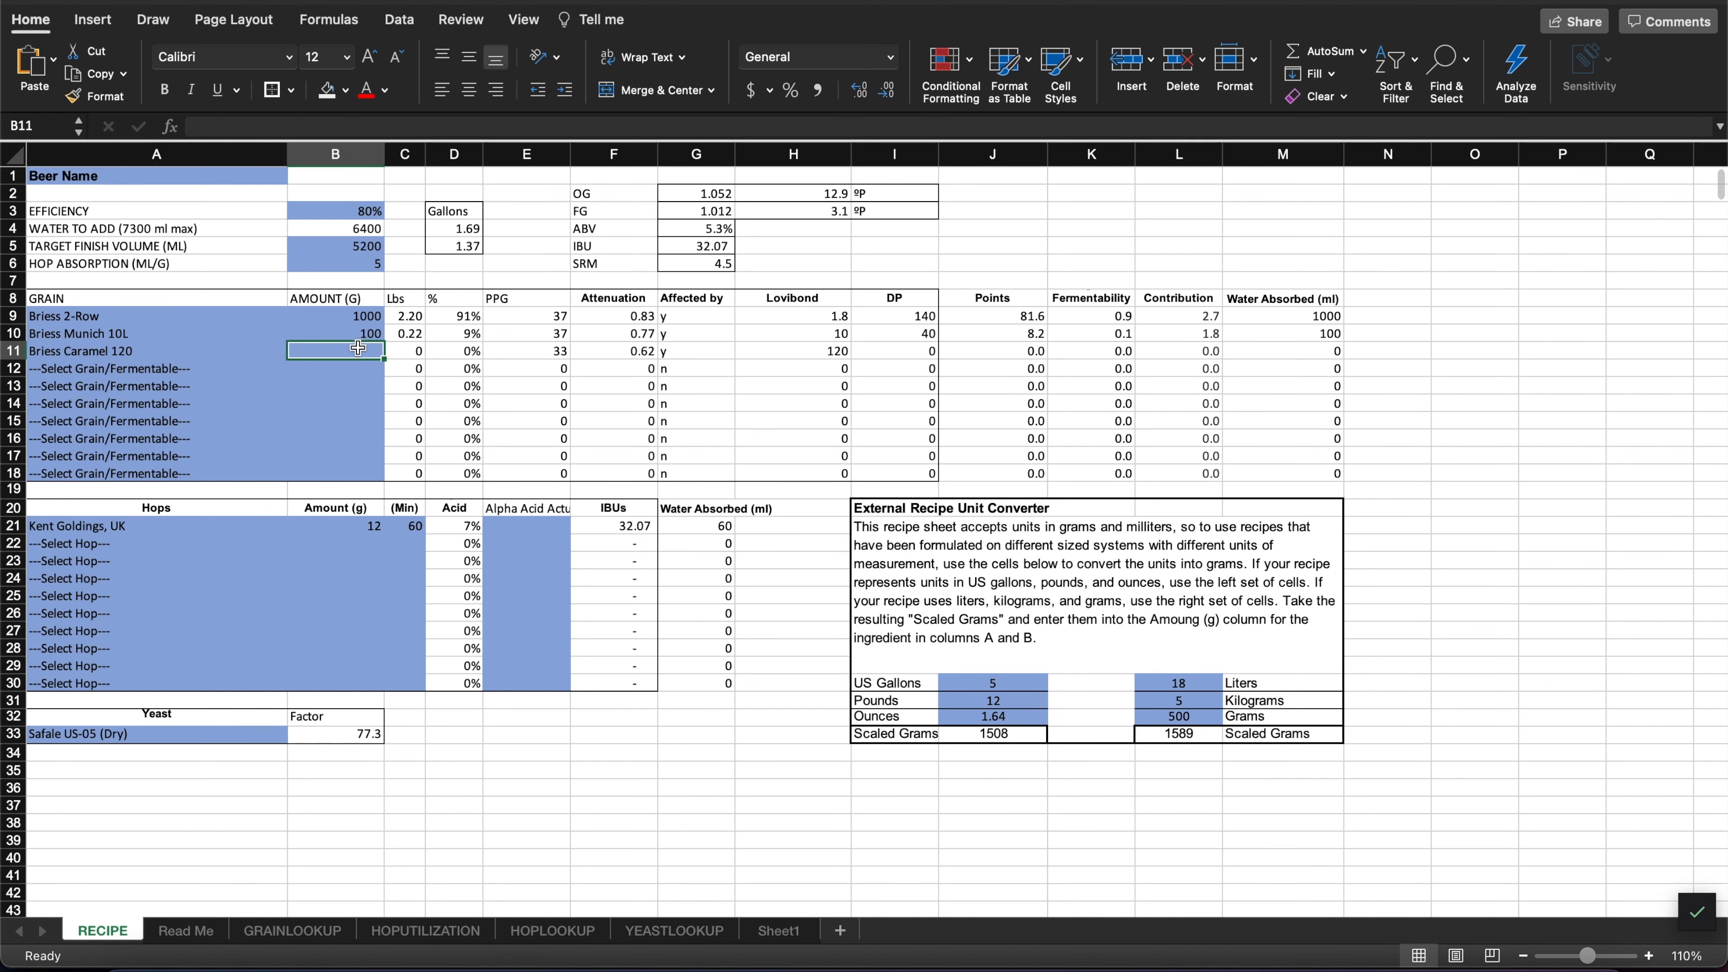
{"action": "key", "text": "super+Tab"}
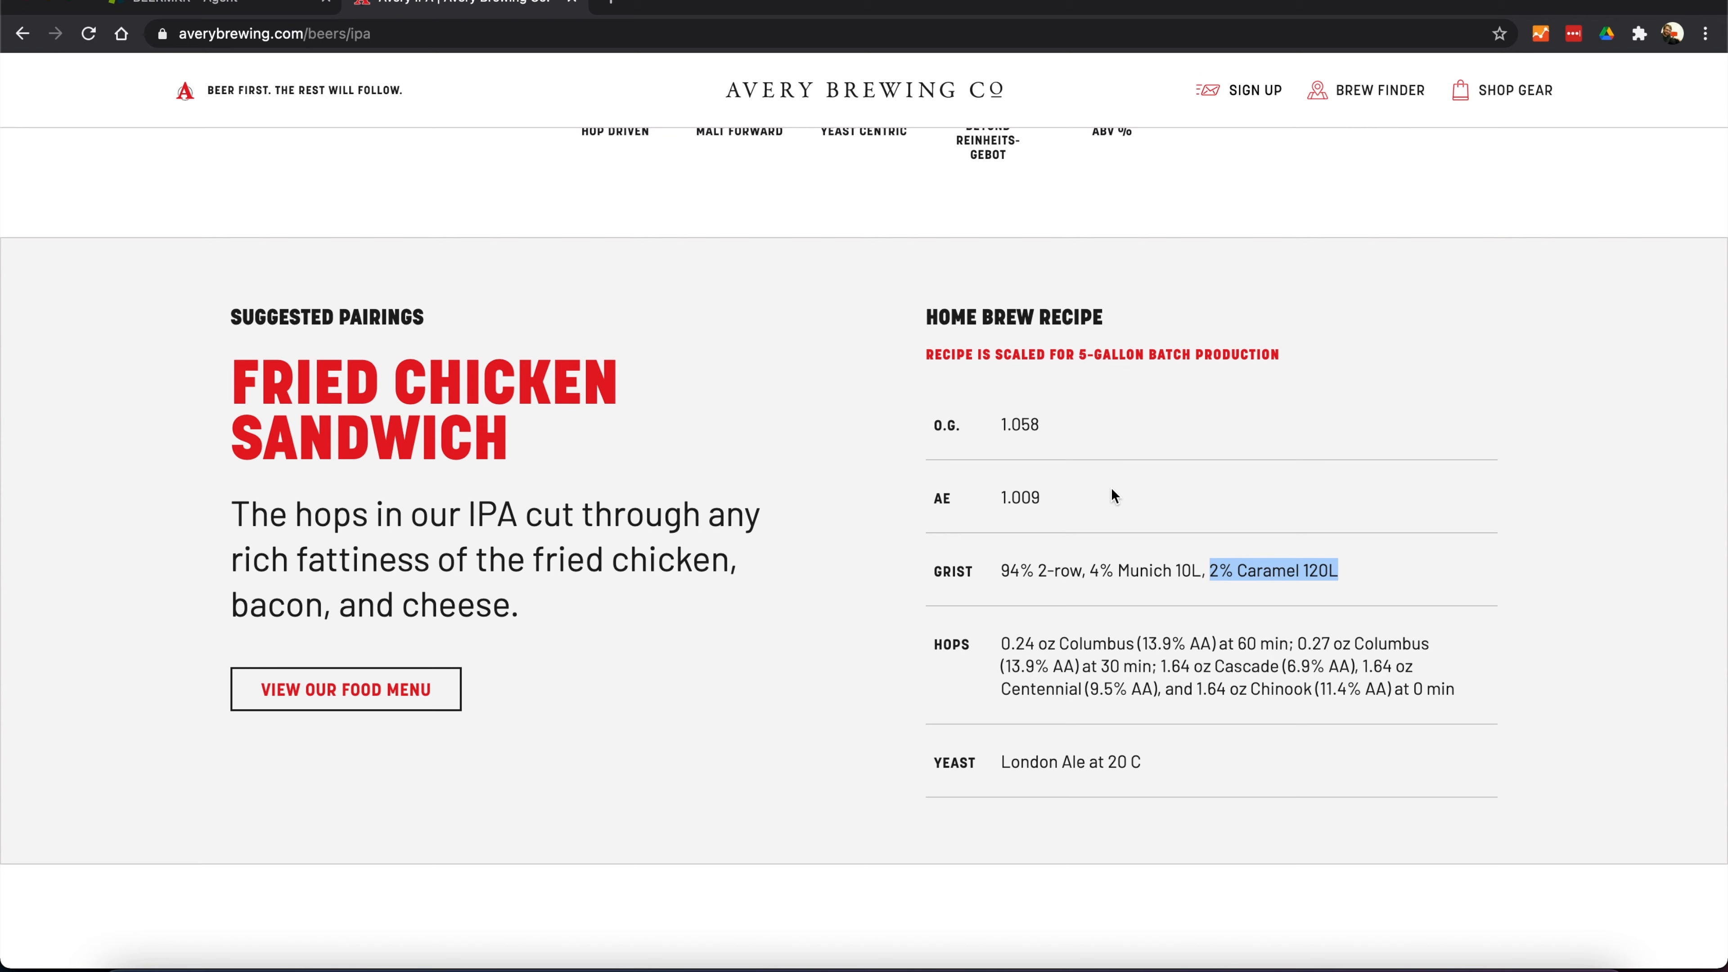
{"action": "key", "text": "super+Tab"}
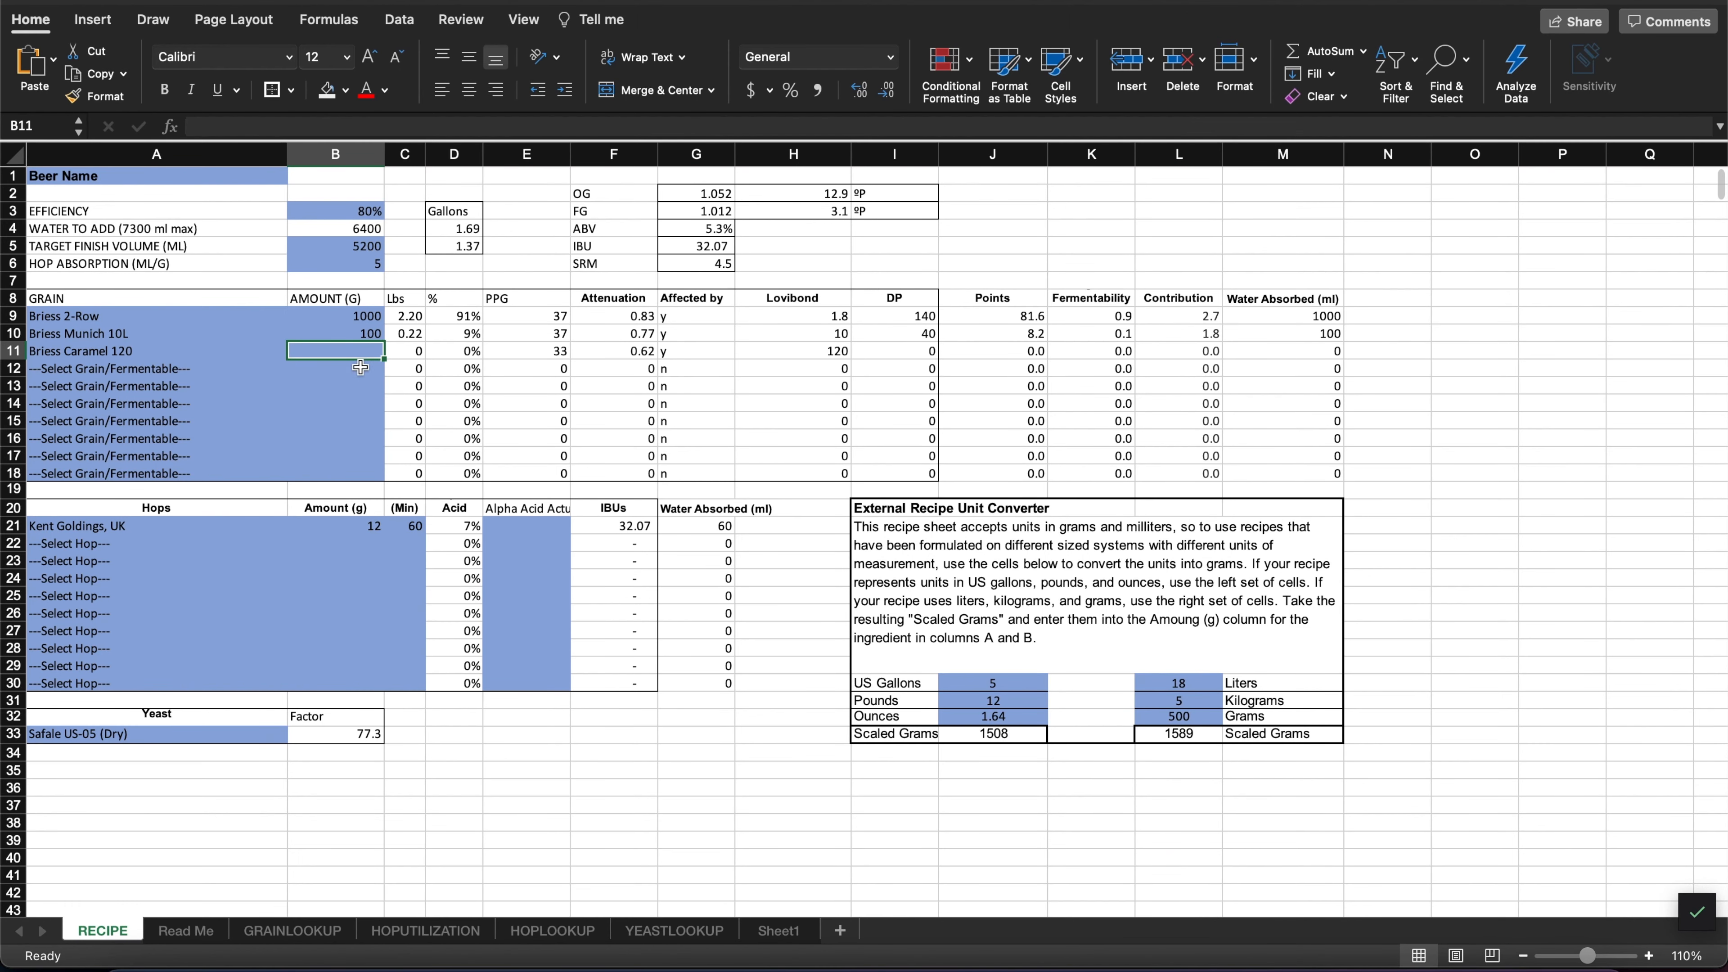
{"action": "left_click", "coordinate": [335, 319]}
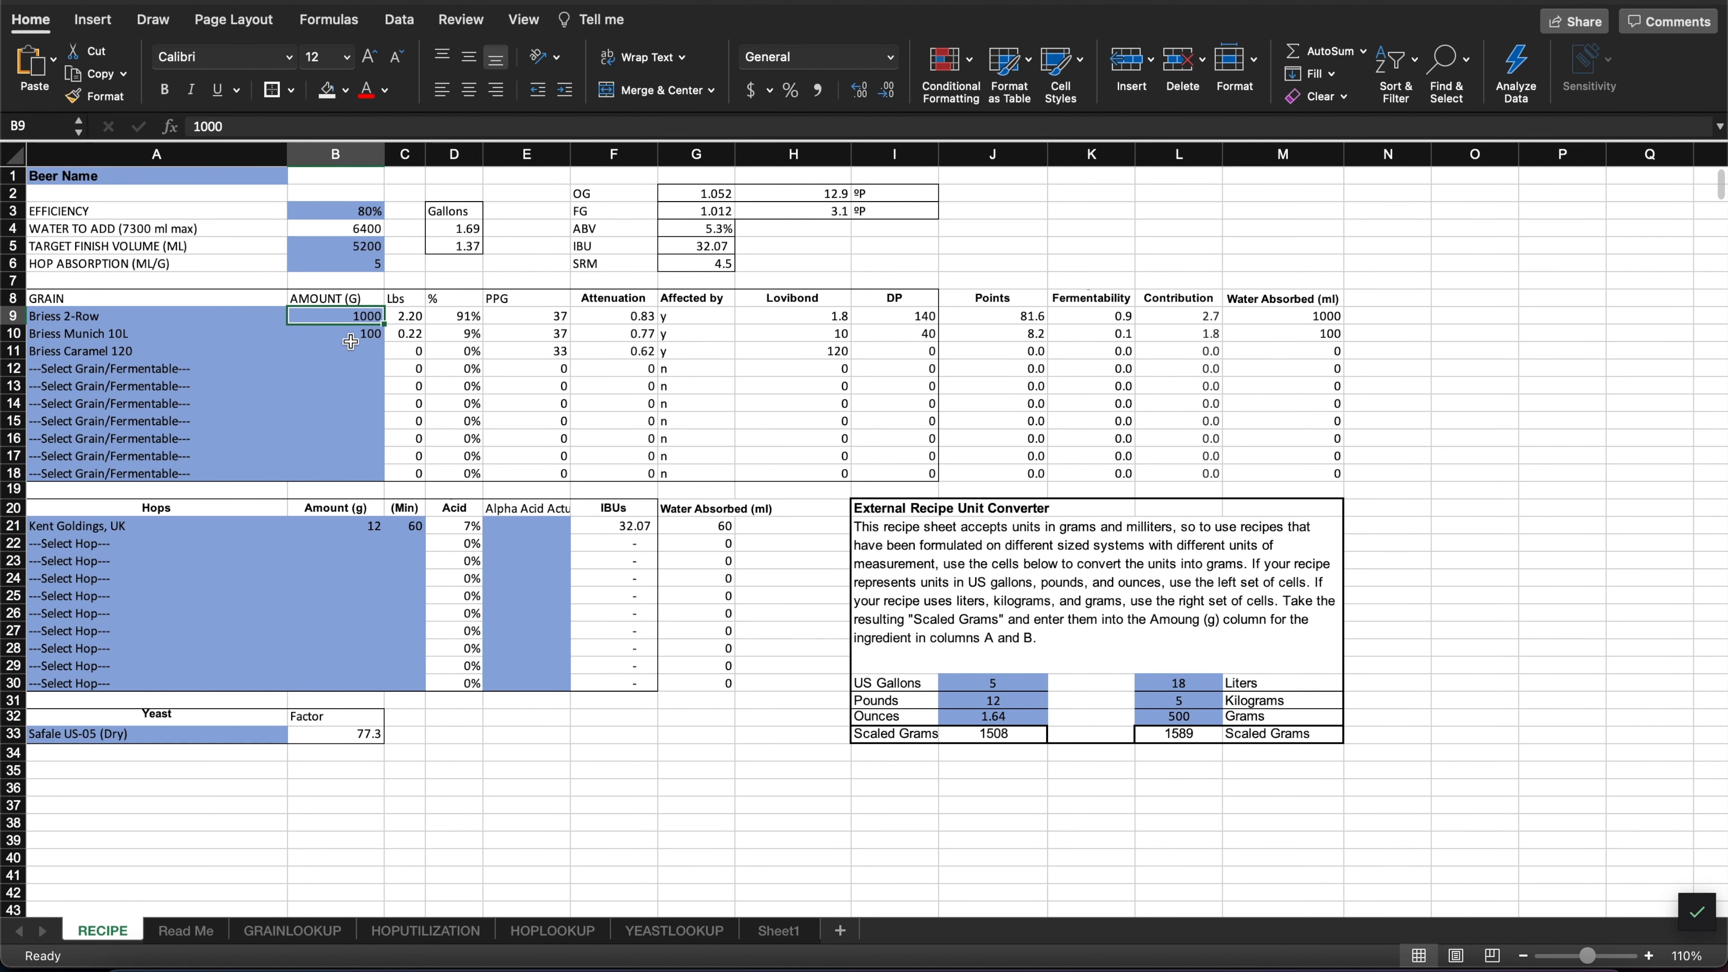
{"action": "key", "text": "super+Tab"}
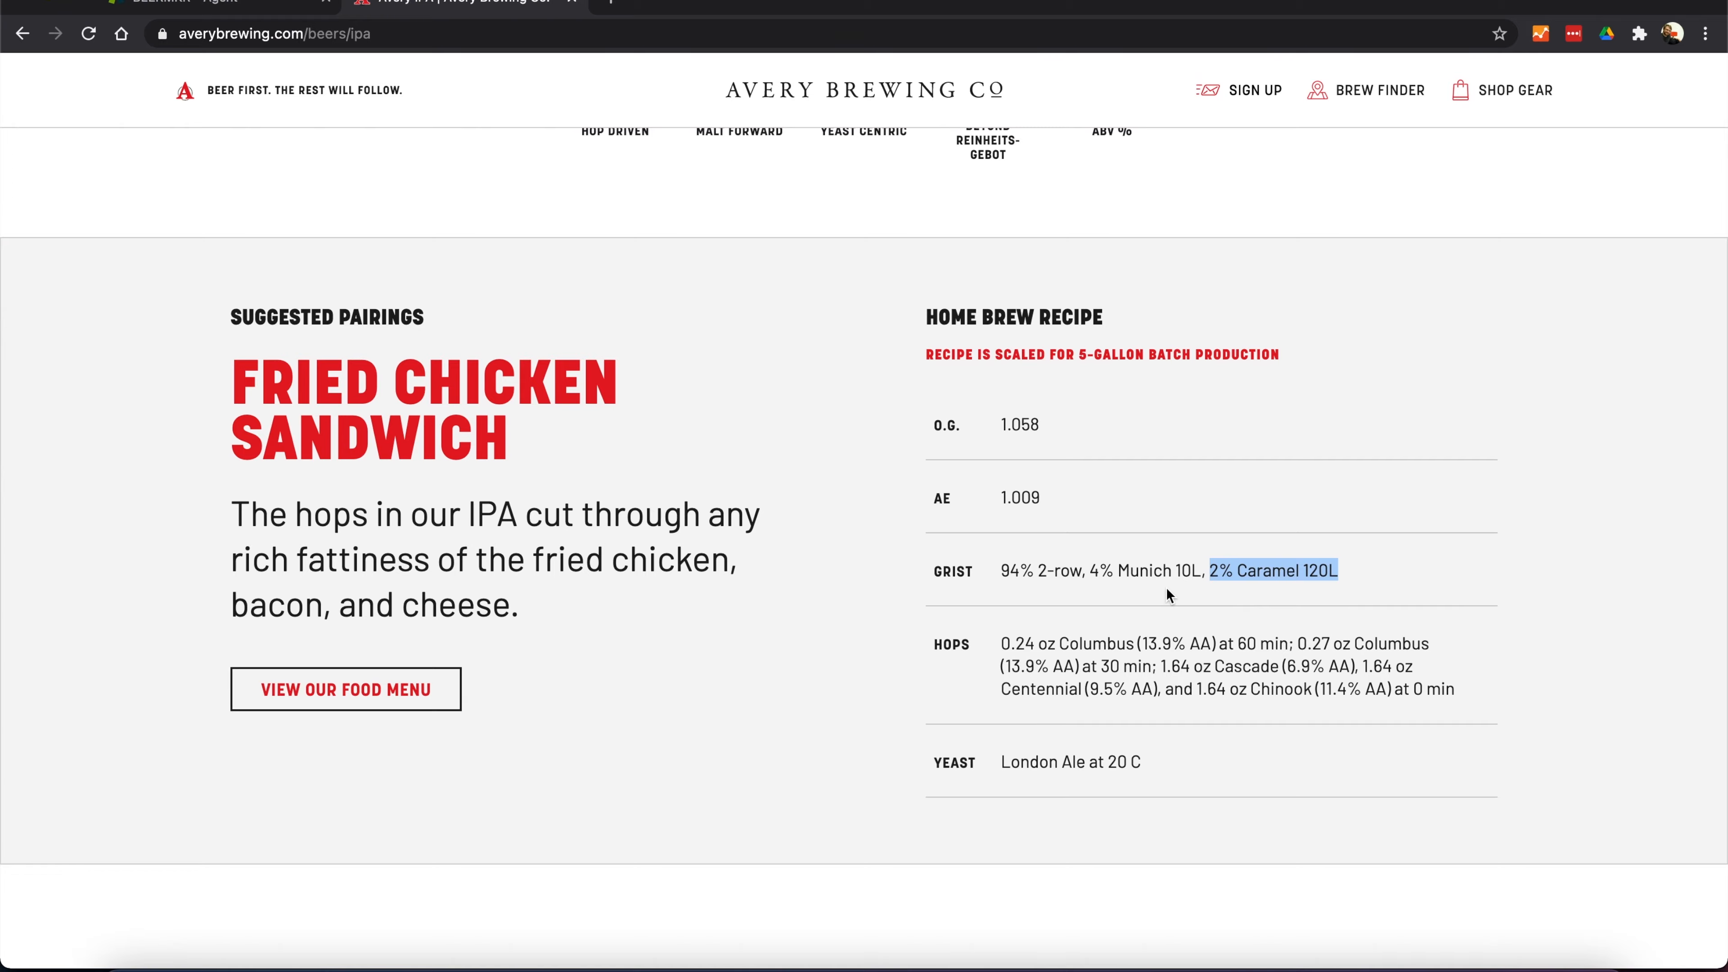
{"action": "key", "text": "super+Tab"}
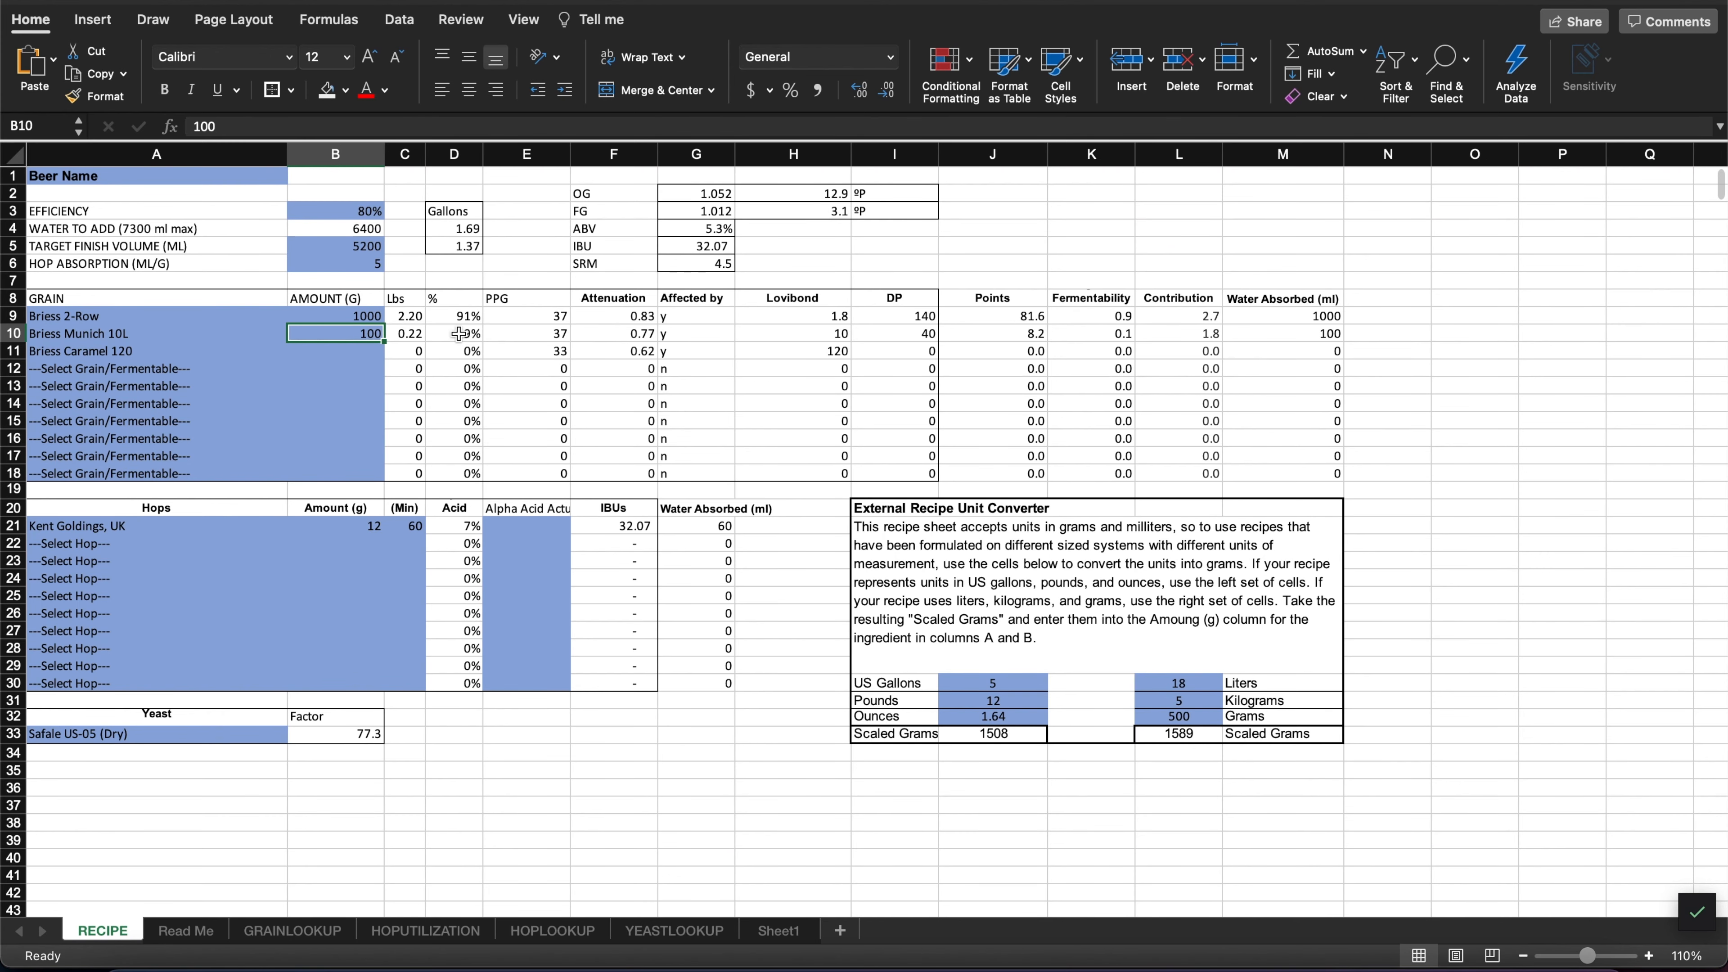
- Try amounts of 50 g for Briess Caramel 120 and 1100 g for Briess 2-Row
{"action": "left_click", "coordinate": [356, 355]}
{"action": "type", "text": "50"}
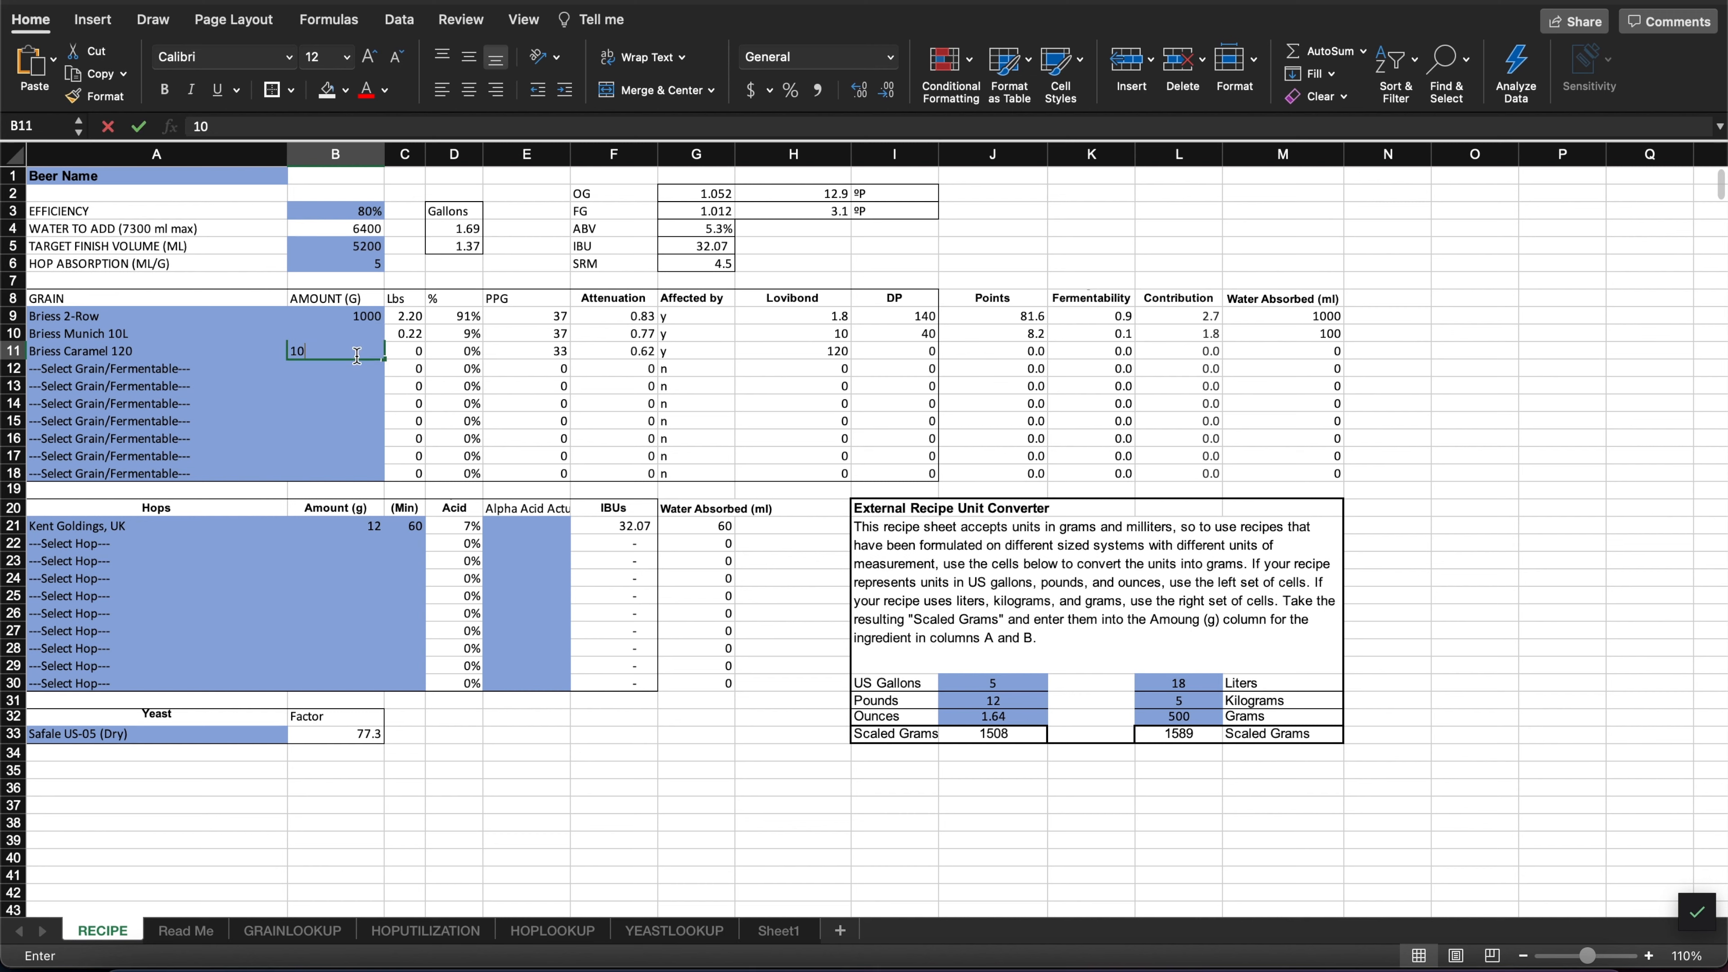
{"action": "key", "text": "Return"}
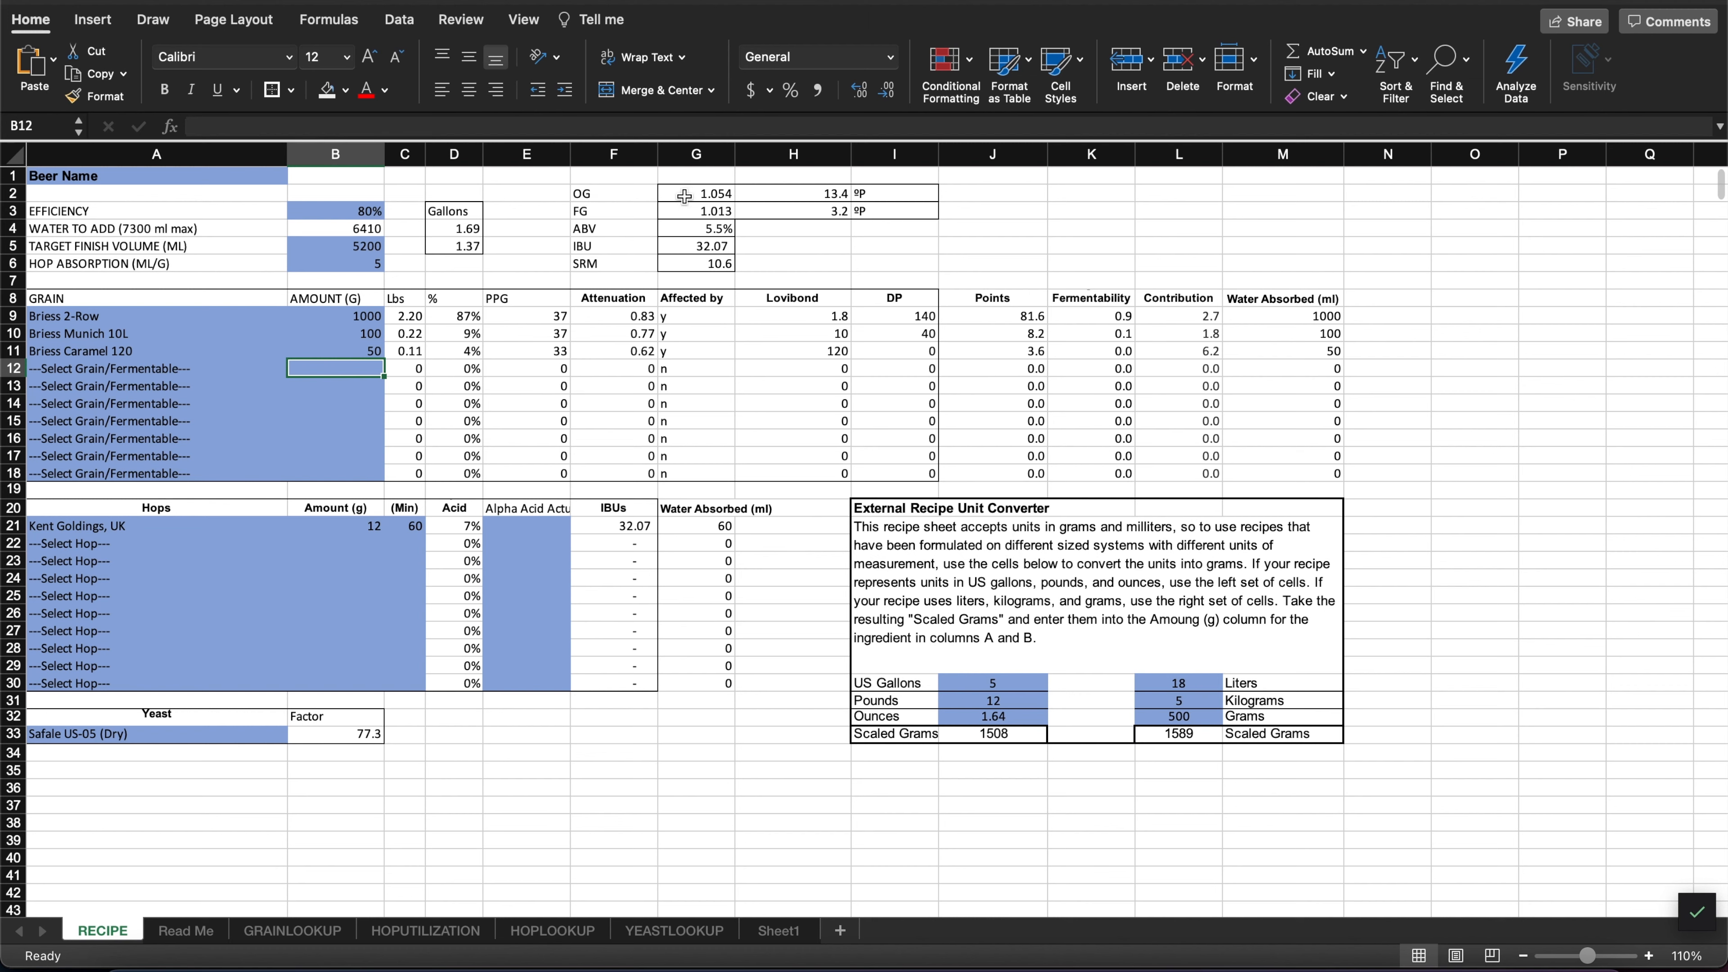
{"action": "left_click", "coordinate": [368, 318]}
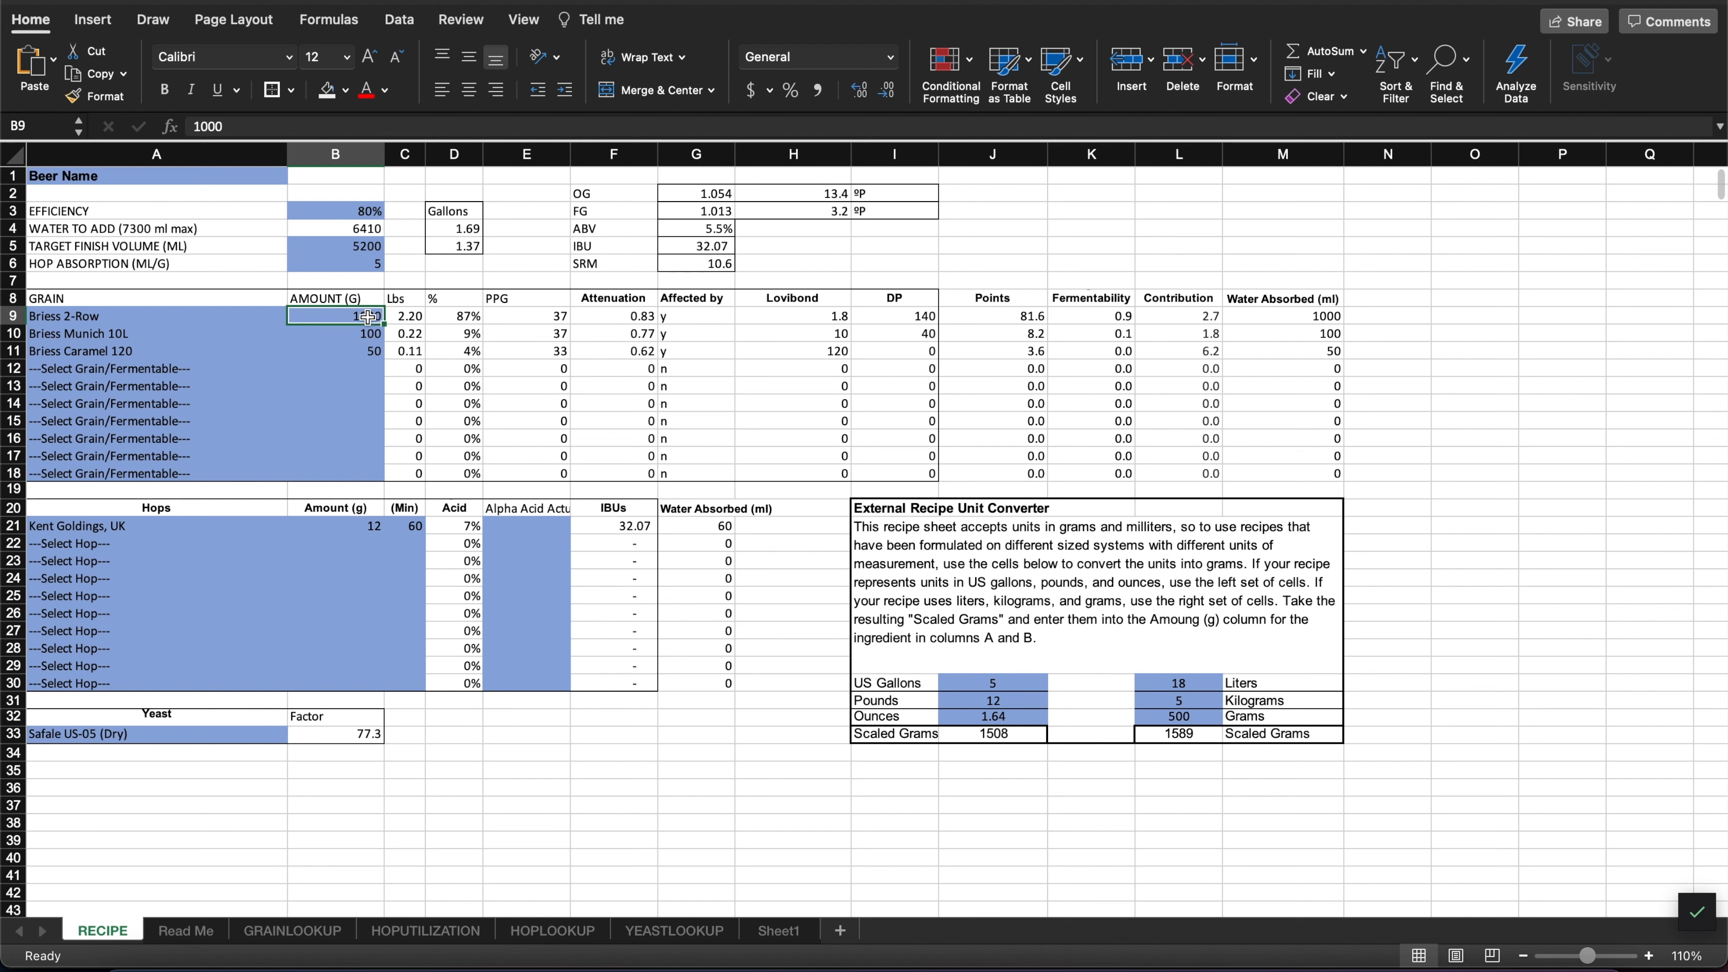
{"action": "type", "text": "1100"}
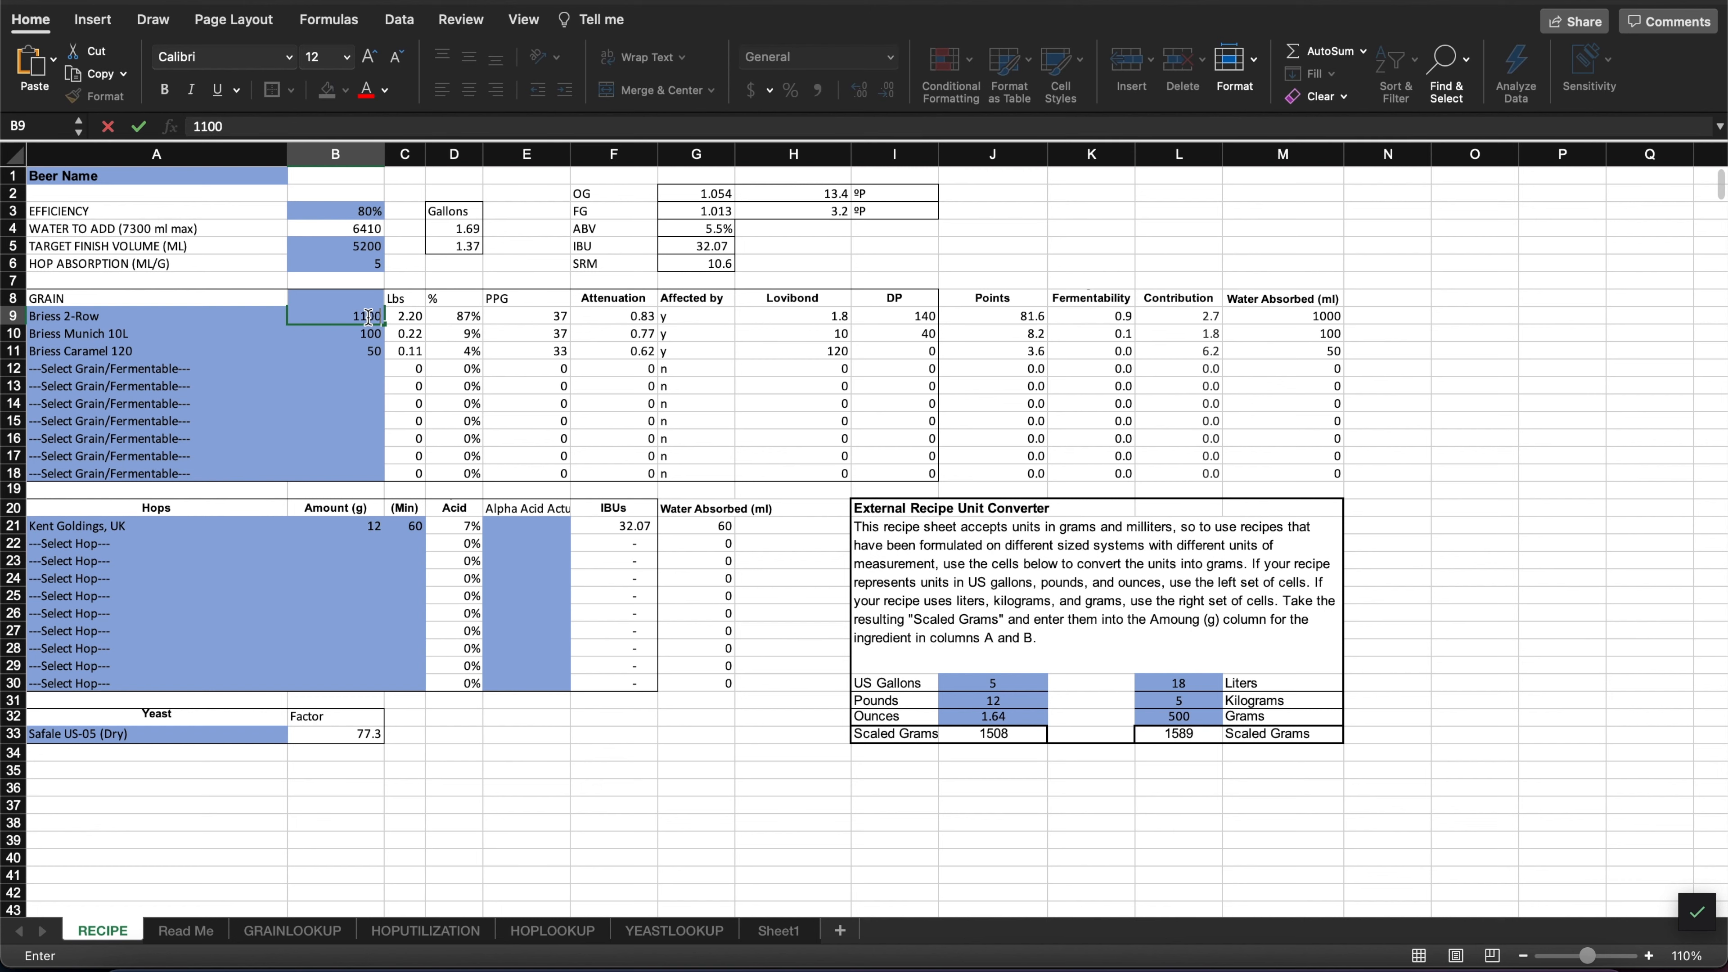
{"action": "key", "text": "Return"}
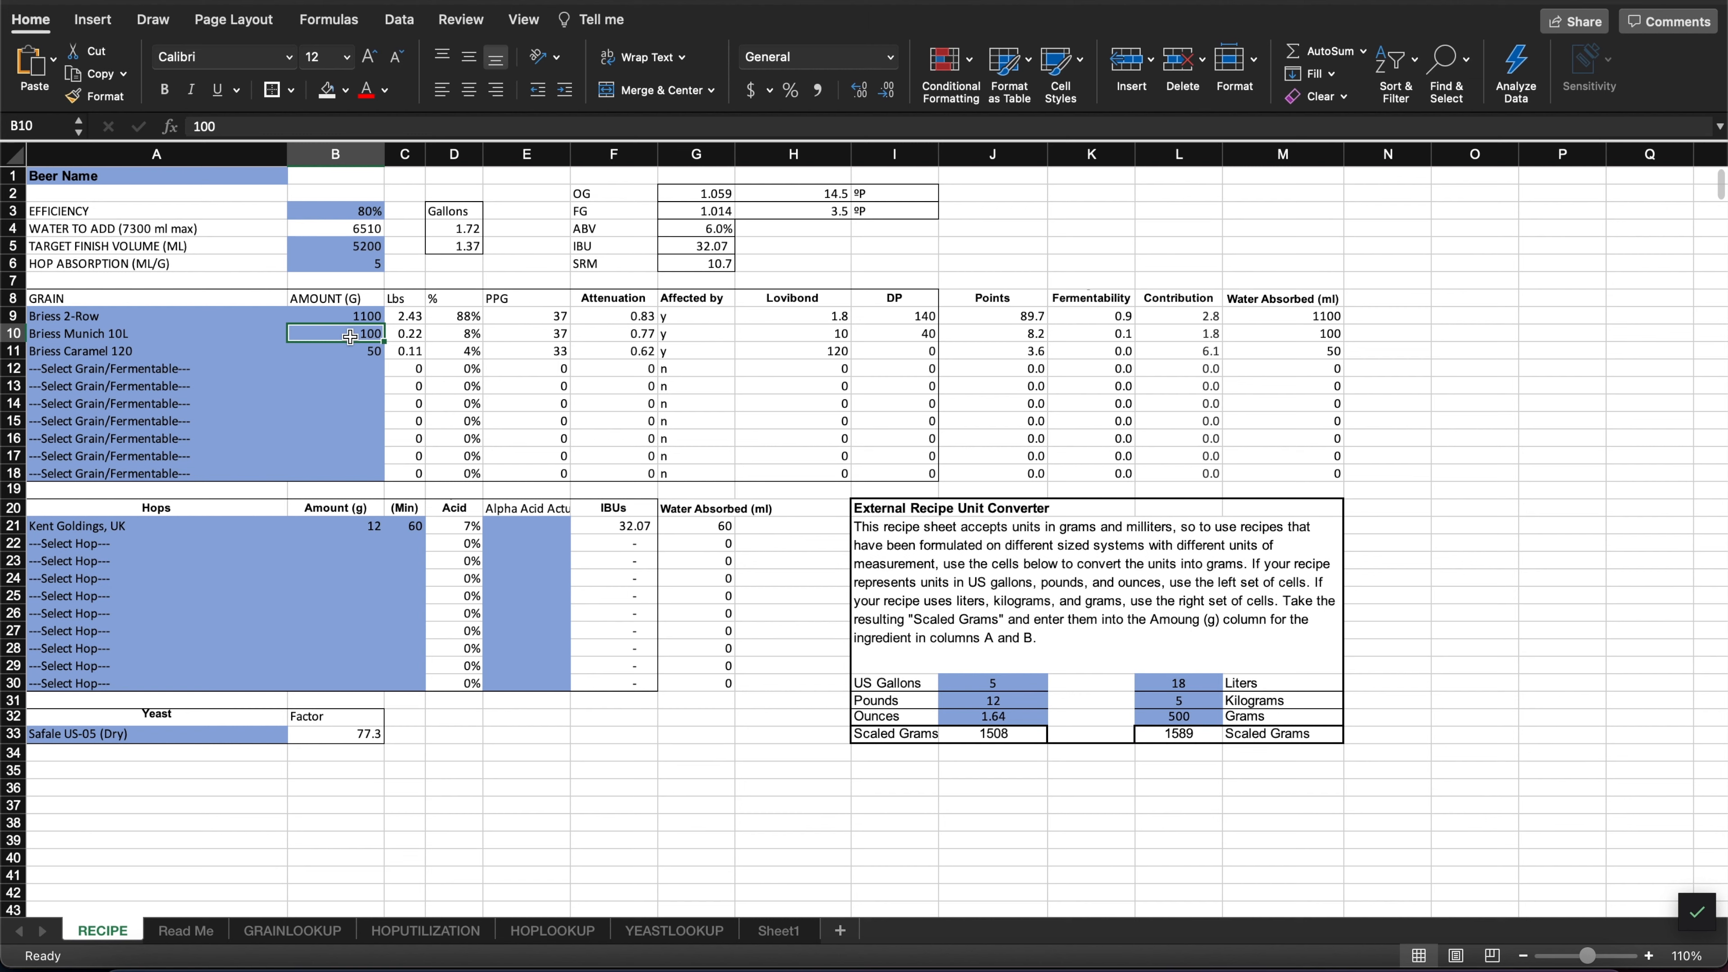
- Set the grain amounts to 1150 g Briess 2-Row, 50 g Briess Munich 10L and 25 g Briess Caramel 120
{"action": "left_click", "coordinate": [338, 315]}
{"action": "type", "text": "1150"}
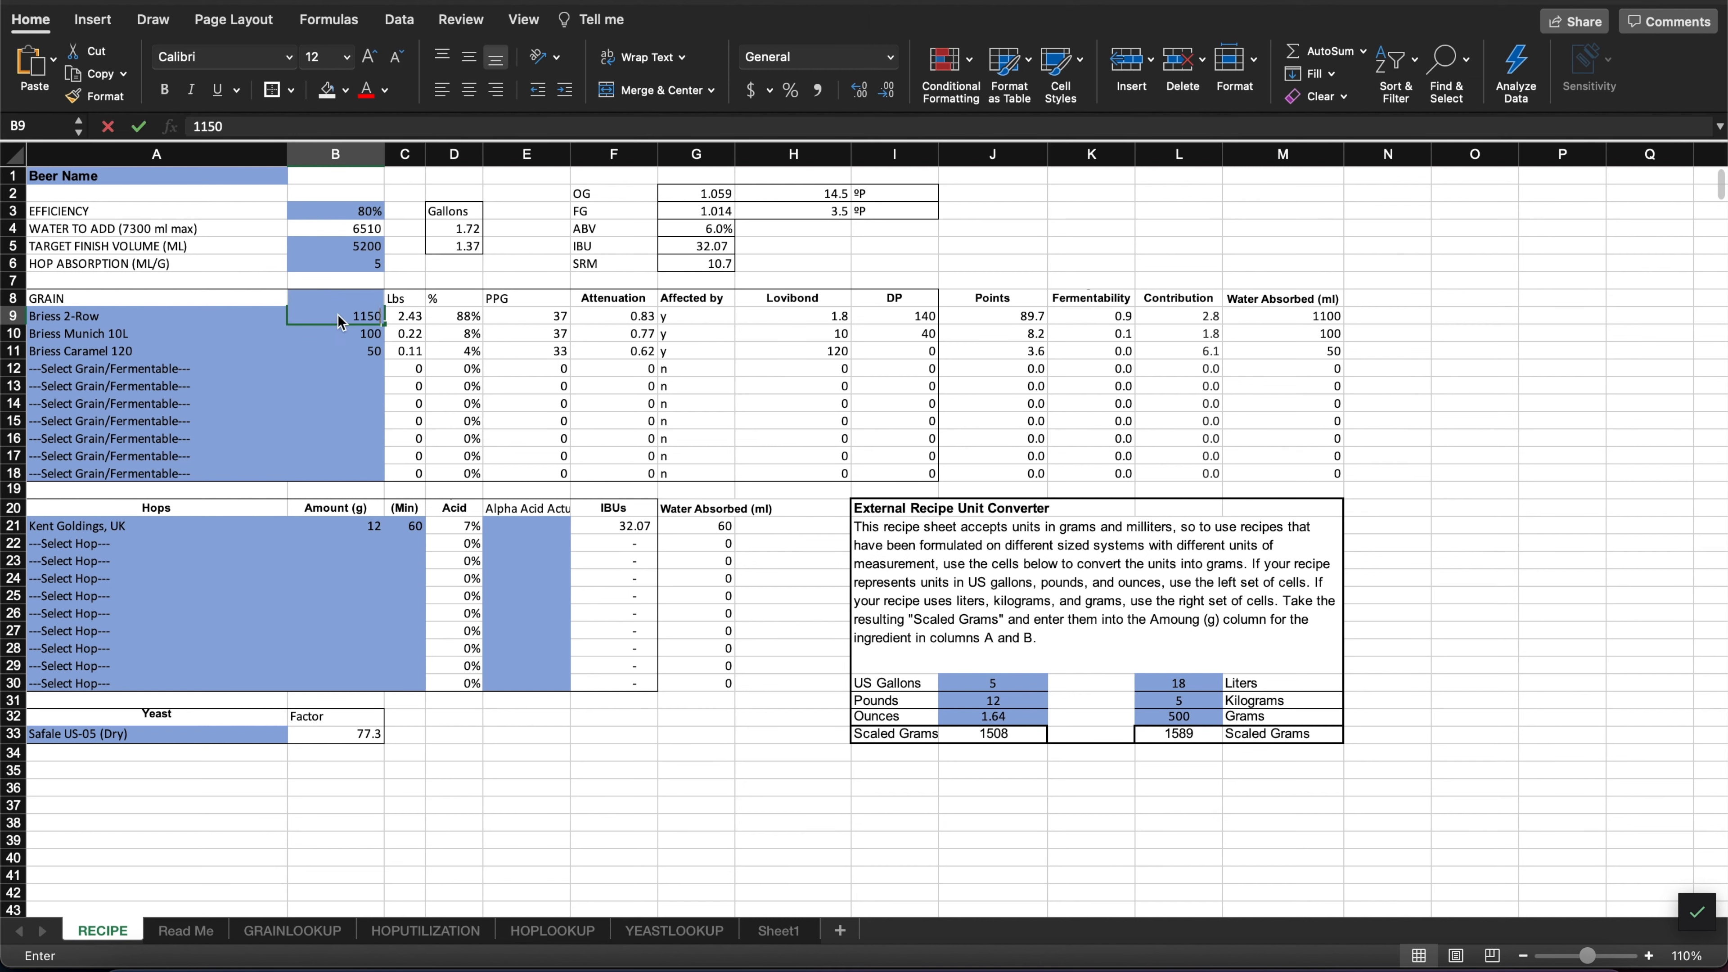
{"action": "key", "text": "Return"}
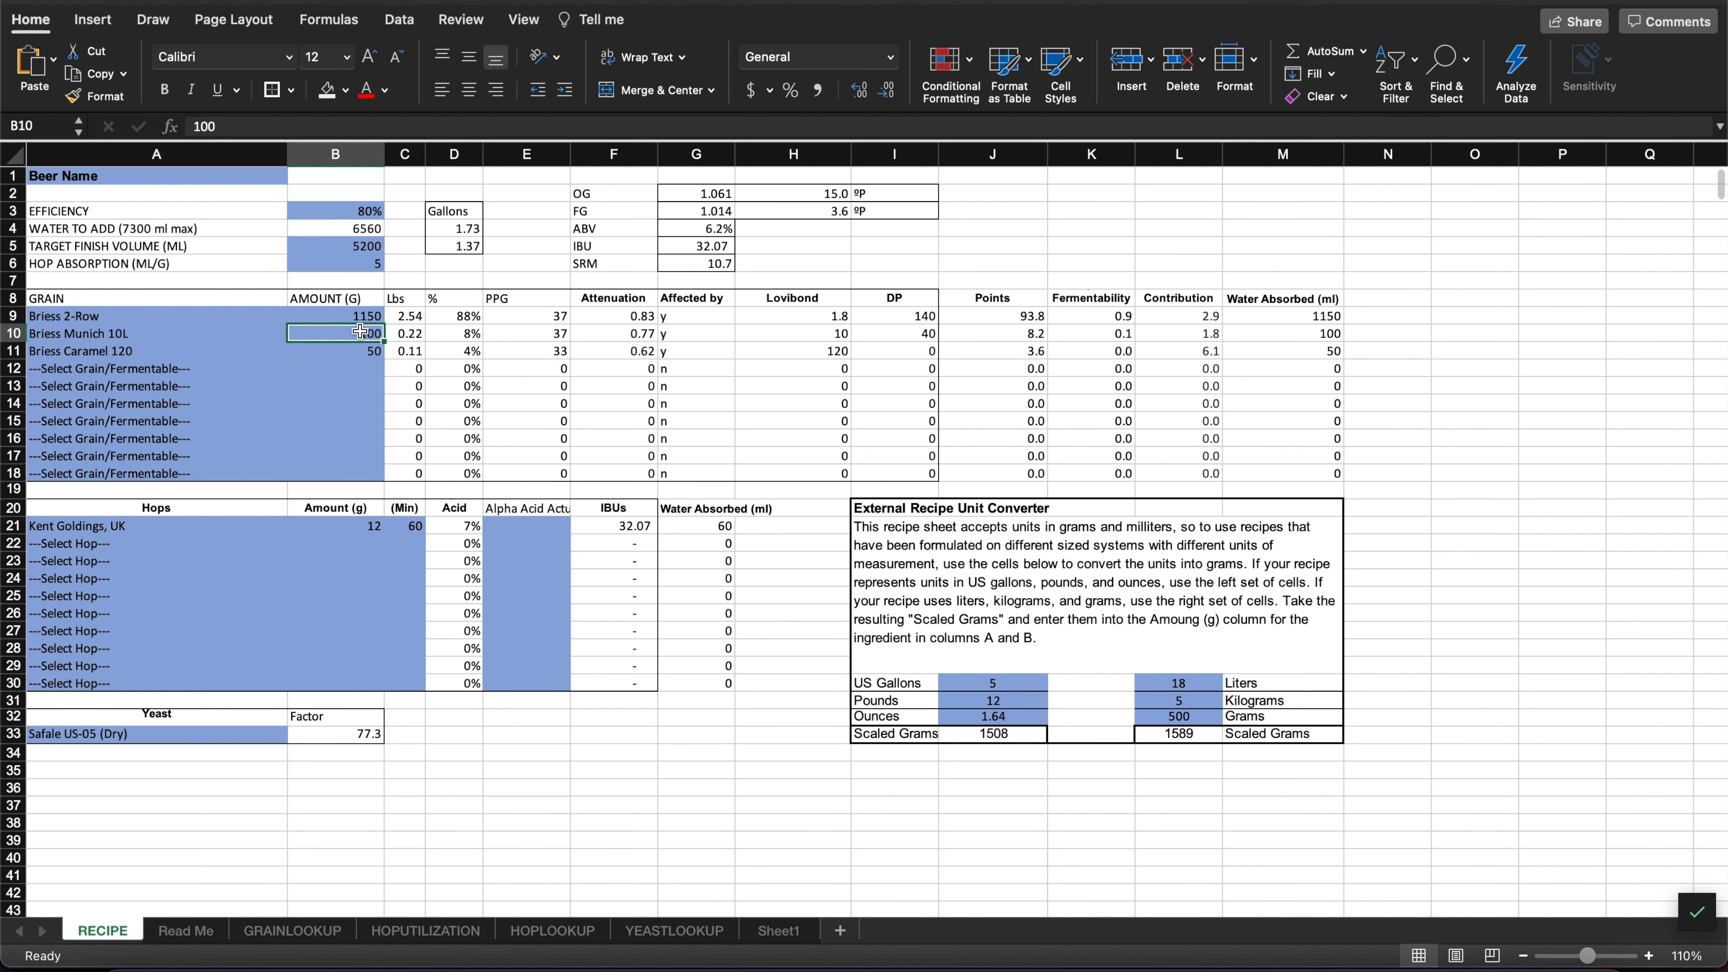
{"action": "type", "text": "50"}
{"action": "key", "text": "Return"}
{"action": "type", "text": "25"}
{"action": "key", "text": "Return"}
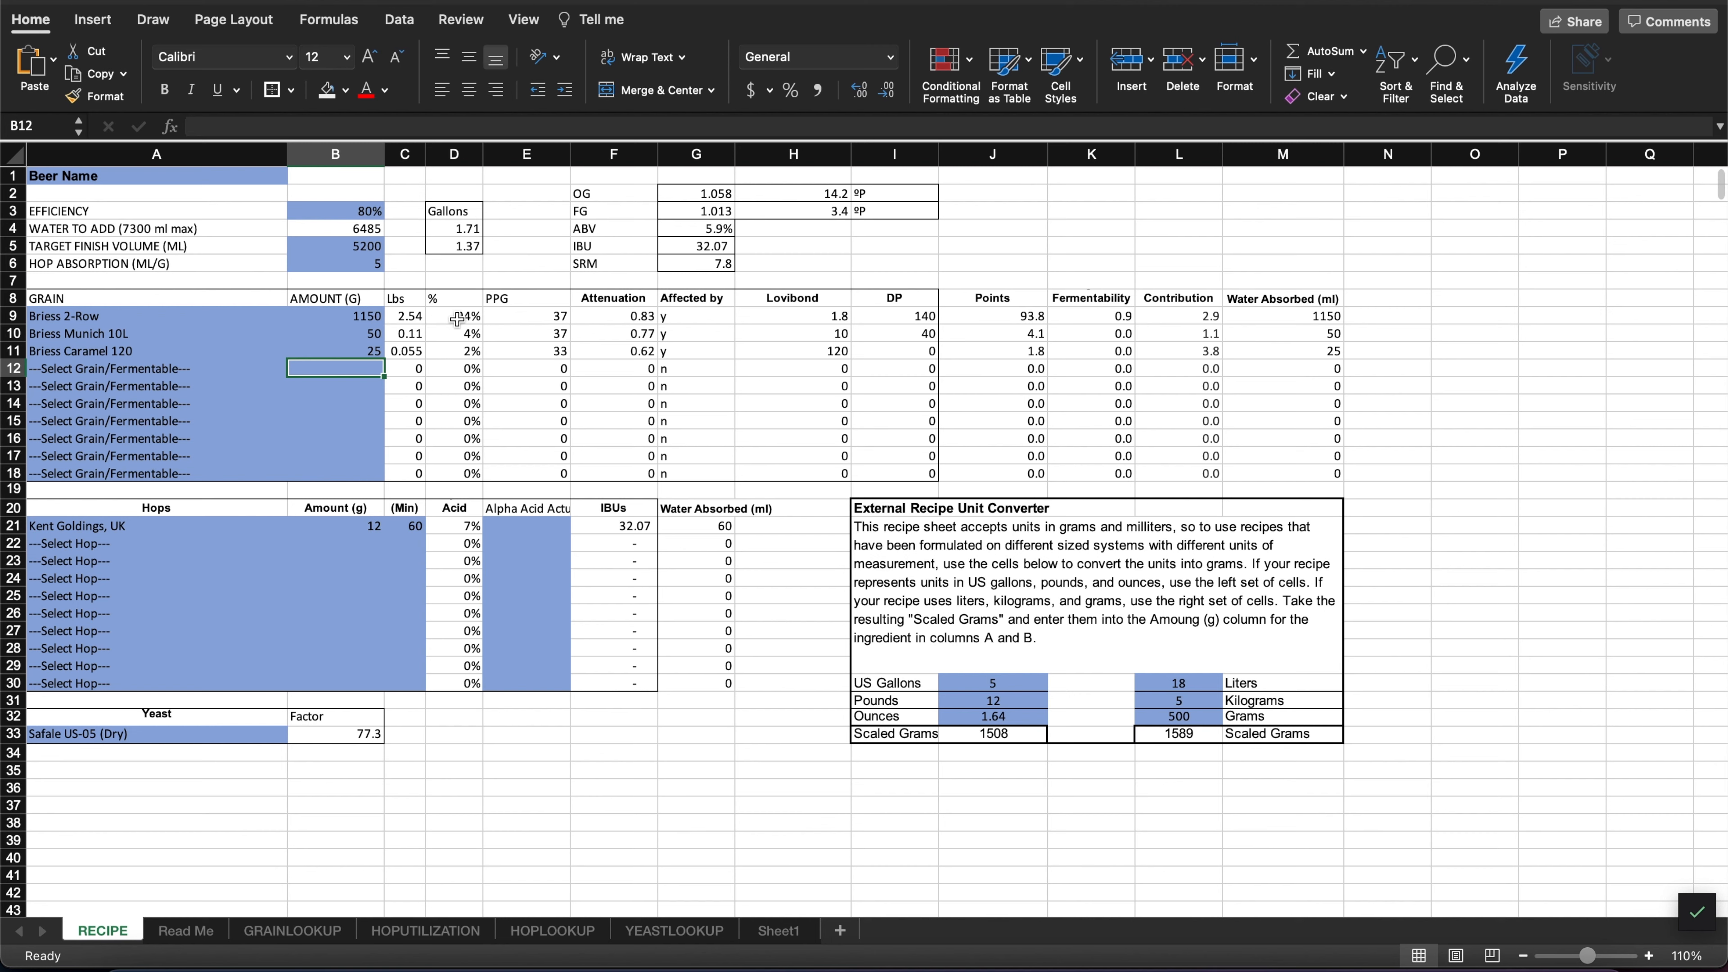
- Check the percentages of the three grains and inspect the recipe's OG and FG cells
{"action": "left_click_drag", "start_coordinate": [458, 318], "coordinate": [462, 351]}
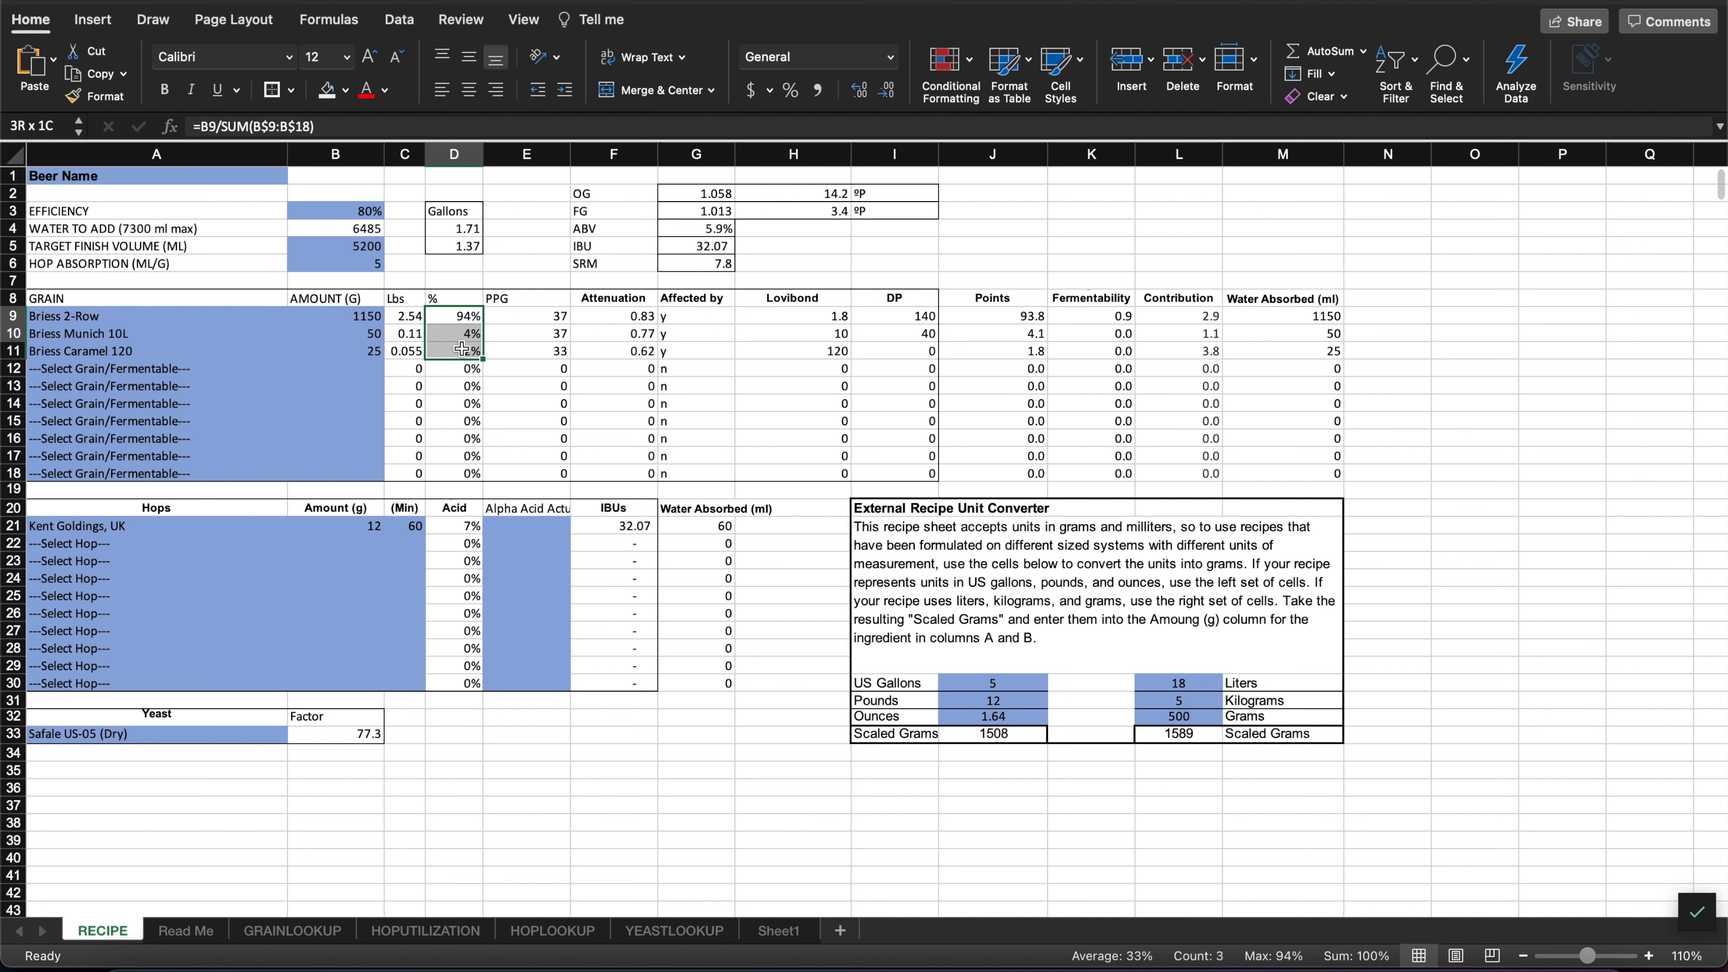
{"action": "left_click", "coordinate": [689, 194]}
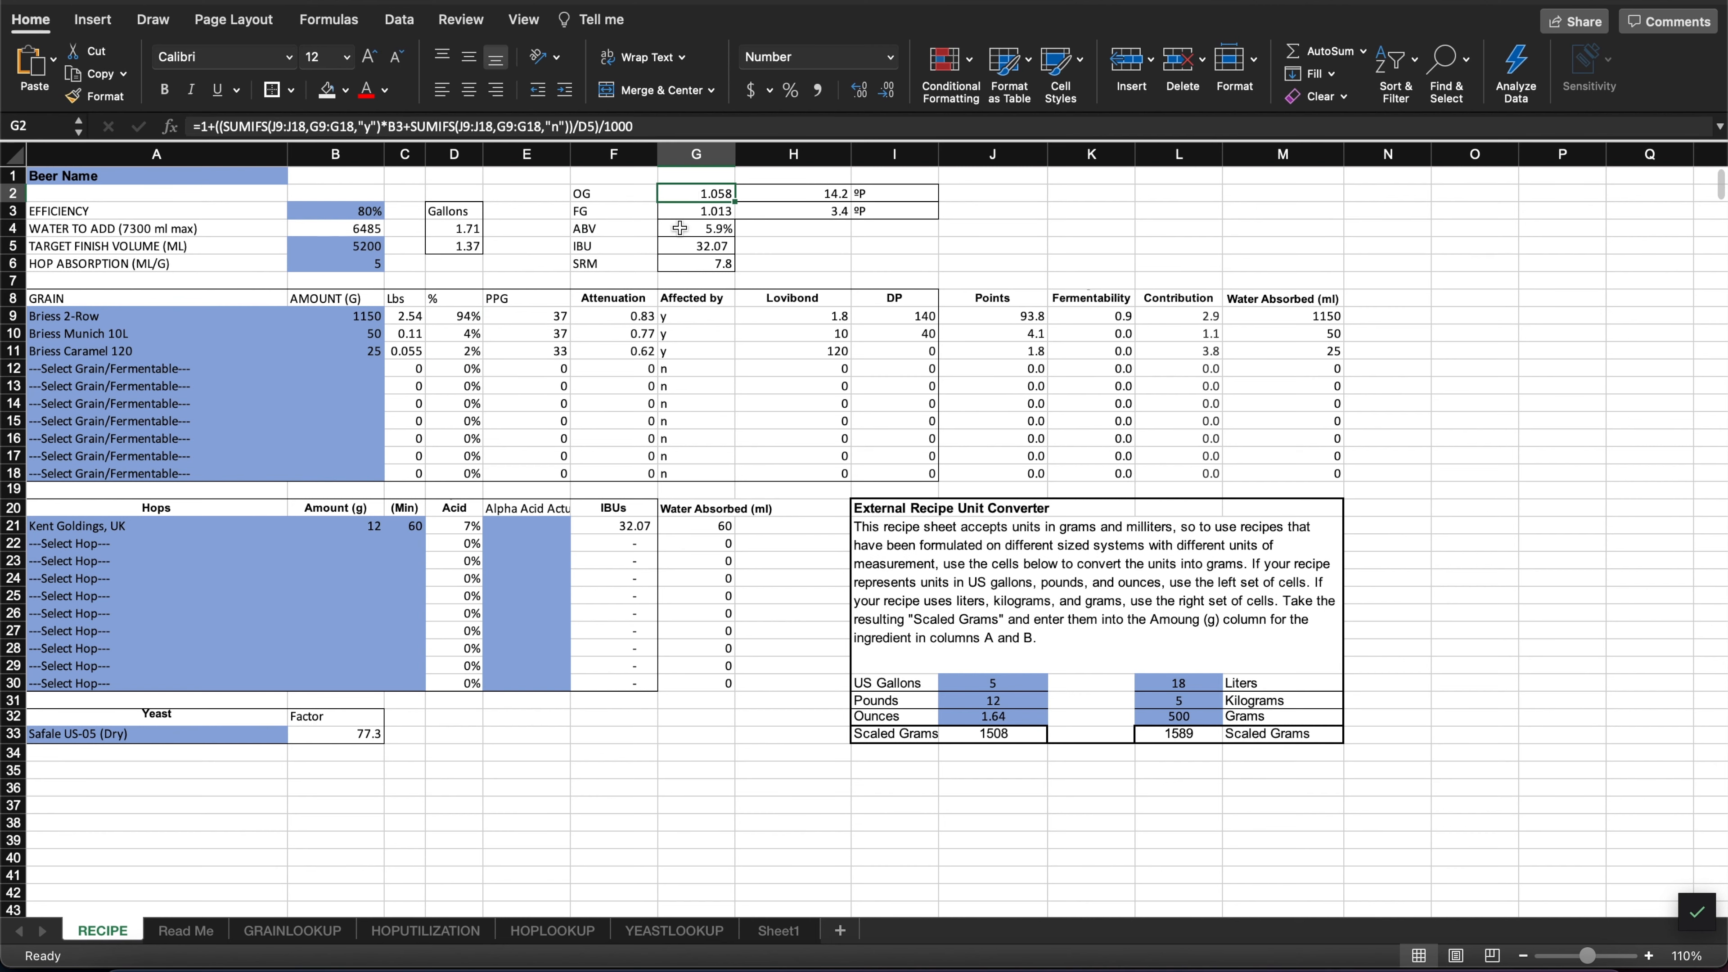
{"action": "left_click", "coordinate": [677, 216]}
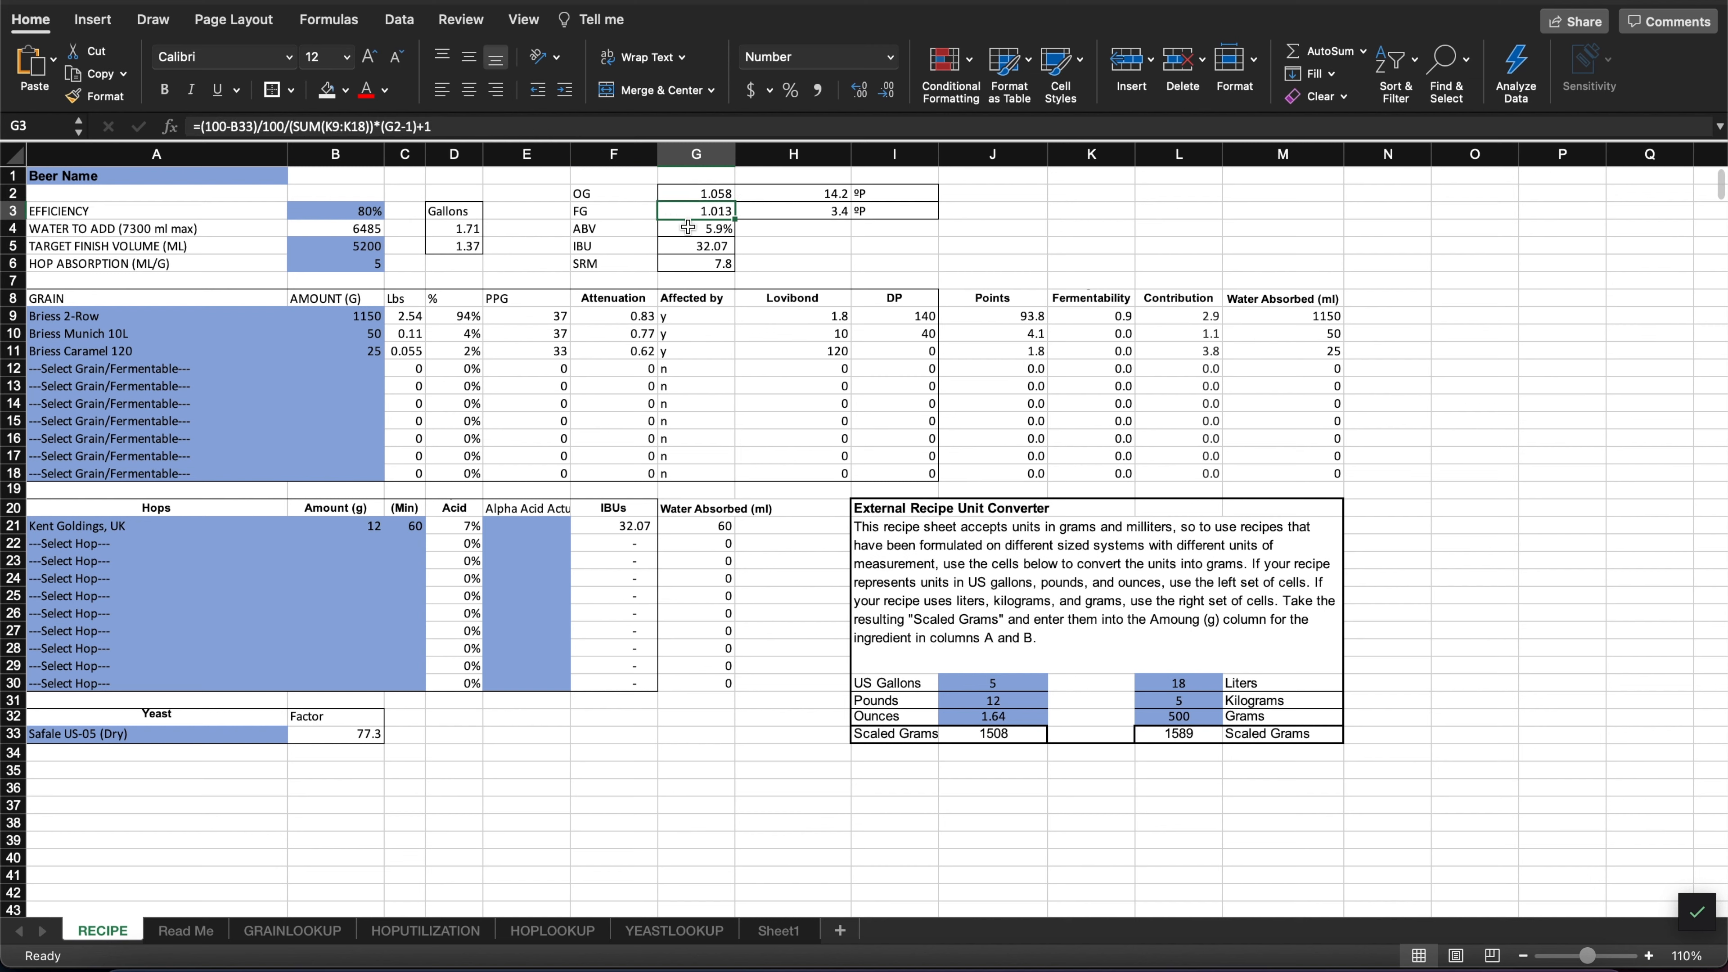
- Read the yeast of the Avery recipe in Google Chrome, set Excel's yeast to Wyeast 1028 - London Ale and check the FG
{"action": "left_click", "coordinate": [77, 734]}
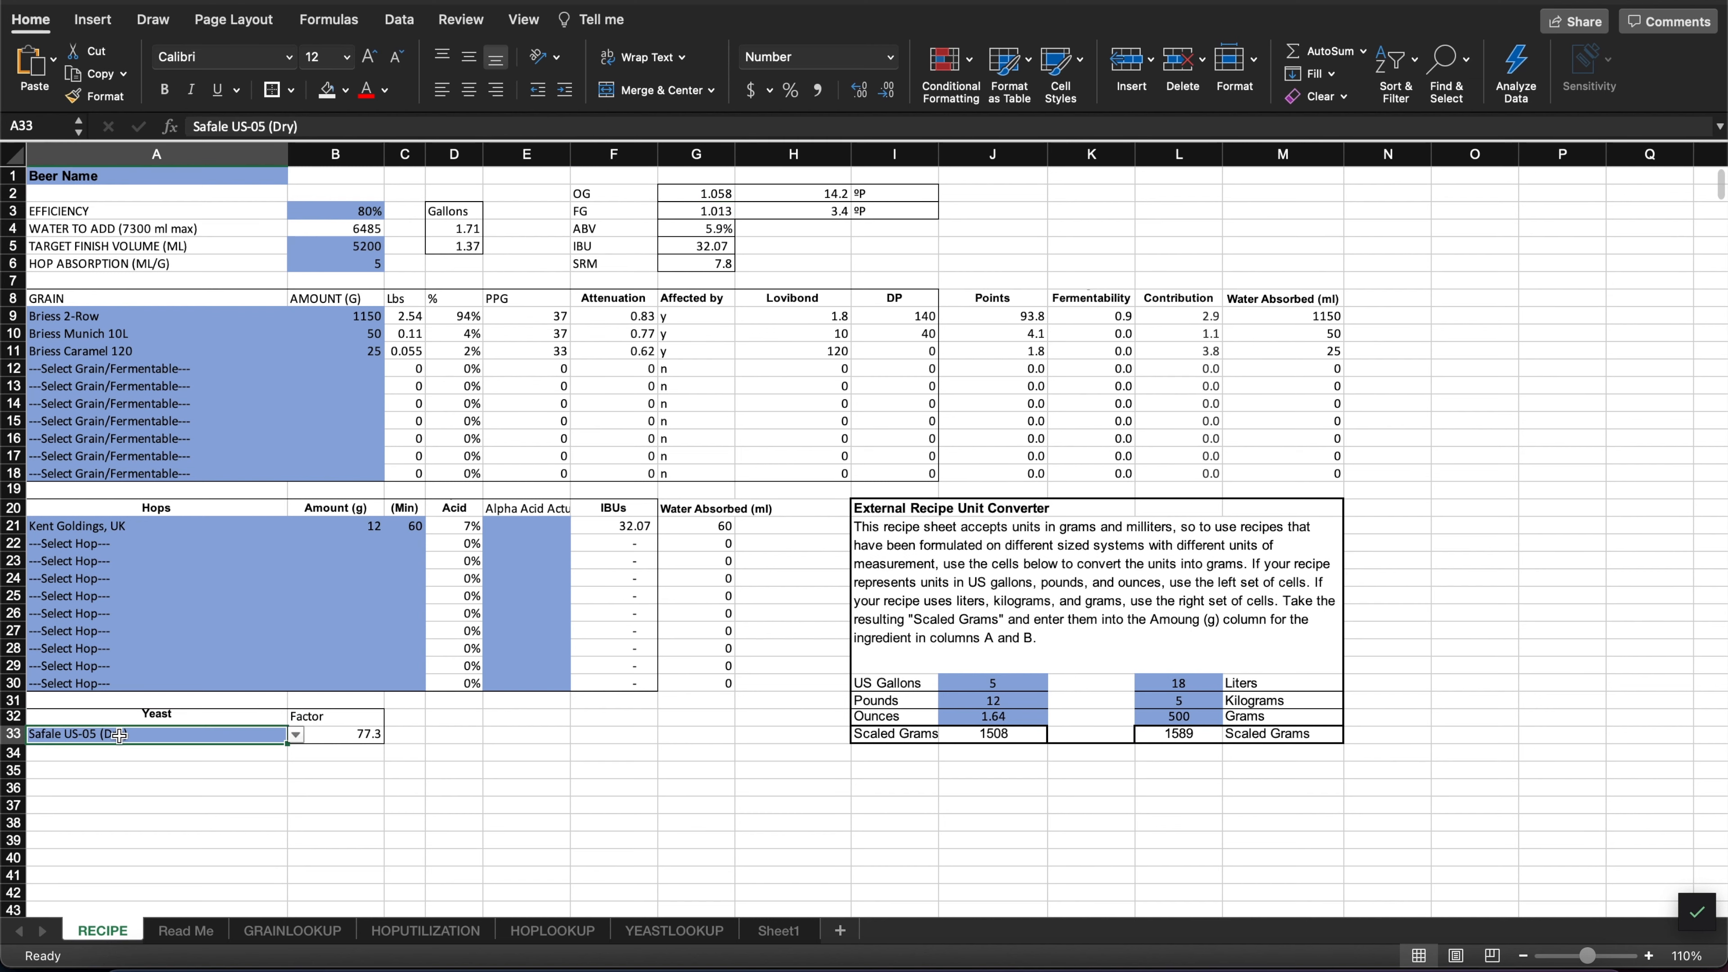
{"action": "key", "text": "super+Tab"}
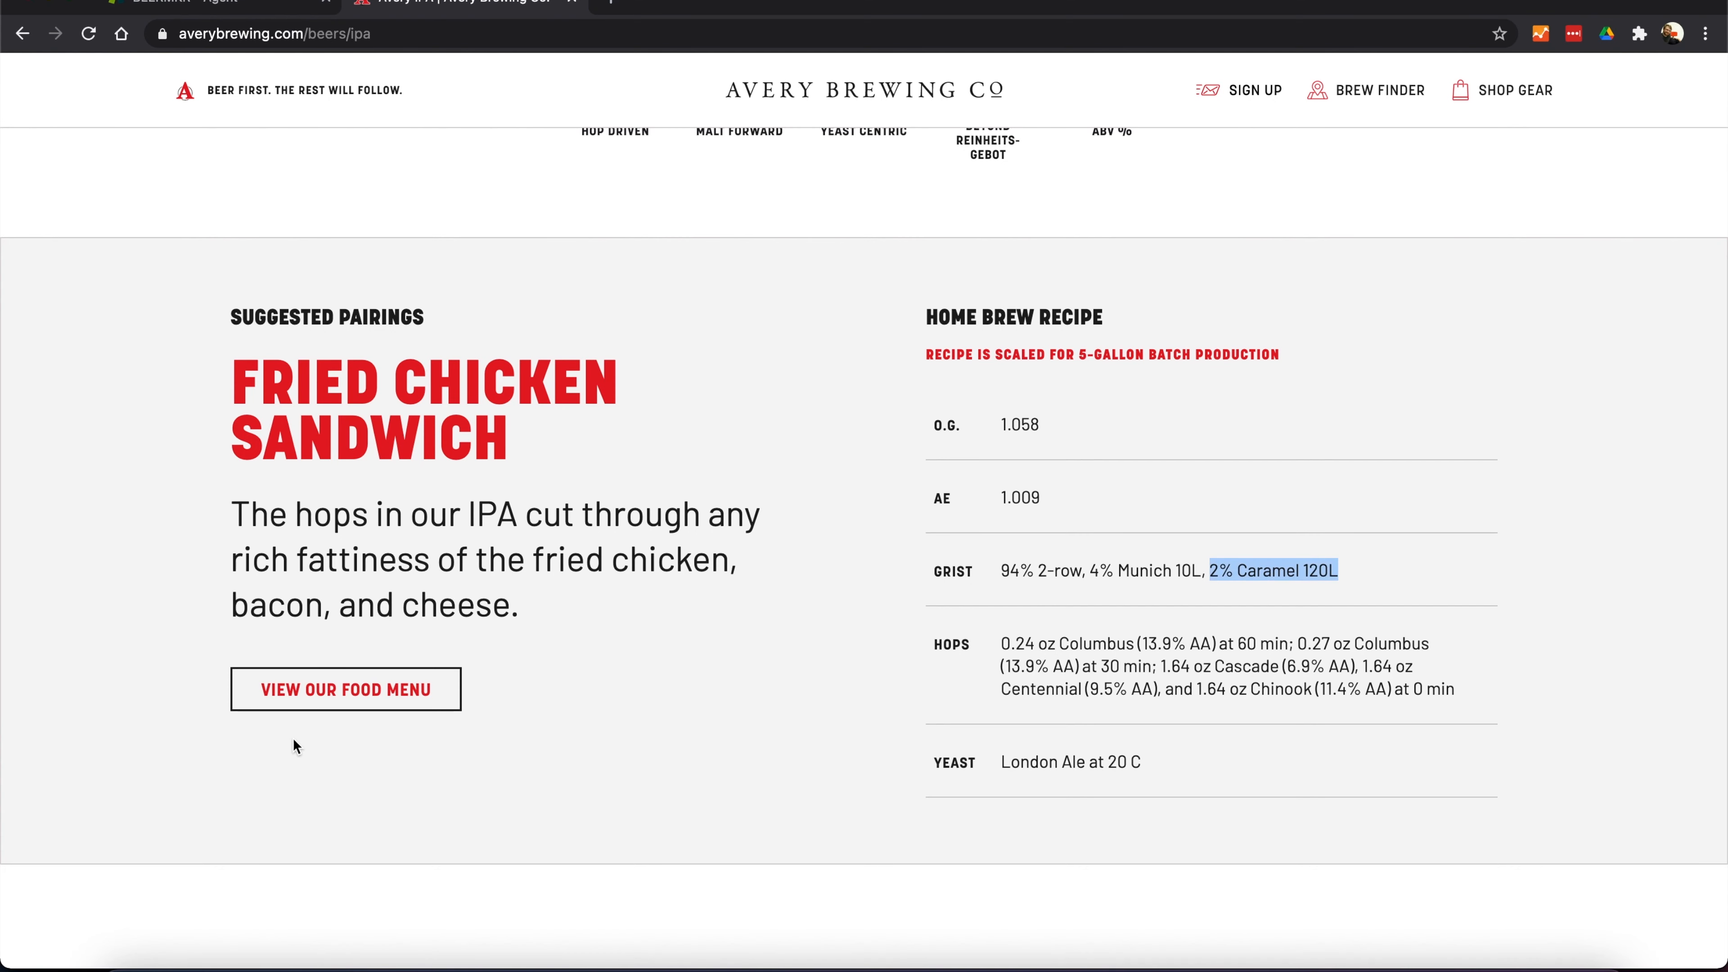
{"action": "left_click_drag", "start_coordinate": [1000, 762], "coordinate": [1154, 768]}
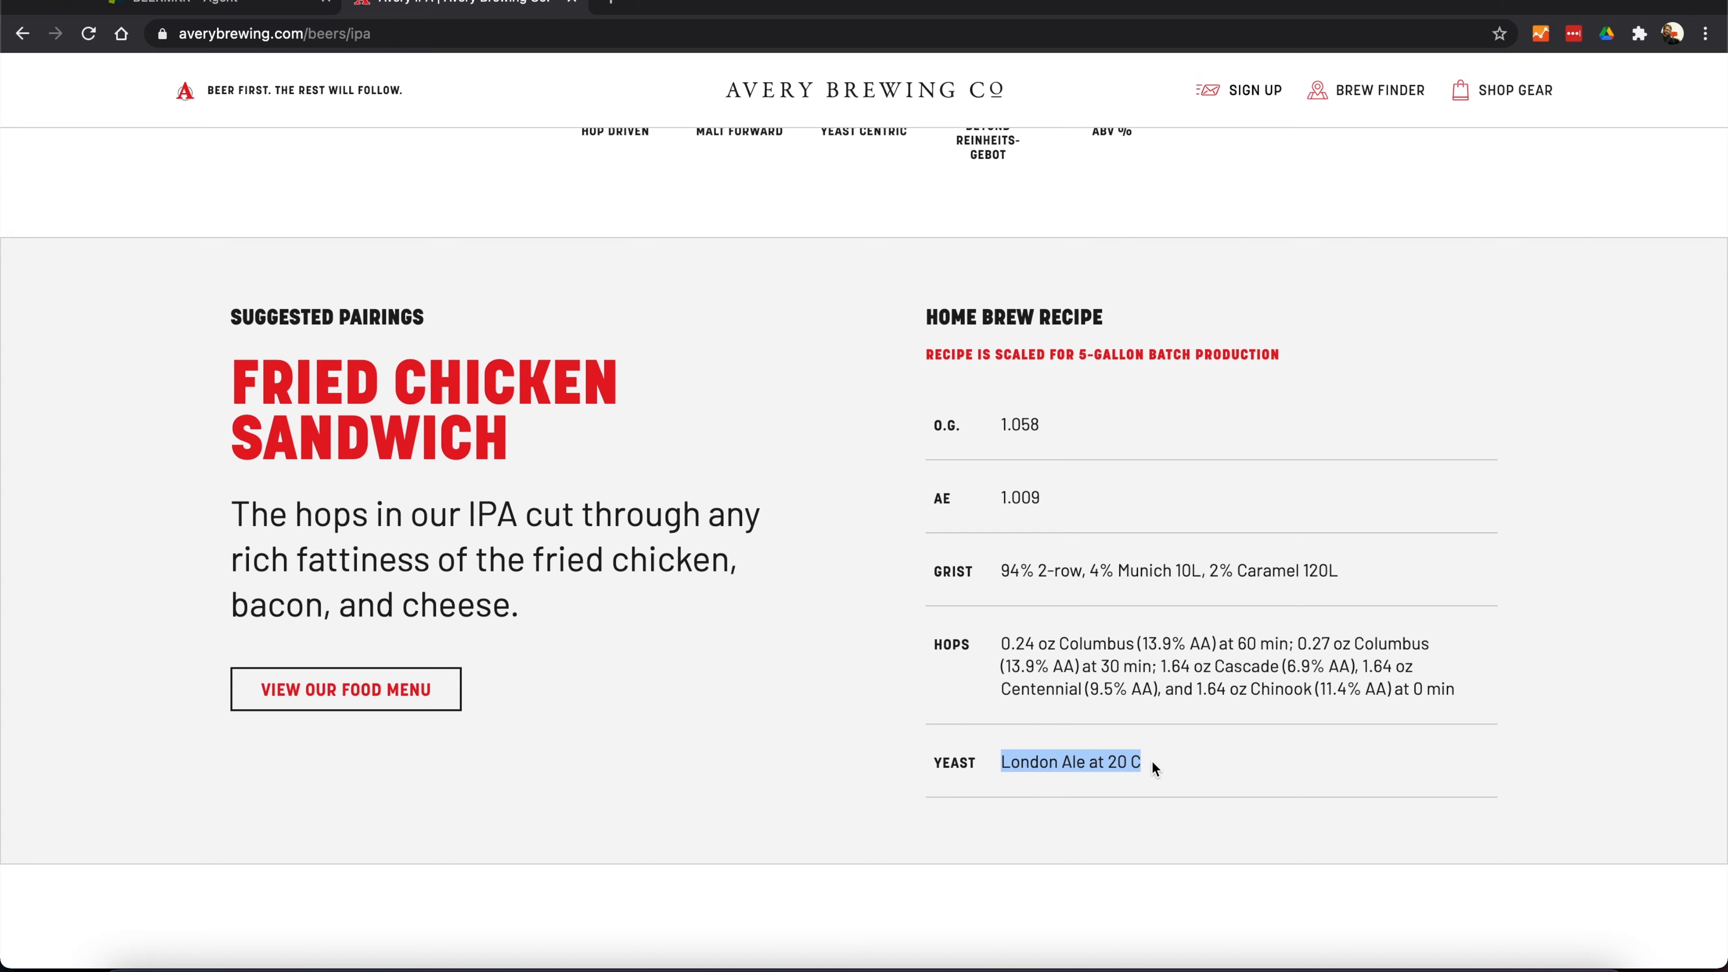
{"action": "key", "text": "super+Tab"}
{"action": "left_click", "coordinate": [298, 737]}
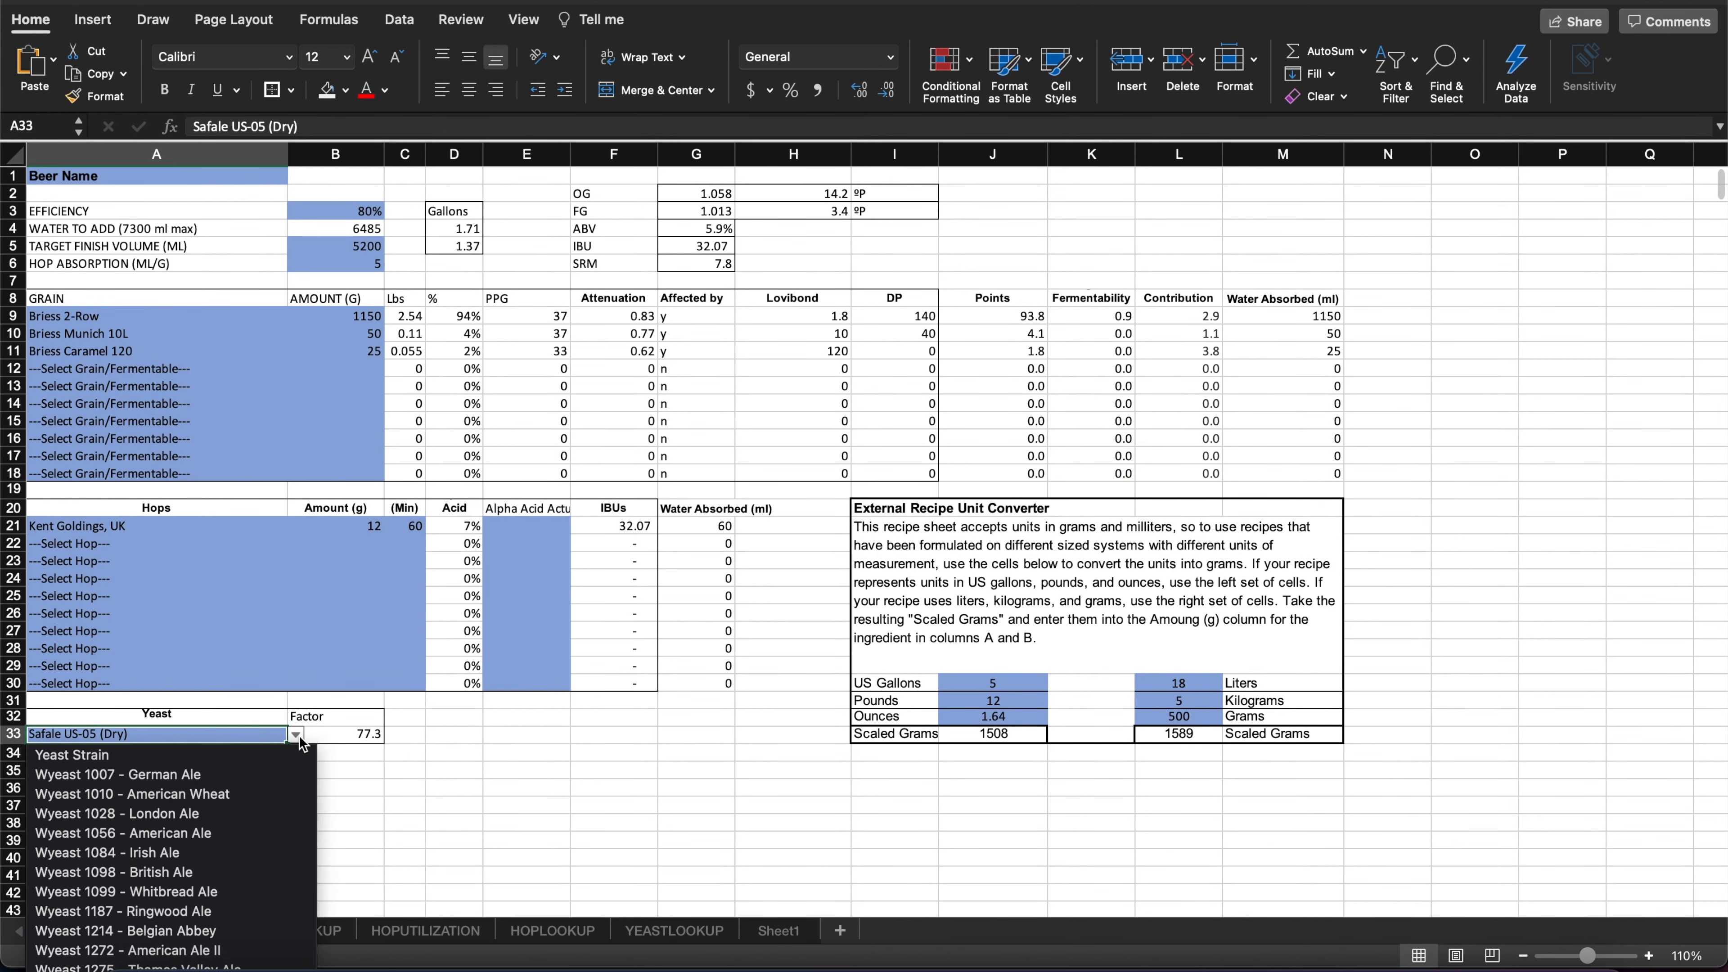
{"action": "left_click", "coordinate": [208, 814]}
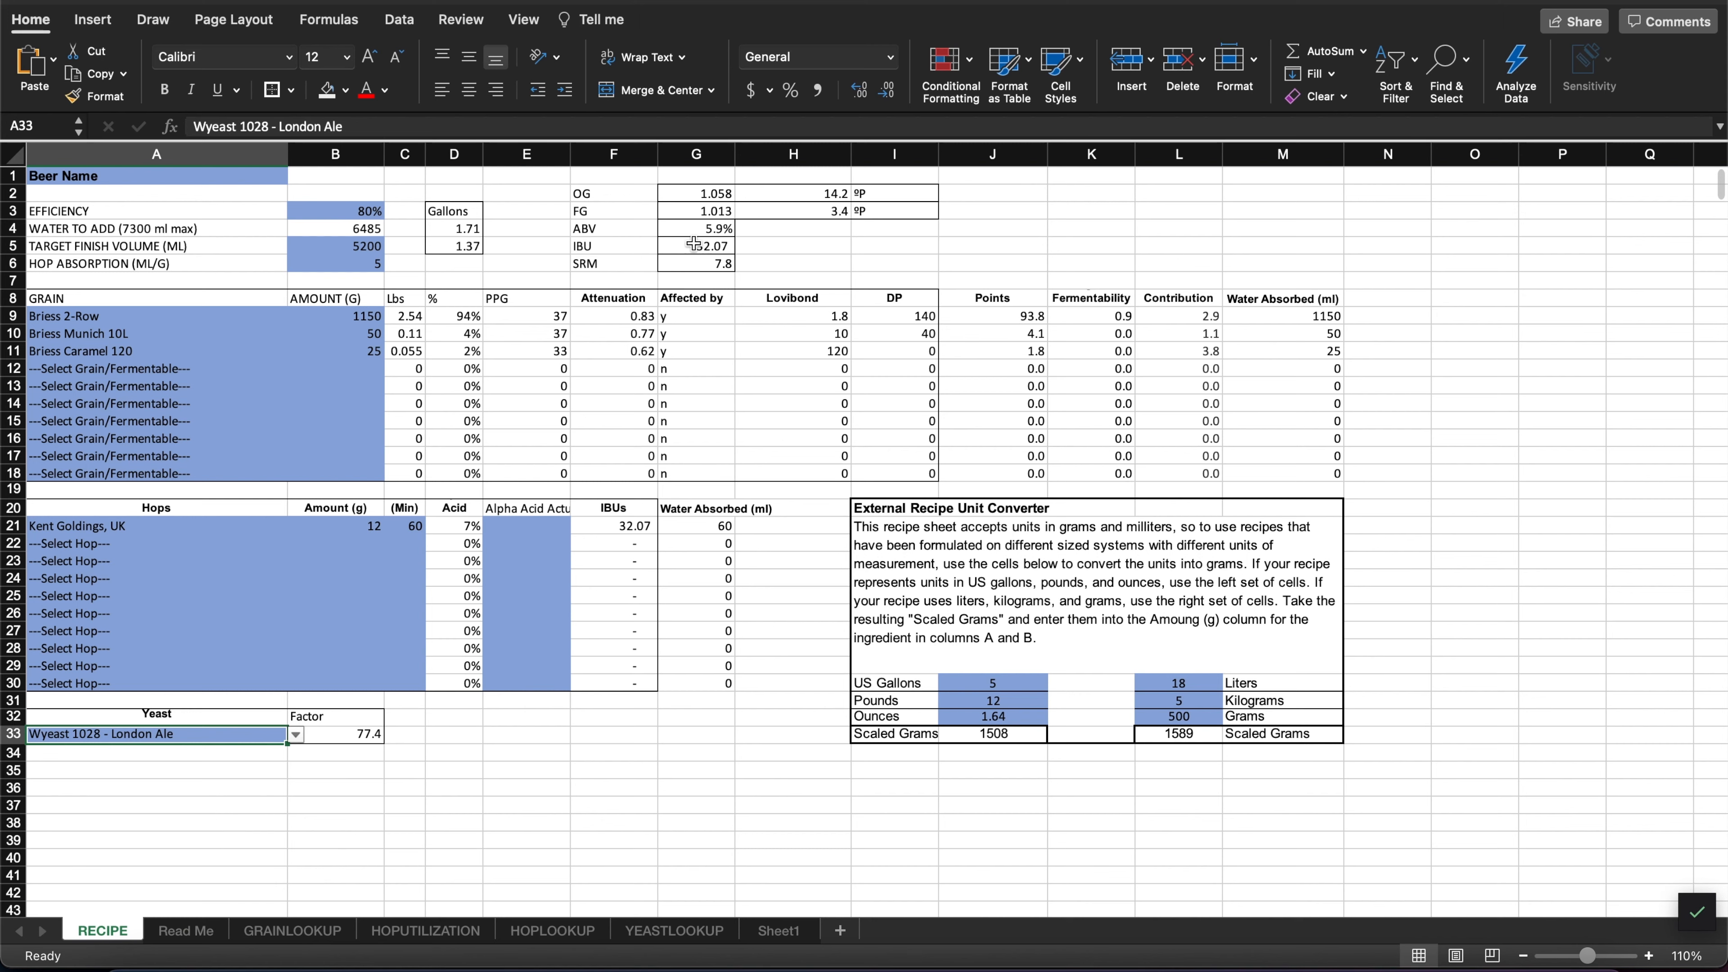
{"action": "left_click", "coordinate": [679, 212]}
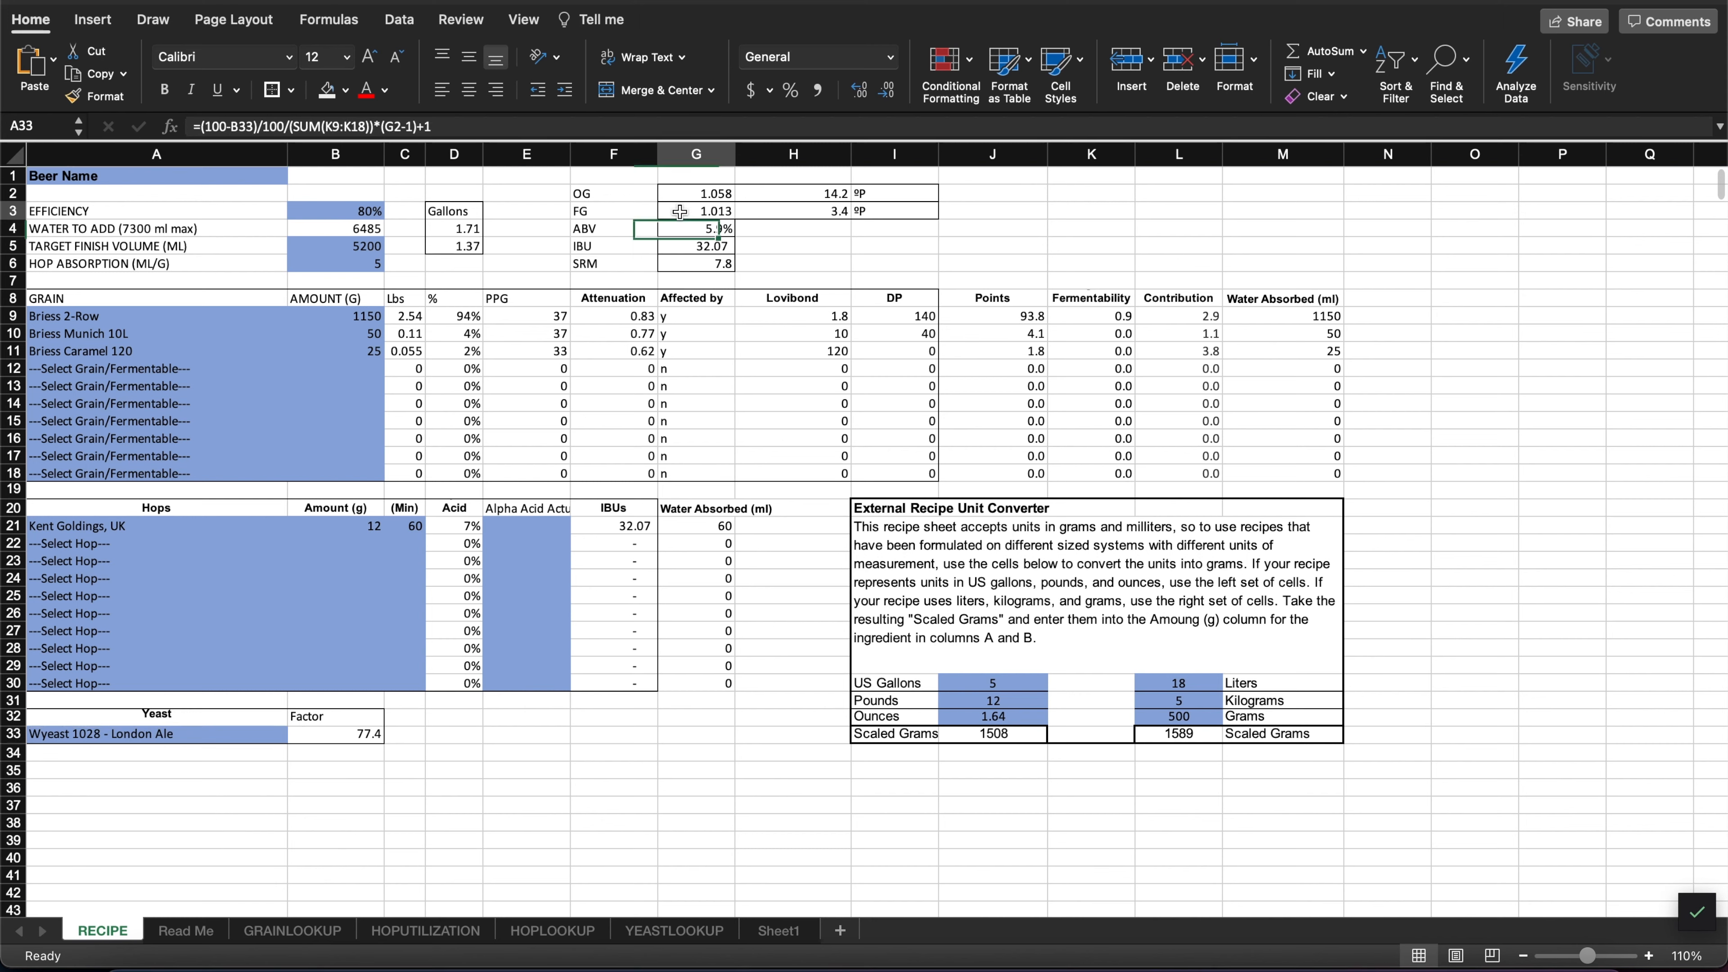
- Change the recipe's yeast in row 33 to Safale S-04 (Dry)
{"action": "left_click", "coordinate": [247, 734]}
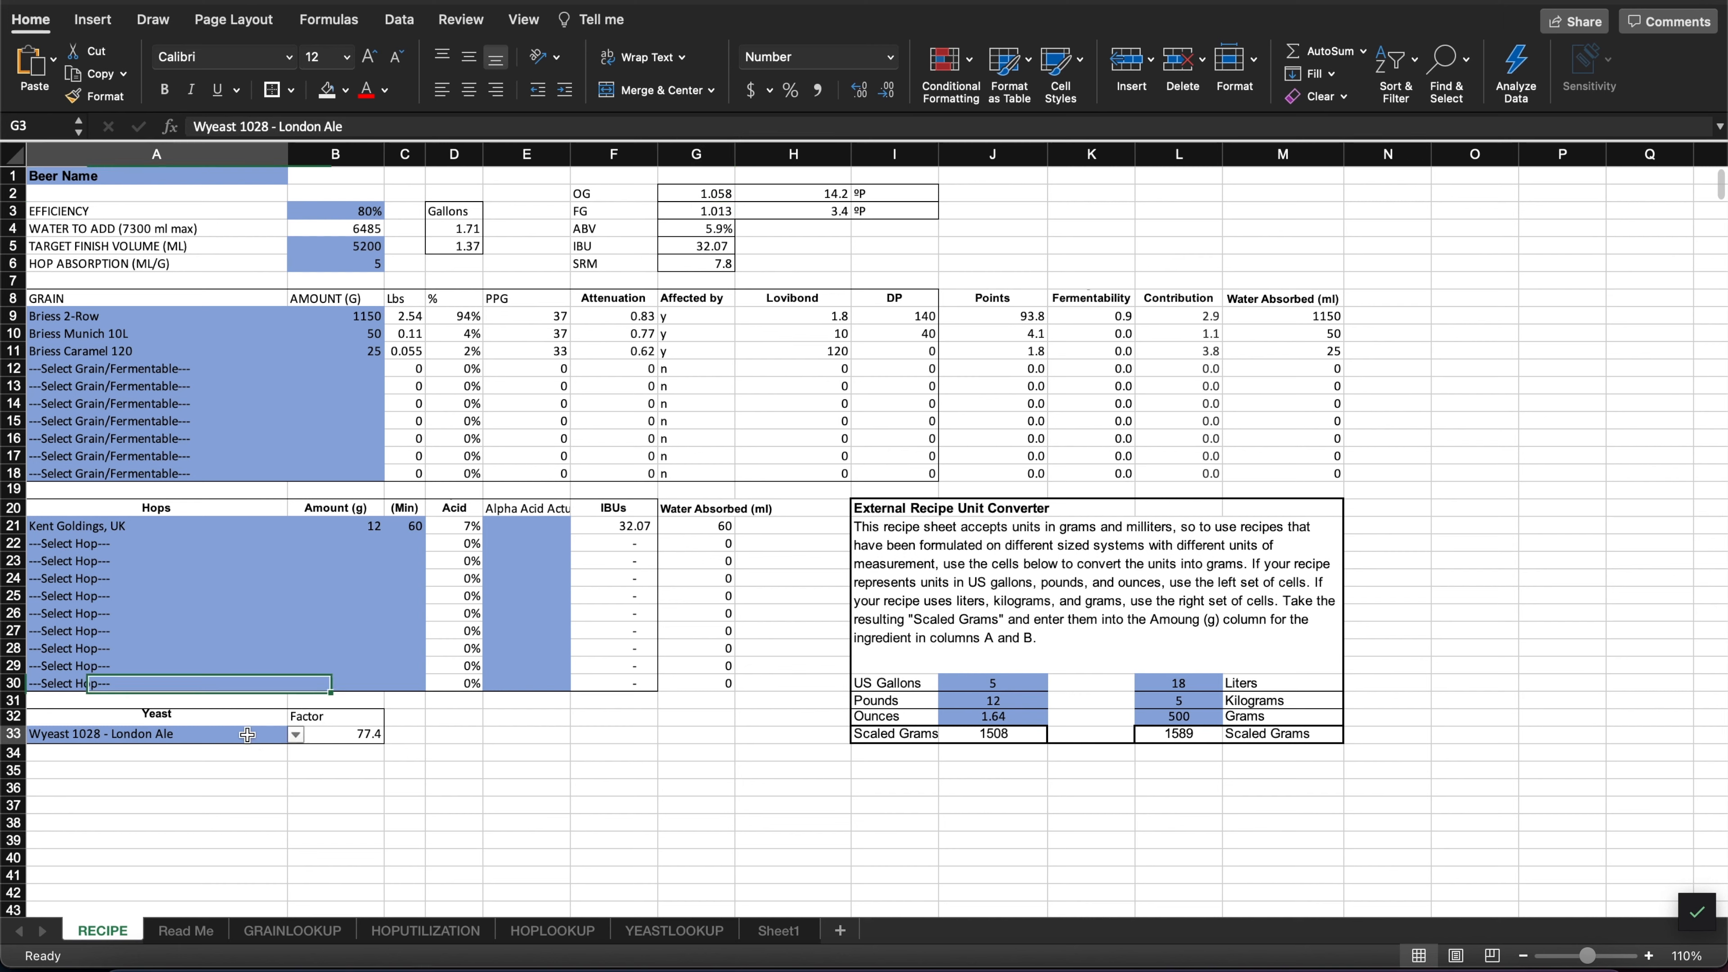
{"action": "left_click", "coordinate": [297, 734]}
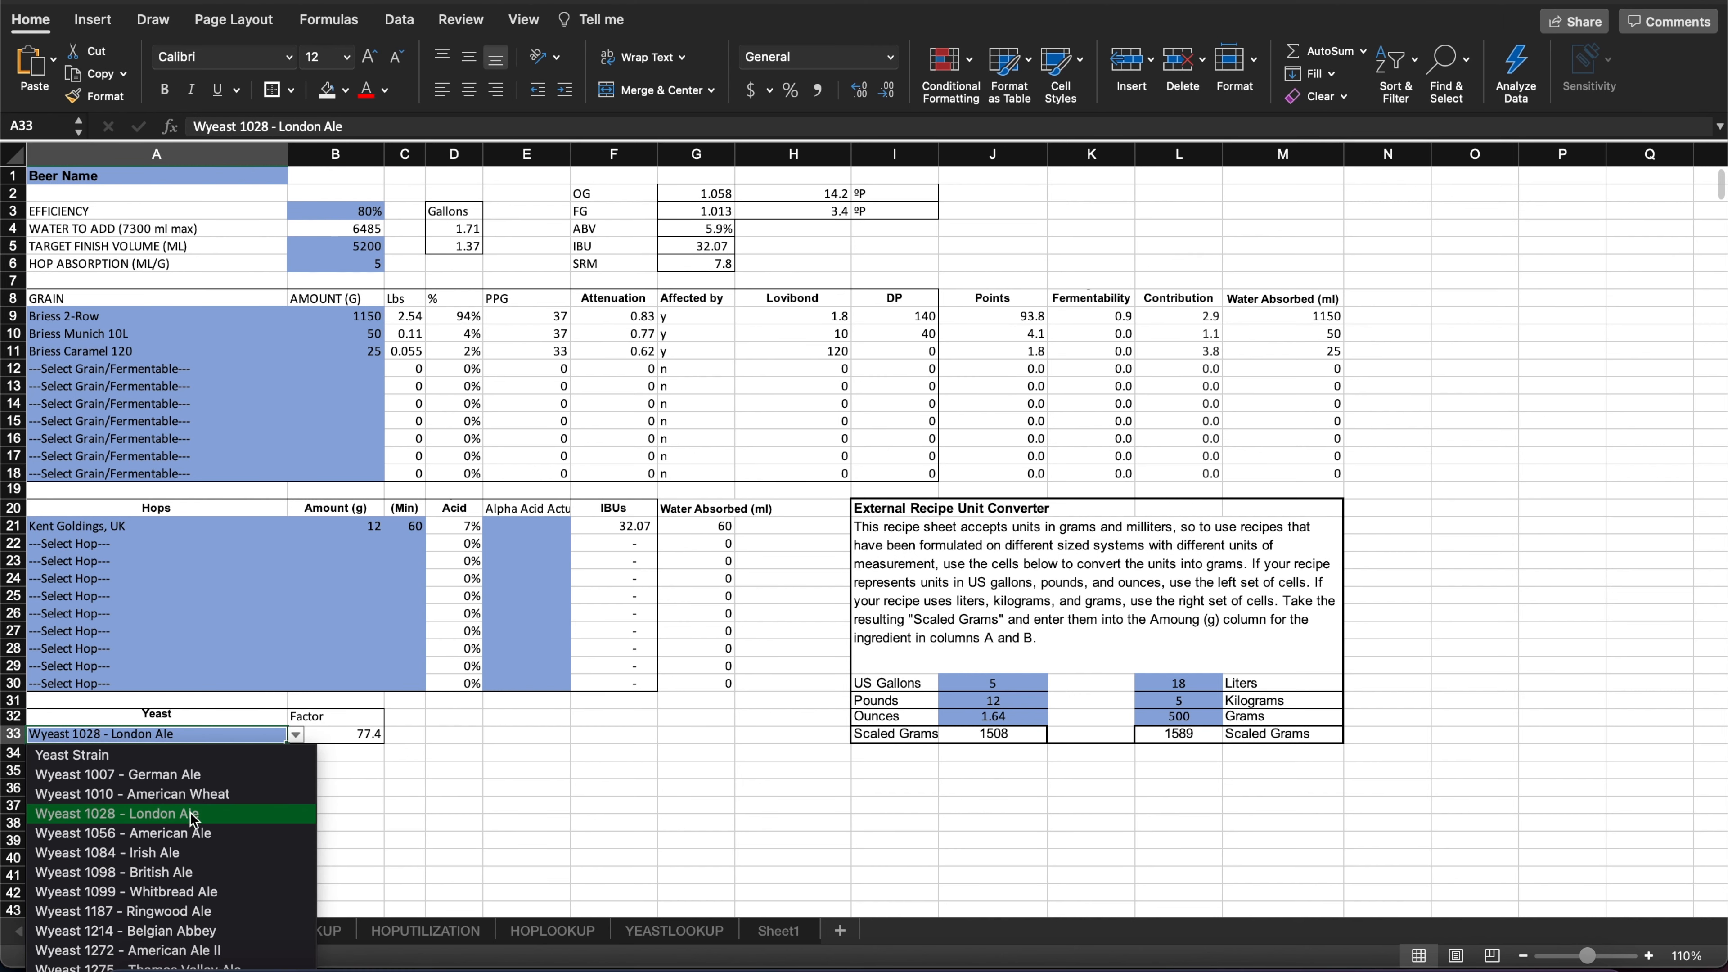
{"action": "scroll", "coordinate": [193, 817], "scroll_direction": "down", "scroll_amount": 20}
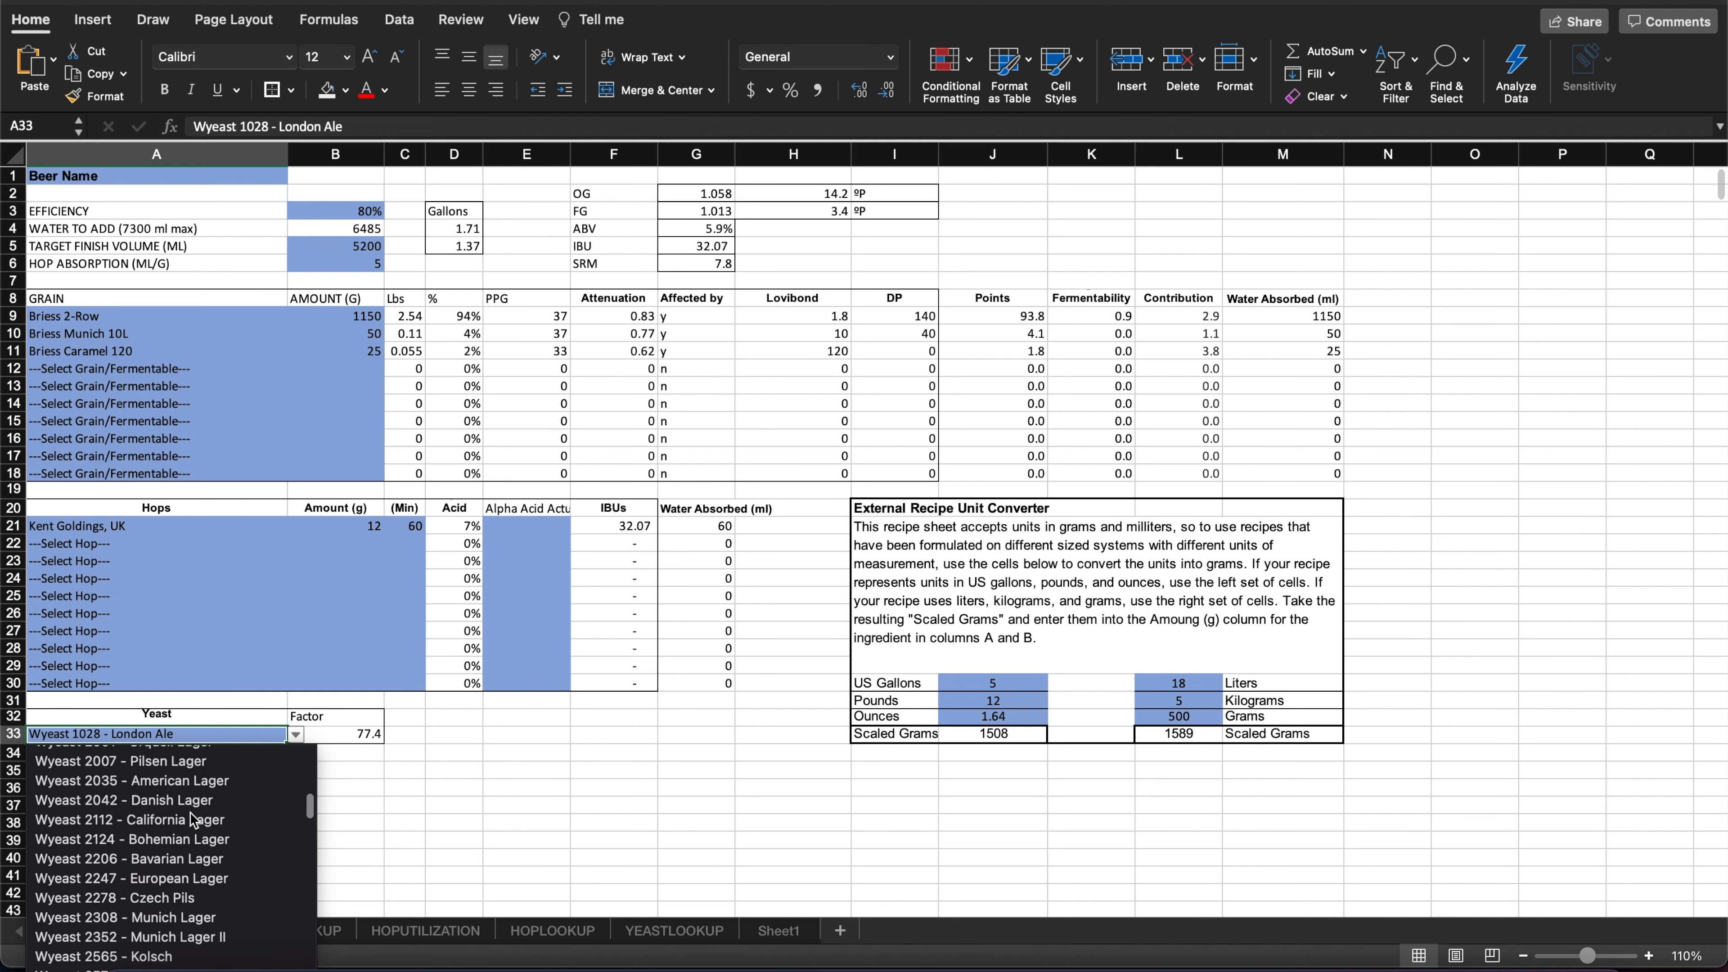
{"action": "scroll", "coordinate": [193, 821], "scroll_direction": "down", "scroll_amount": 5}
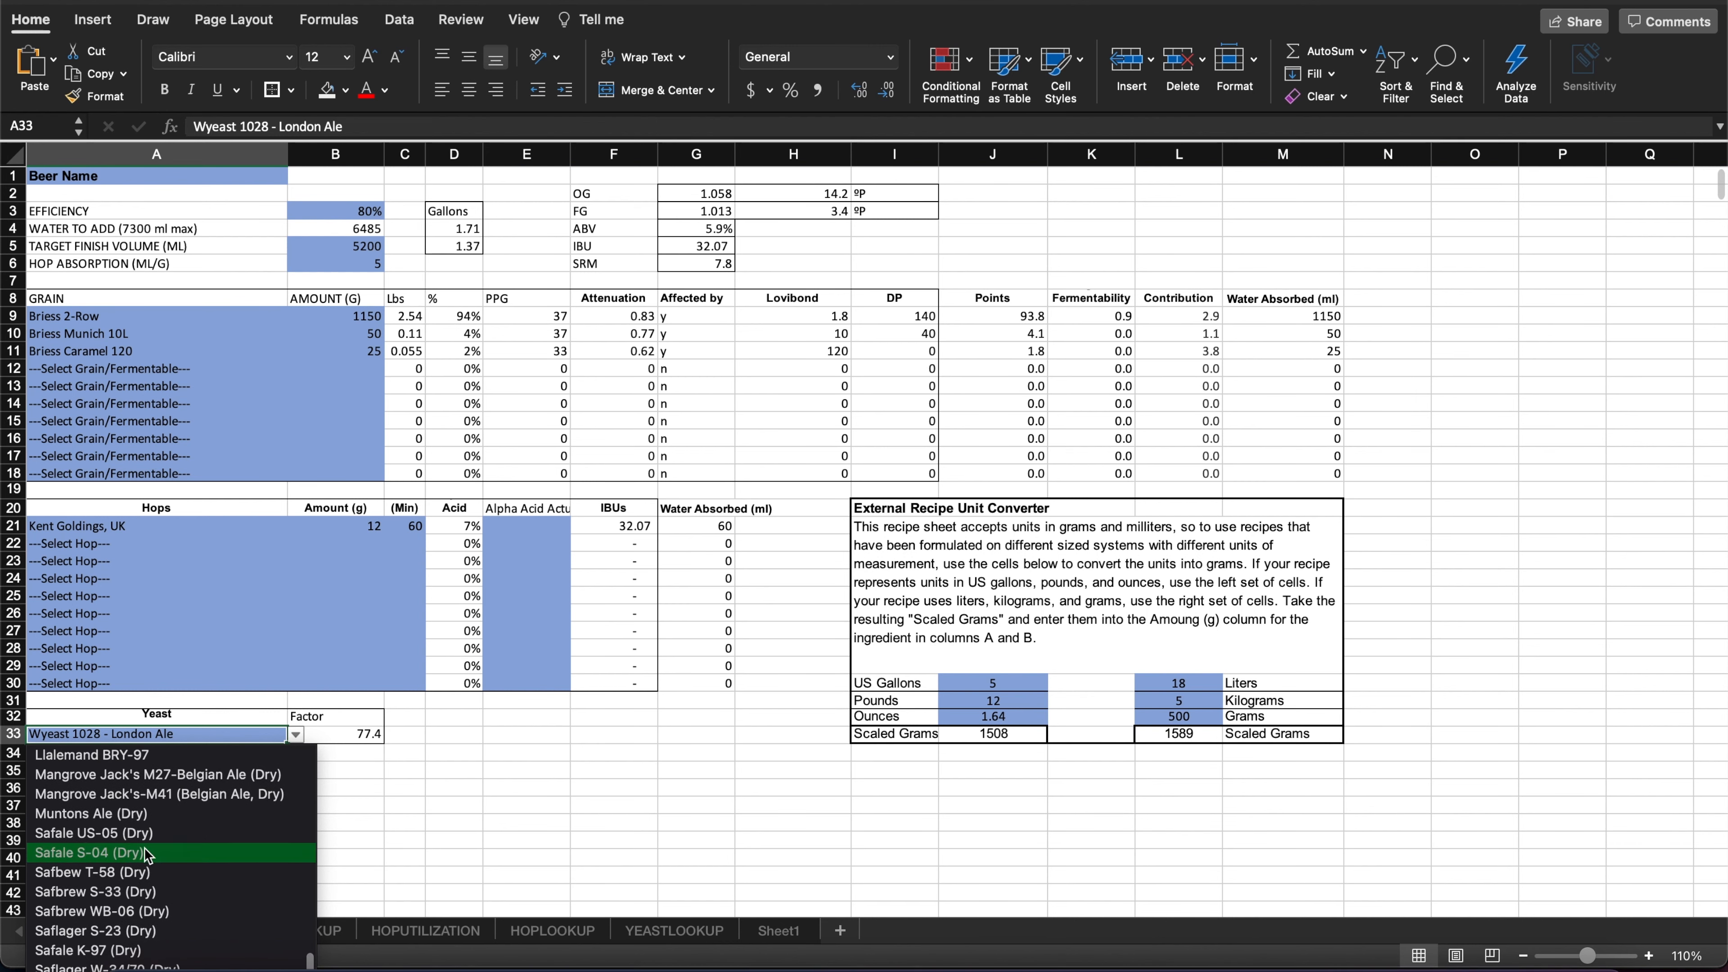
{"action": "left_click", "coordinate": [124, 855]}
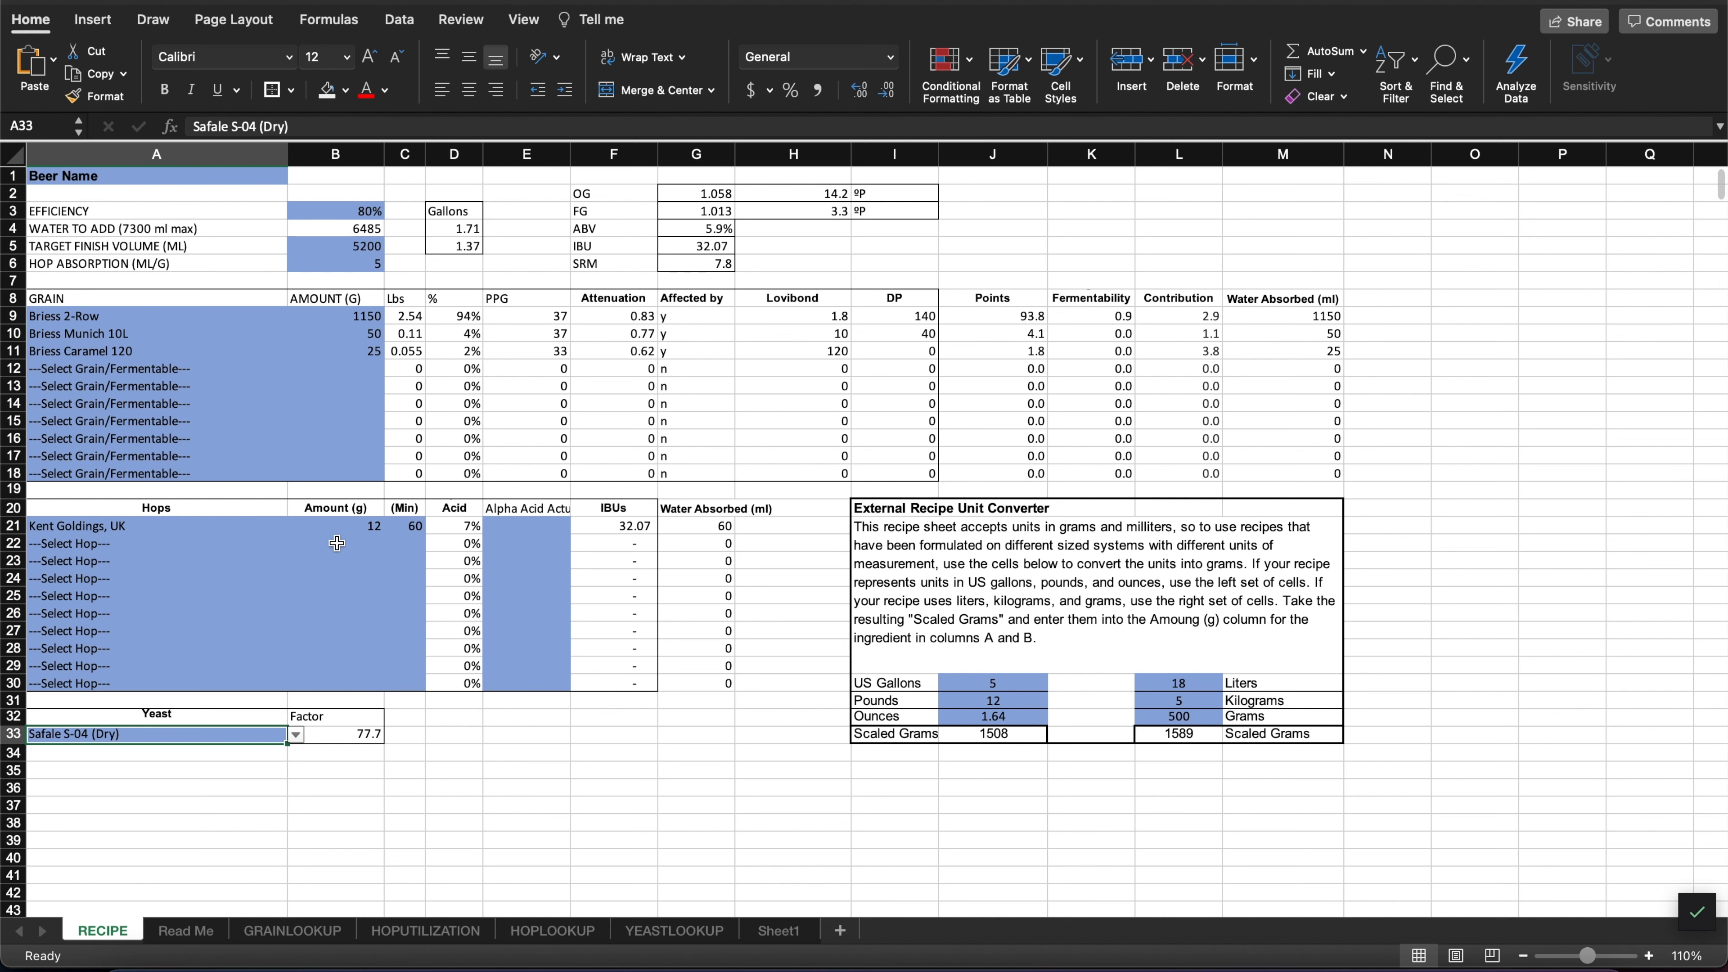
- Switch to Google Chrome to read the Avery recipe's hop additions, checking them against the unit converter in Excel
{"action": "key", "text": "super+Tab"}
{"action": "left_click_drag", "start_coordinate": [1002, 645], "coordinate": [1032, 646]}
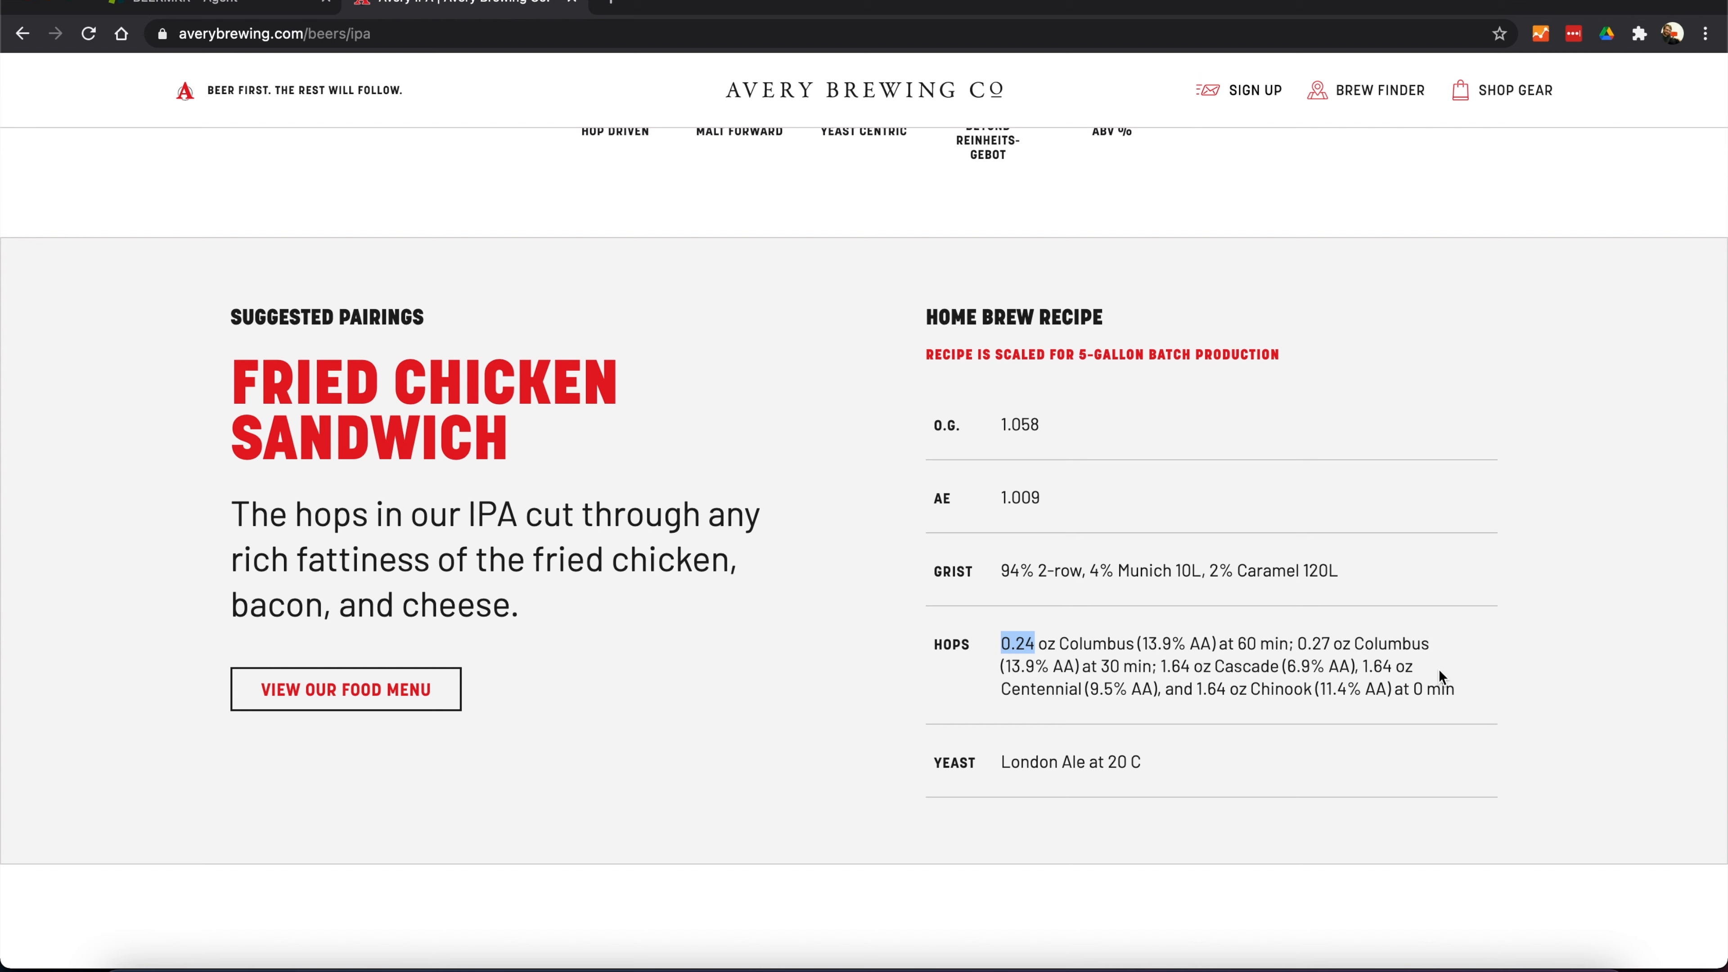
{"action": "left_click_drag", "start_coordinate": [1454, 688], "coordinate": [990, 634]}
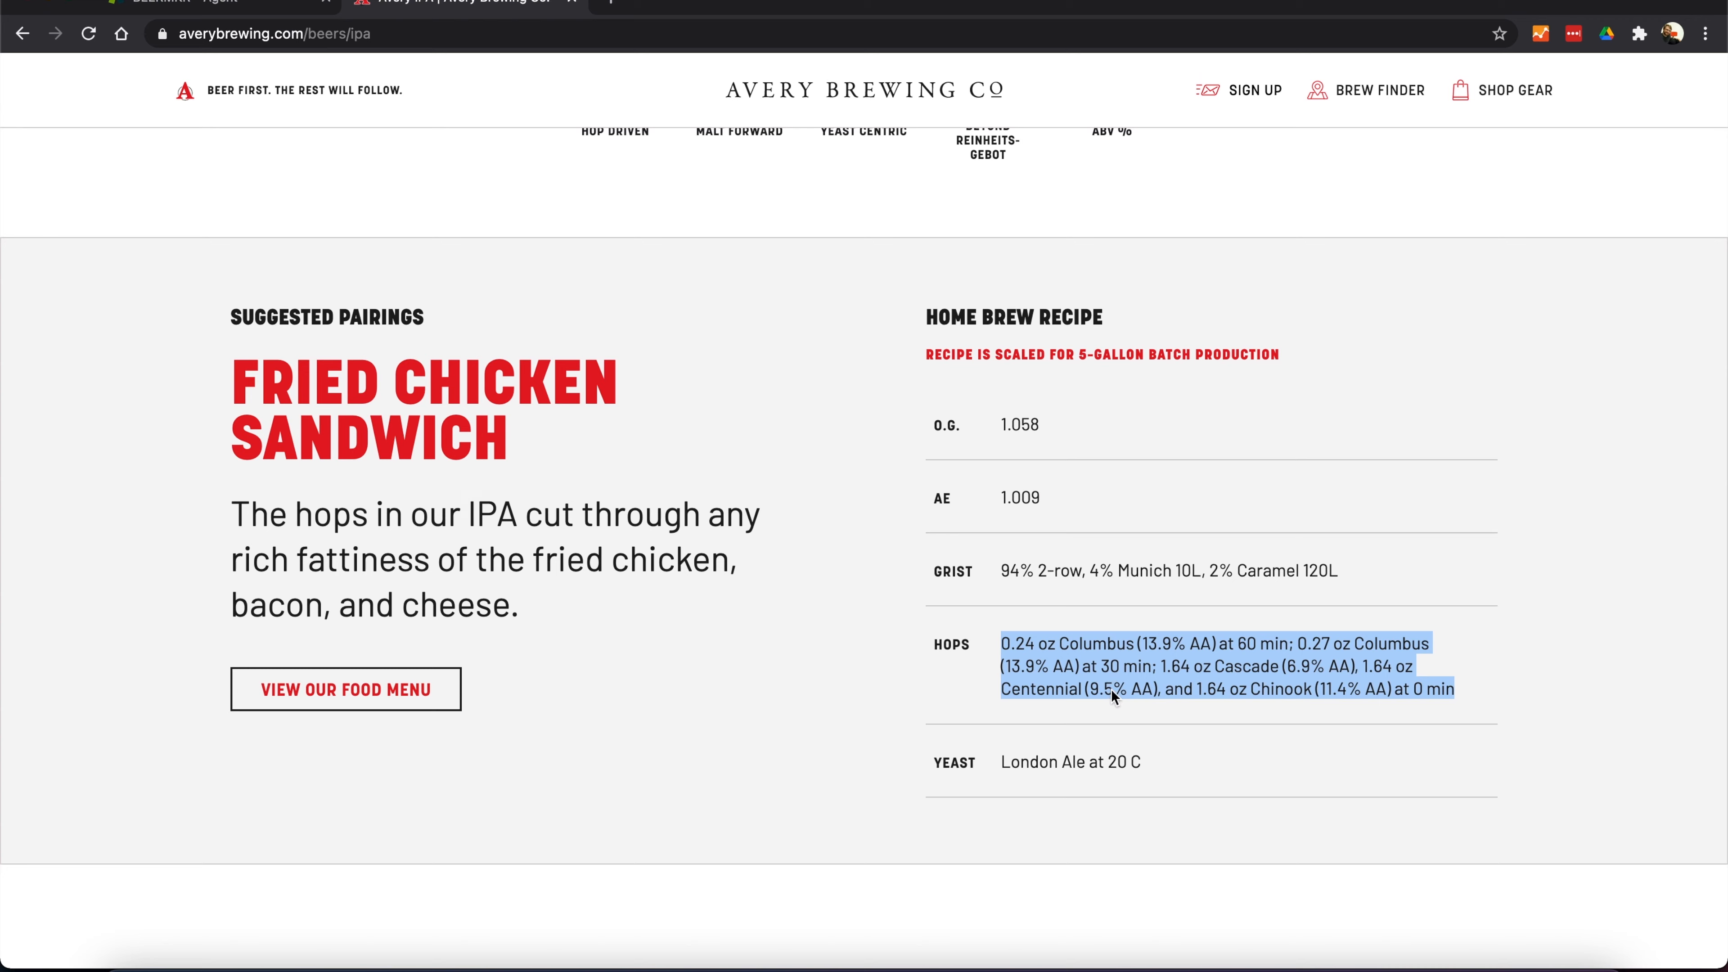
{"action": "key", "text": "super+Tab"}
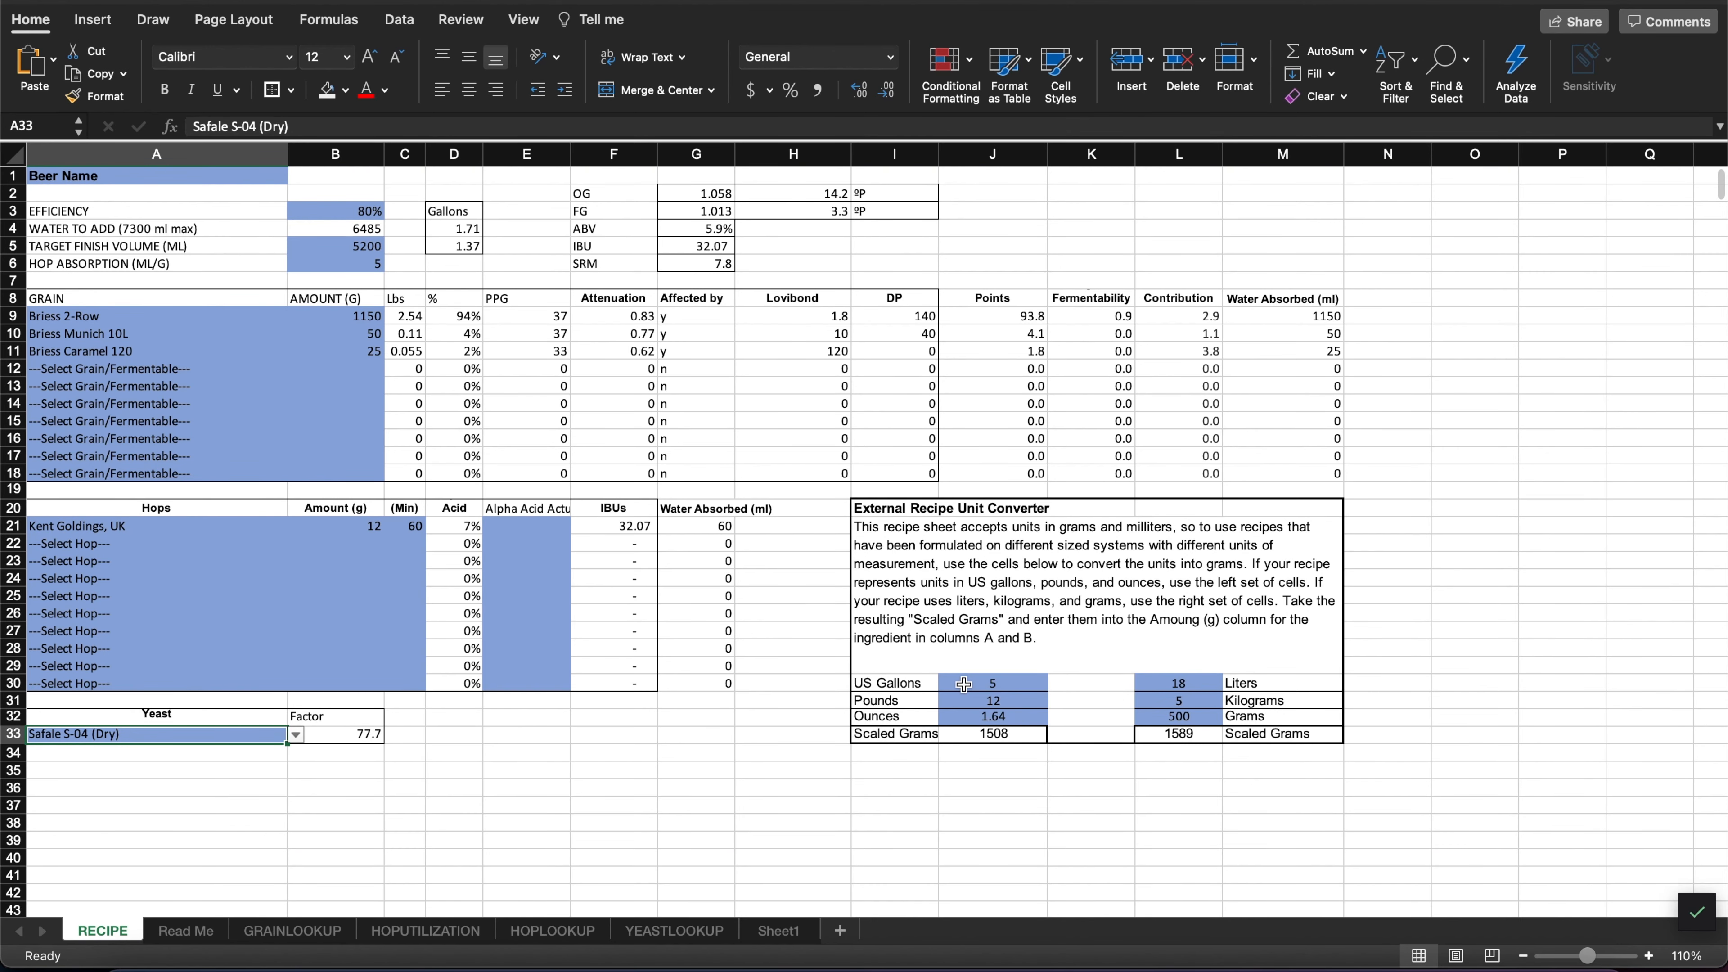
{"action": "key", "text": "super+Tab"}
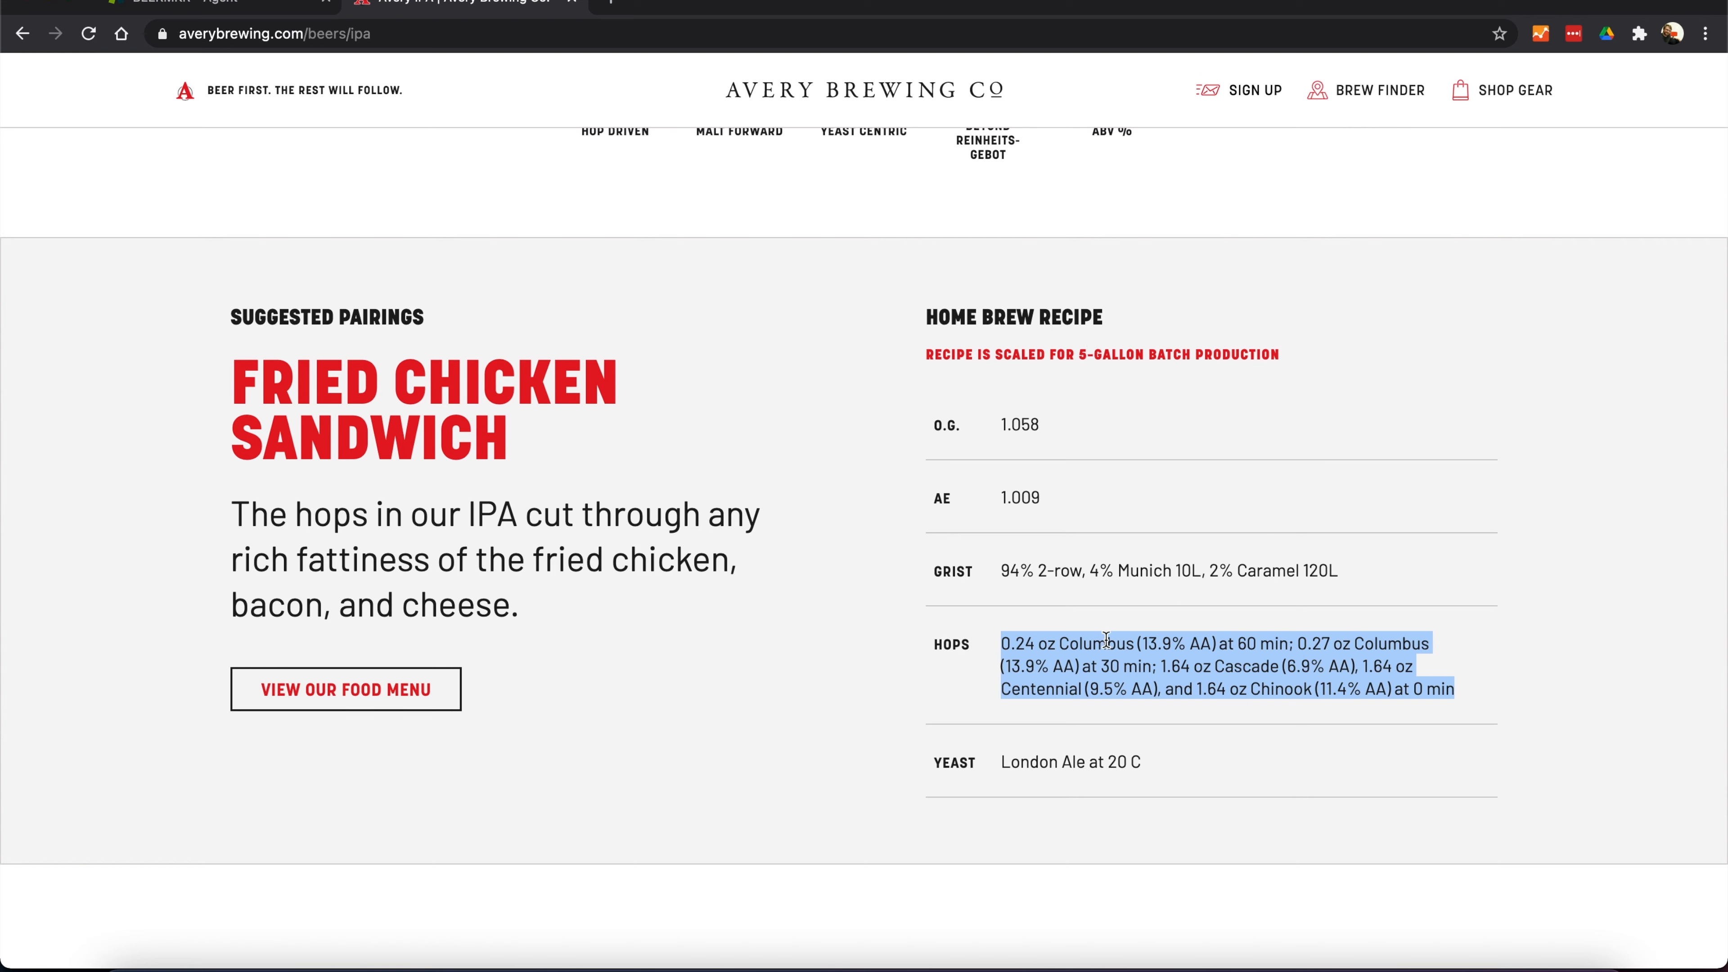
- Back in Excel, clear the pounds in the External Recipe Unit Converter and set the ounces to 0.24, keeping 5 US gallons
{"action": "key", "text": "super+Tab"}
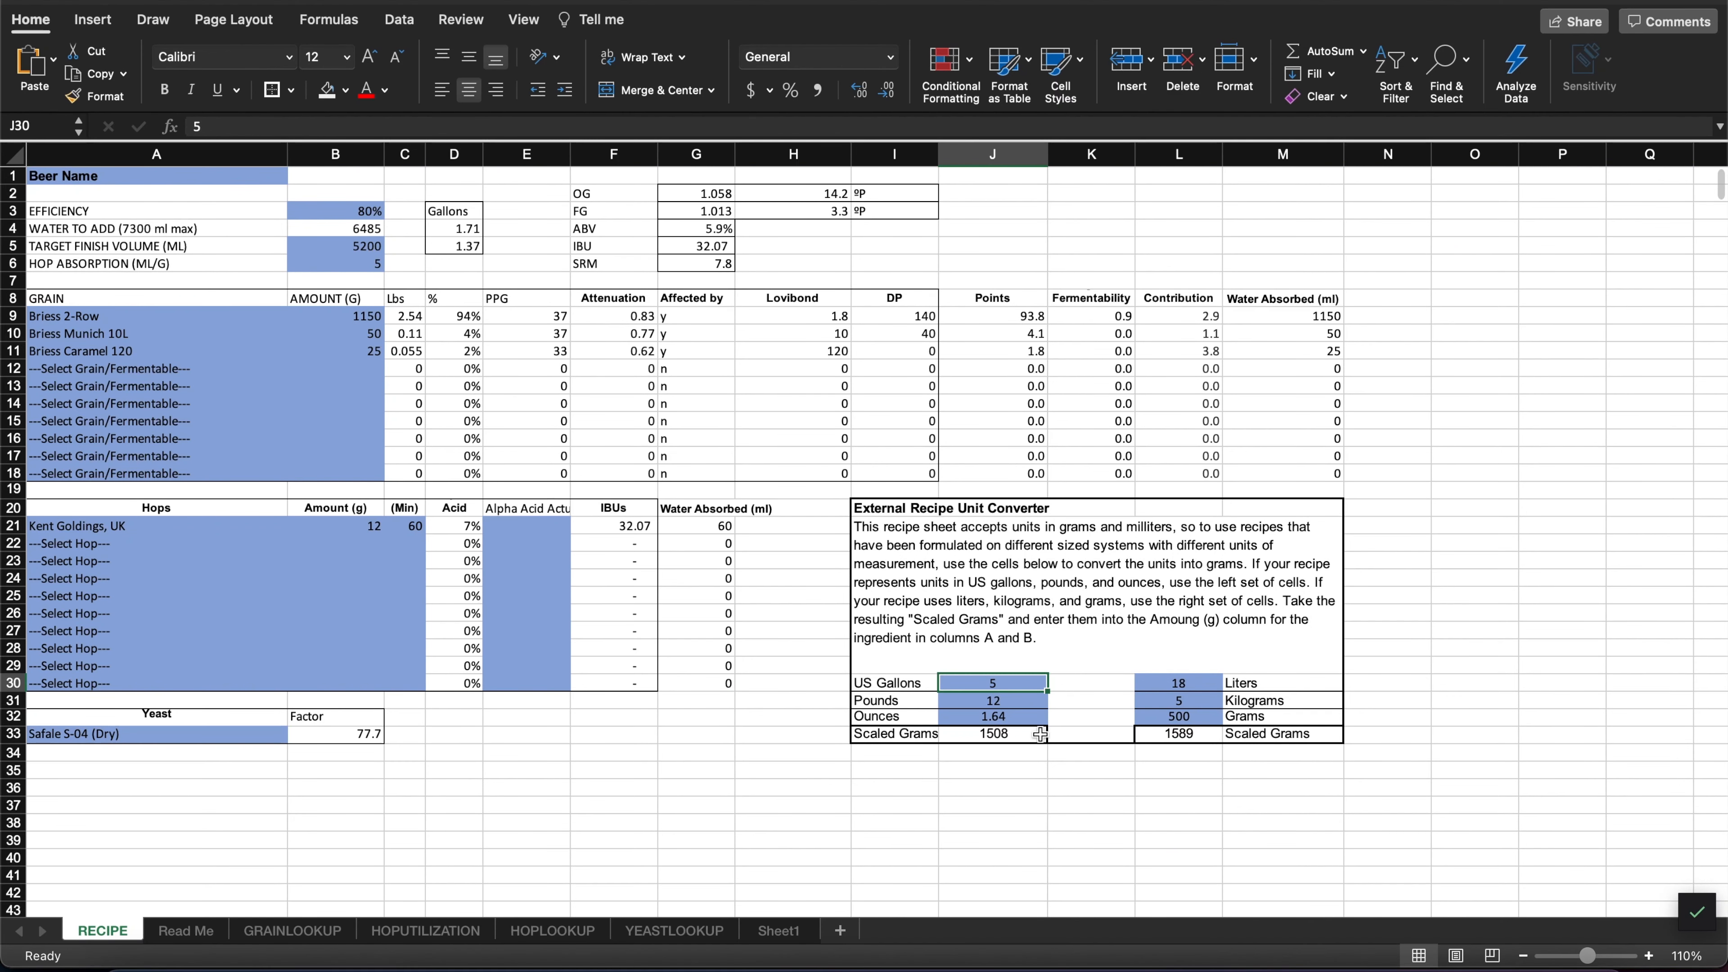
{"action": "key", "text": "Return"}
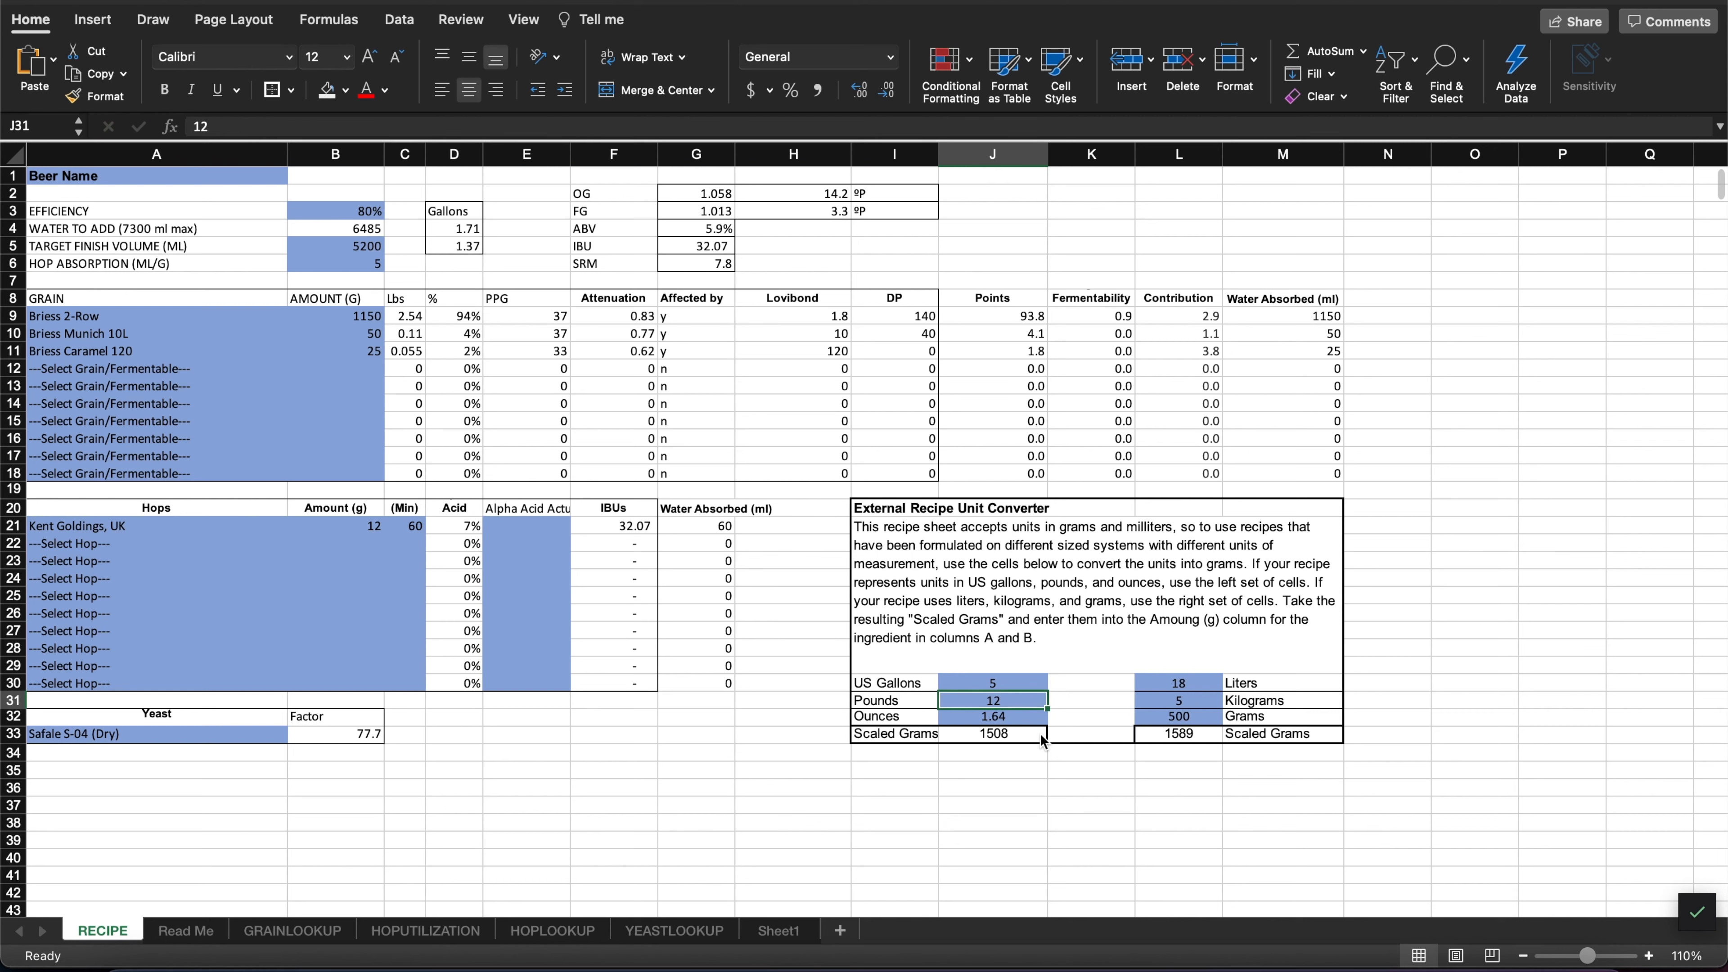
{"action": "key", "text": "BackSpace"}
{"action": "key", "text": "Return"}
{"action": "type", "text": ".2"}
{"action": "key", "text": "Return"}
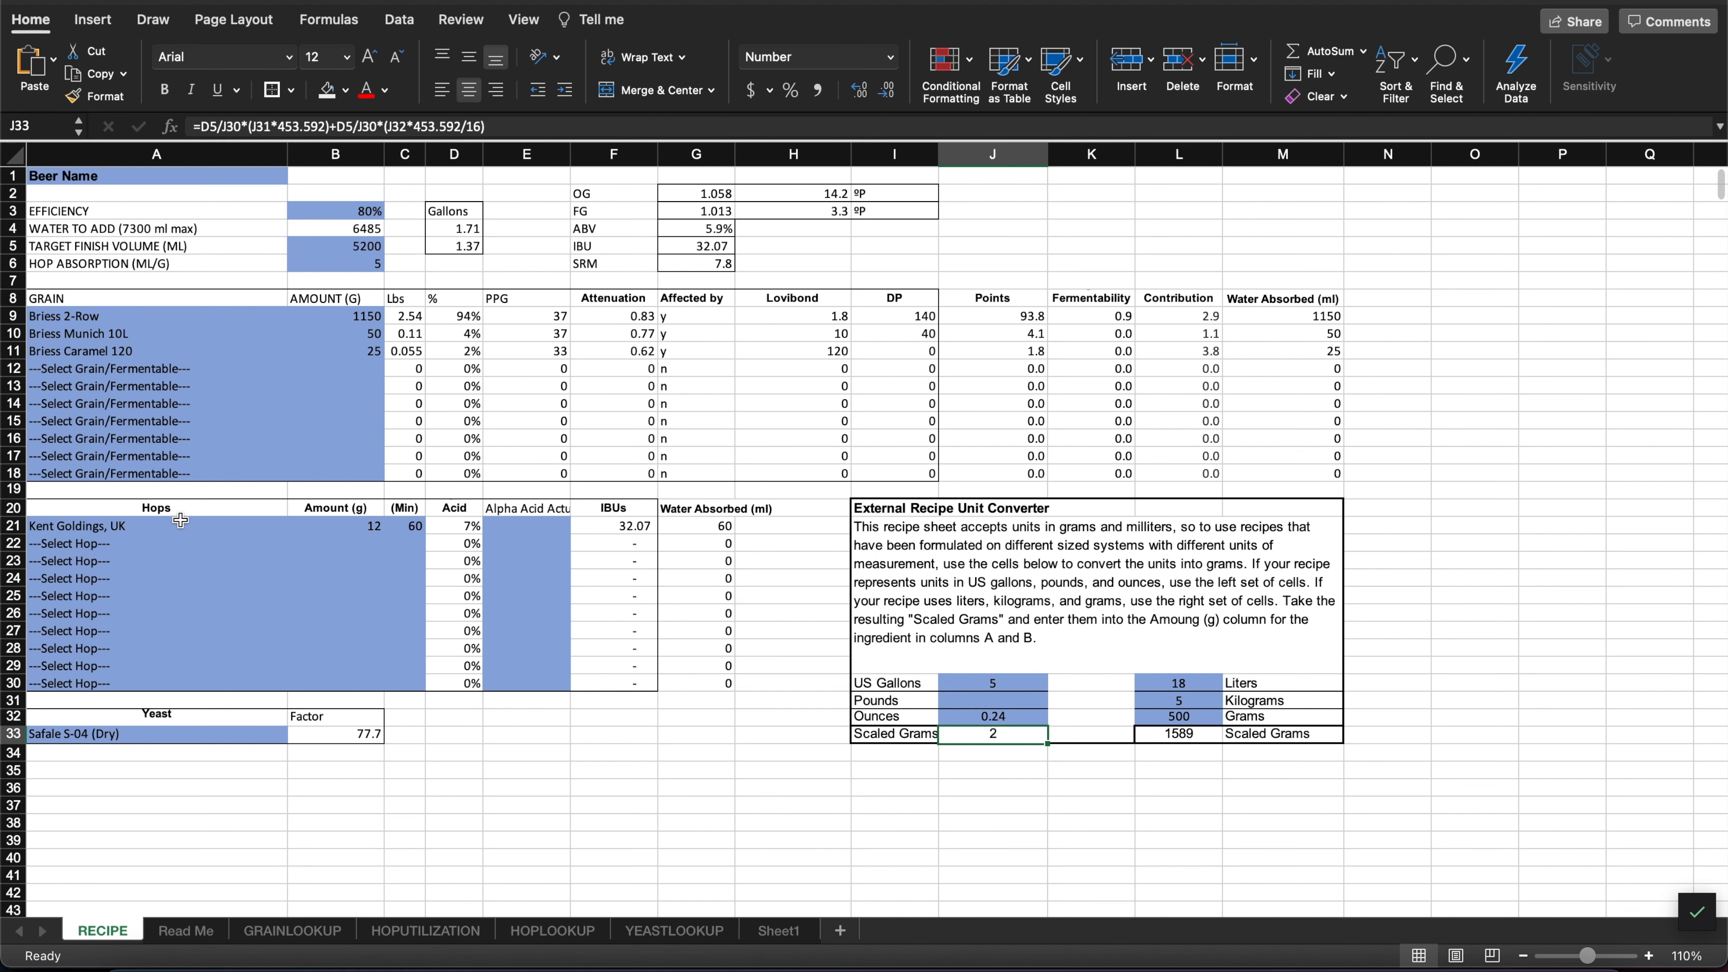
- Change the first hop in row 21 to Columbus and set its amount to 2 g
{"action": "left_click", "coordinate": [254, 531]}
{"action": "left_click", "coordinate": [296, 525]}
{"action": "scroll", "coordinate": [157, 681], "scroll_direction": "down", "scroll_amount": 5}
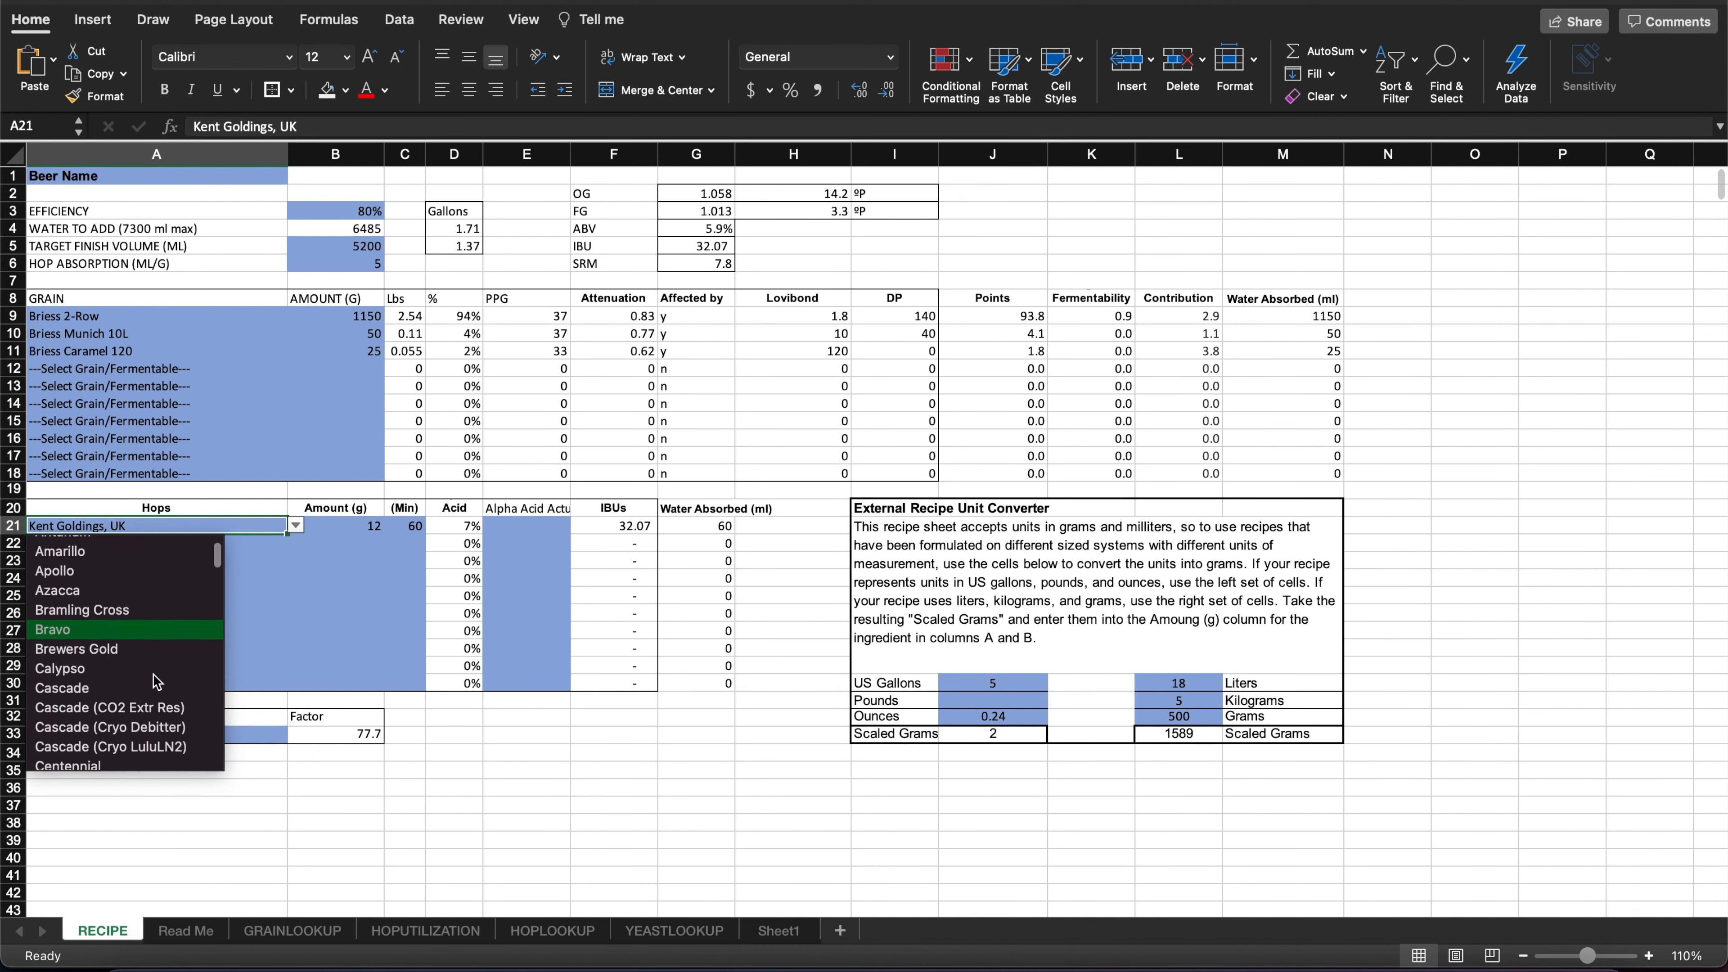
{"action": "scroll", "coordinate": [157, 681], "scroll_direction": "down", "scroll_amount": 4}
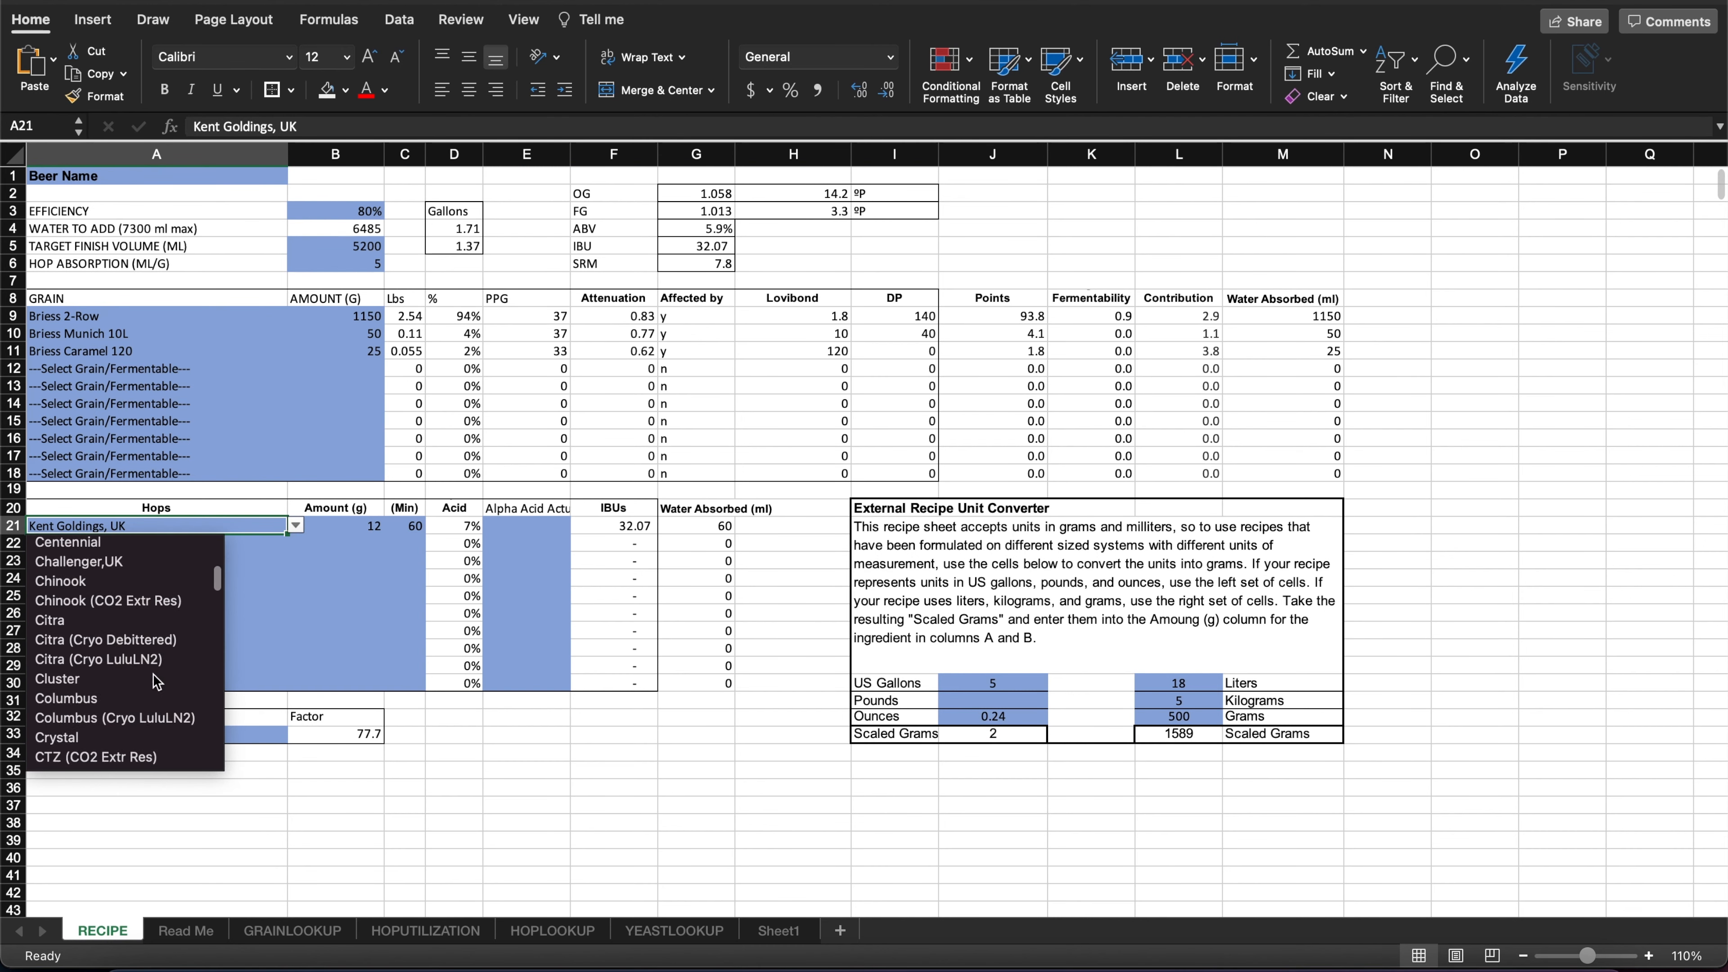
{"action": "left_click", "coordinate": [157, 689]}
{"action": "left_click", "coordinate": [347, 525]}
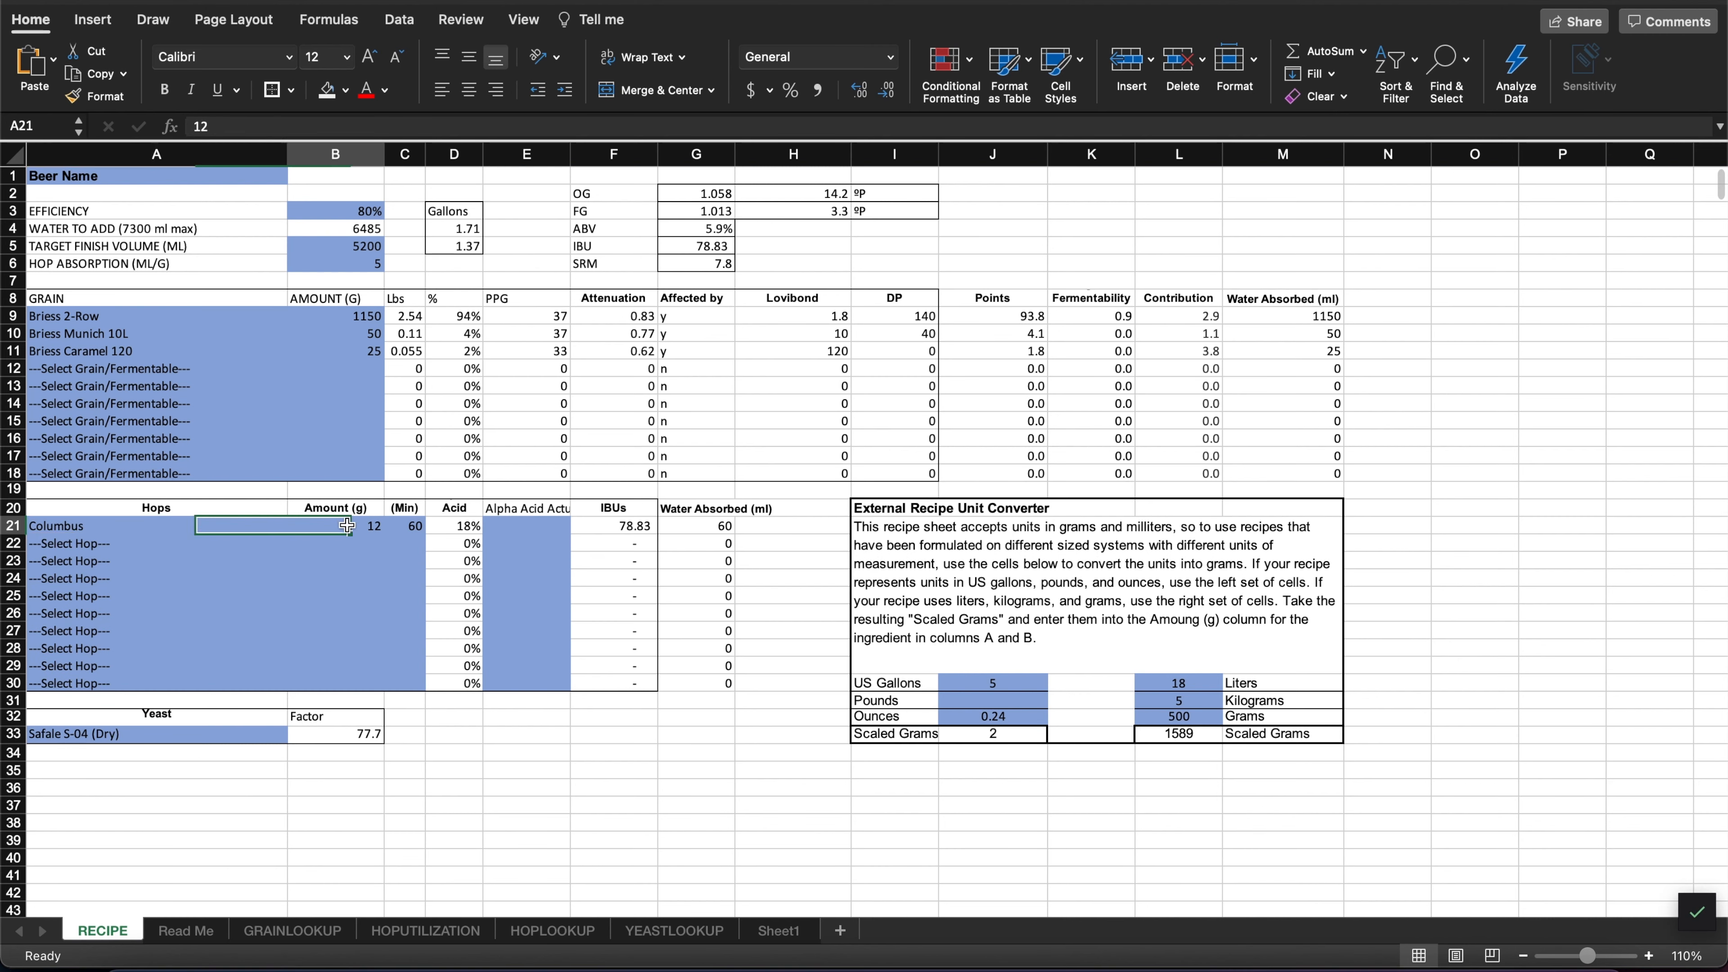
{"action": "type", "text": "2"}
{"action": "key", "text": "Return"}
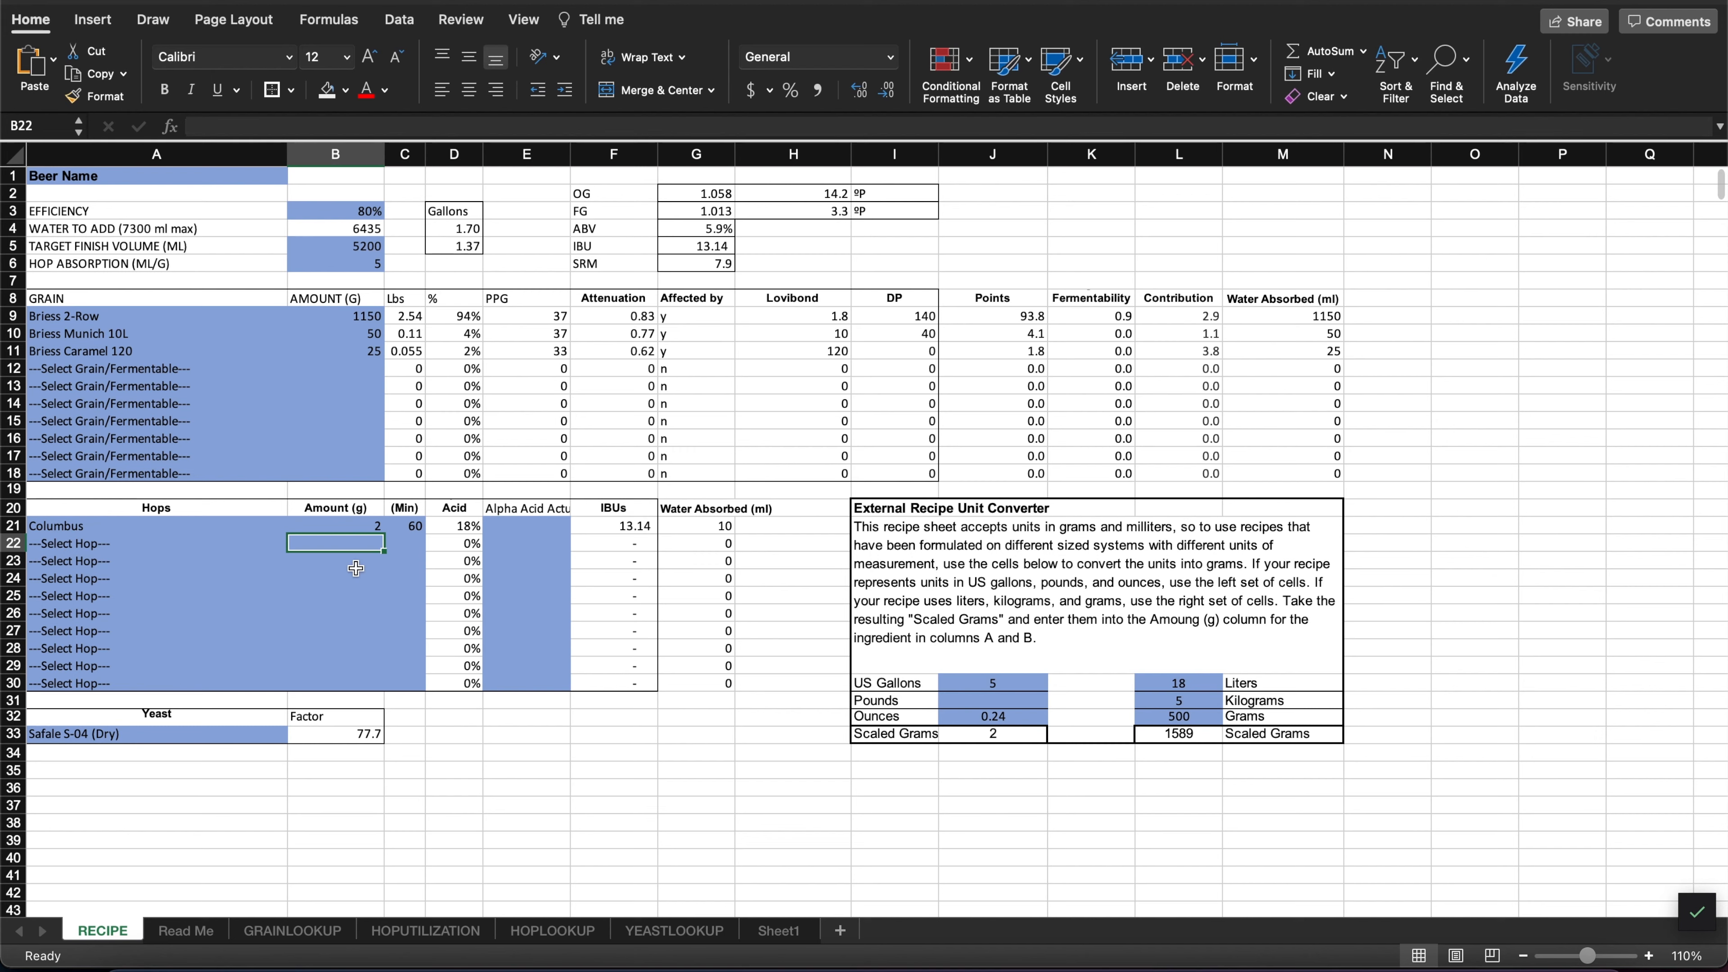
- Read the Avery recipe's second Columbus addition in Google Chrome, and back in Excel set the unit converter's ounces to 0.27
{"action": "key", "text": "super+Tab"}
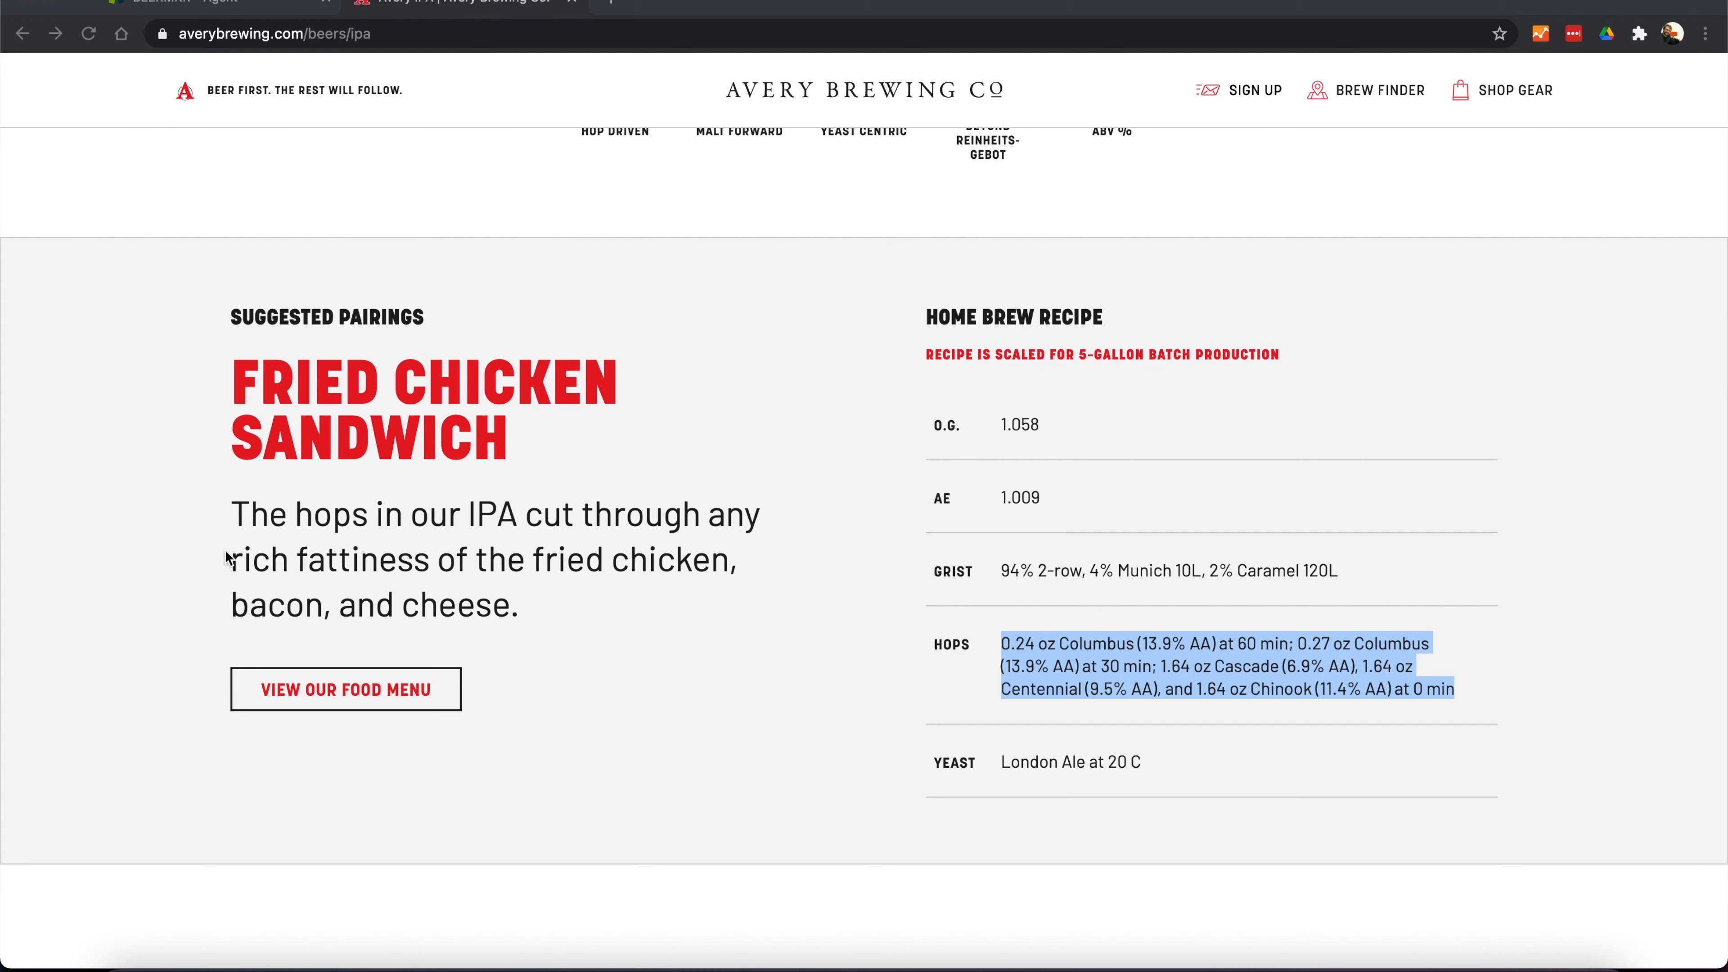
{"action": "left_click", "coordinate": [1140, 644]}
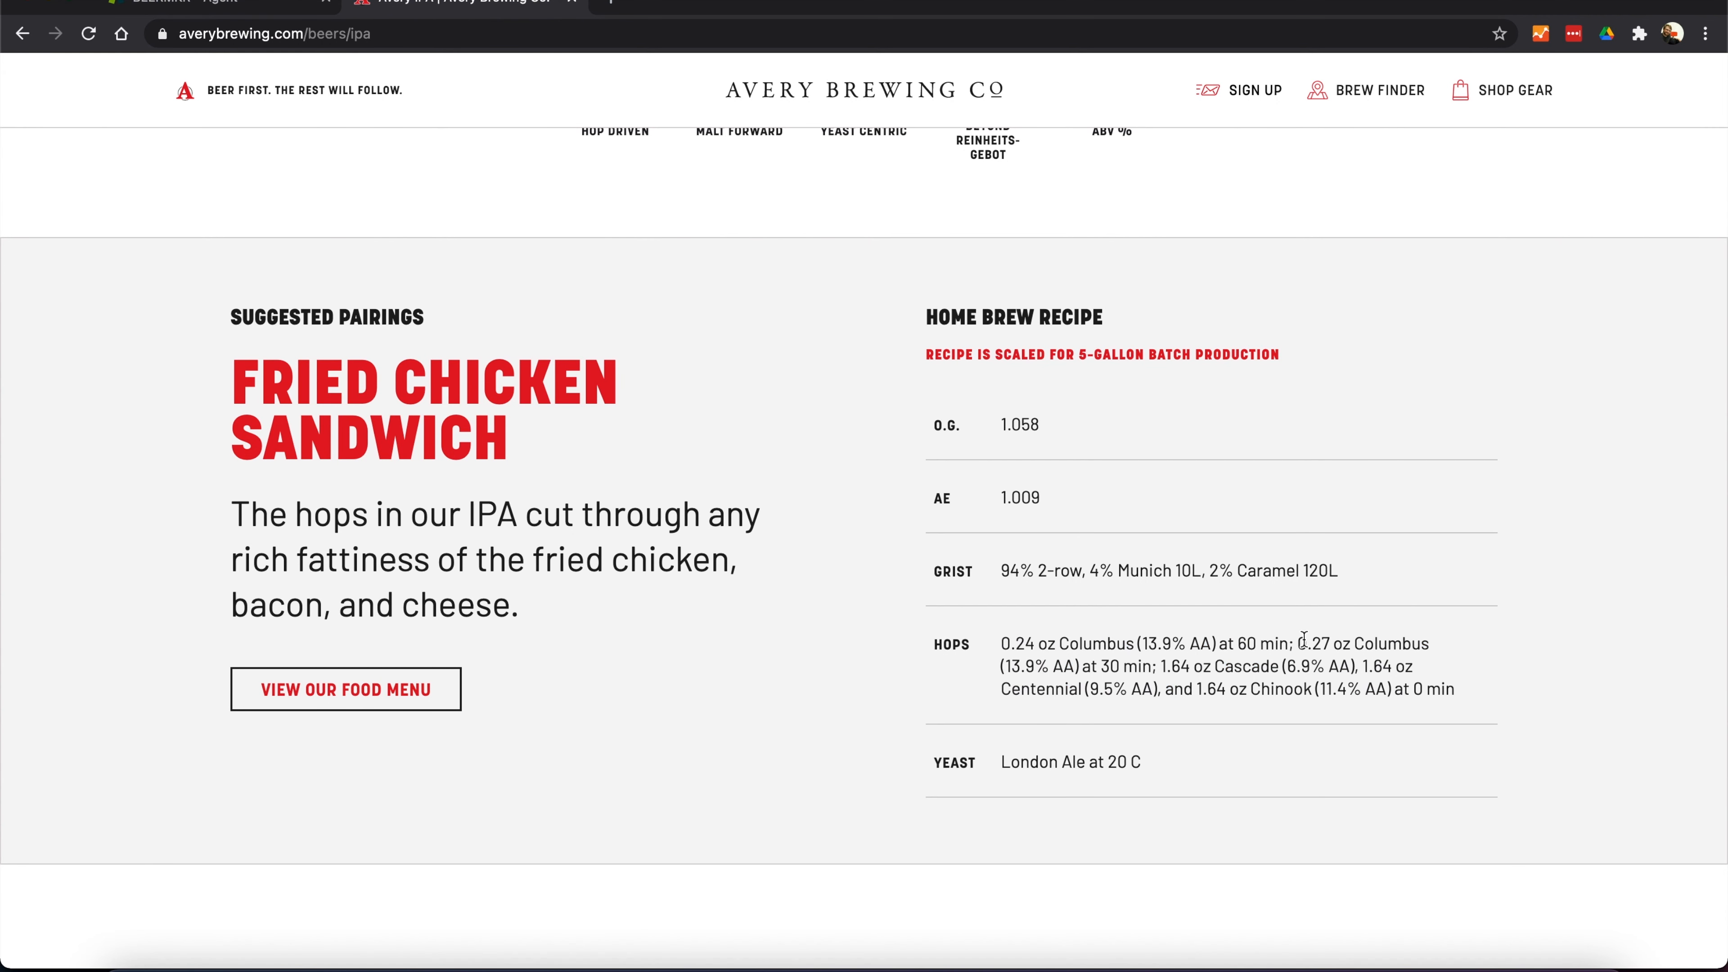
{"action": "left_click_drag", "start_coordinate": [1308, 642], "coordinate": [1149, 672]}
{"action": "key", "text": "super+Tab"}
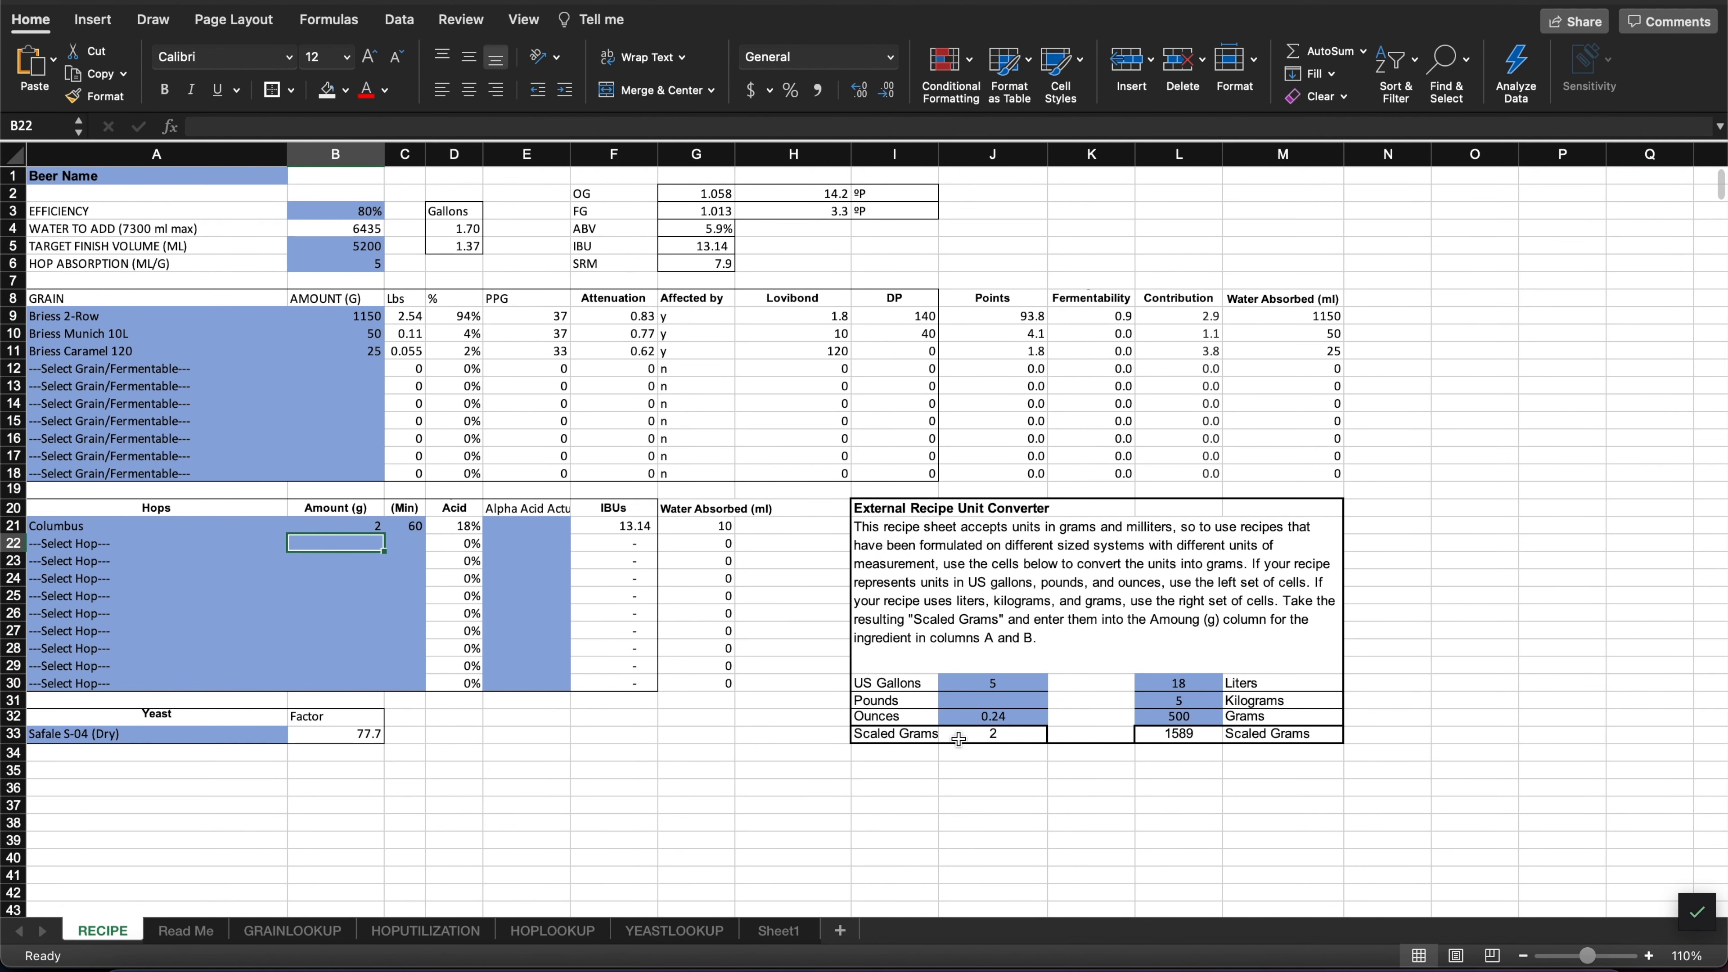
{"action": "left_click", "coordinate": [1018, 719]}
{"action": "type", "text": "0.27"}
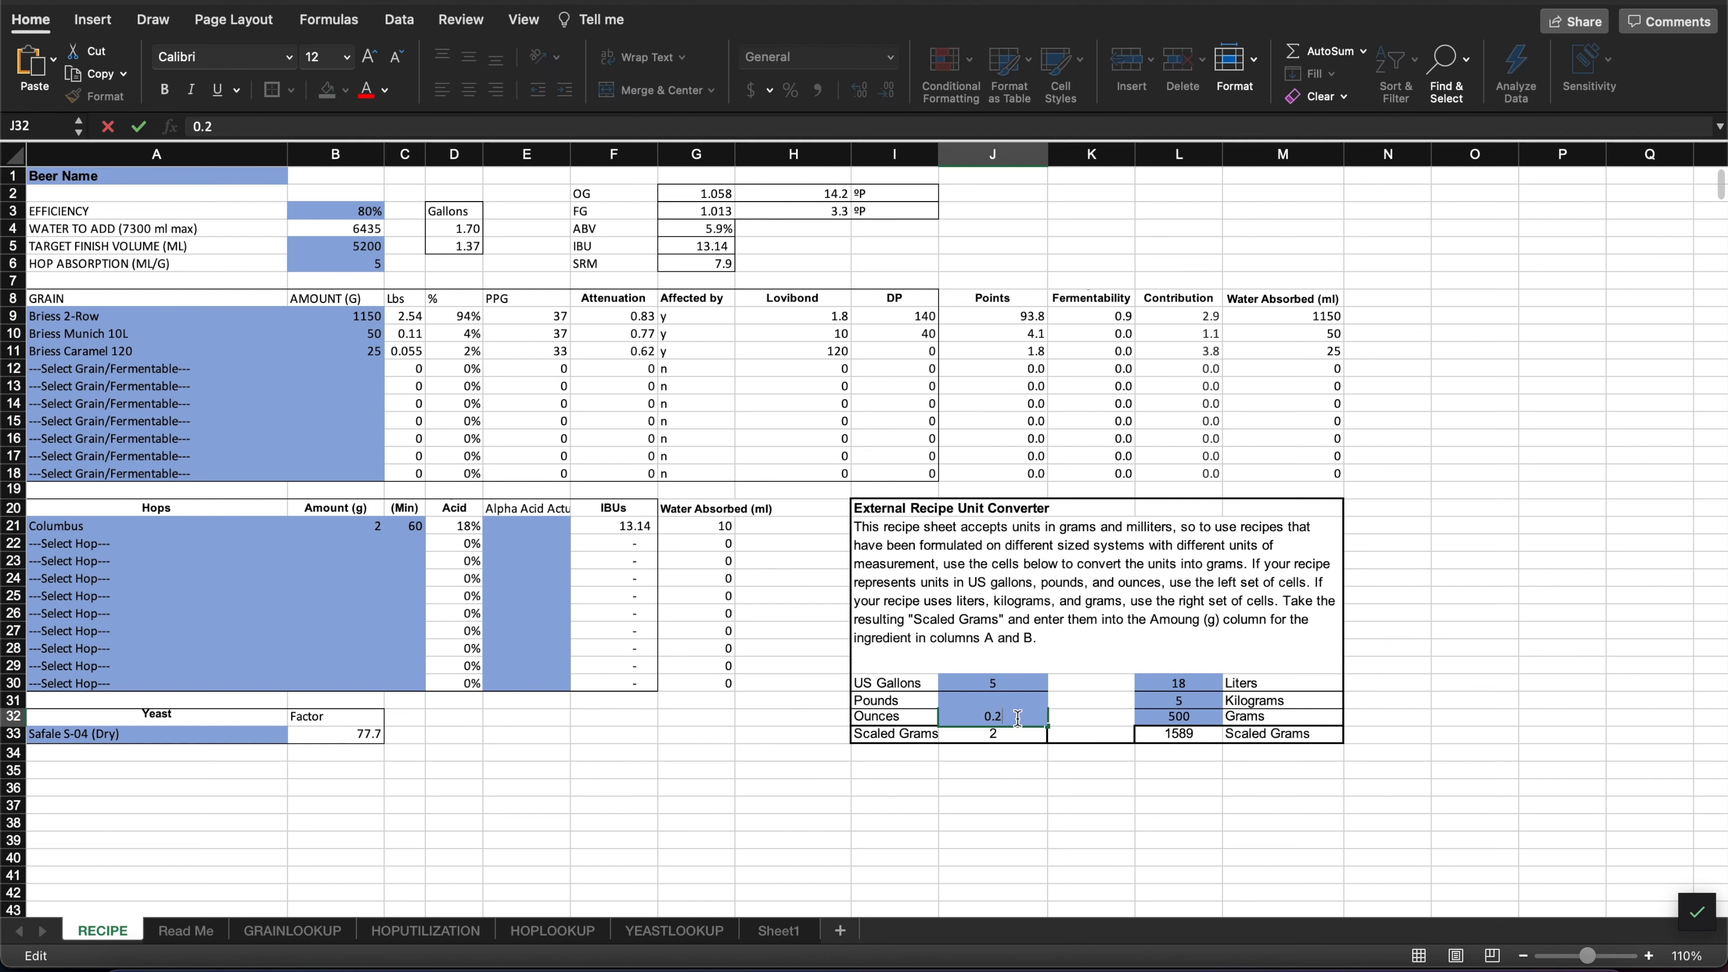
{"action": "key", "text": "Return"}
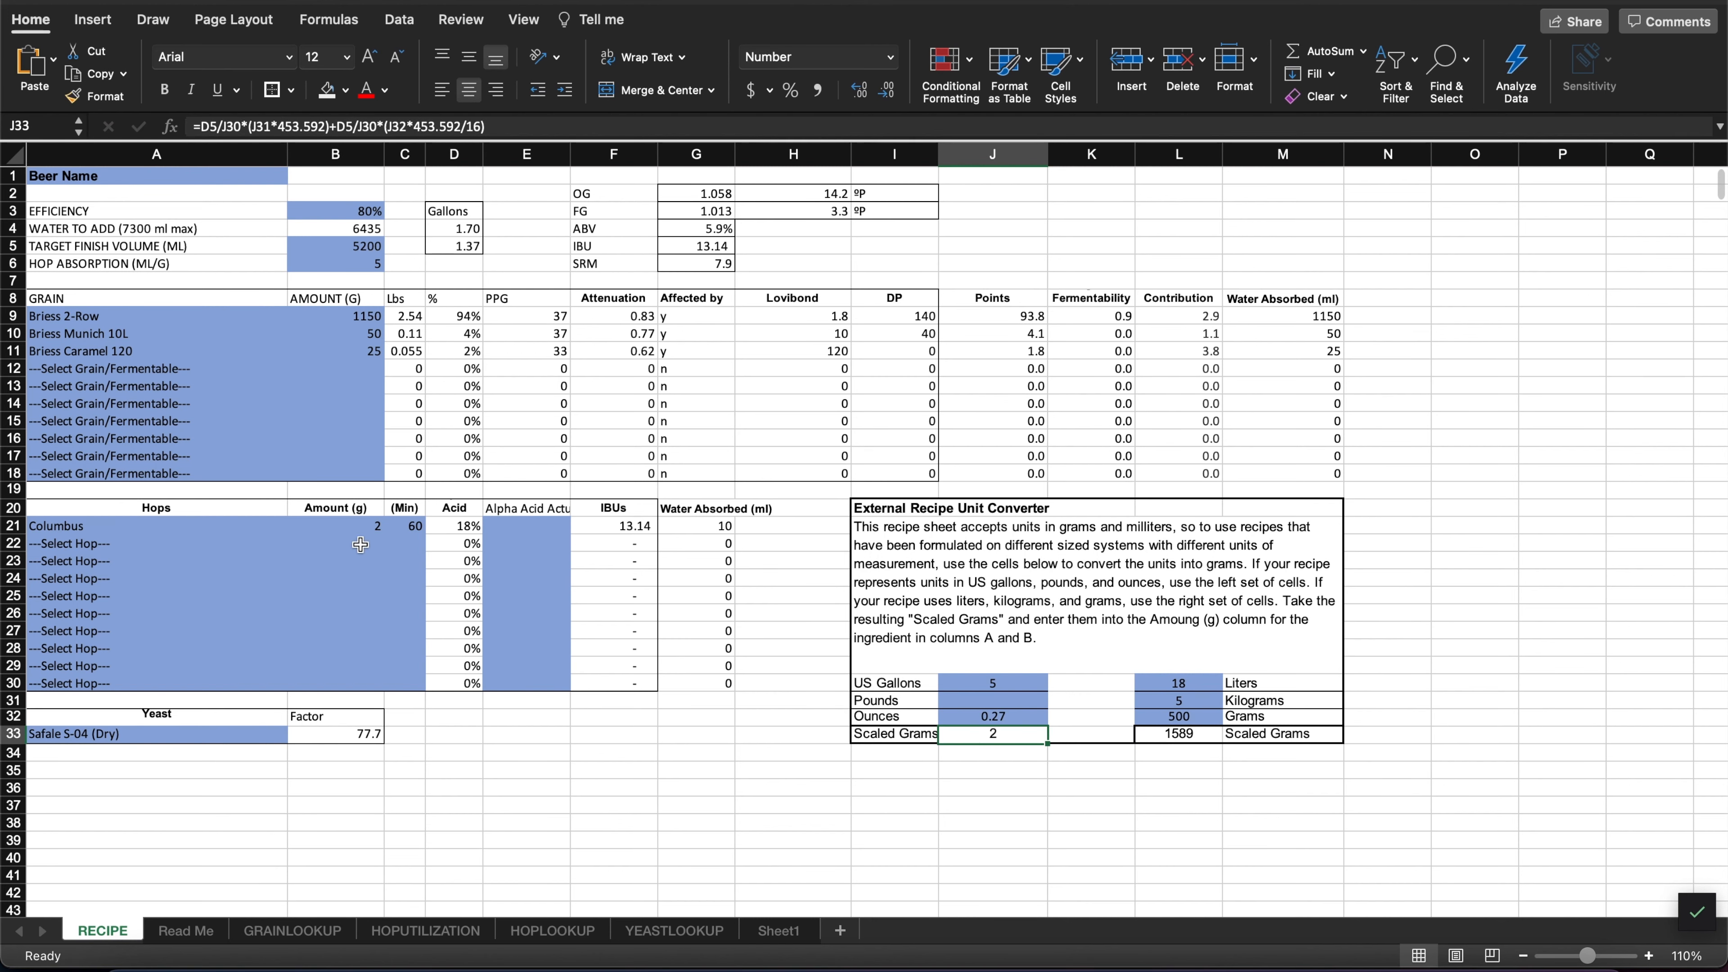
- Add a second Columbus hop addition in row 22 with 2 g at 30 minutes
{"action": "left_click", "coordinate": [360, 543]}
{"action": "type", "text": "2"}
{"action": "left_click", "coordinate": [256, 543]}
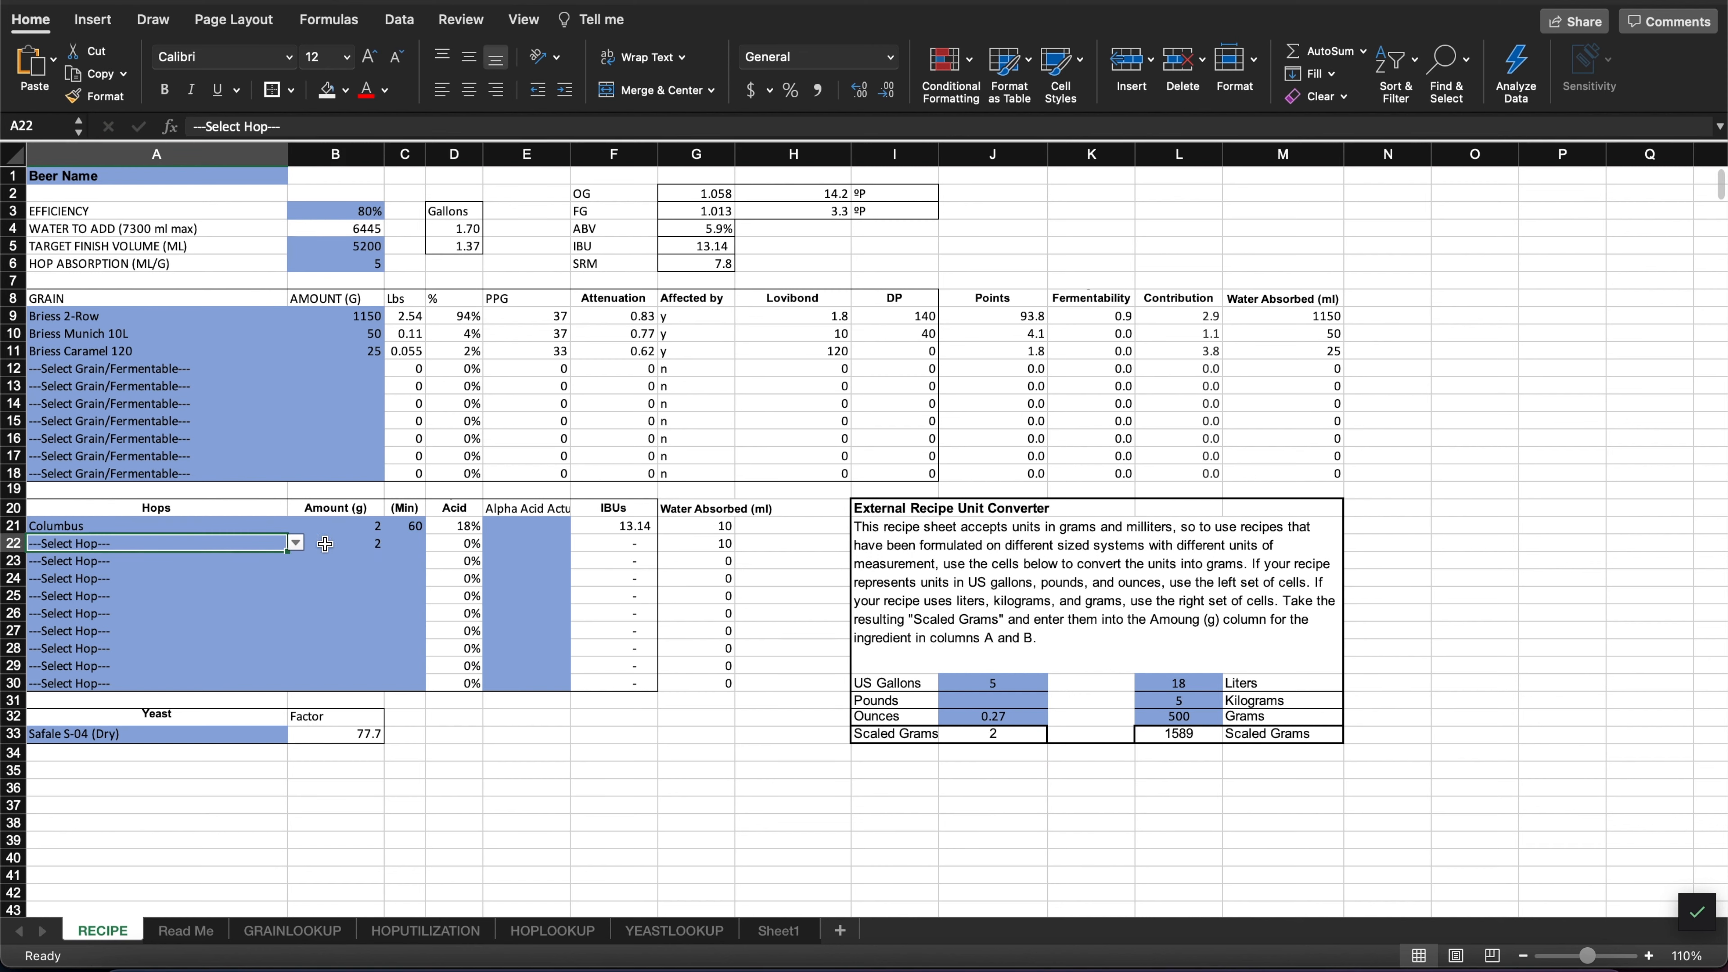
{"action": "left_click", "coordinate": [297, 543]}
{"action": "scroll", "coordinate": [145, 703], "scroll_direction": "down", "scroll_amount": 3}
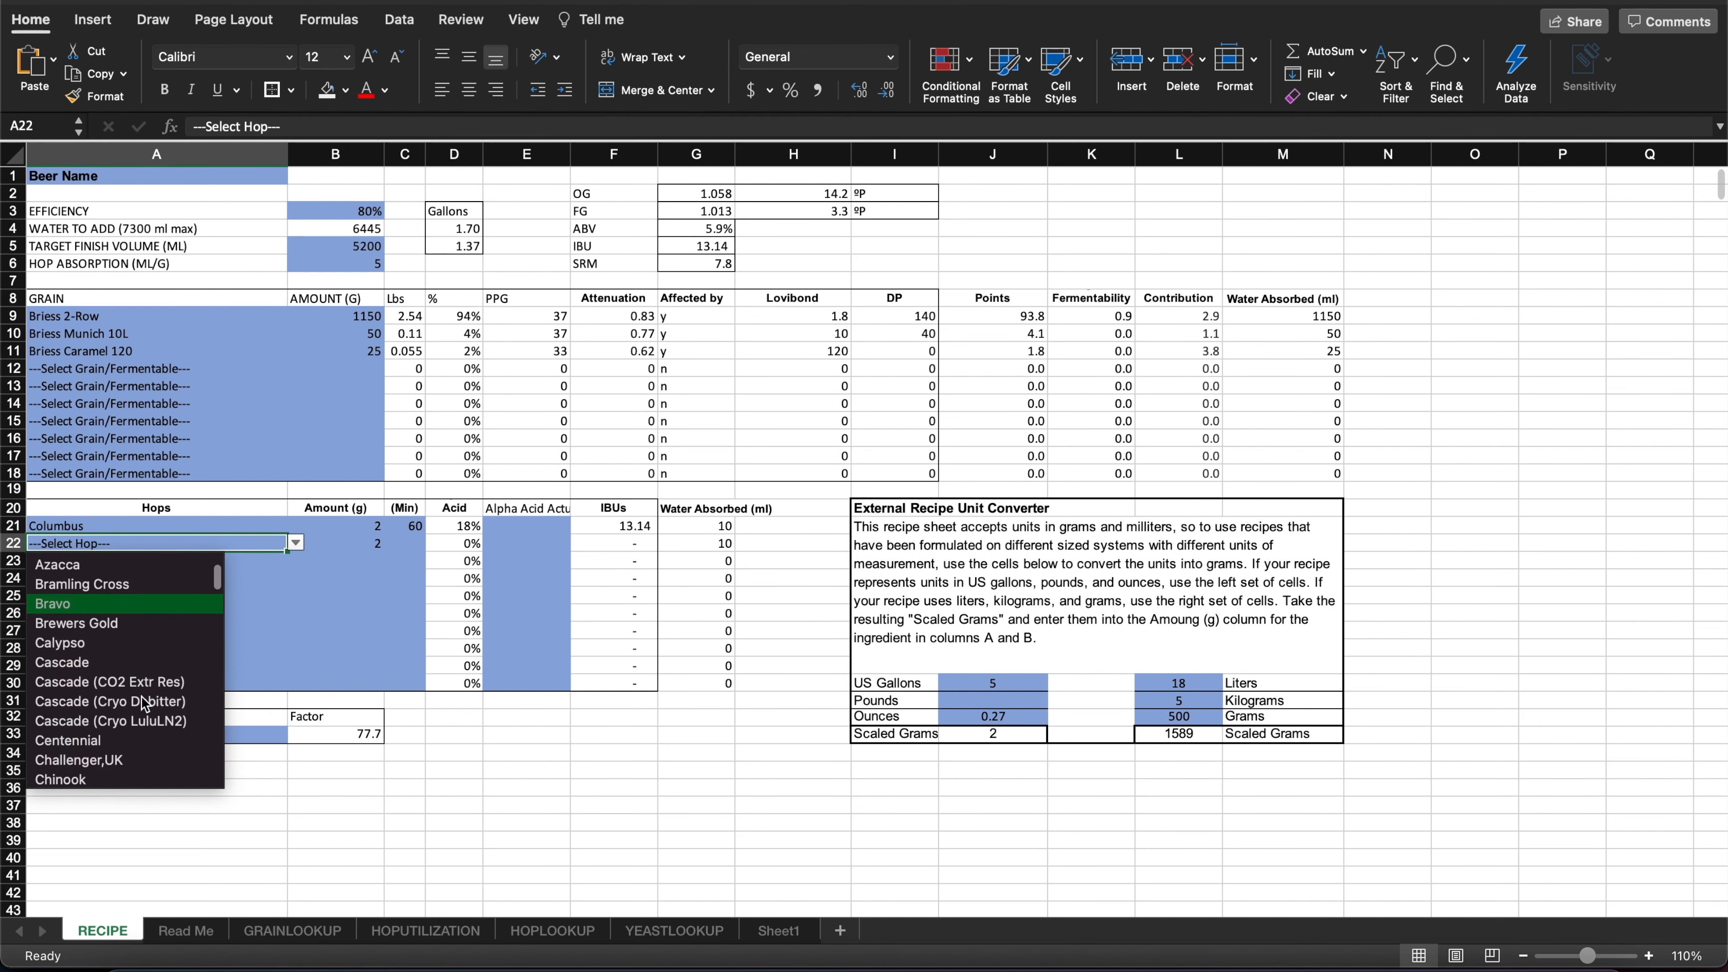
{"action": "scroll", "coordinate": [145, 703], "scroll_direction": "down", "scroll_amount": 5}
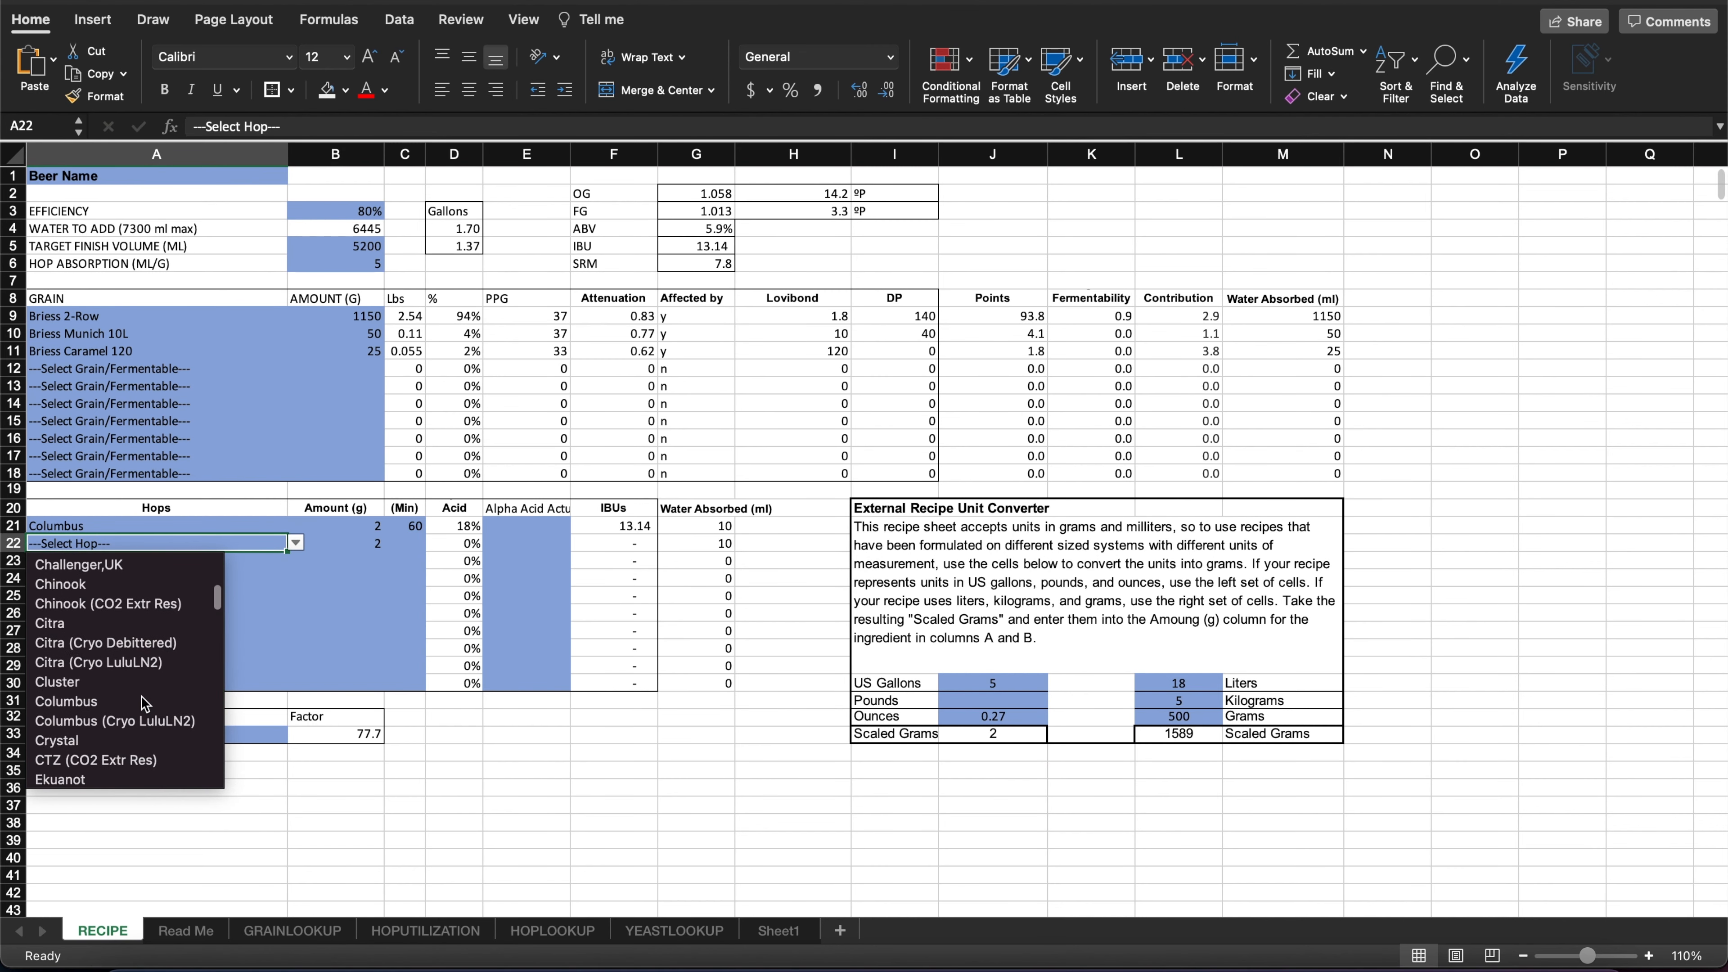
{"action": "left_click", "coordinate": [143, 701]}
{"action": "left_click", "coordinate": [398, 543]}
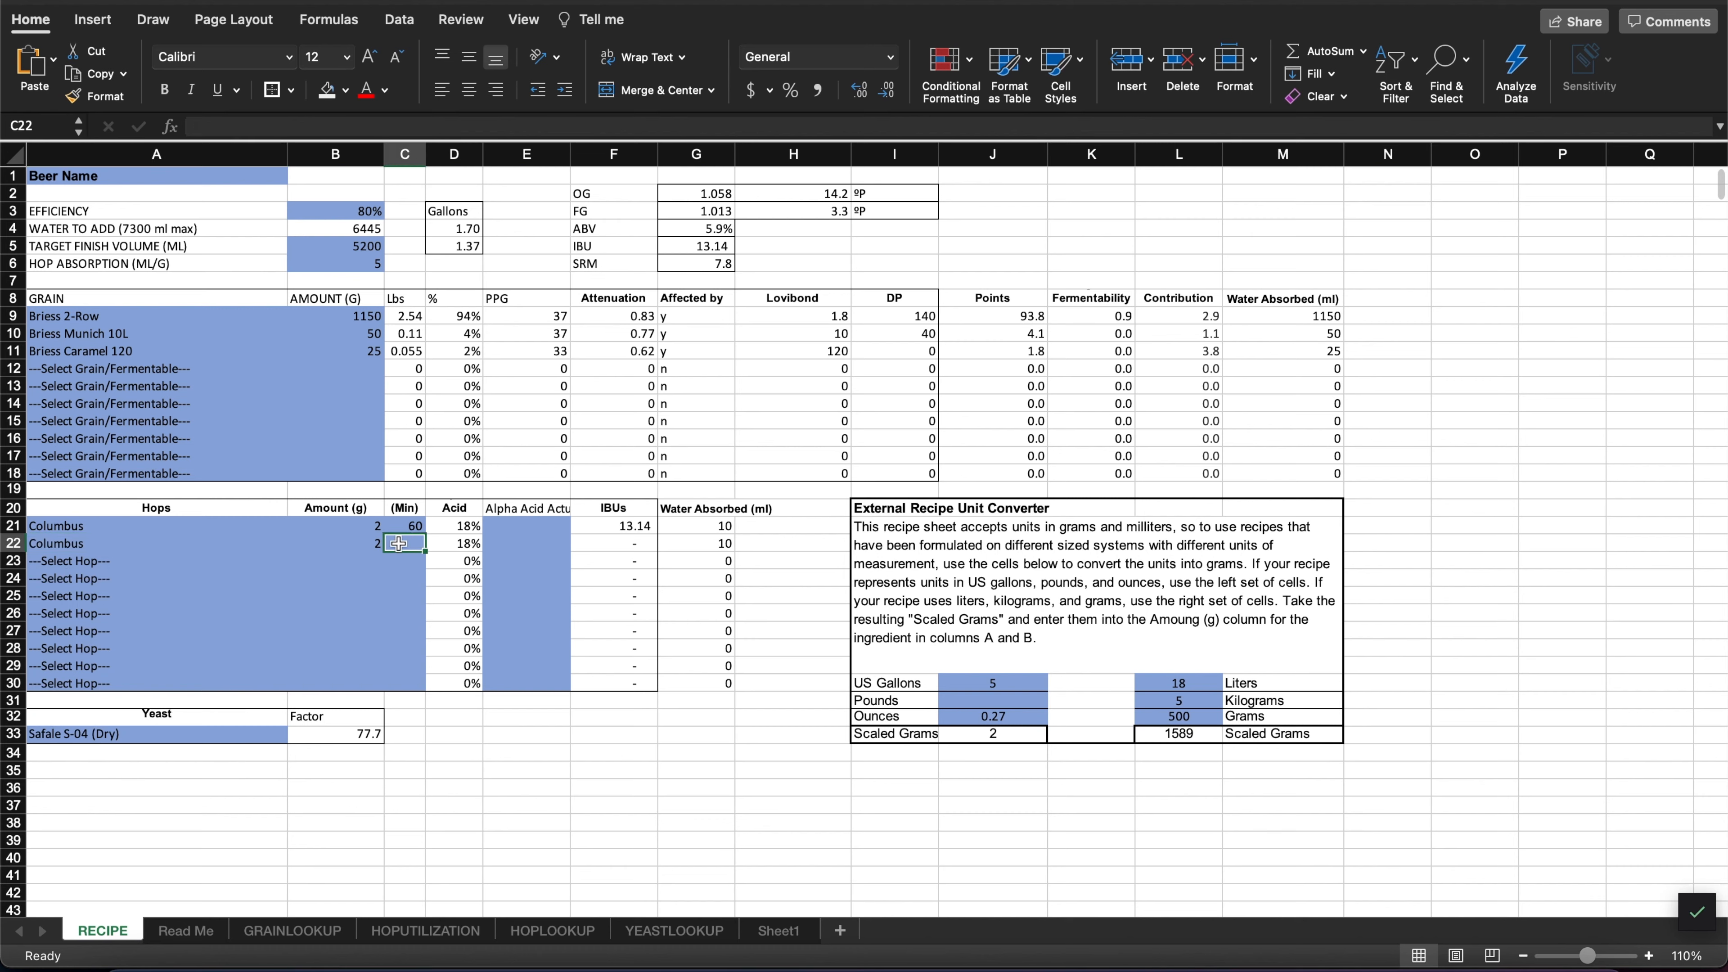
{"action": "type", "text": "30"}
{"action": "key", "text": "Return"}
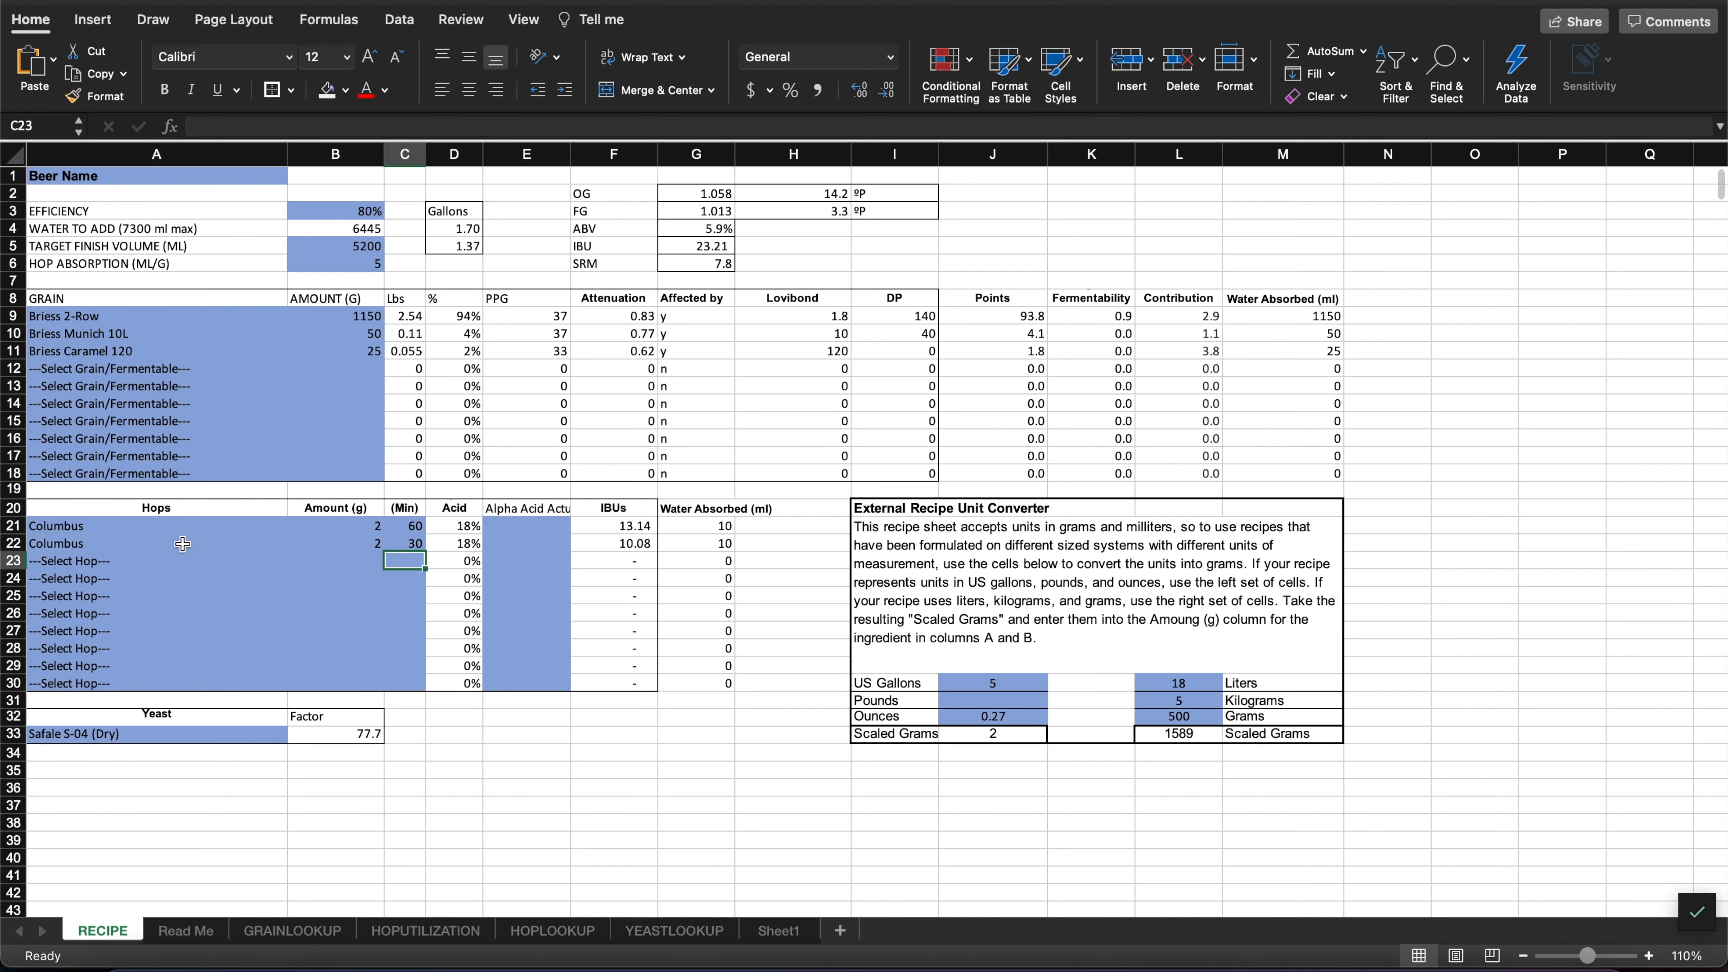
- Switch to Google Chrome to read the Avery recipe's remaining hop additions after the two Columbus ones
{"action": "key", "text": "super+Tab"}
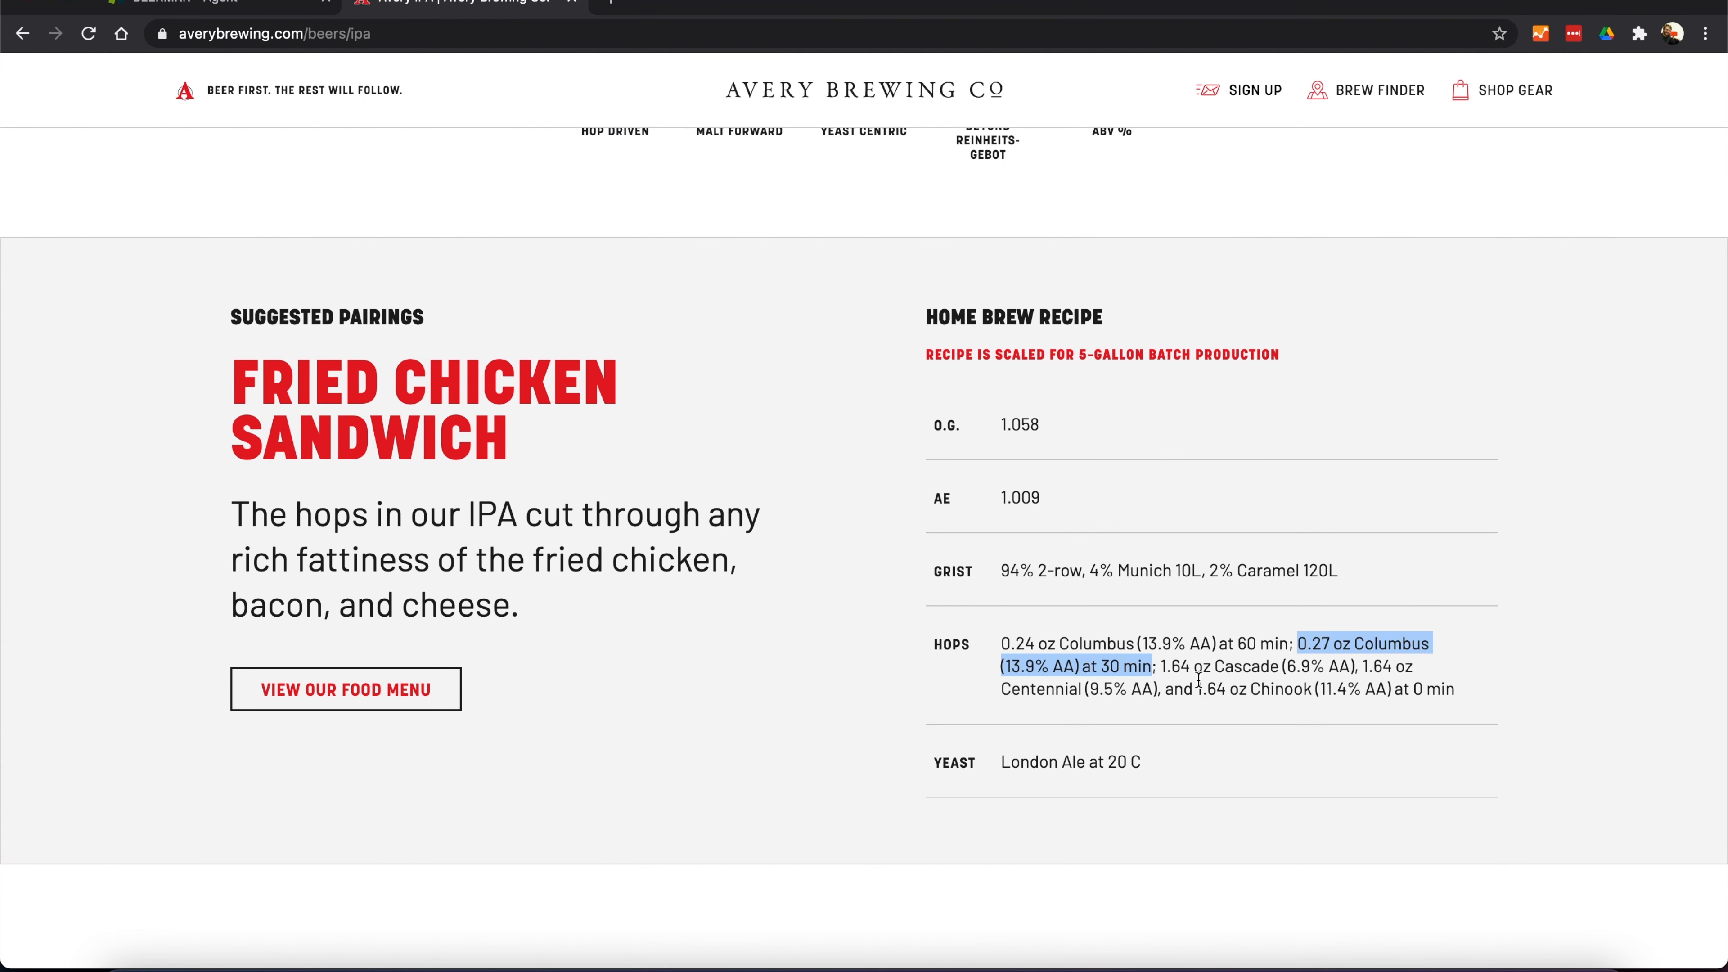
{"action": "left_click_drag", "start_coordinate": [1166, 667], "coordinate": [1374, 670]}
{"action": "left_click", "coordinate": [1376, 669]}
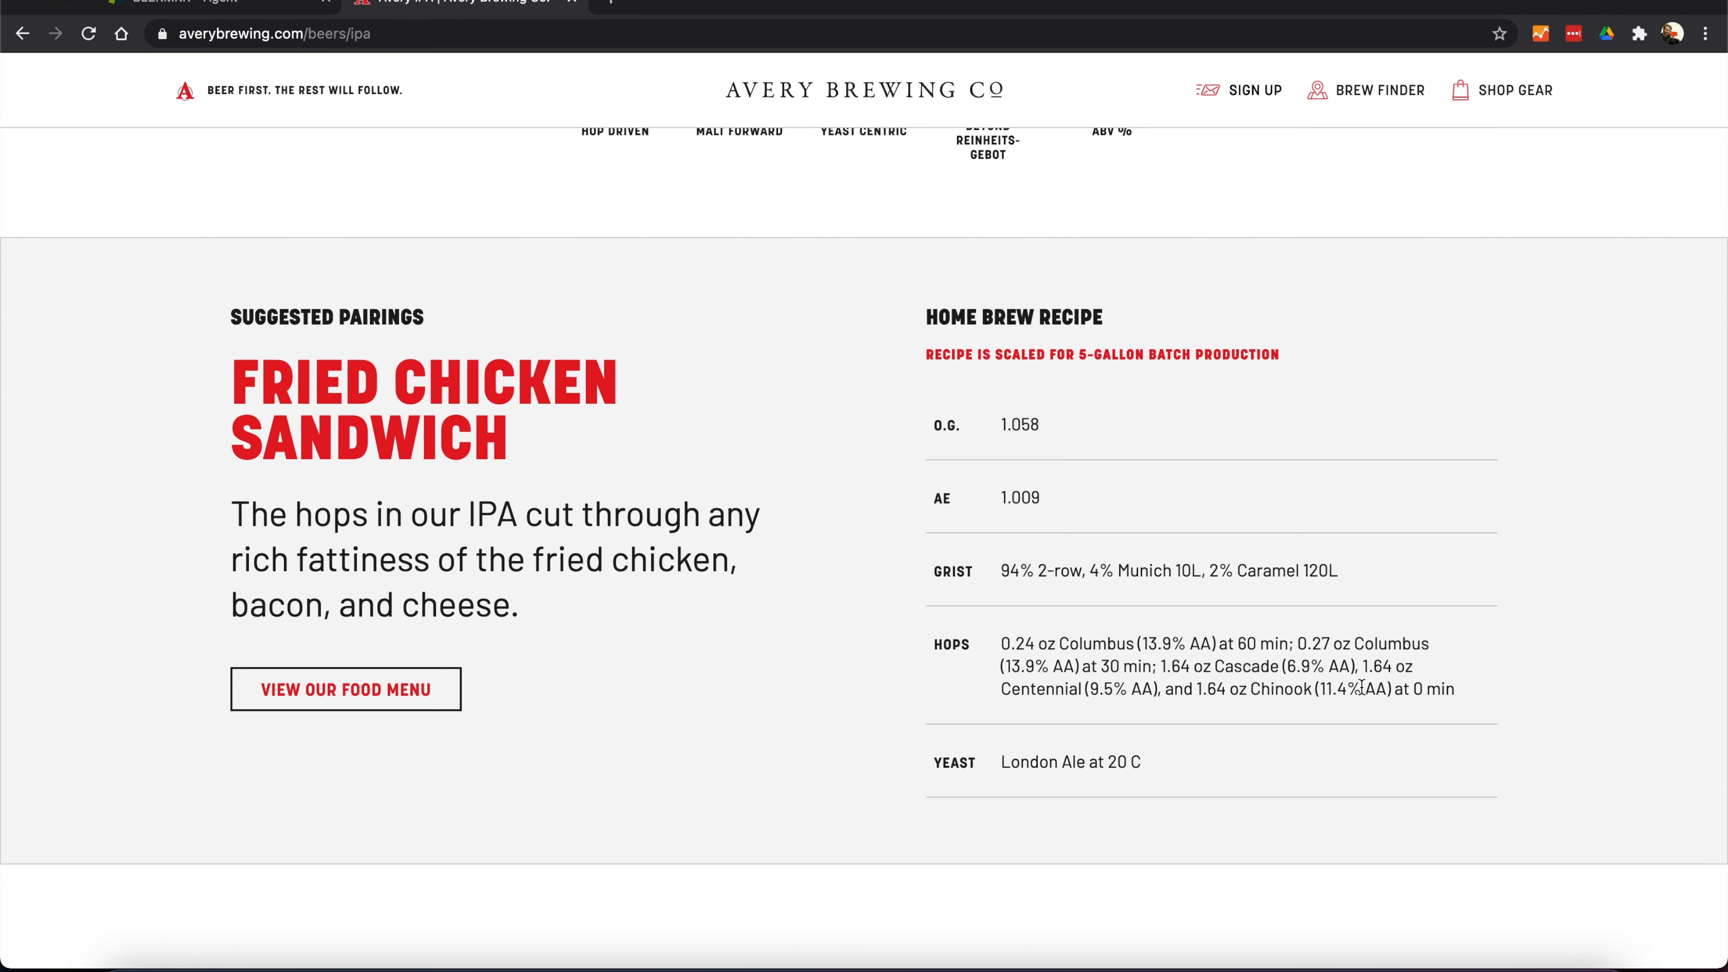
- Back in Excel, choose Centennial, Cascade and Chinook as the hops in rows 23 to 25
{"action": "key", "text": "super+Tab"}
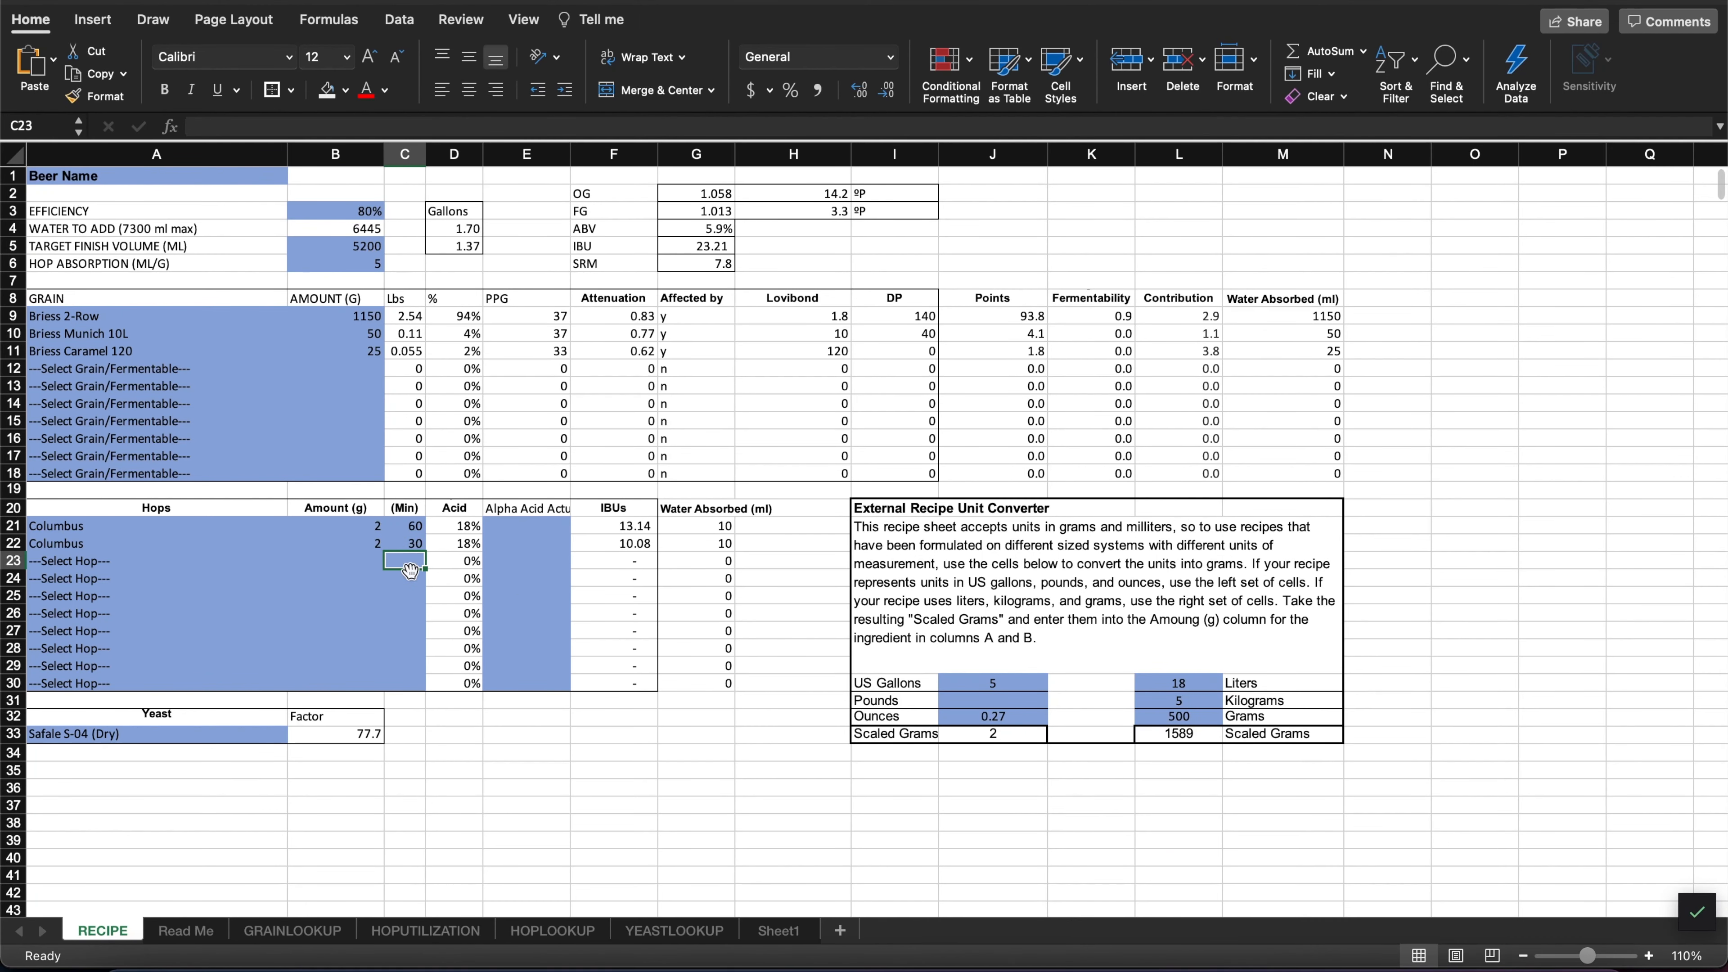
{"action": "left_click", "coordinate": [139, 567]}
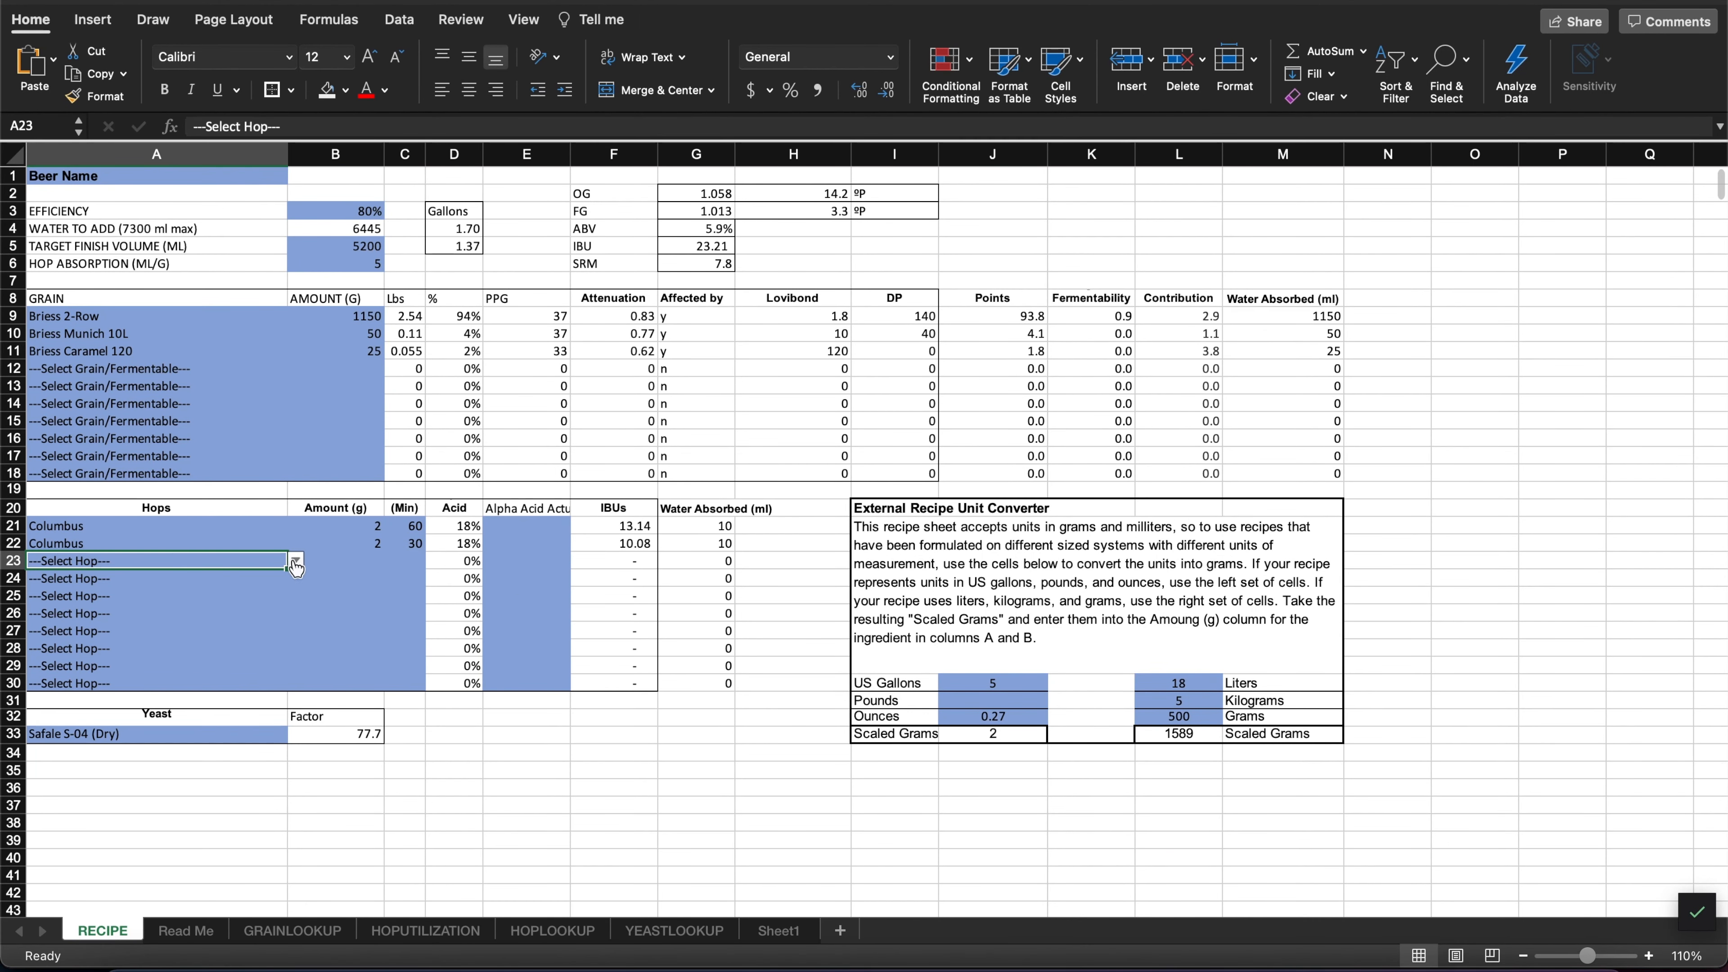
{"action": "left_click", "coordinate": [295, 560]}
{"action": "scroll", "coordinate": [112, 711], "scroll_direction": "down", "scroll_amount": 4}
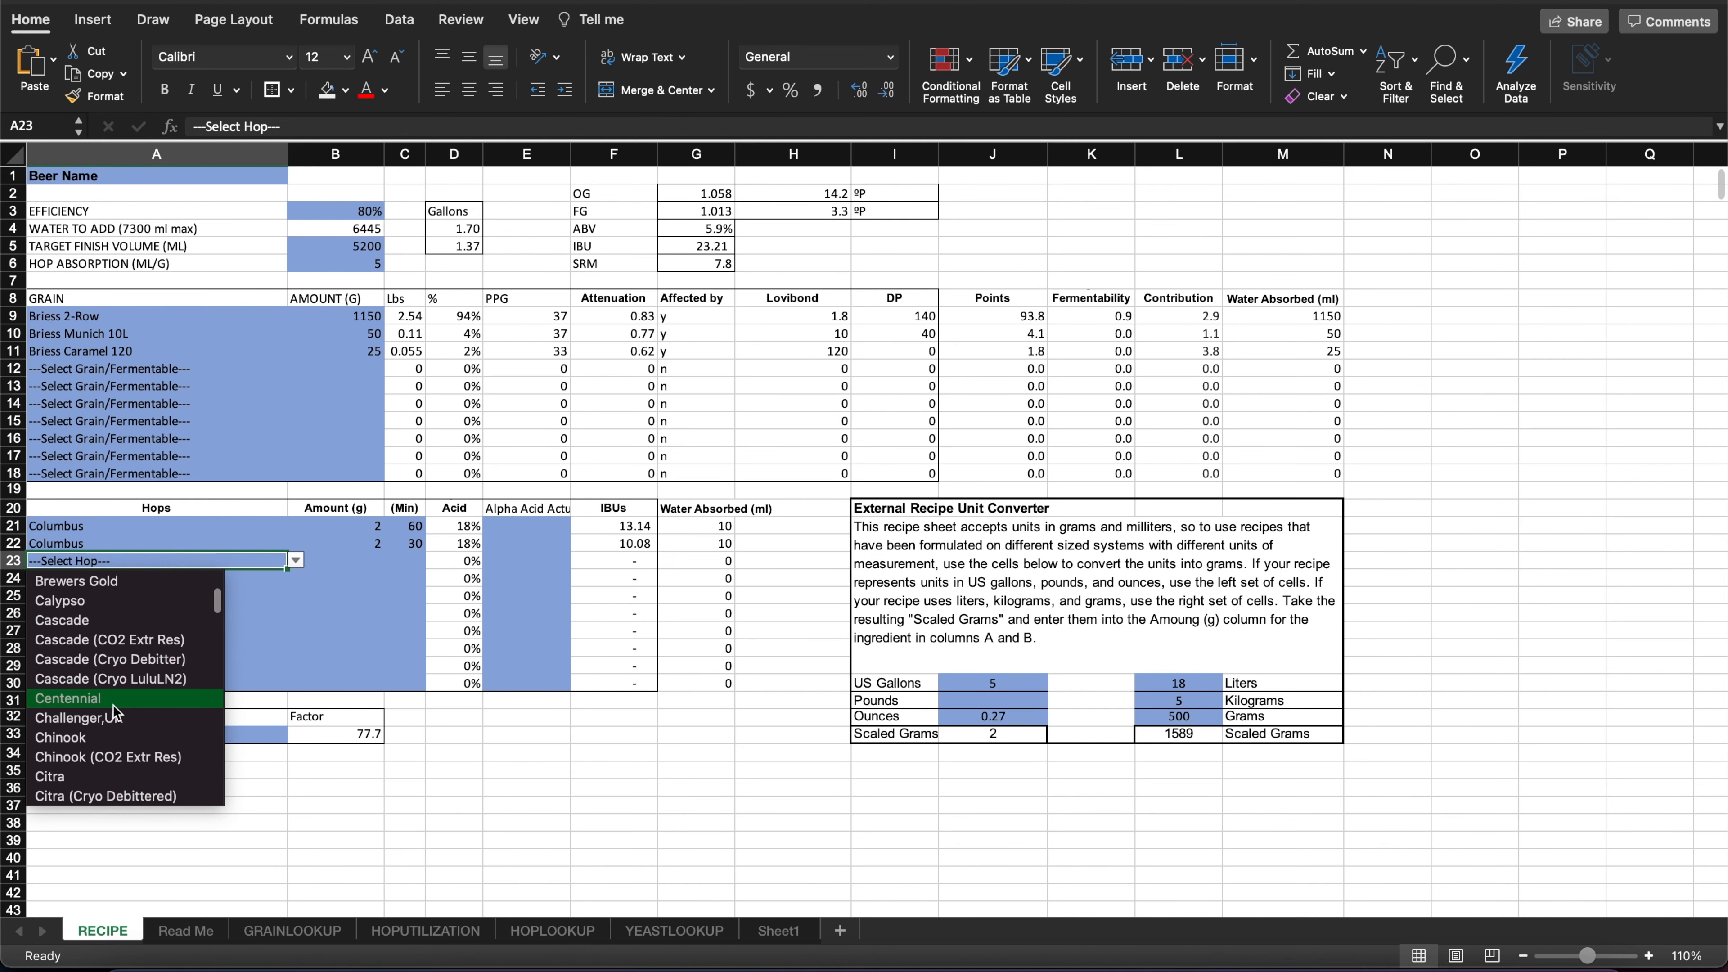
{"action": "left_click", "coordinate": [112, 704]}
{"action": "left_click", "coordinate": [202, 580]}
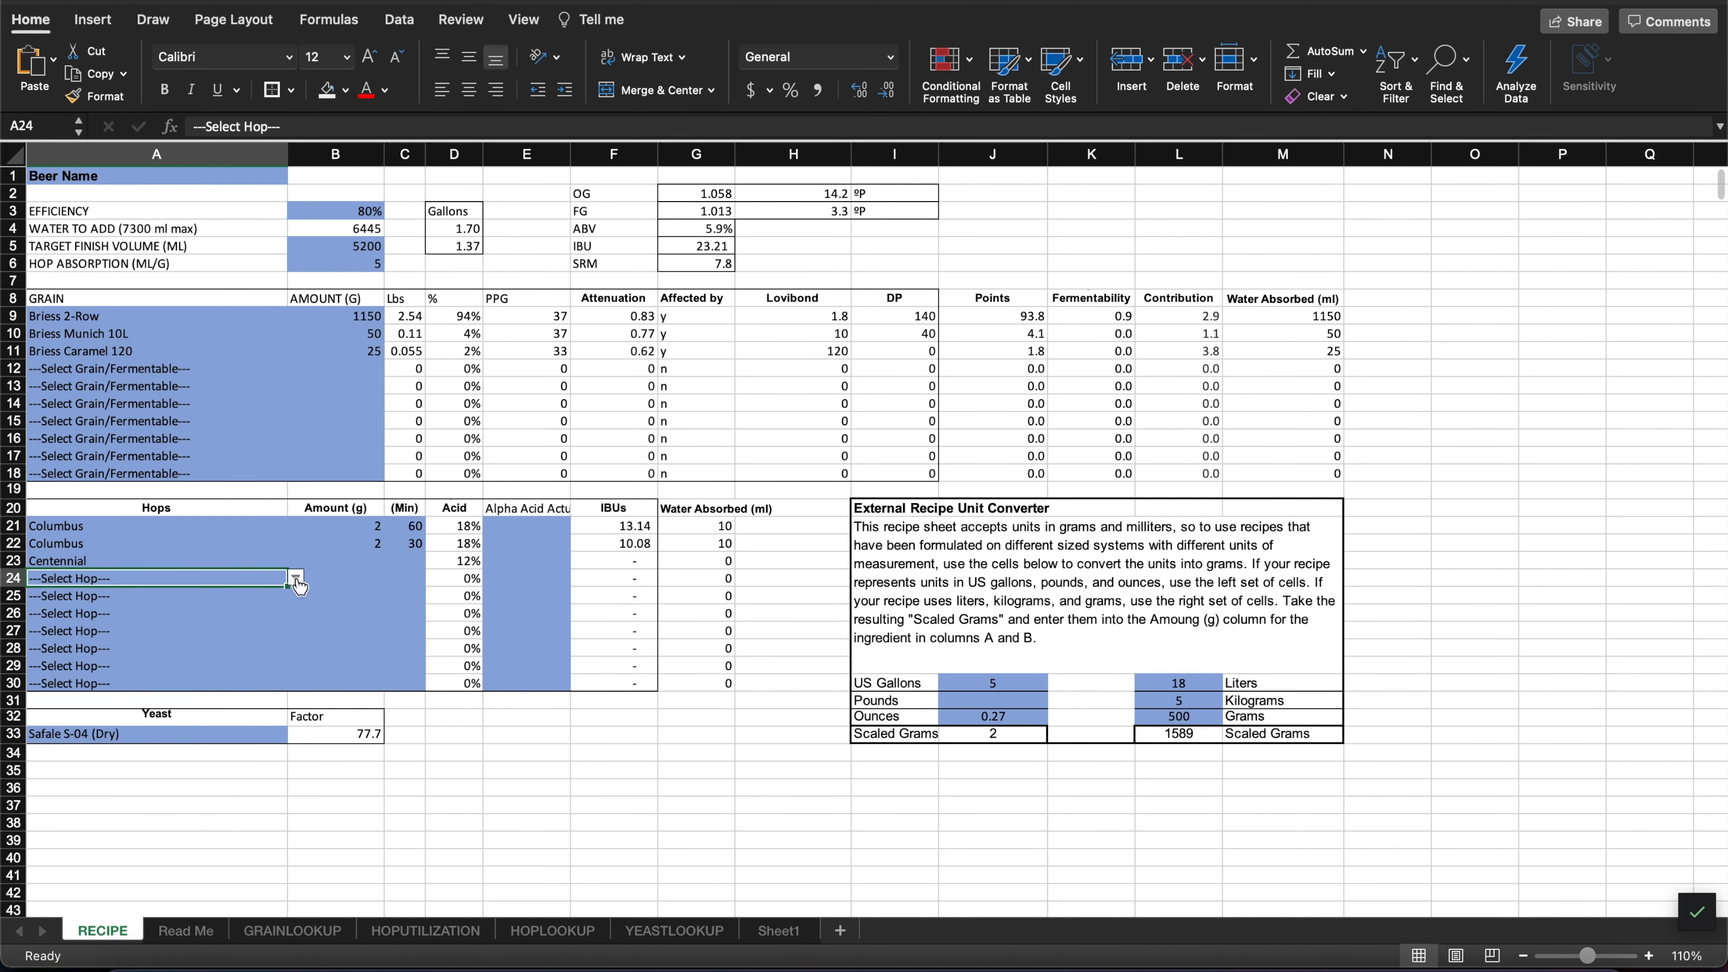
{"action": "left_click", "coordinate": [296, 578]}
{"action": "scroll", "coordinate": [136, 653], "scroll_direction": "down", "scroll_amount": 3}
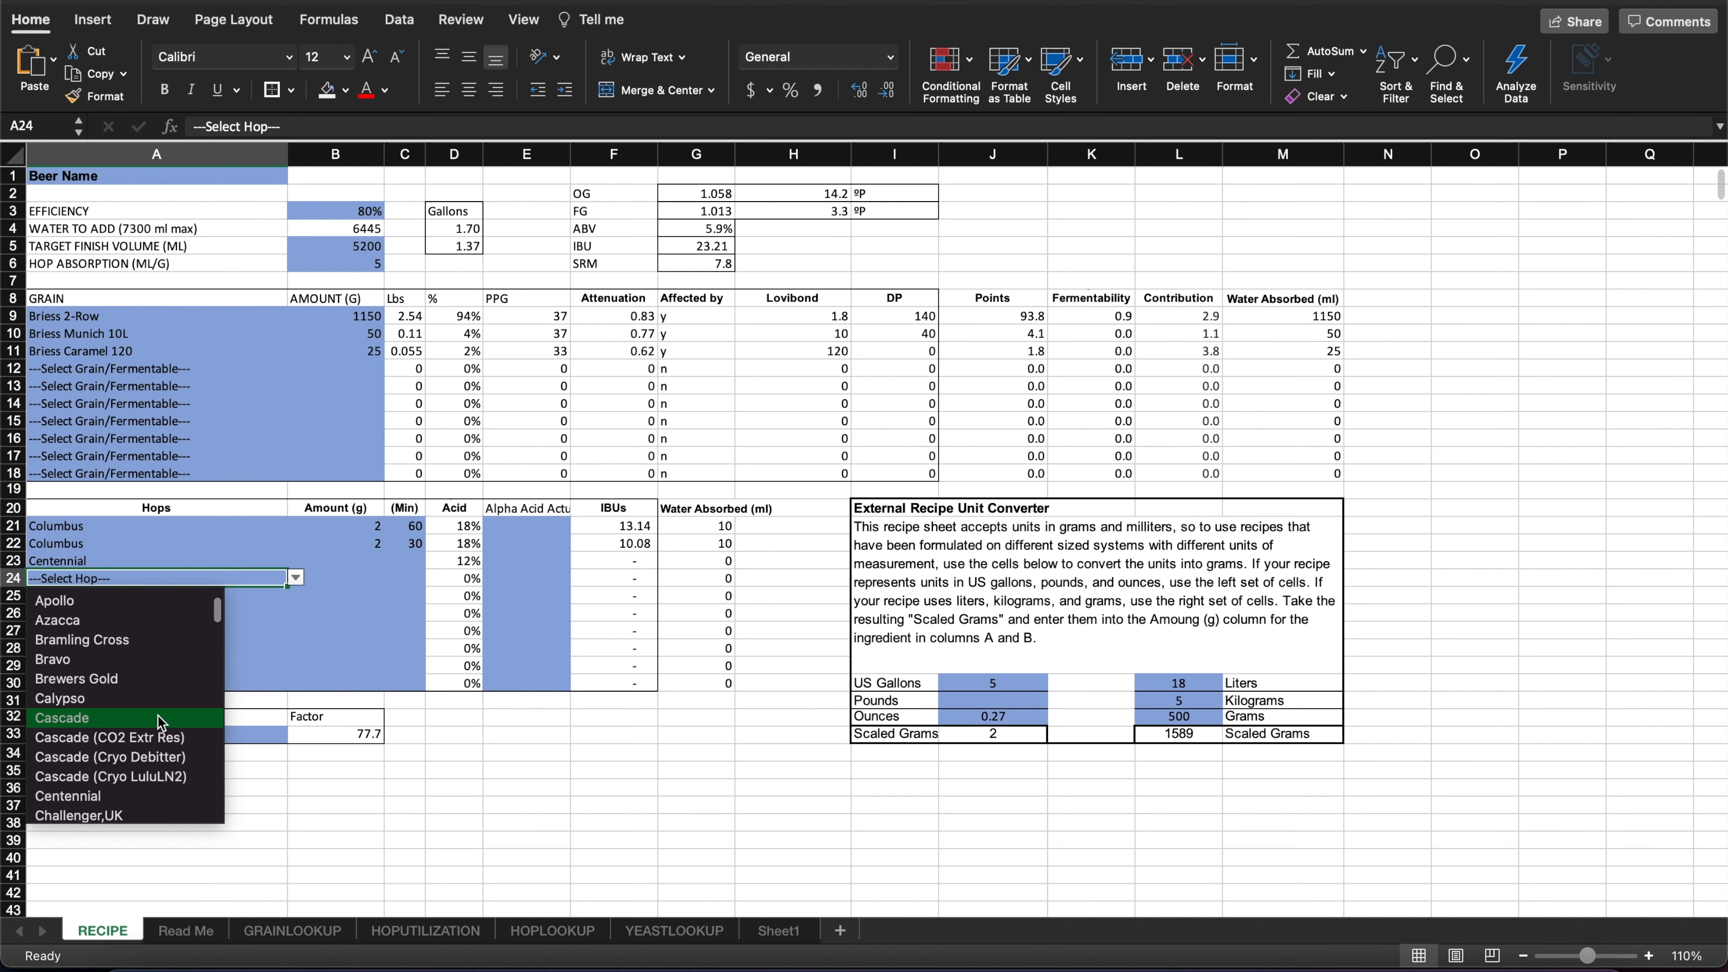
{"action": "left_click", "coordinate": [129, 715]}
{"action": "left_click", "coordinate": [136, 596]}
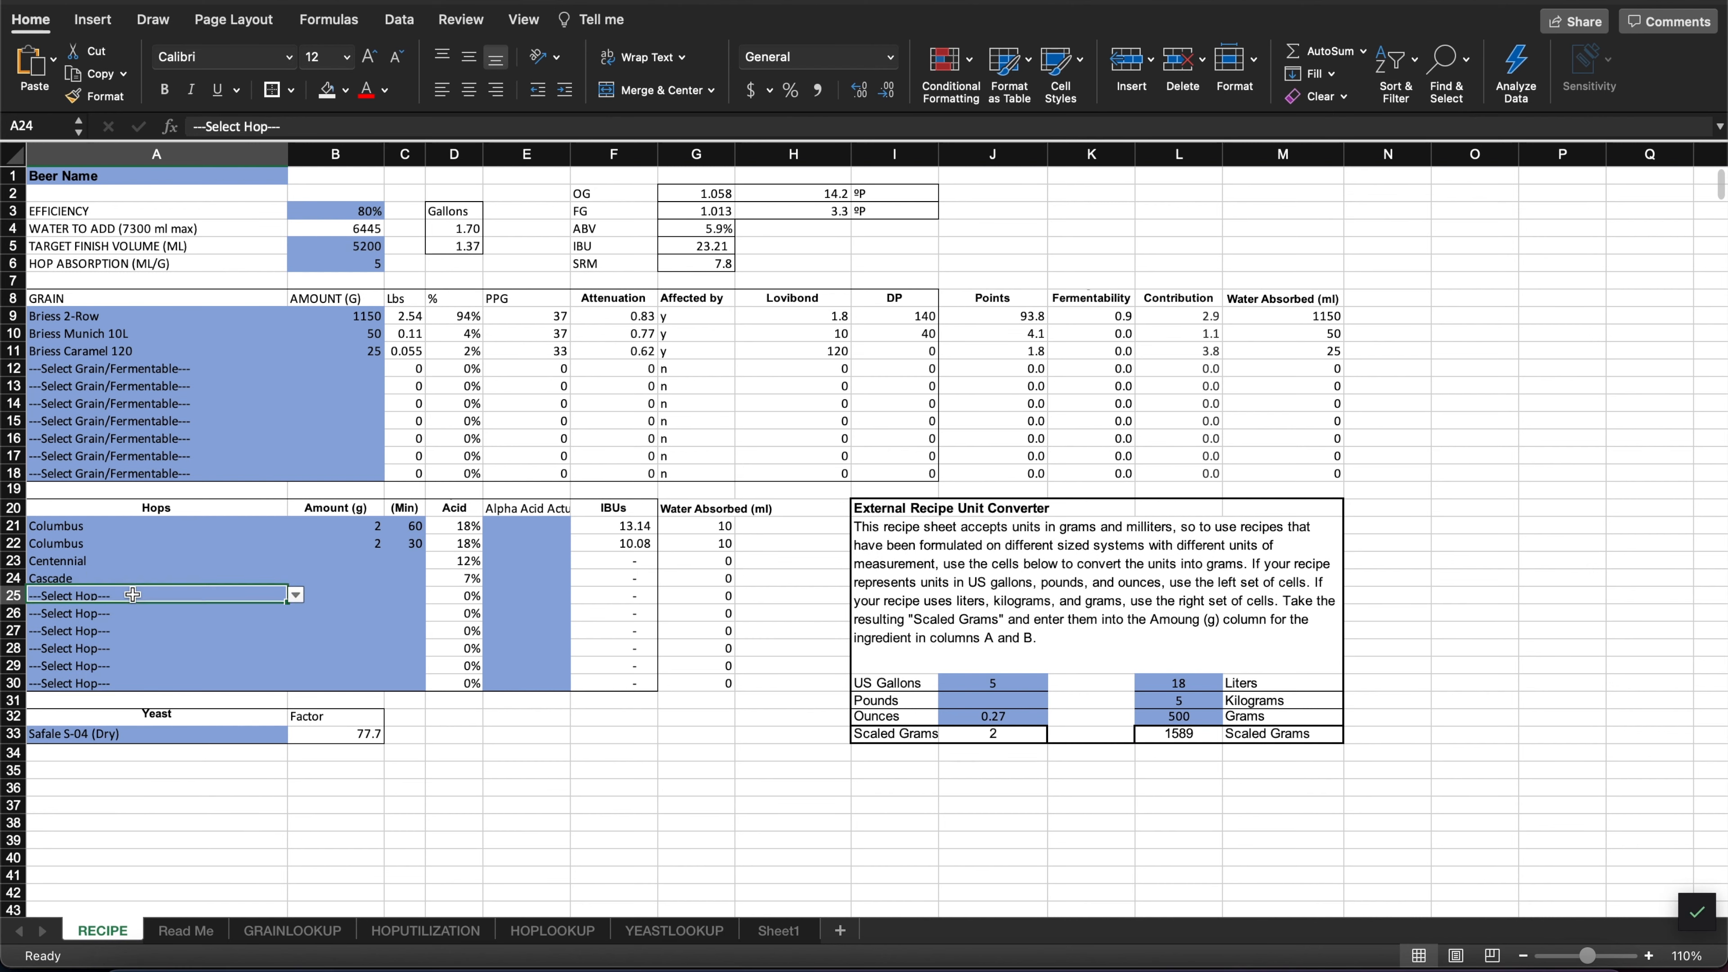
{"action": "left_click", "coordinate": [296, 595]}
{"action": "scroll", "coordinate": [170, 722], "scroll_direction": "down", "scroll_amount": 5}
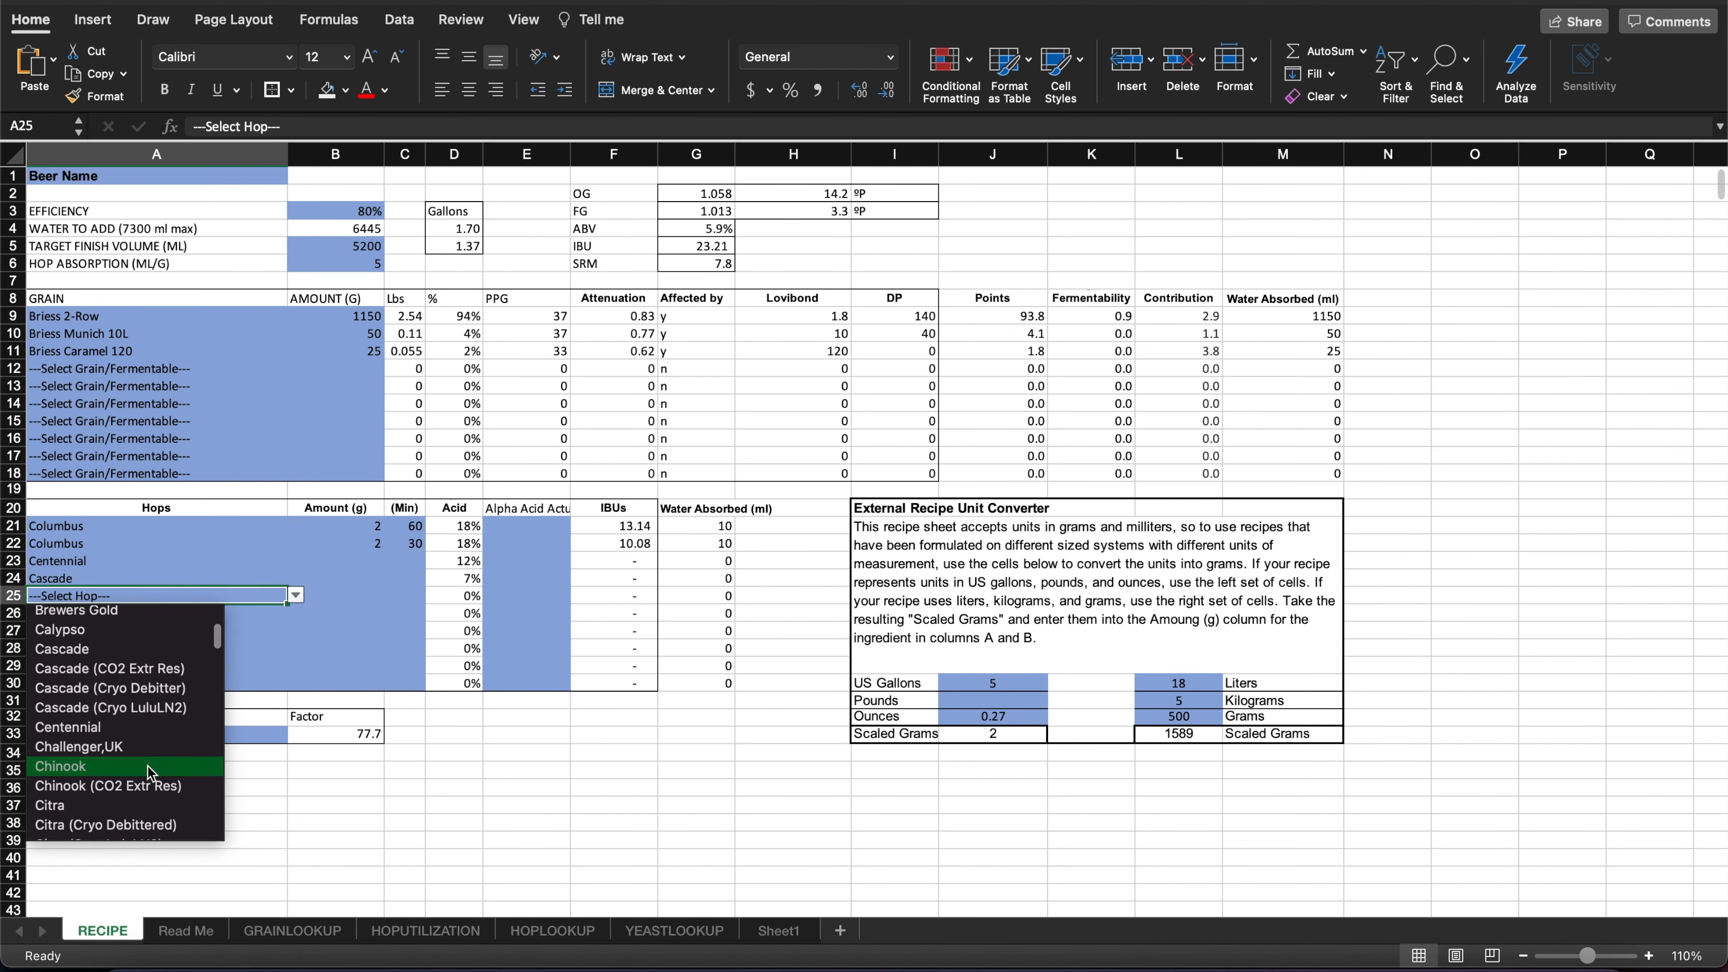
{"action": "left_click", "coordinate": [147, 769]}
- Set the unit converter's ounces to 1.64 and enter 13 g as the amount for Centennial, Cascade and Chinook
{"action": "left_click", "coordinate": [975, 717]}
{"action": "type", "text": "1.64"}
{"action": "key", "text": "Return"}
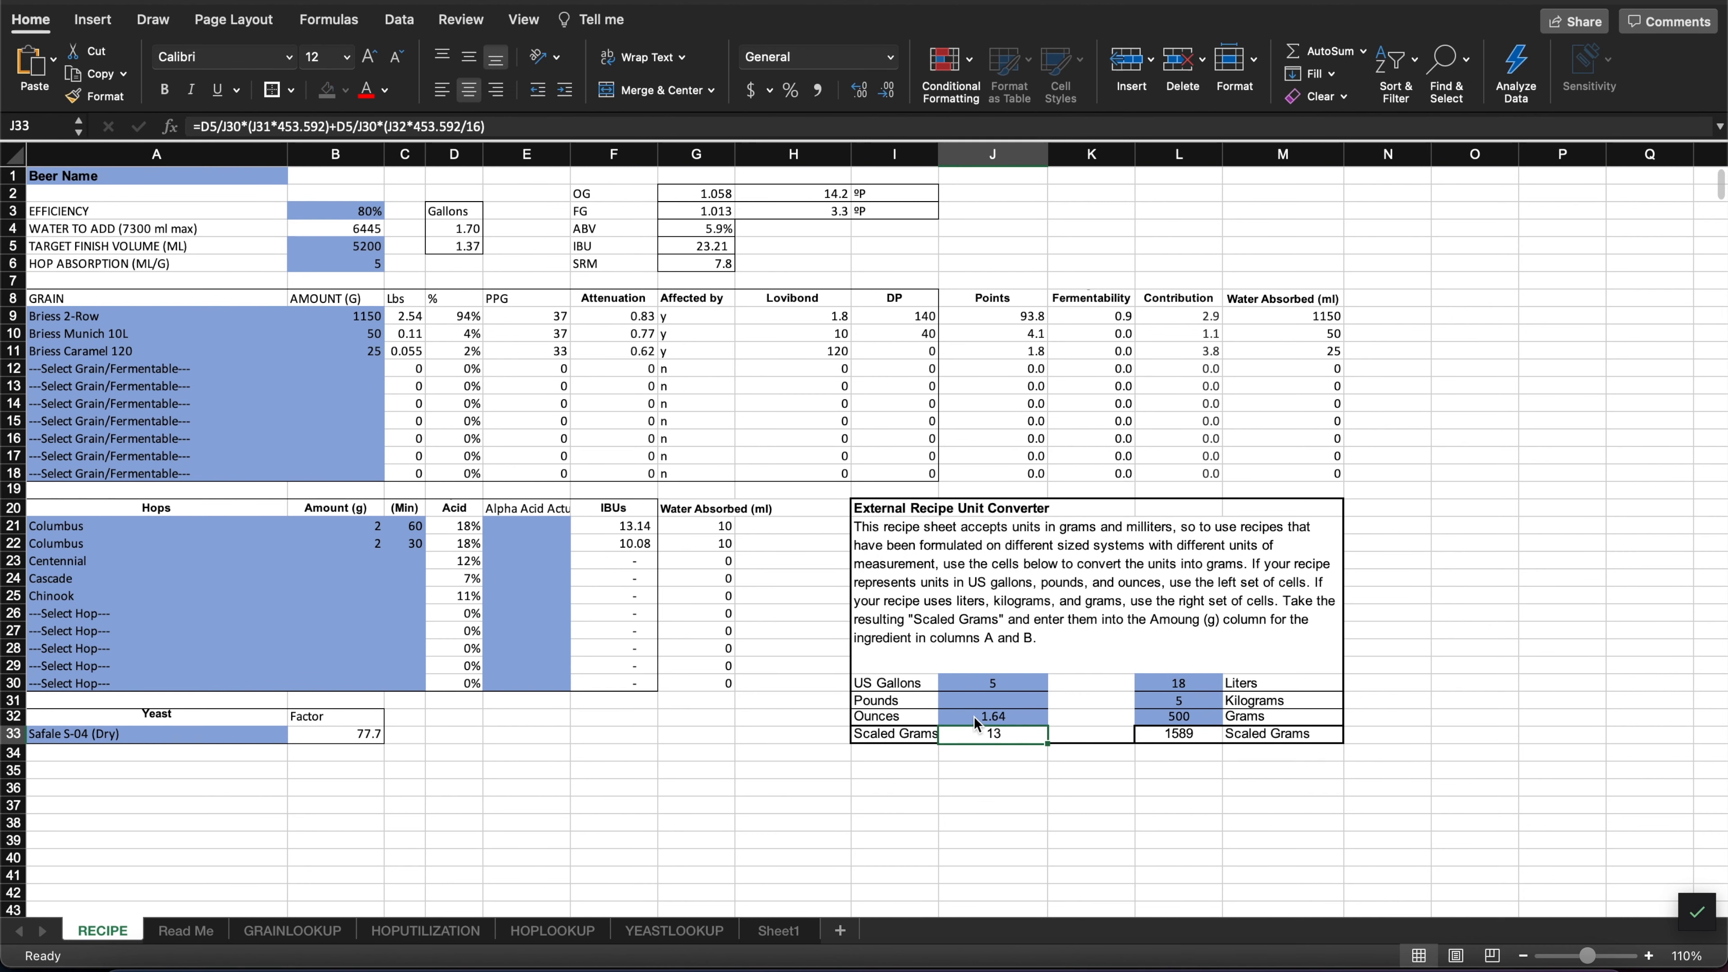
{"action": "left_click", "coordinate": [342, 556]}
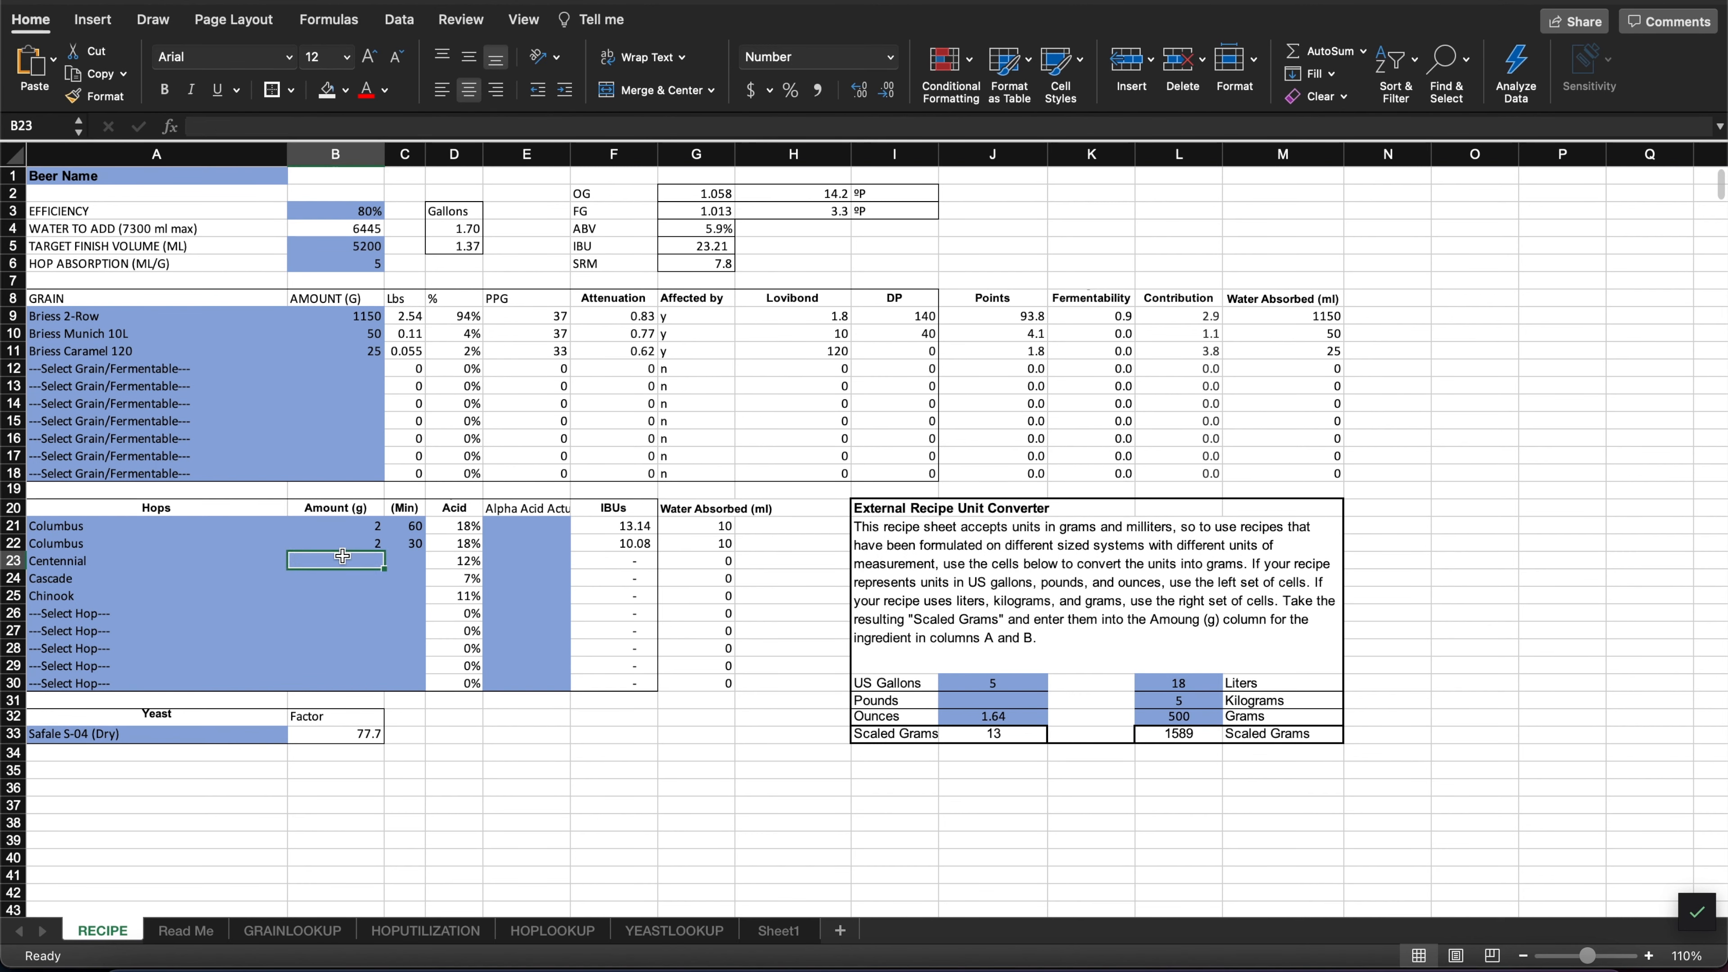
{"action": "type", "text": "13"}
{"action": "key", "text": "Return"}
{"action": "type", "text": "13"}
{"action": "key", "text": "Return"}
{"action": "type", "text": "13"}
{"action": "key", "text": "Return"}
- Set the boil time of the Centennial, Cascade and Chinook additions to 0 minutes
{"action": "left_click", "coordinate": [405, 561]}
{"action": "type", "text": "0"}
{"action": "key", "text": "Return"}
{"action": "type", "text": "0"}
{"action": "key", "text": "Return"}
{"action": "type", "text": "0"}
{"action": "key", "text": "Return"}
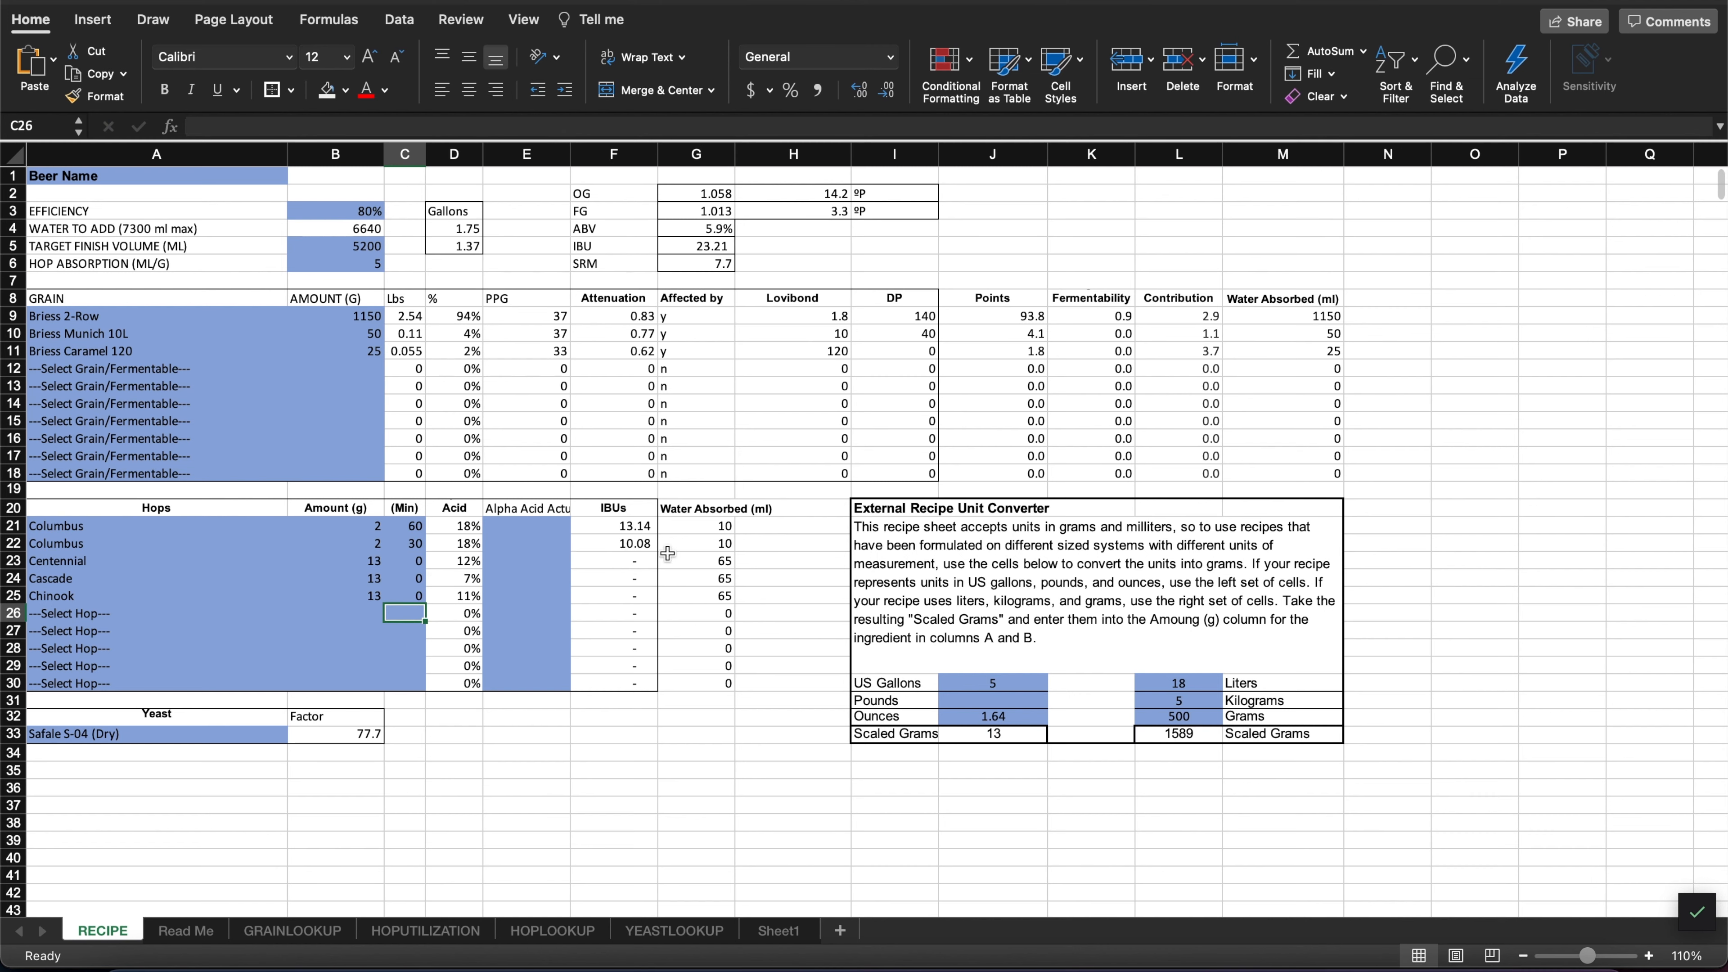
- Compare the IBUs of the Columbus additions with the amounts, times and IBUs of the three 0-minute hops
{"action": "left_click", "coordinate": [633, 526]}
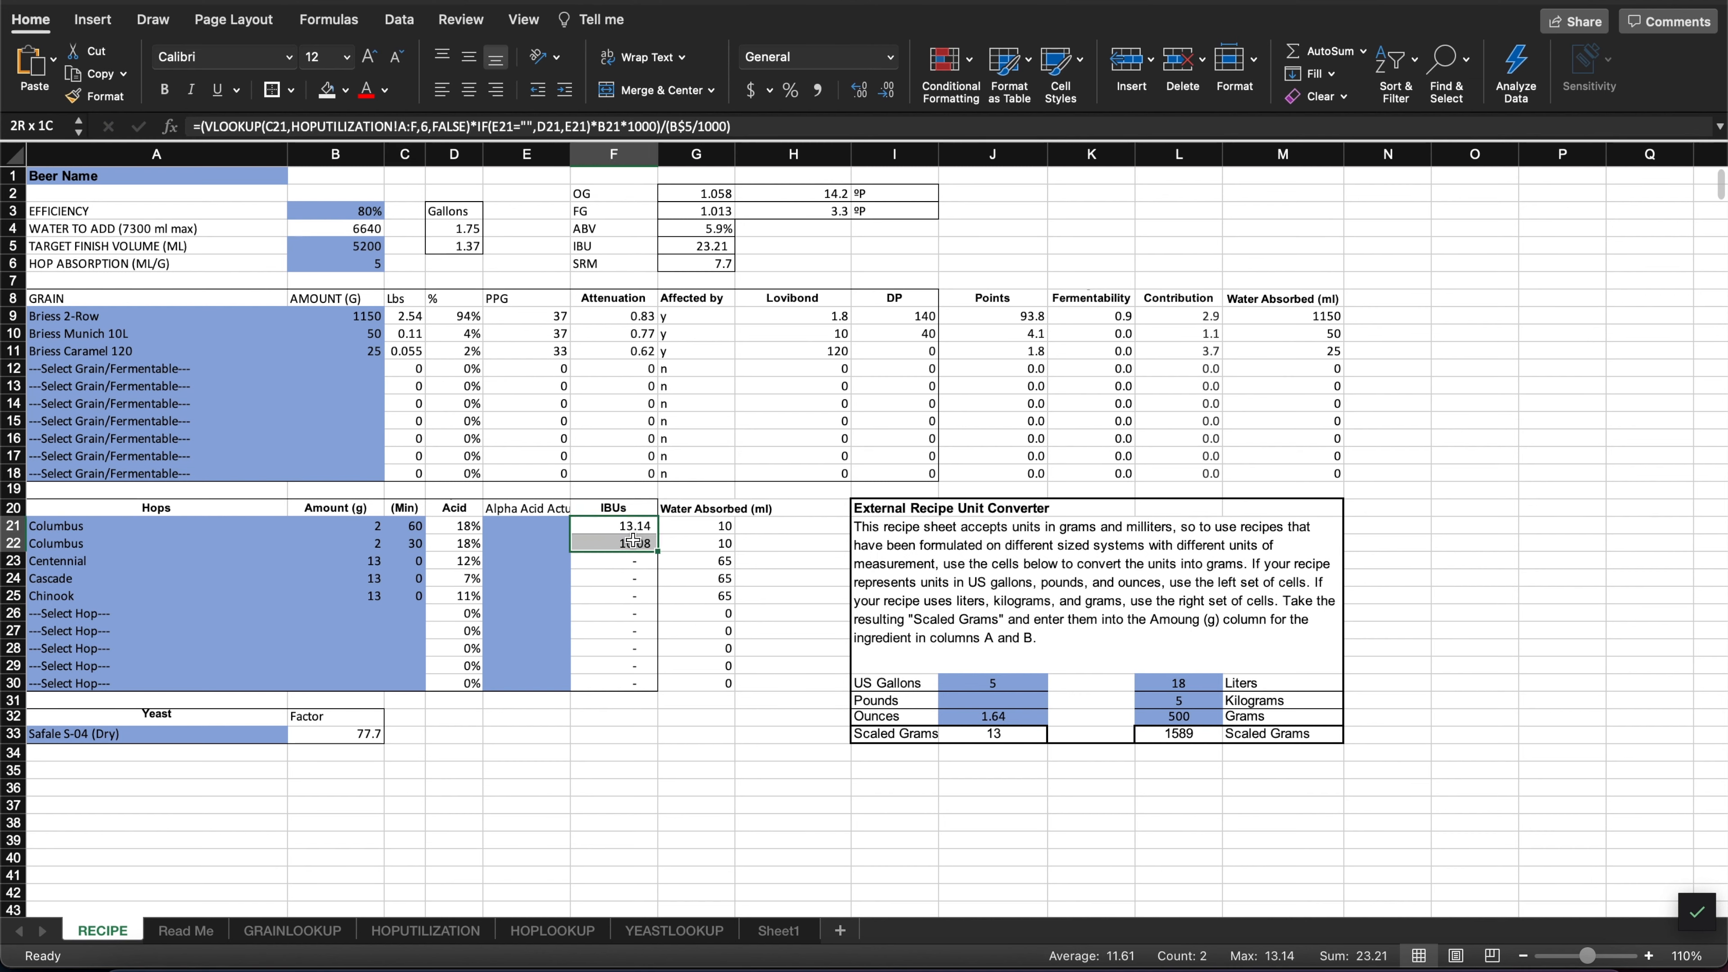
{"action": "left_click", "coordinate": [372, 597]}
{"action": "left_click_drag", "start_coordinate": [371, 597], "coordinate": [371, 561]}
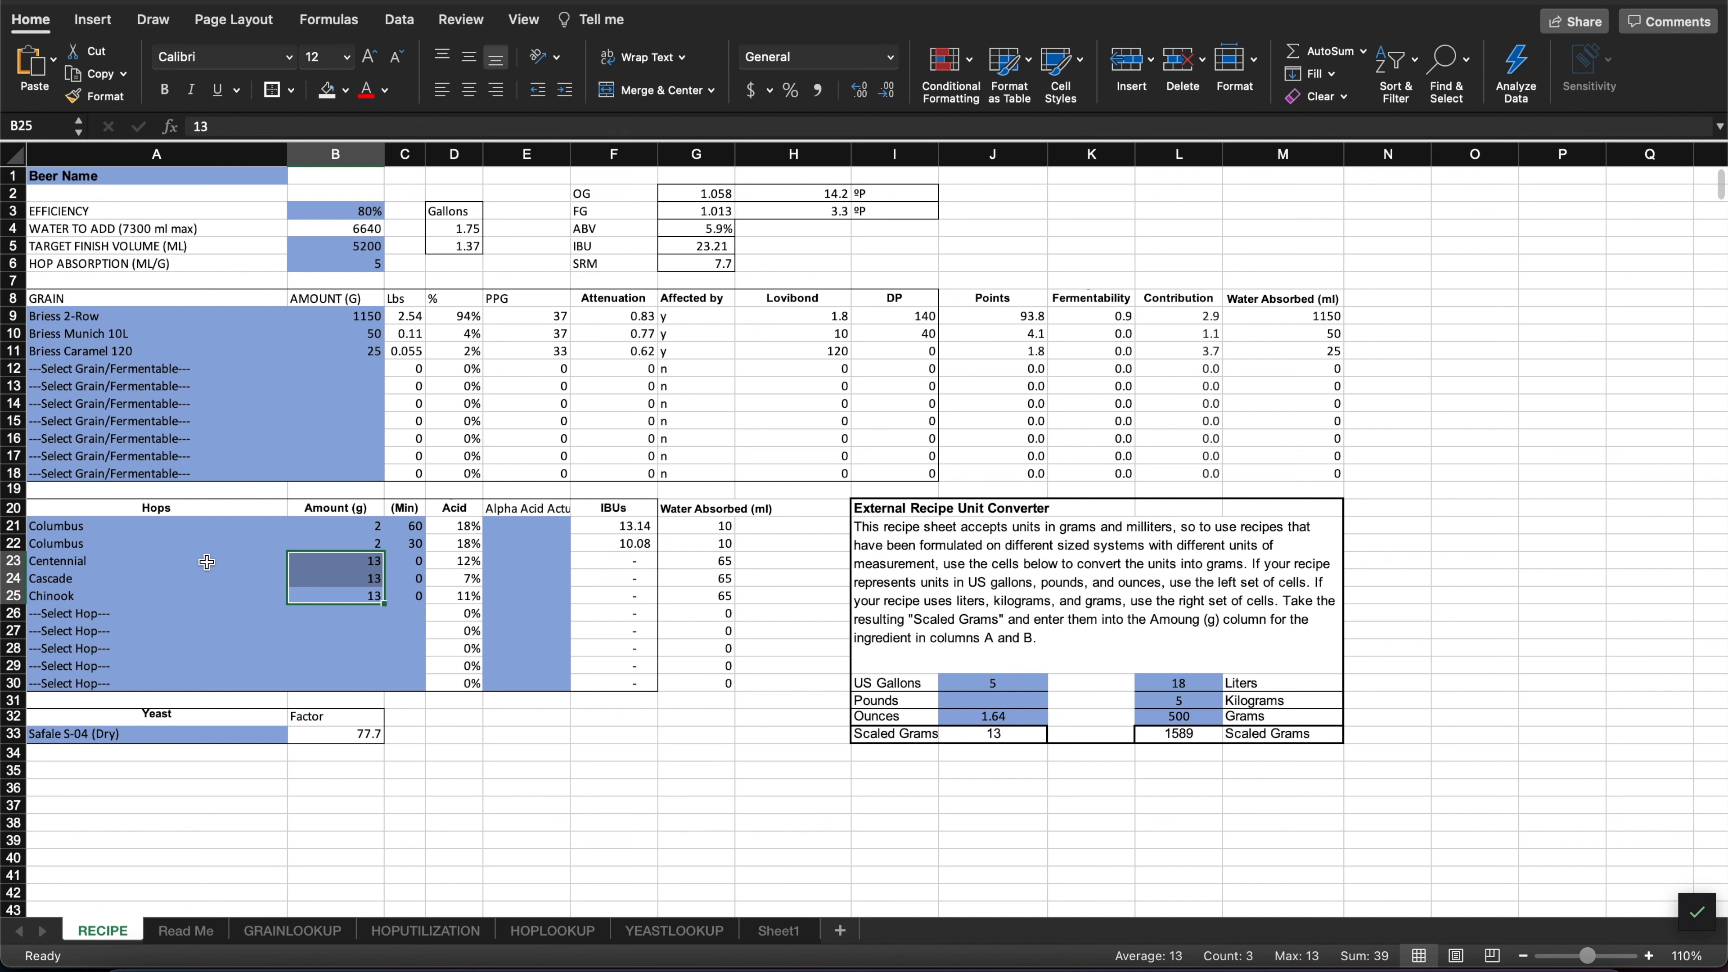
{"action": "left_click_drag", "start_coordinate": [404, 562], "coordinate": [401, 592]}
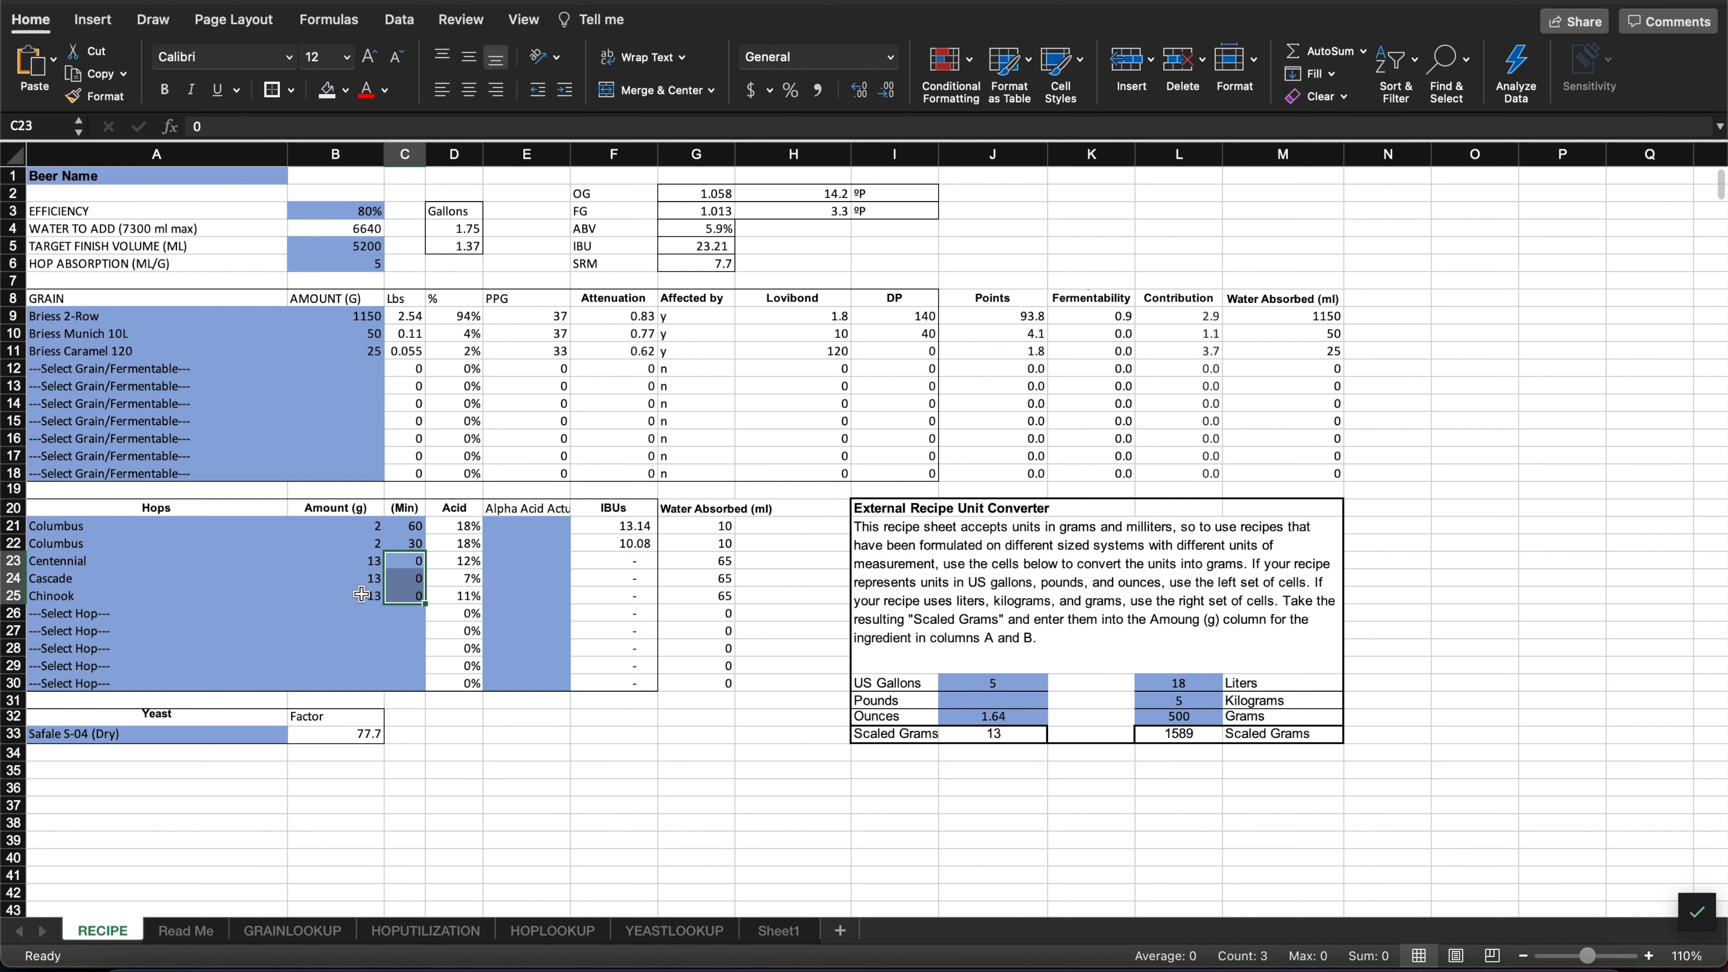
{"action": "left_click_drag", "start_coordinate": [362, 594], "coordinate": [361, 561]}
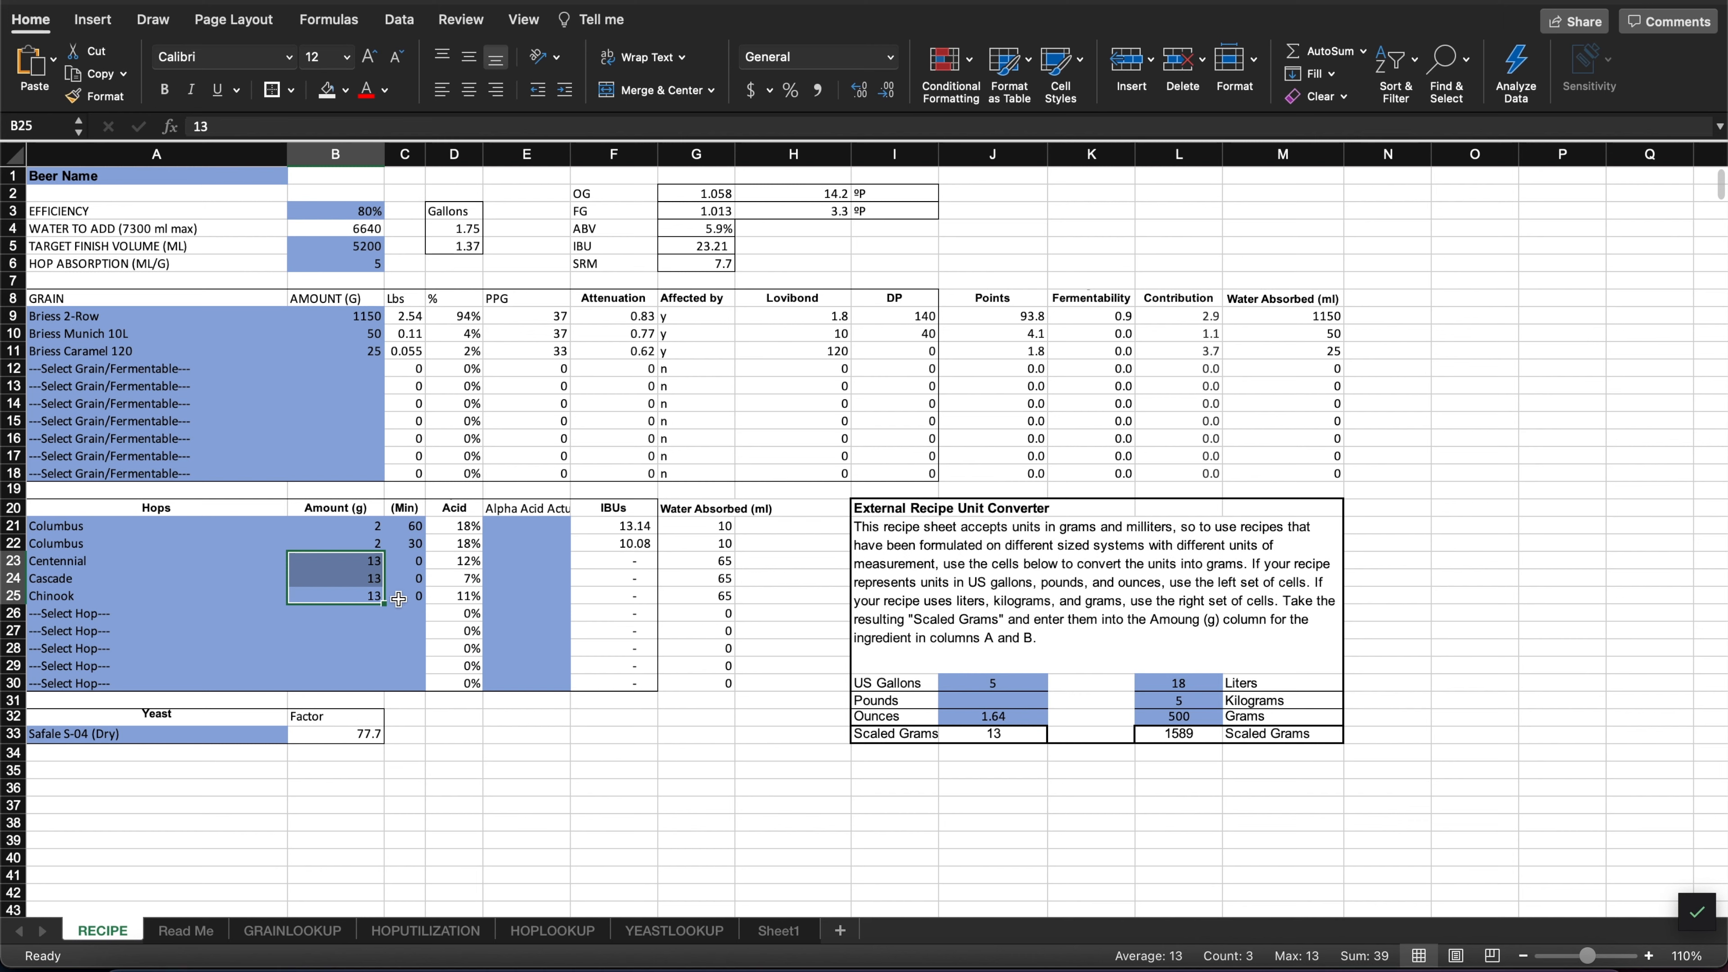
{"action": "left_click_drag", "start_coordinate": [614, 563], "coordinate": [613, 591]}
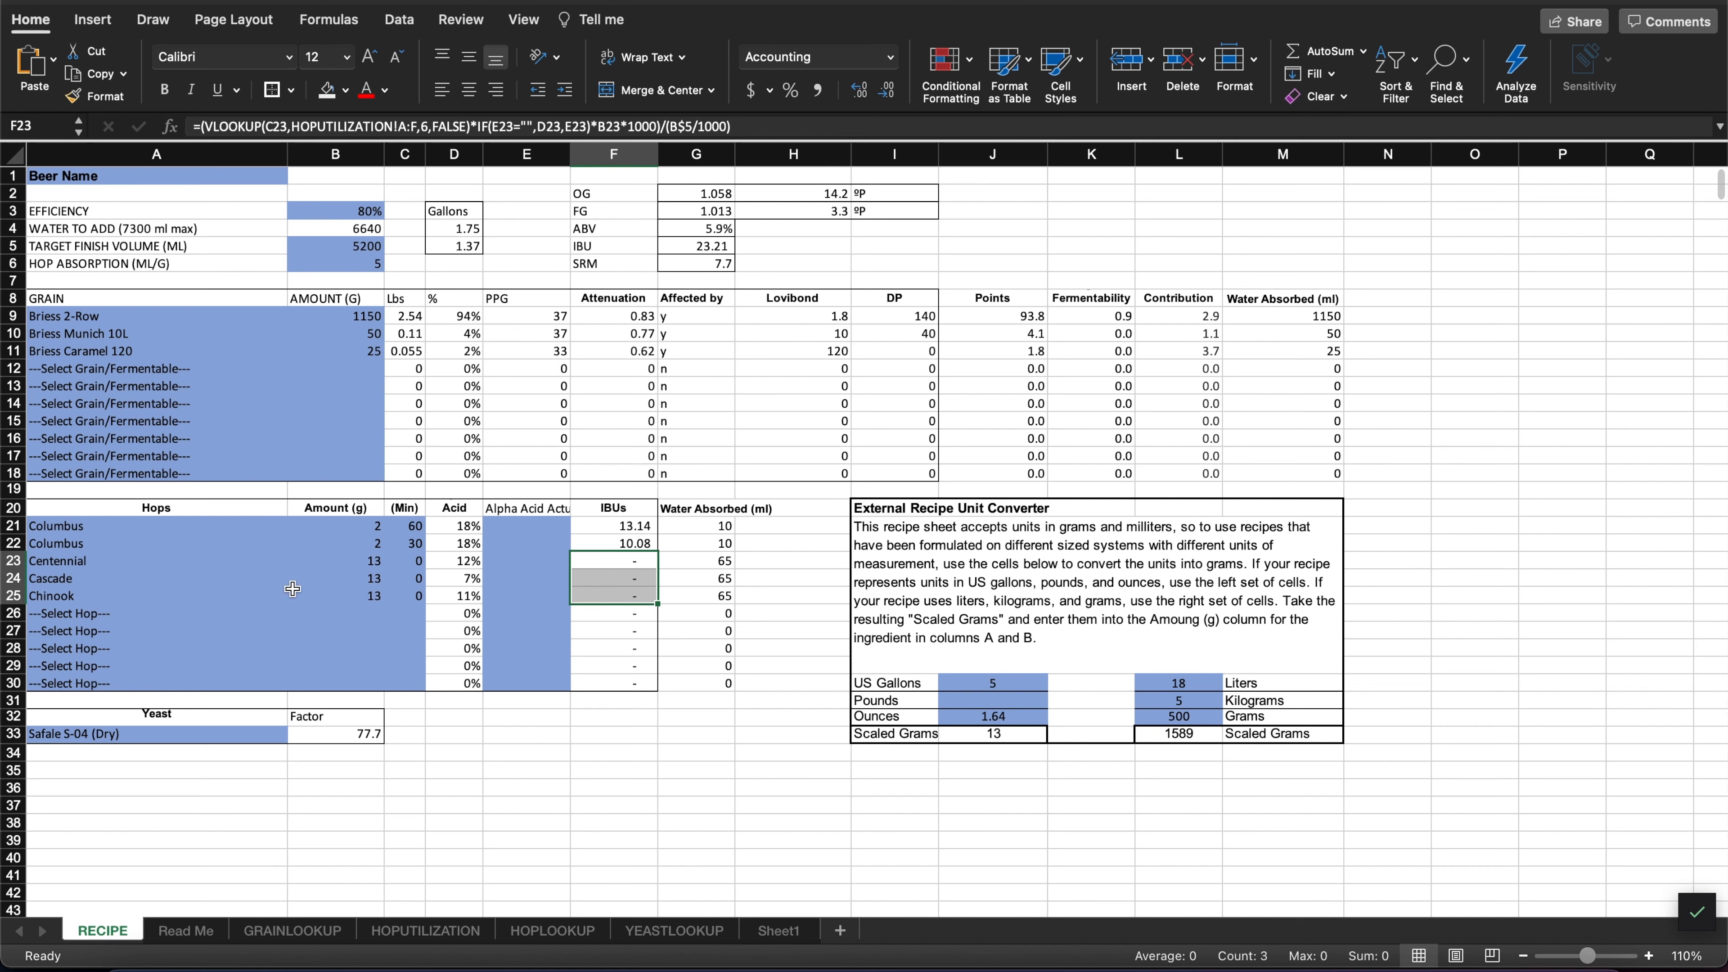
- Try 6 g for the 60-minute Columbus addition and check the recipe's total IBU
{"action": "left_click", "coordinate": [349, 523]}
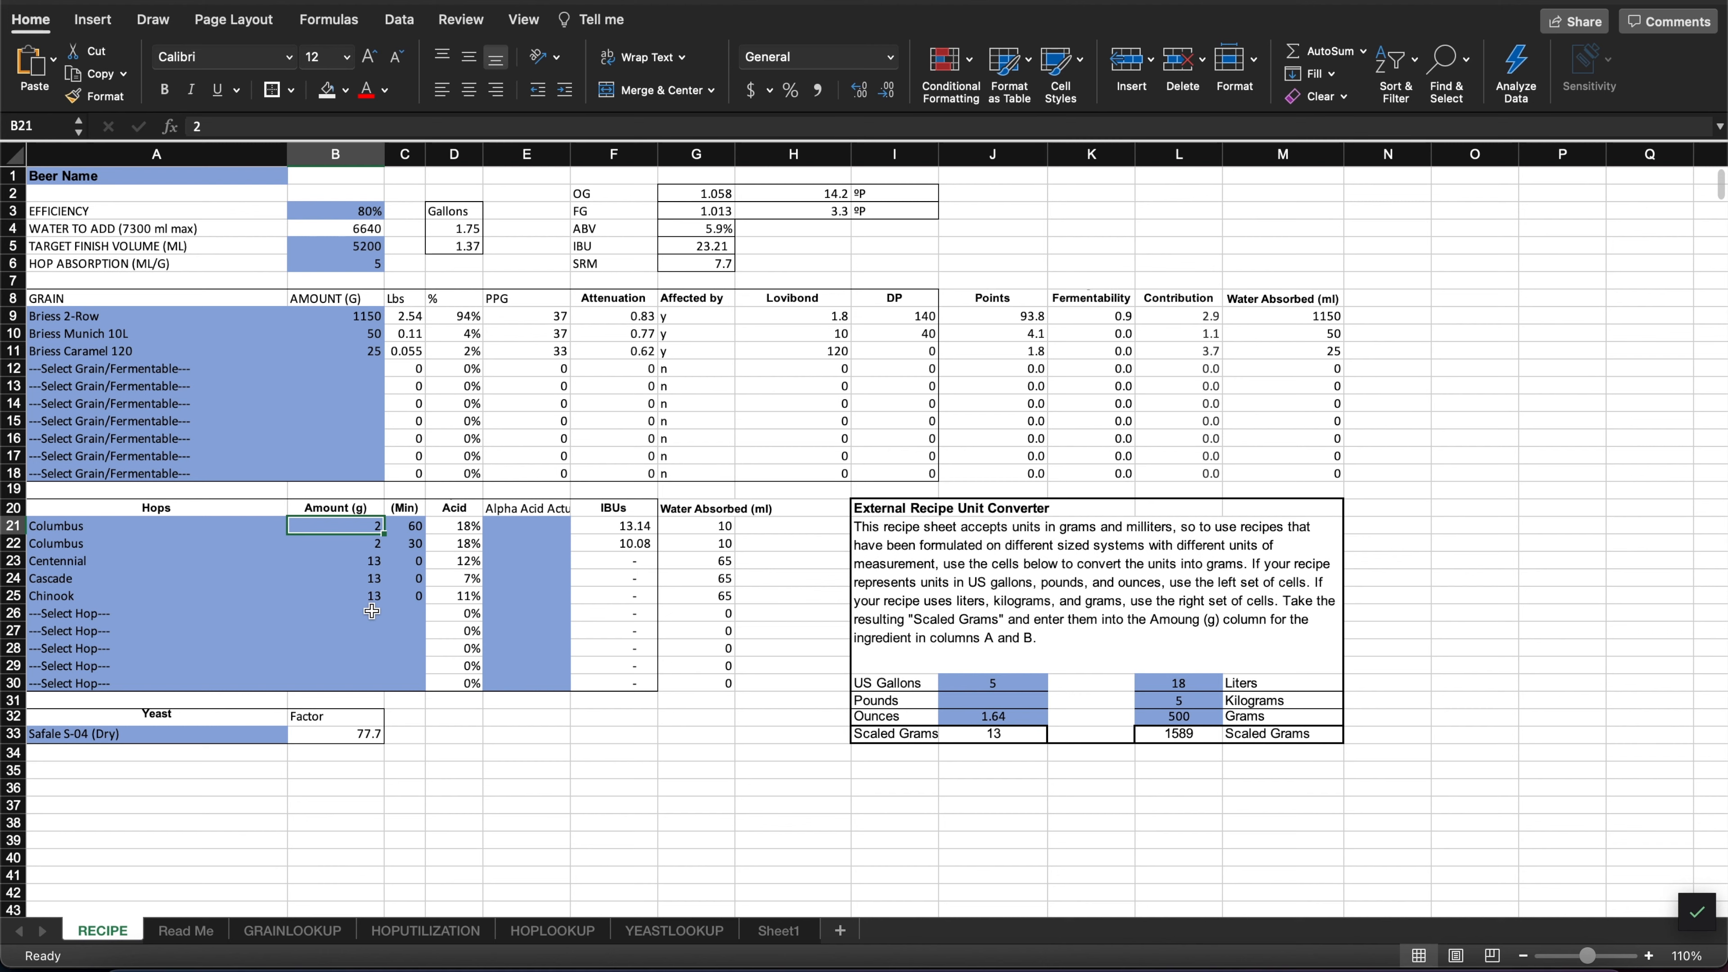
{"action": "type", "text": "6"}
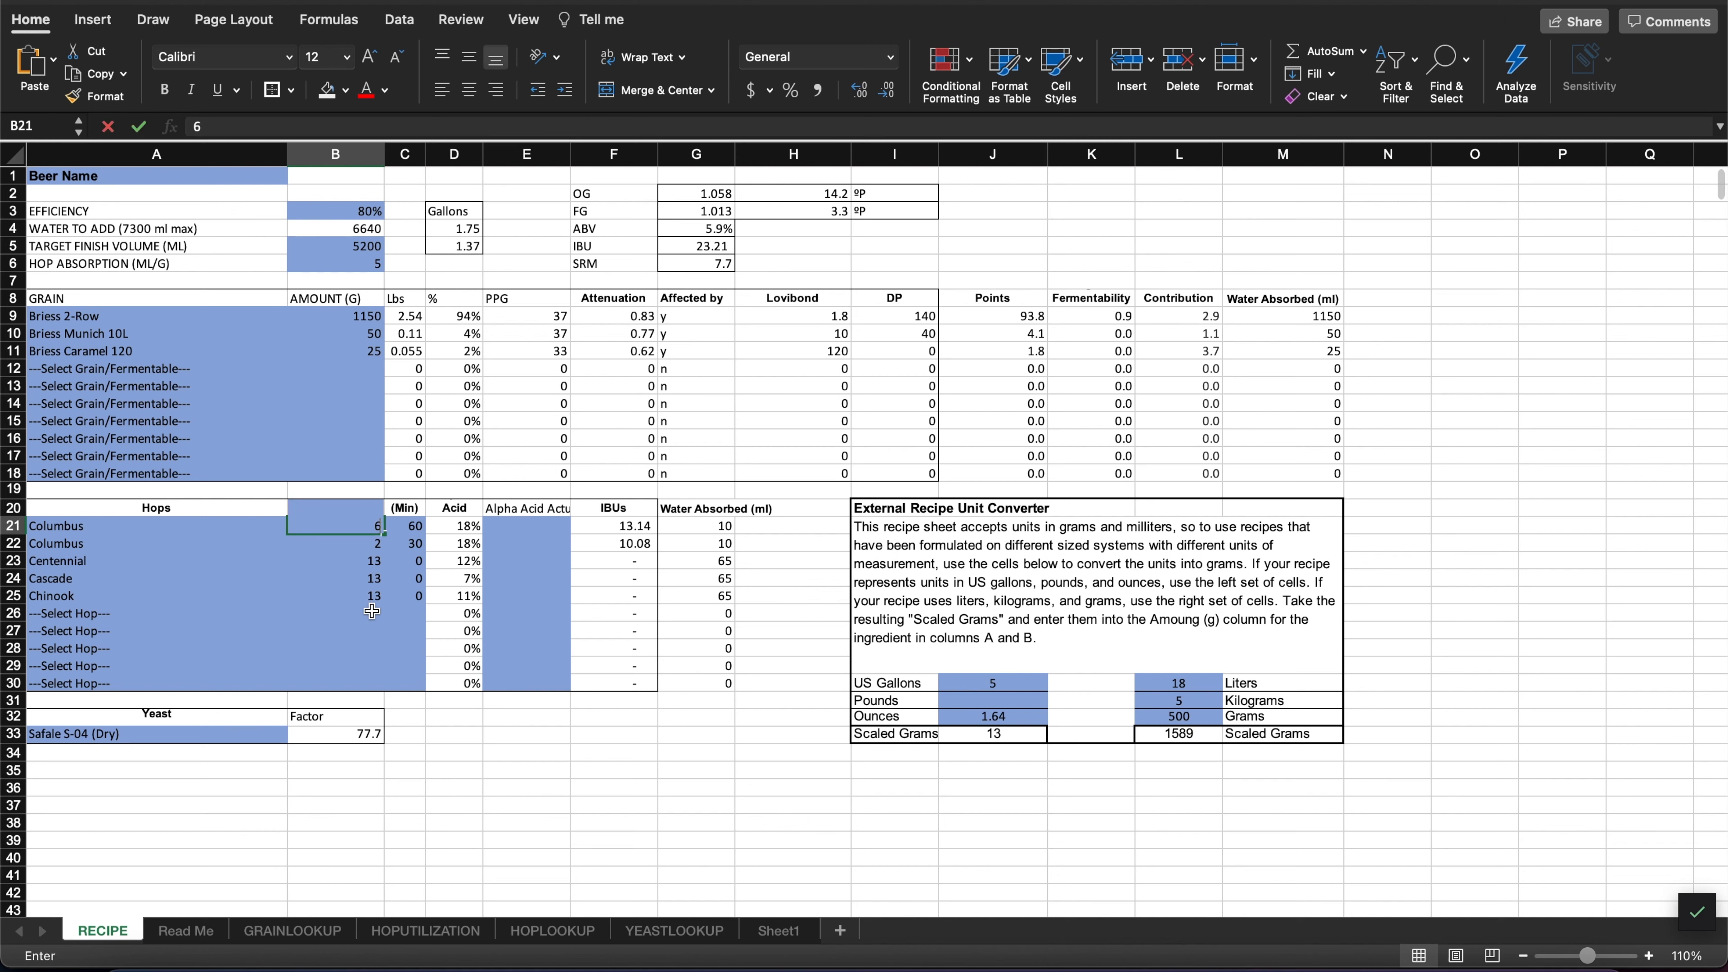
{"action": "key", "text": "Return"}
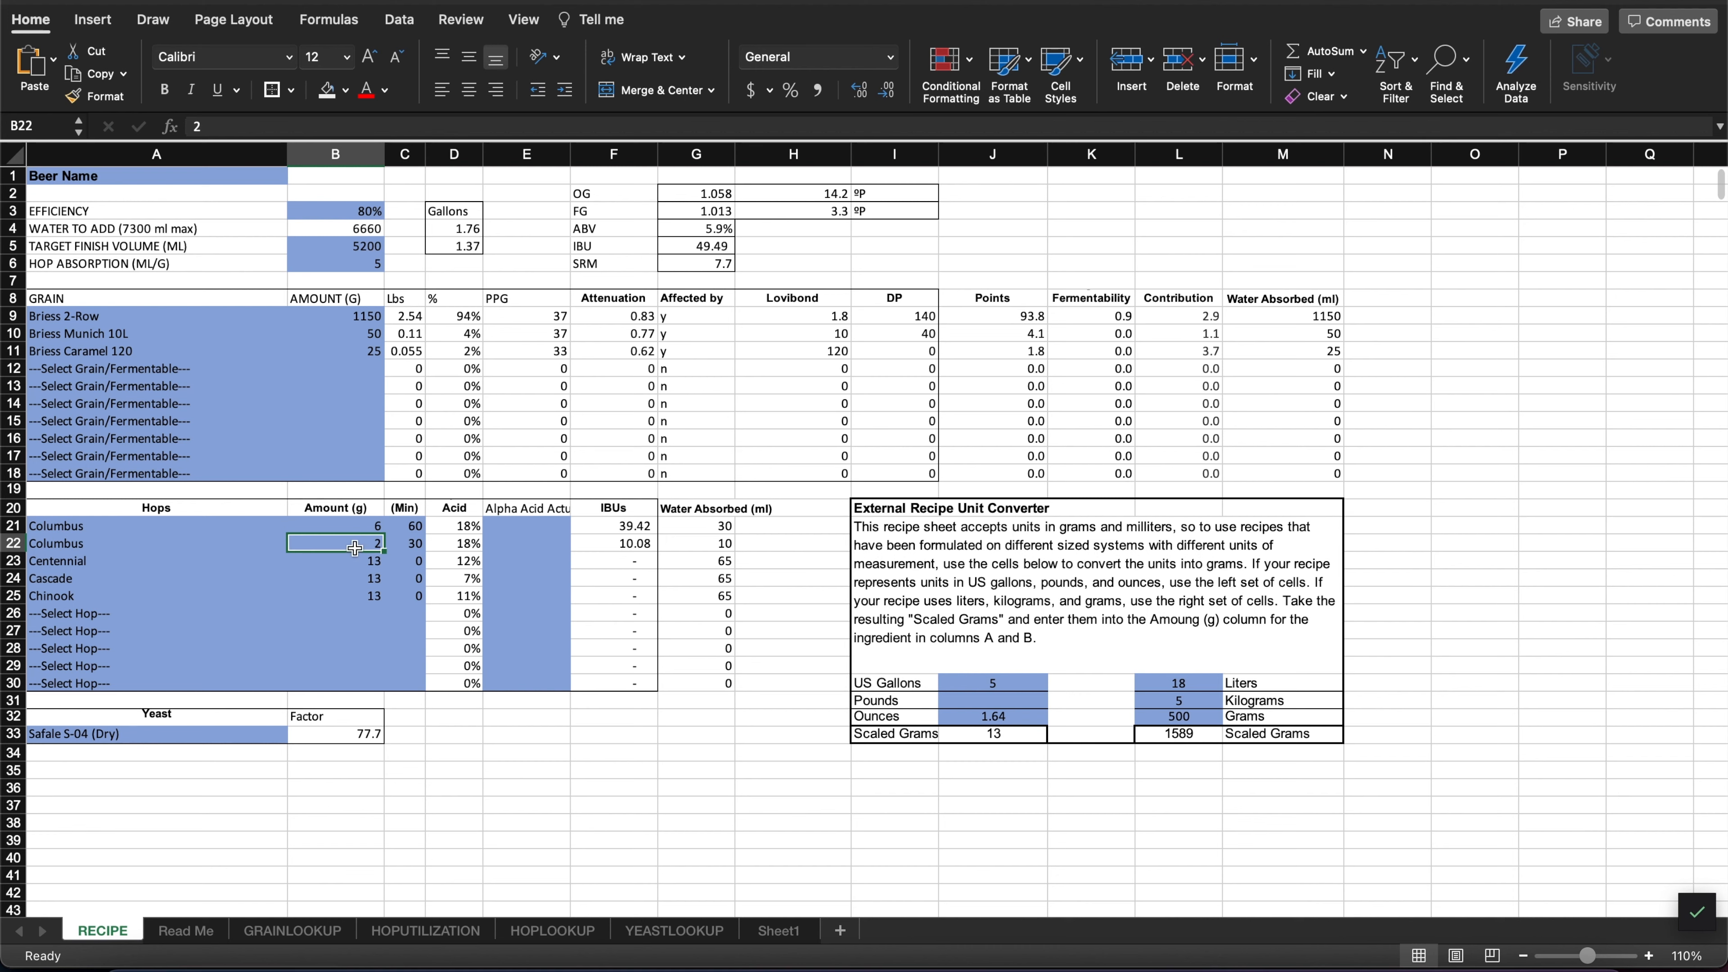
{"action": "left_click", "coordinate": [679, 247]}
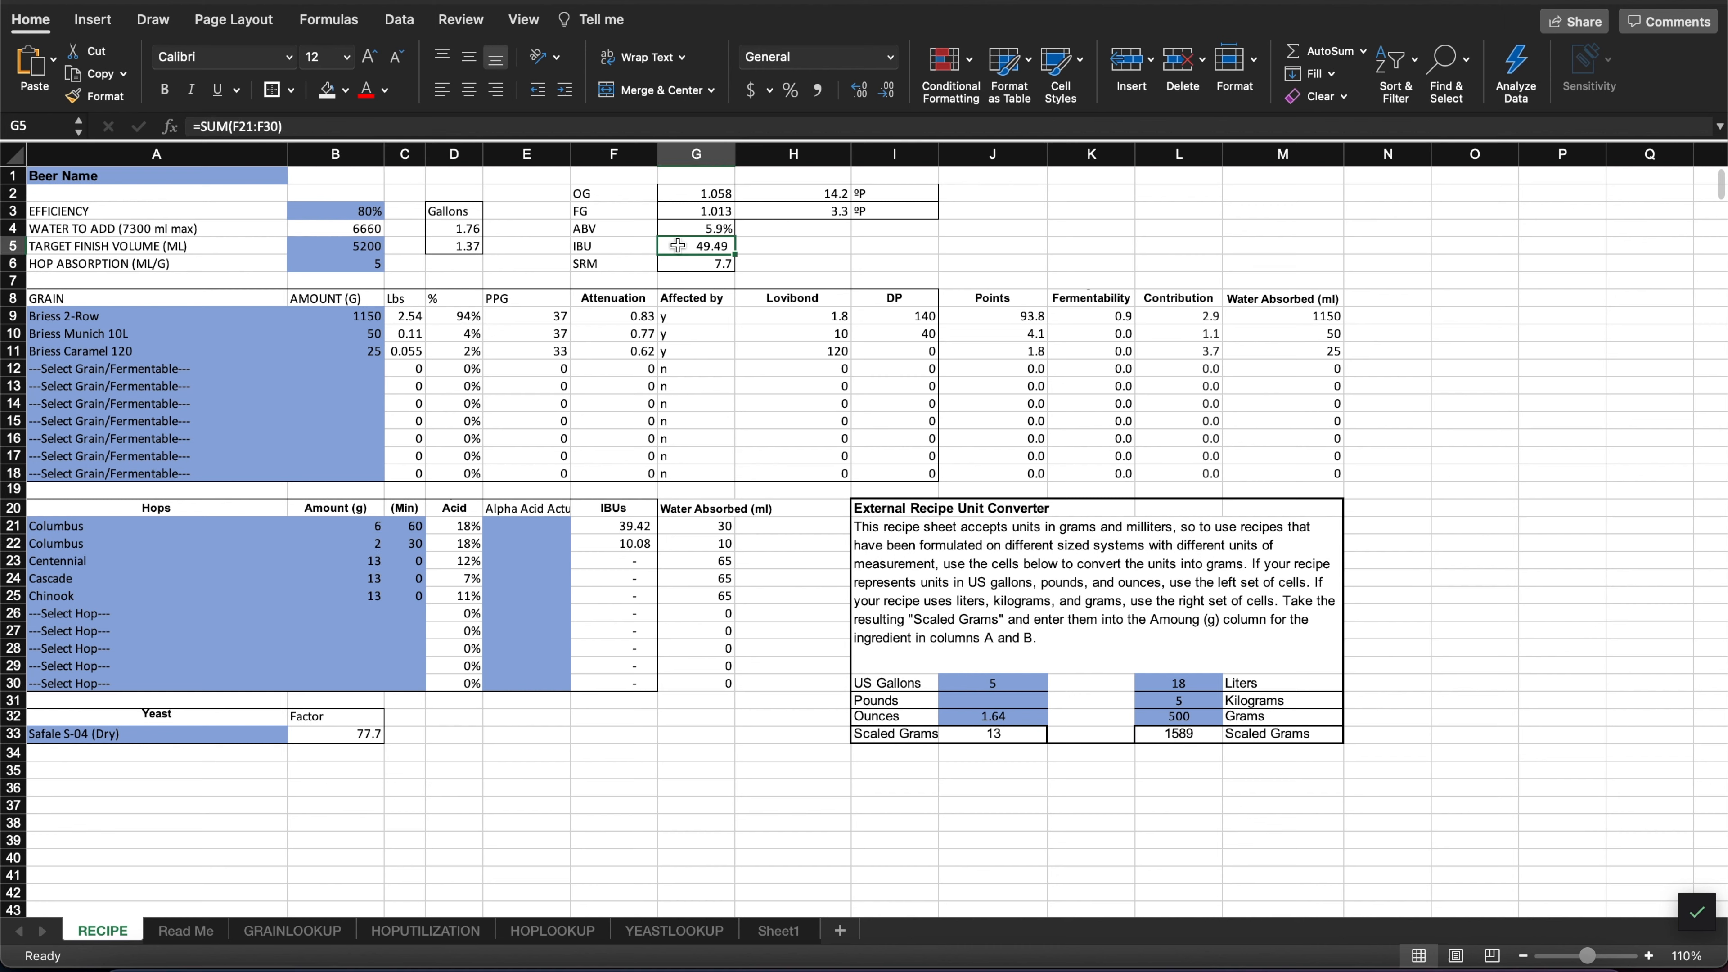
- Set the 60-minute Columbus amount back to 2 g and check the water to add
{"action": "left_click", "coordinate": [377, 527]}
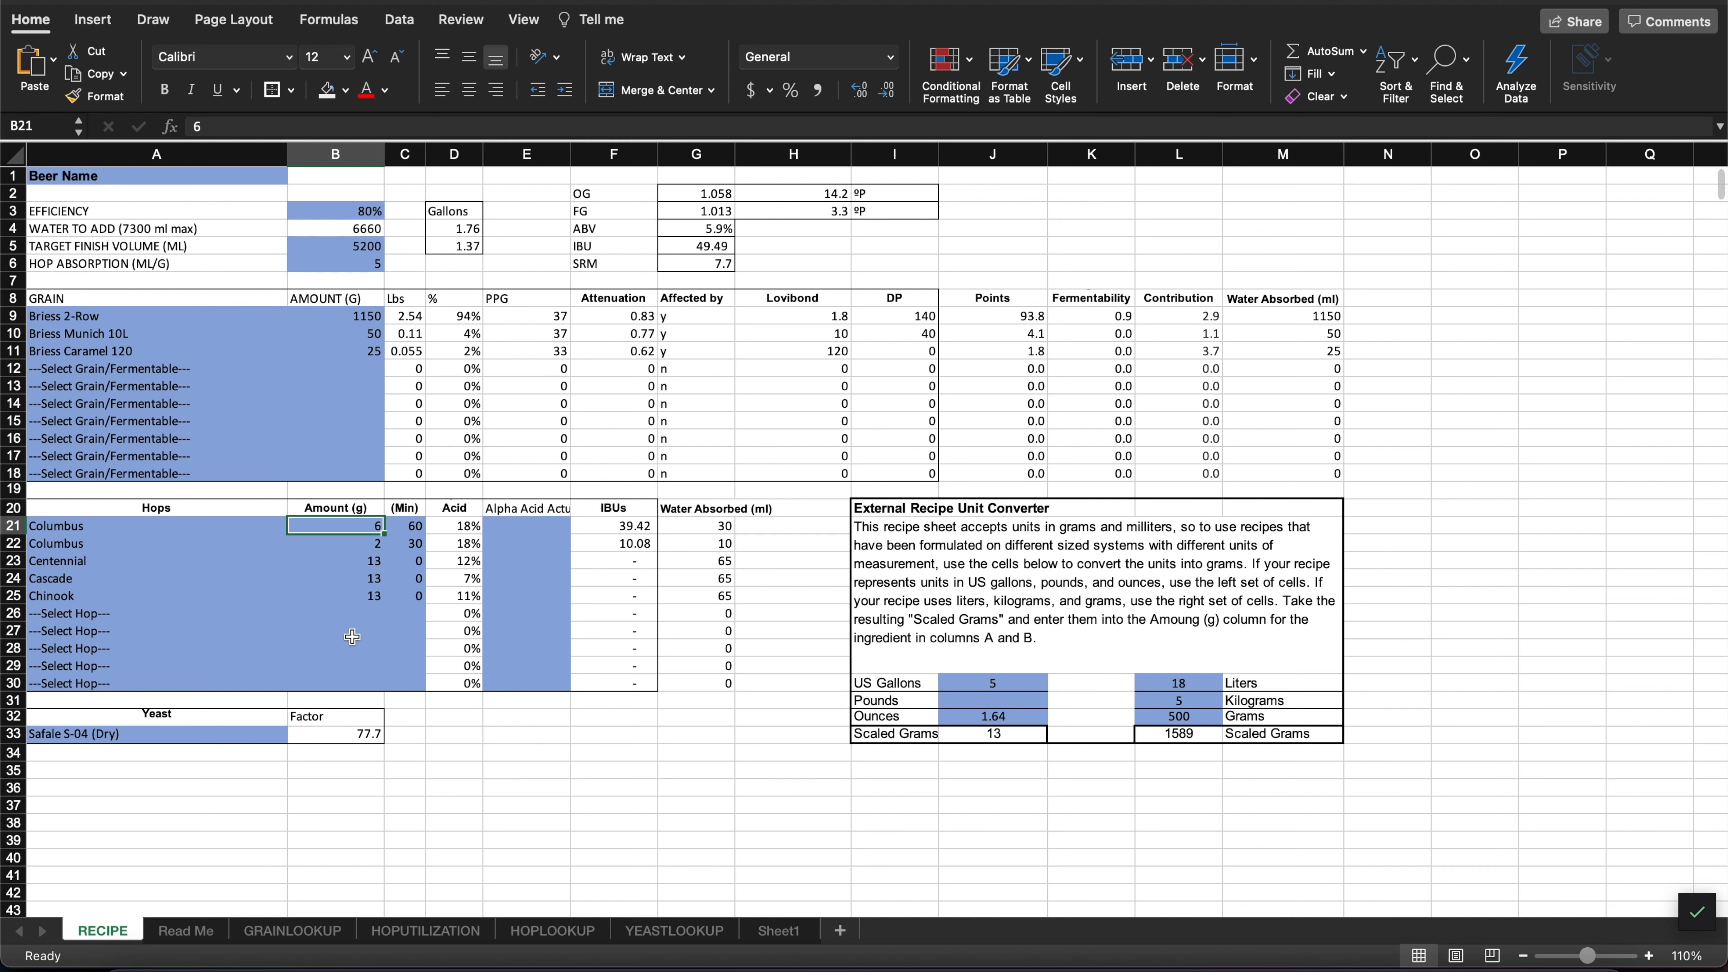
{"action": "type", "text": "2"}
{"action": "key", "text": "Return"}
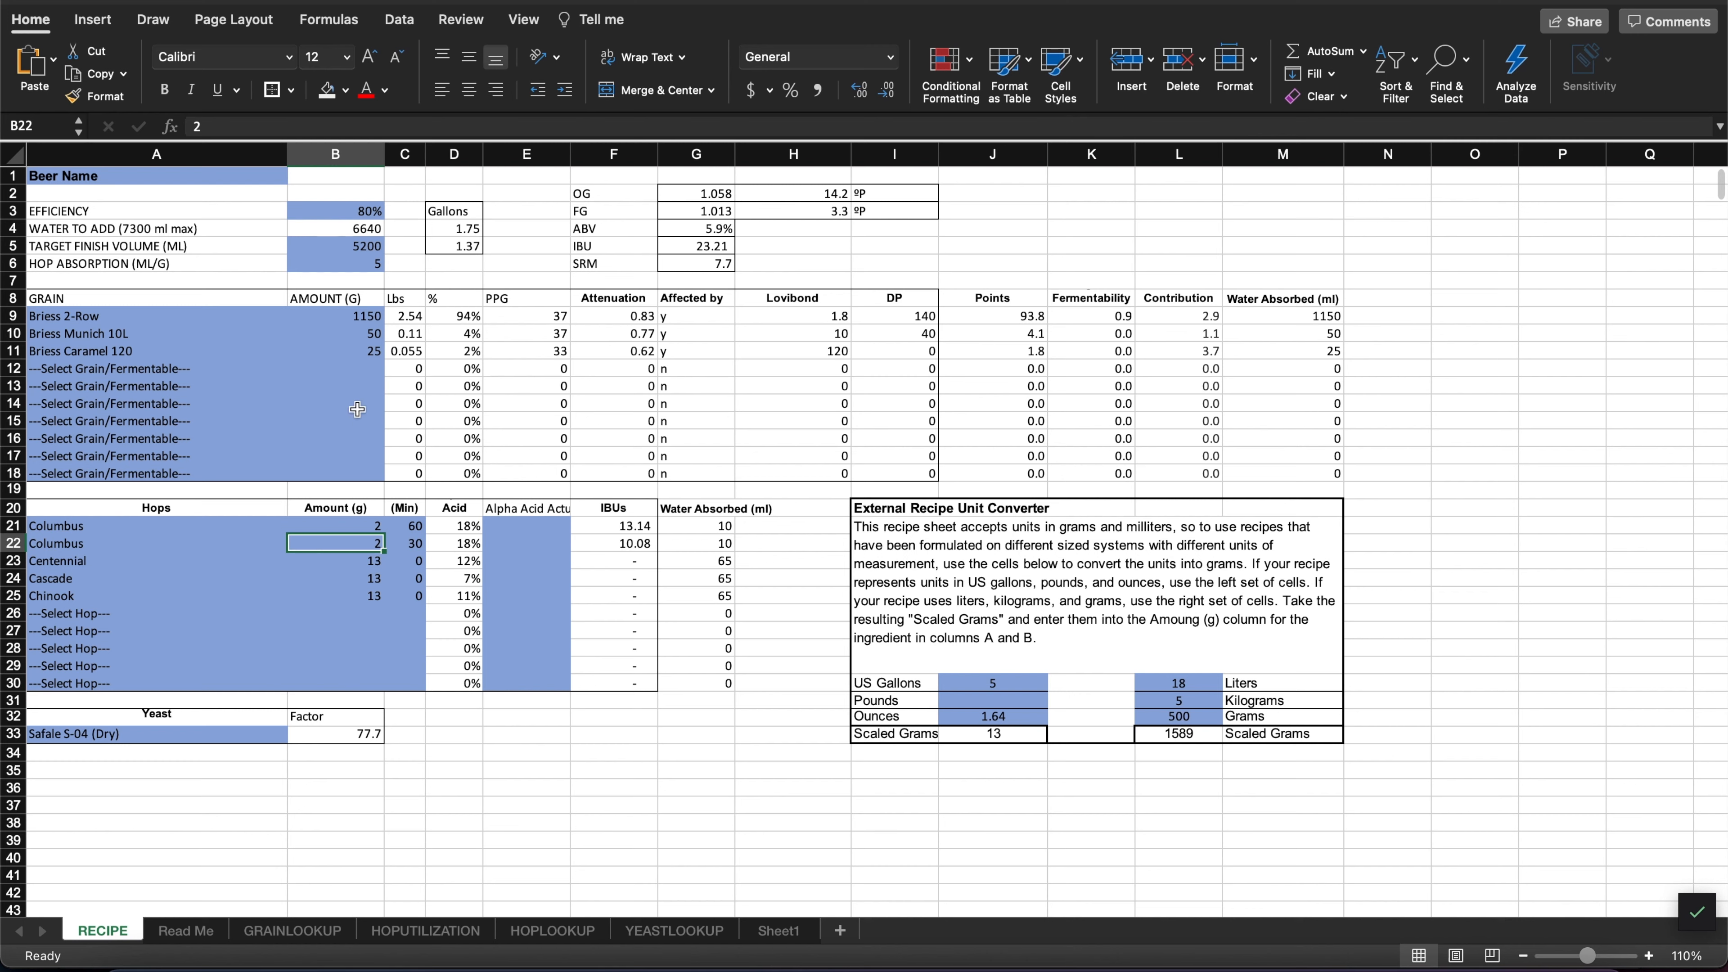
{"action": "left_click", "coordinate": [316, 232]}
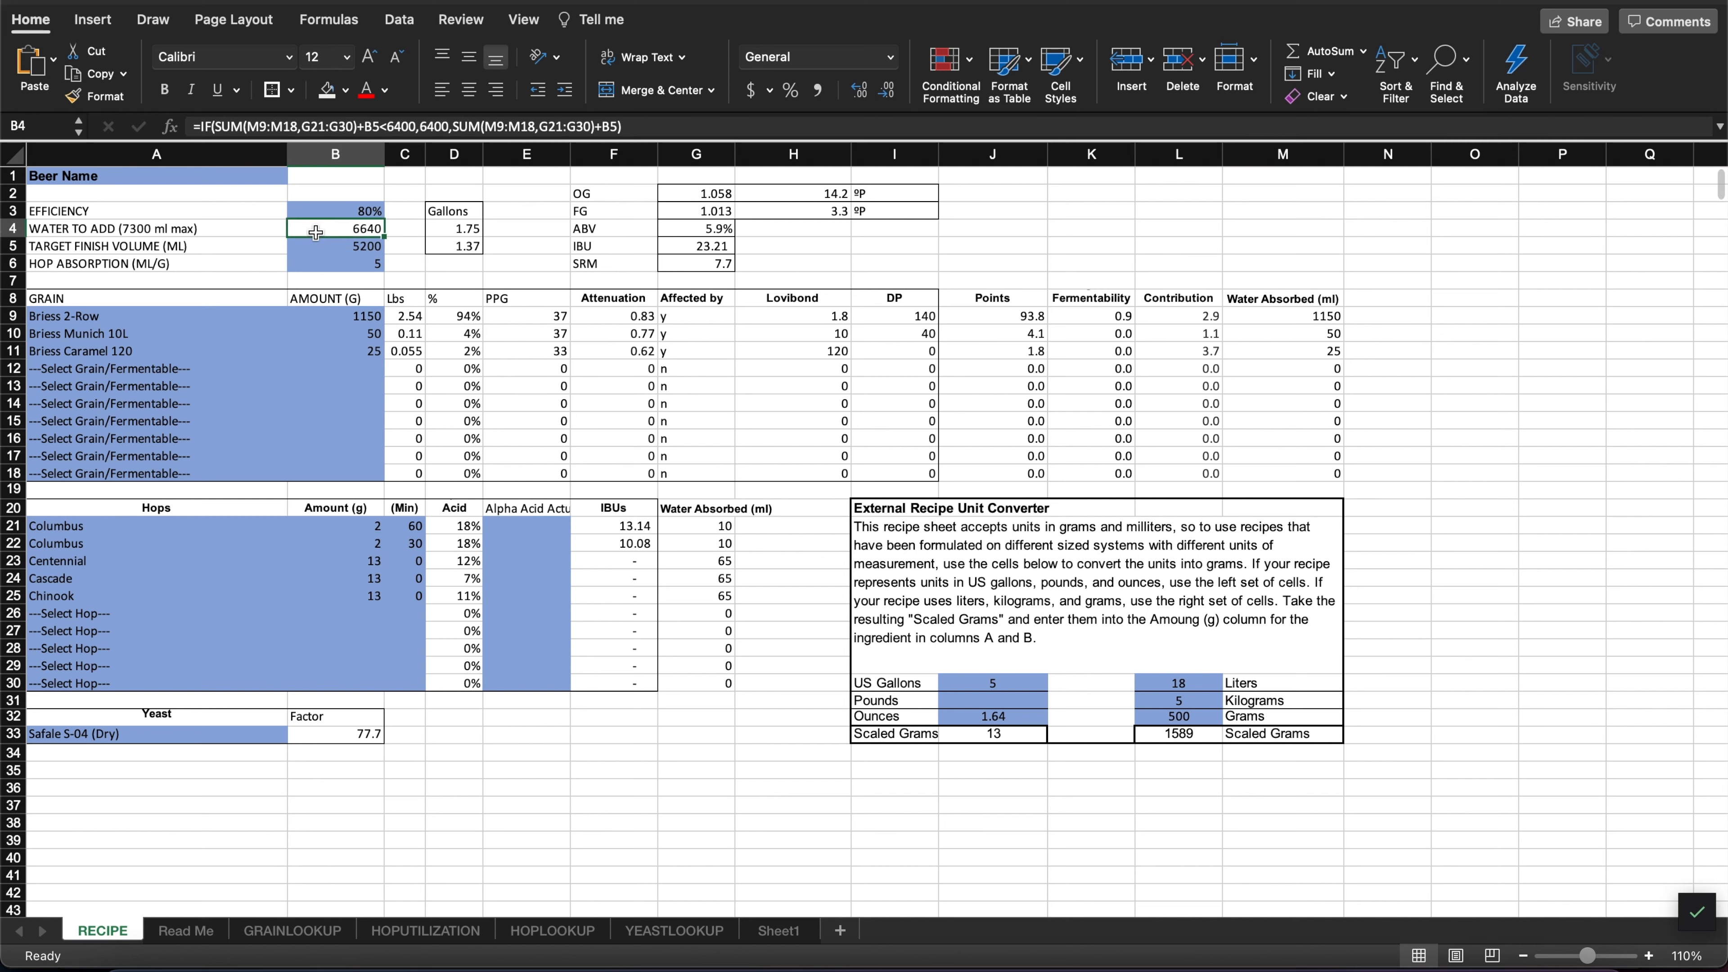